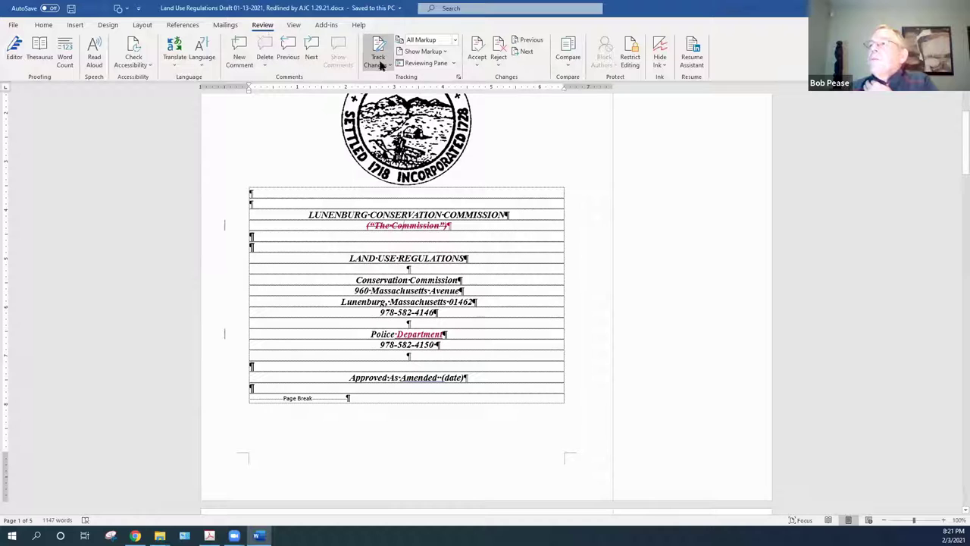
# Accept removing '(The Commission)' and adding 'Department' on the cover, then move to page 2
pyautogui.rightClick(427, 225)
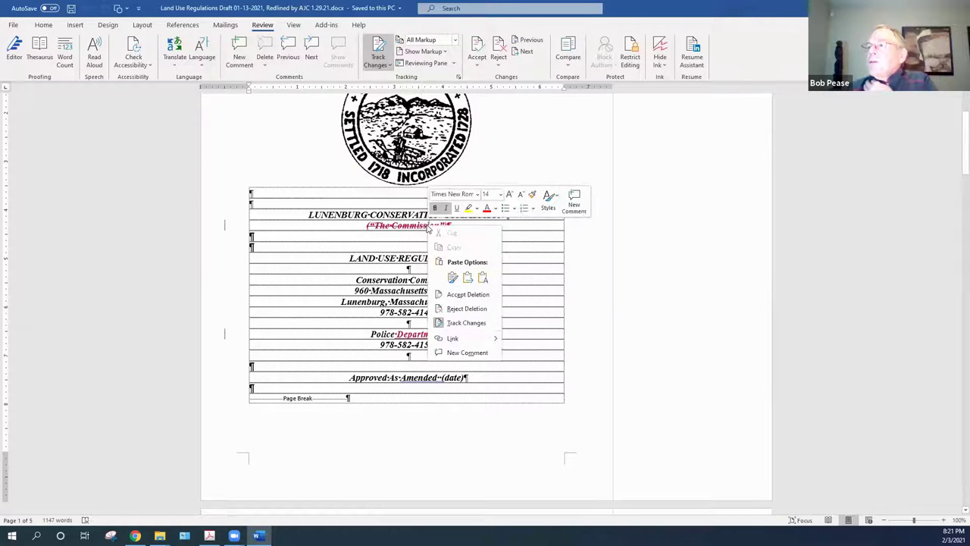
pyautogui.click(467, 296)
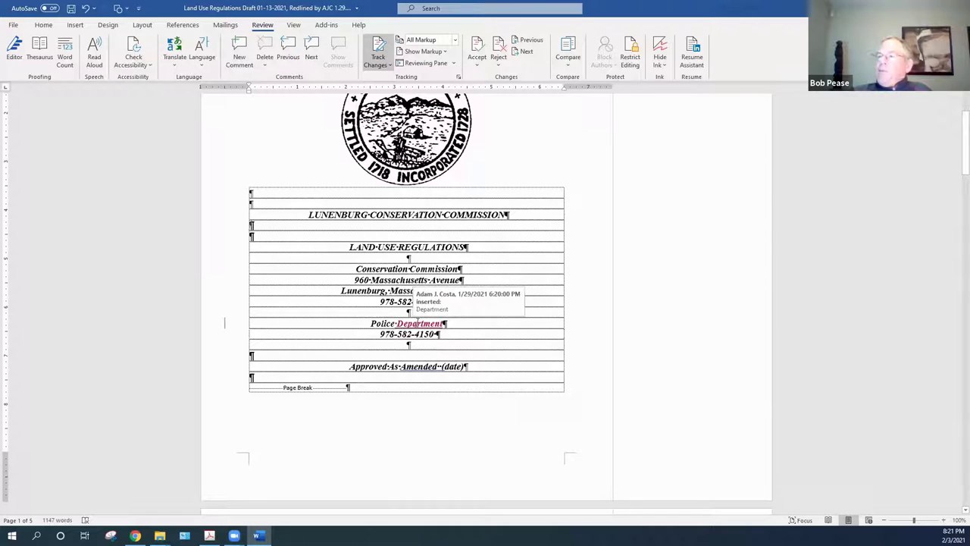
pyautogui.rightClick(418, 323)
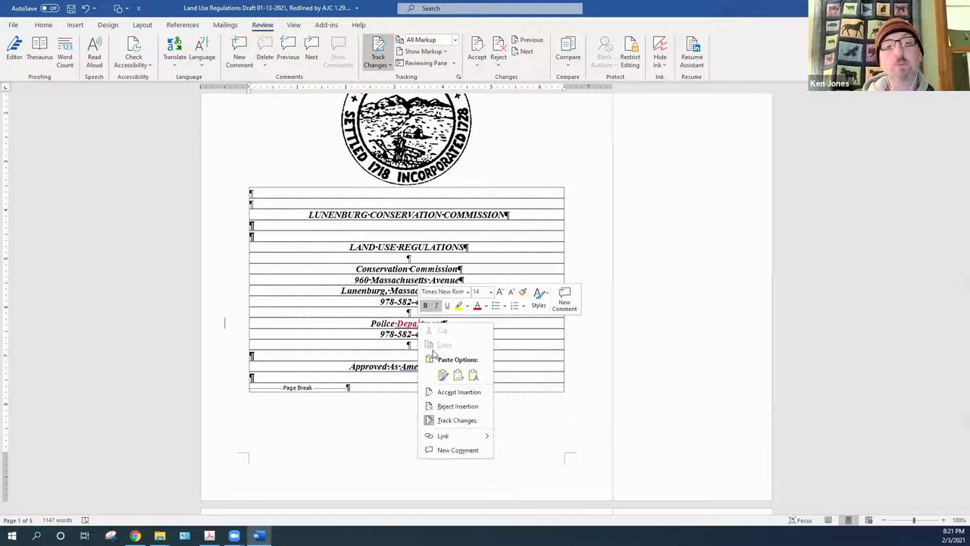
pyautogui.click(445, 393)
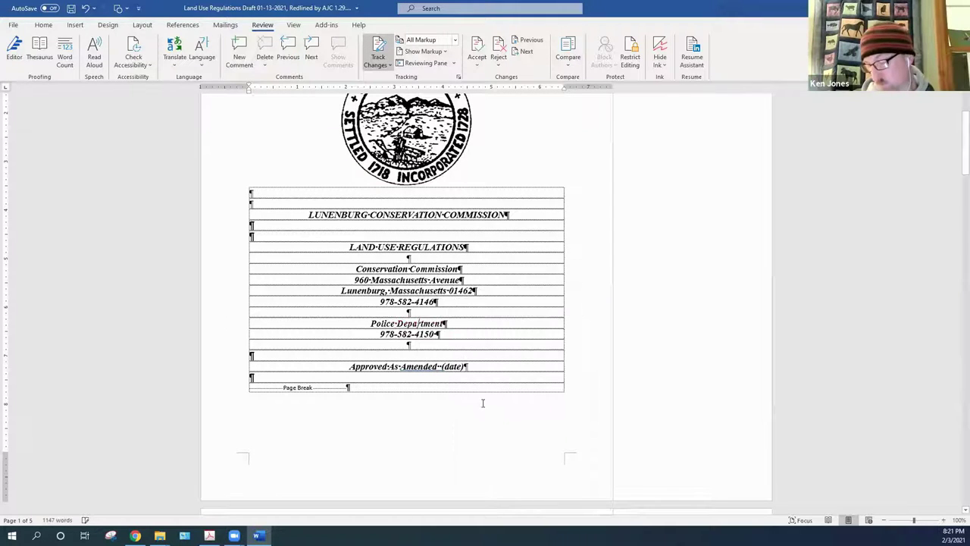
pyautogui.moveTo(955, 161); pyautogui.dragTo(952, 222)
pyautogui.click(480, 290)
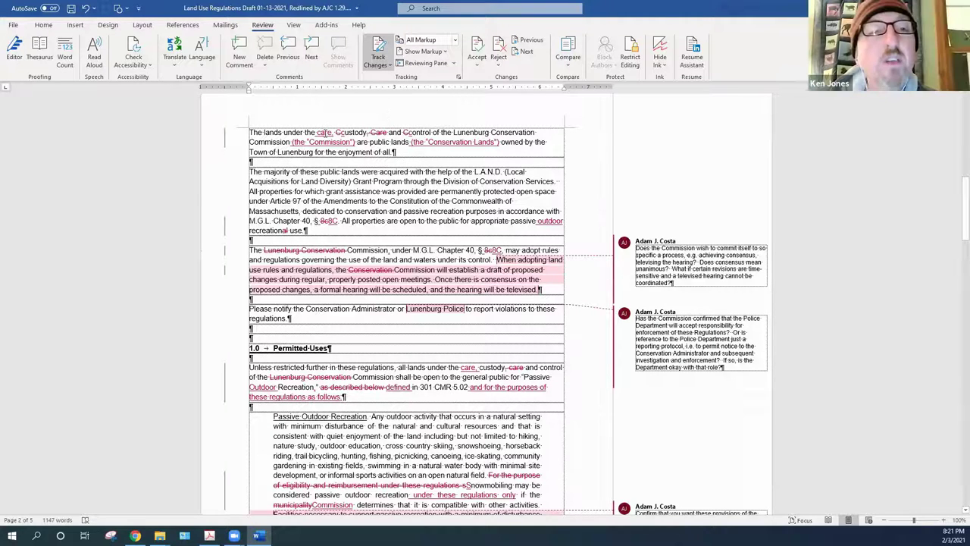
# Accept the inserted 'care,' and the deletions of the stray 'C' and 'Care' in the opening paragraph
pyautogui.rightClick(325, 133)
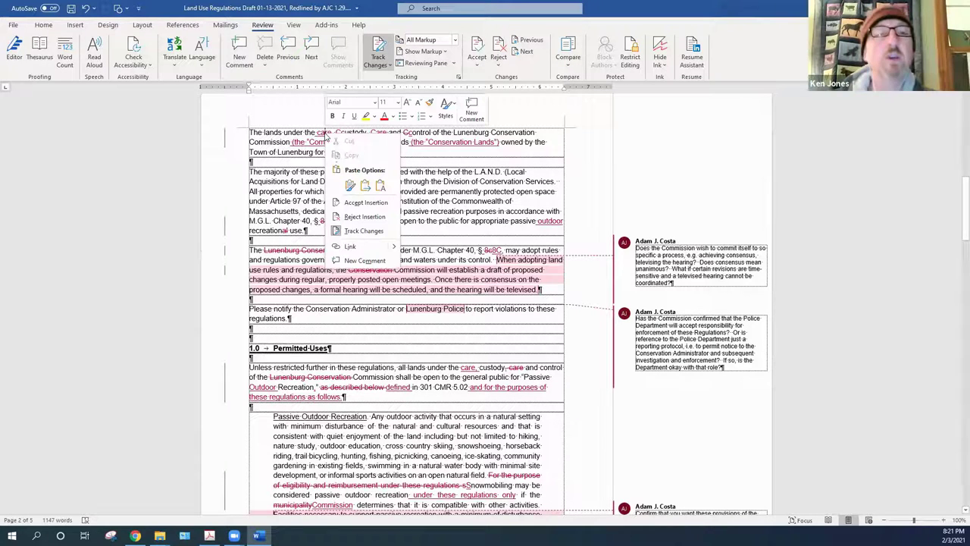
pyautogui.click(366, 203)
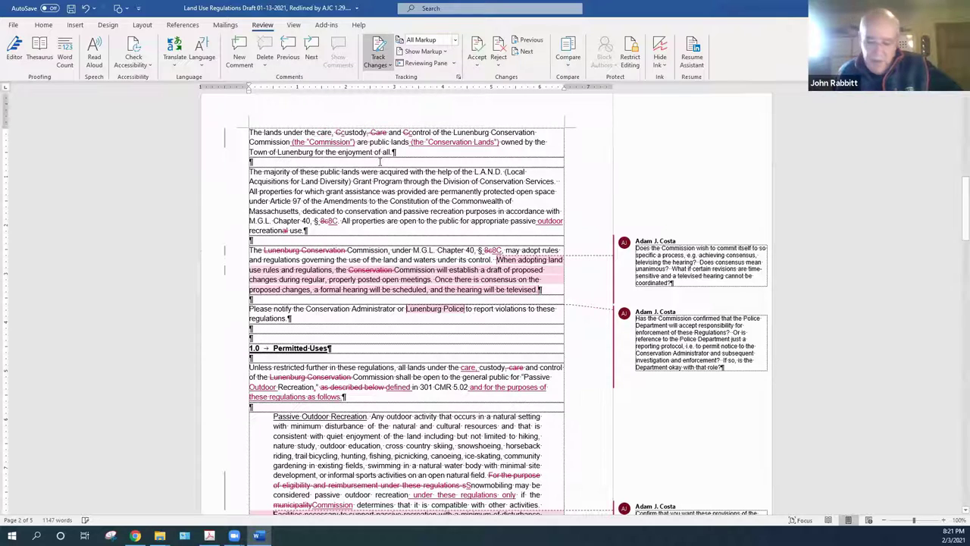
pyautogui.rightClick(337, 133)
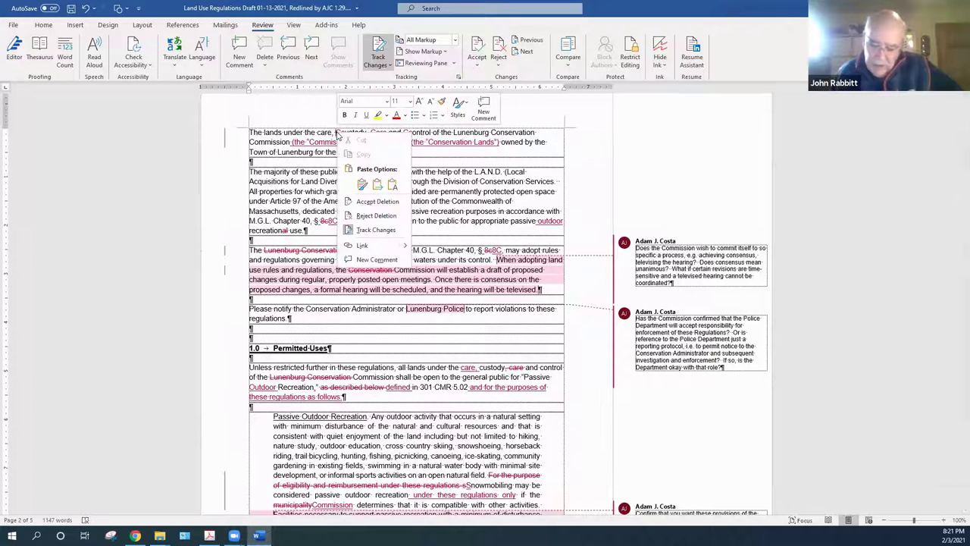
pyautogui.click(372, 203)
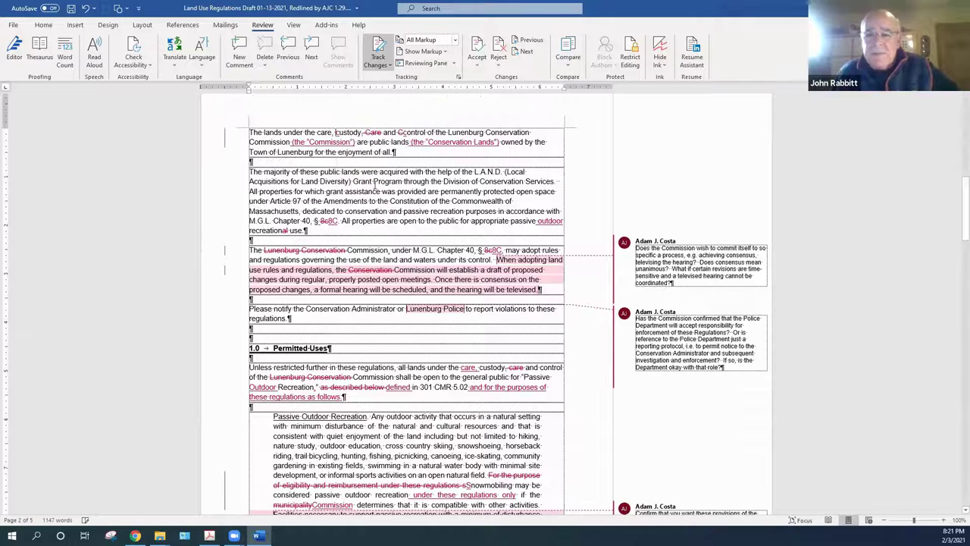
pyautogui.rightClick(374, 133)
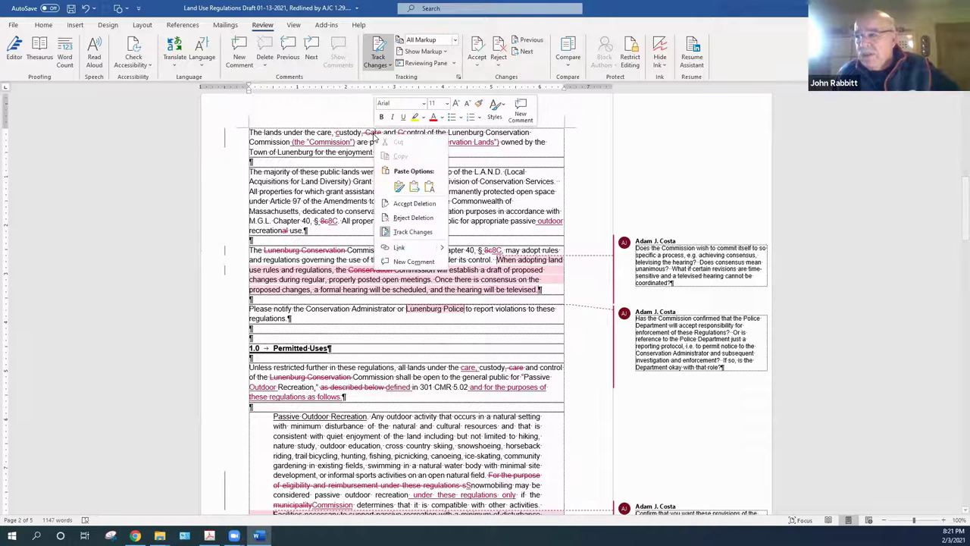
pyautogui.click(409, 204)
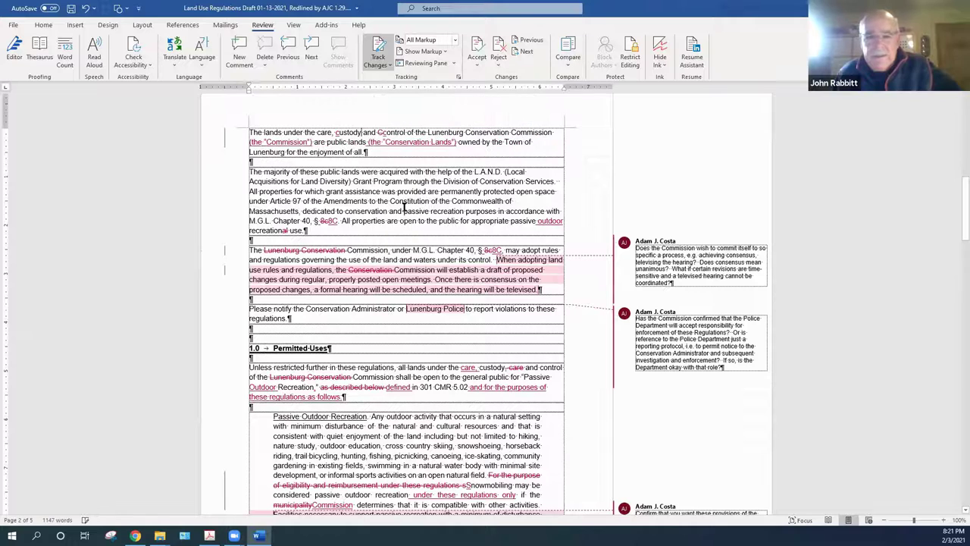
# Accept the inserted definitions (the "Commission") and (the "Conservation Lands")
pyautogui.rightClick(383, 129)
pyautogui.click(407, 182)
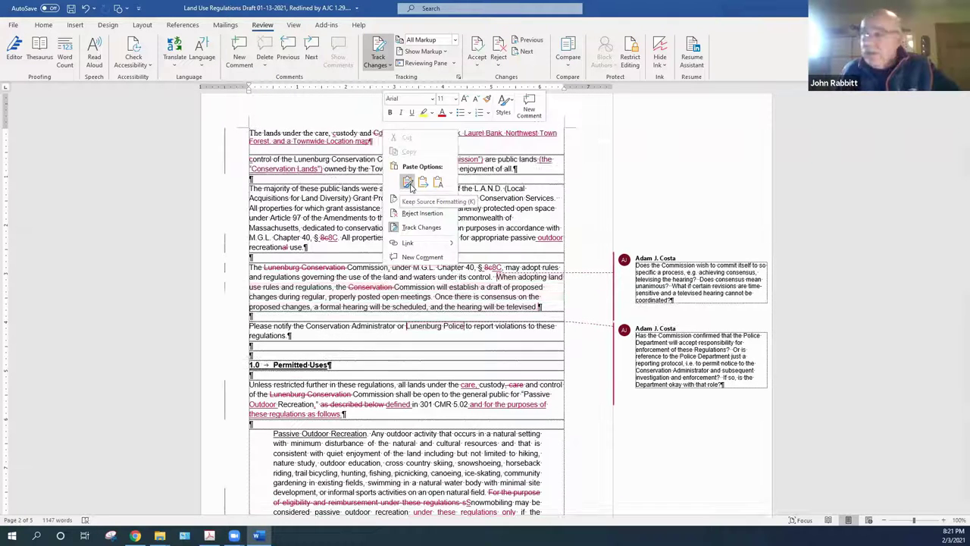
pyautogui.rightClick(407, 183)
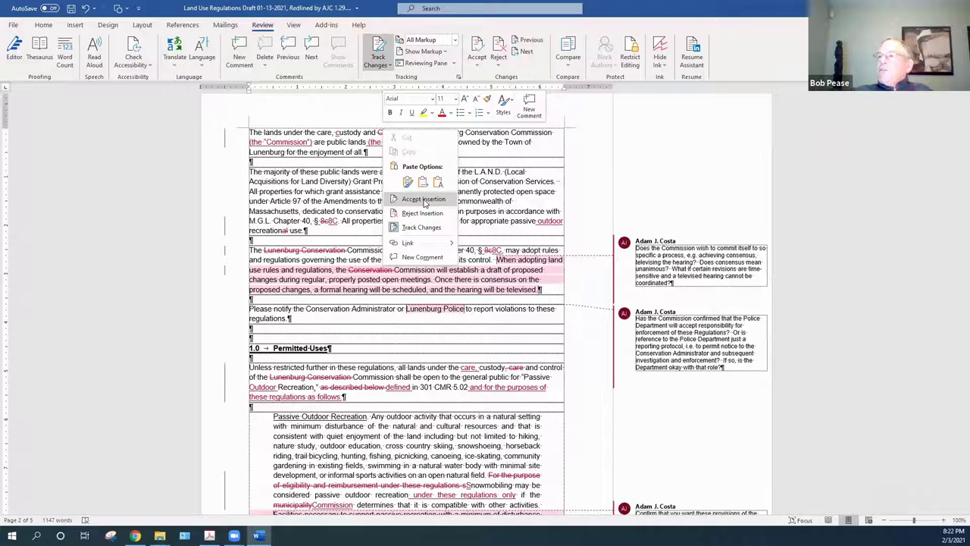
pyautogui.click(423, 199)
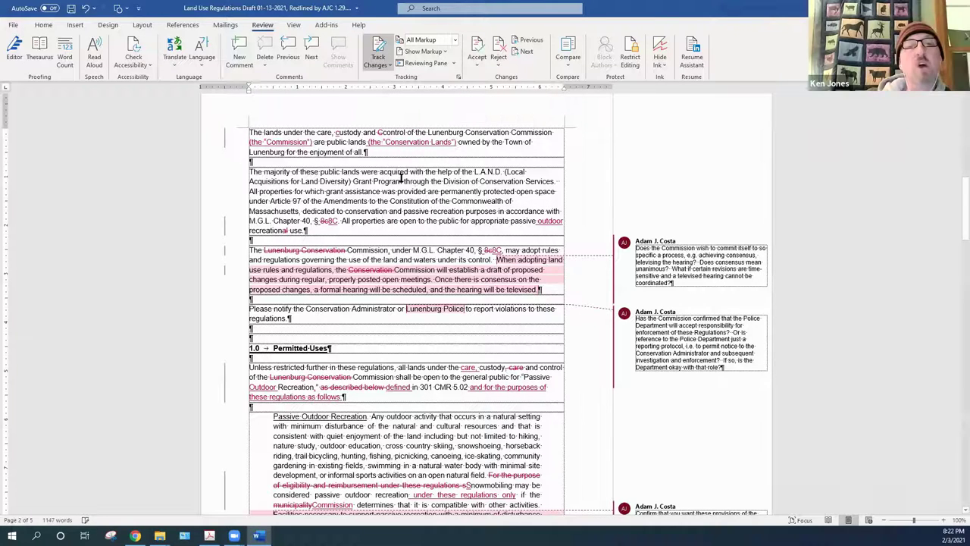
pyautogui.rightClick(382, 133)
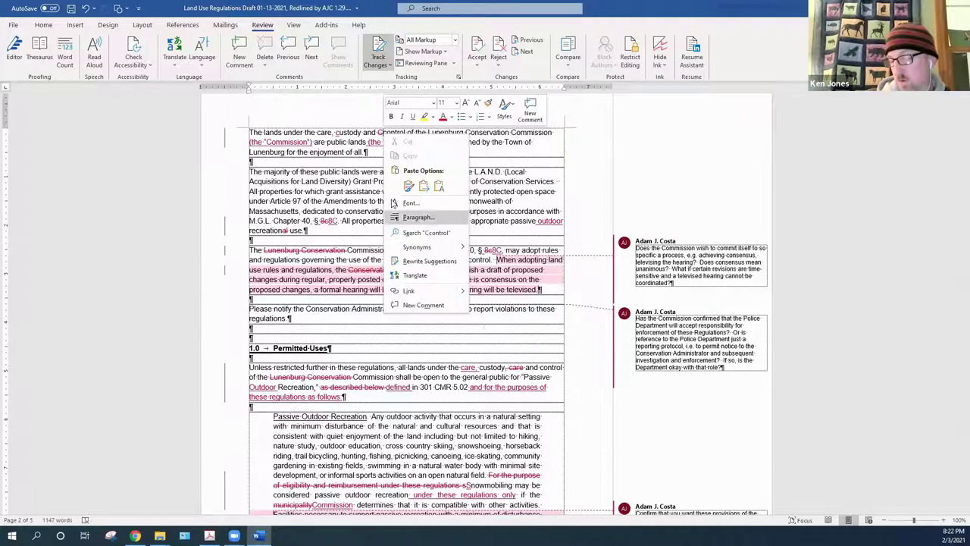
pyautogui.click(281, 144)
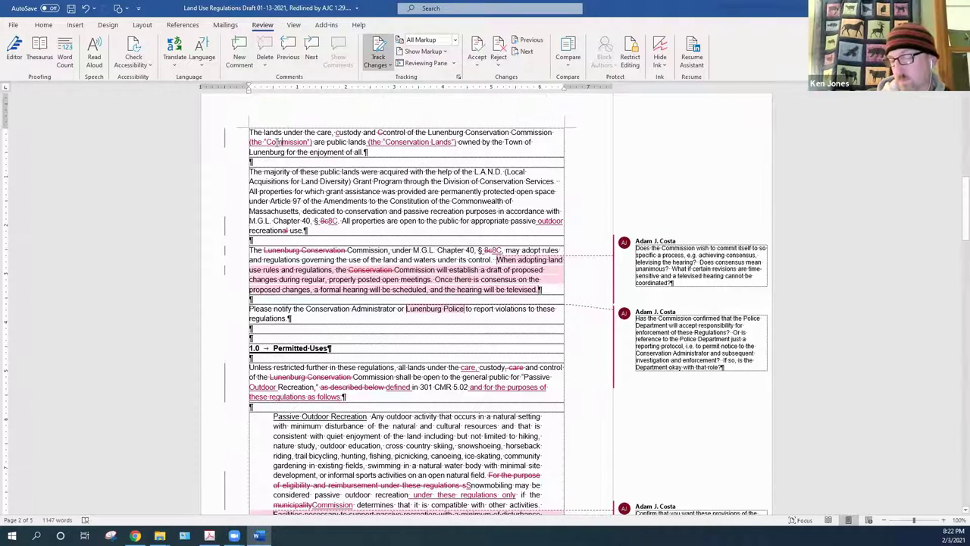
pyautogui.rightClick(277, 142)
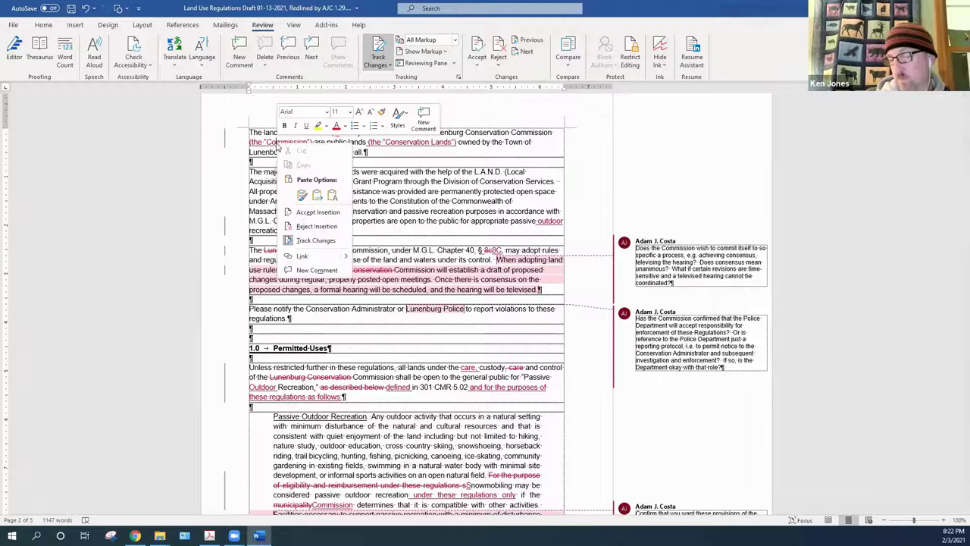
pyautogui.click(318, 212)
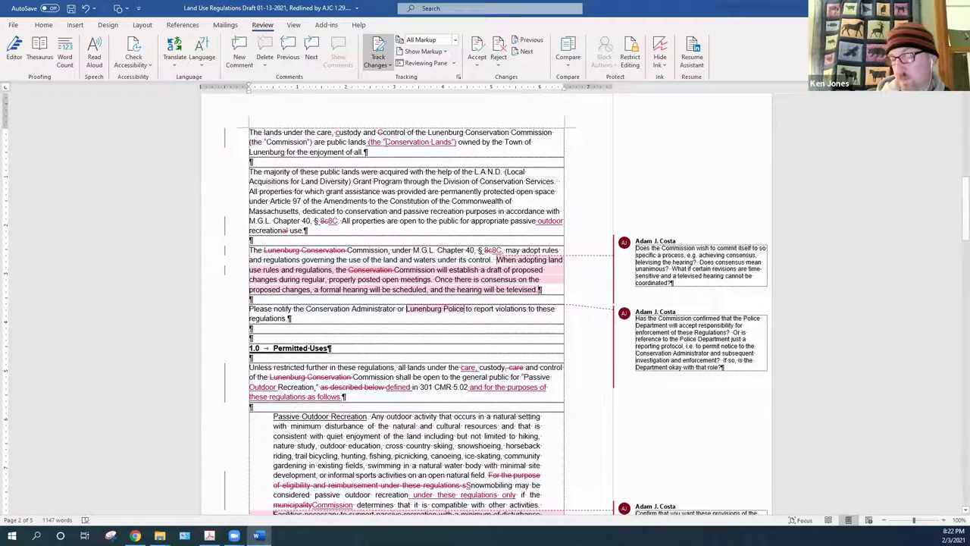
pyautogui.rightClick(385, 144)
pyautogui.click(416, 210)
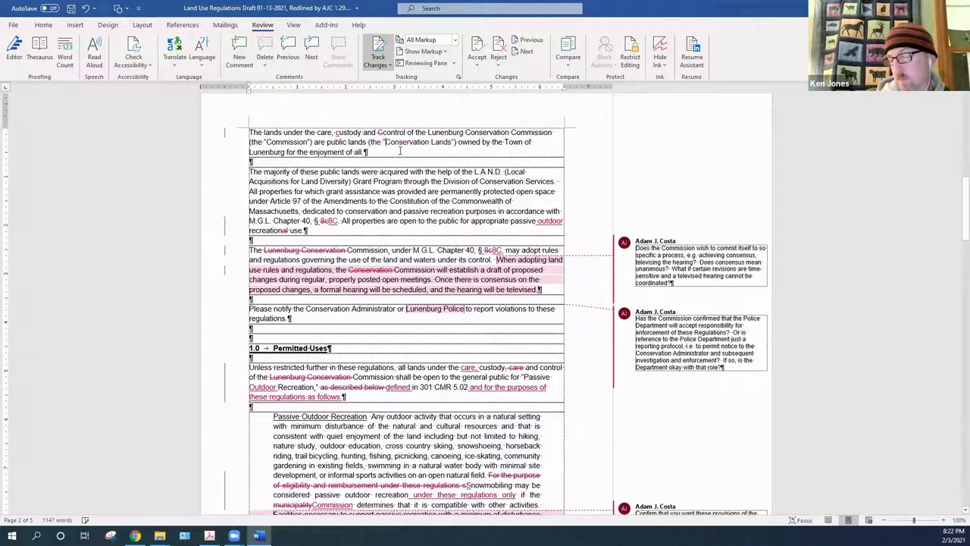
# Accept the capital 'C' in 'Control' and the stray 'c' deletion, then return to the title page
pyautogui.rightClick(383, 134)
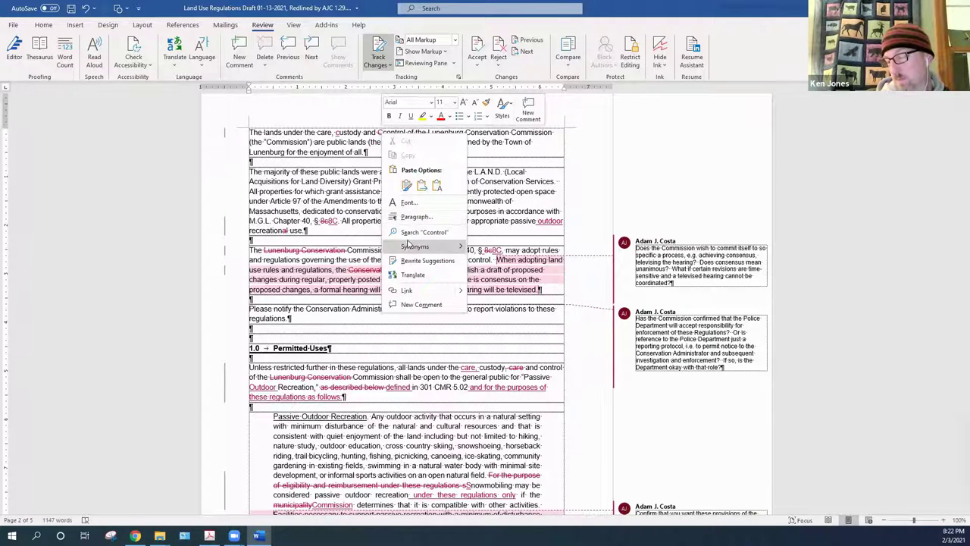
pyautogui.click(338, 133)
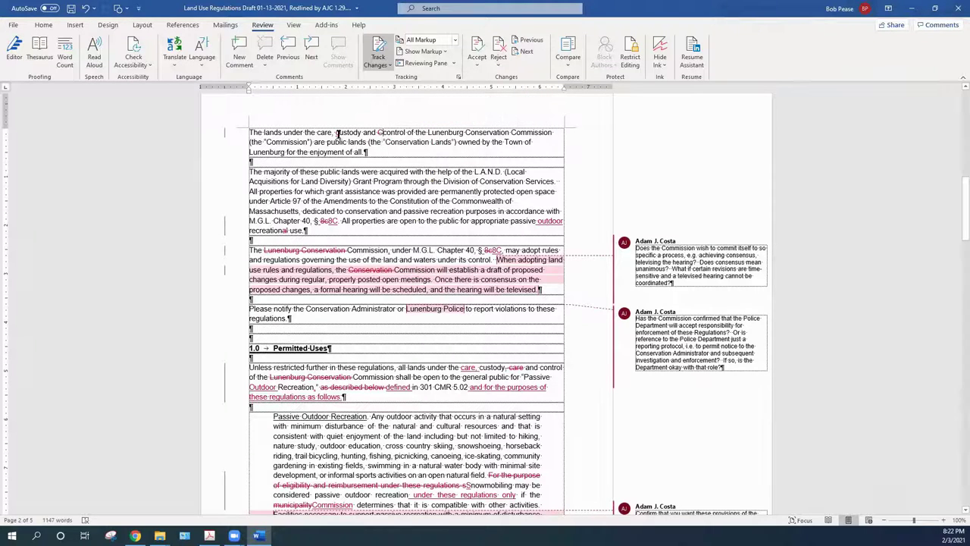
pyautogui.rightClick(338, 133)
pyautogui.rightClick(338, 138)
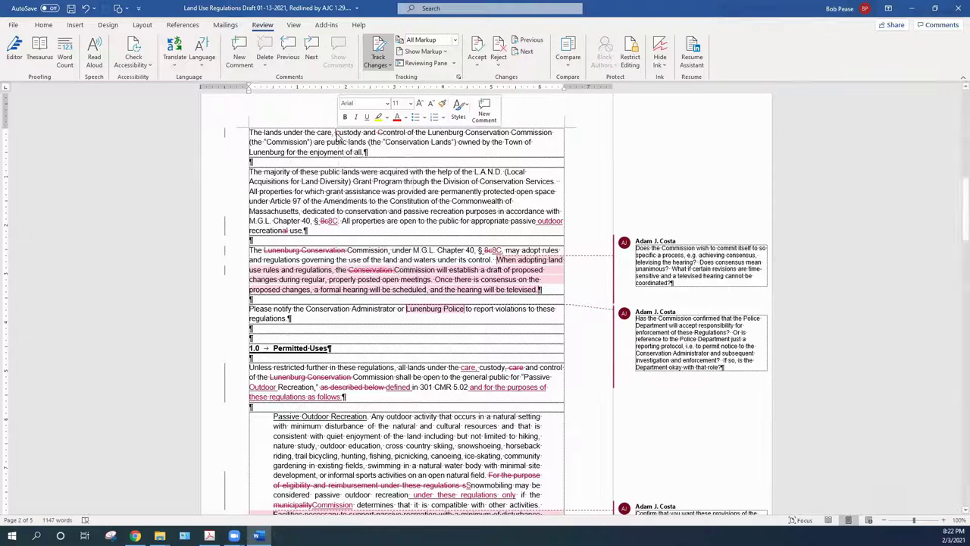
pyautogui.click(351, 205)
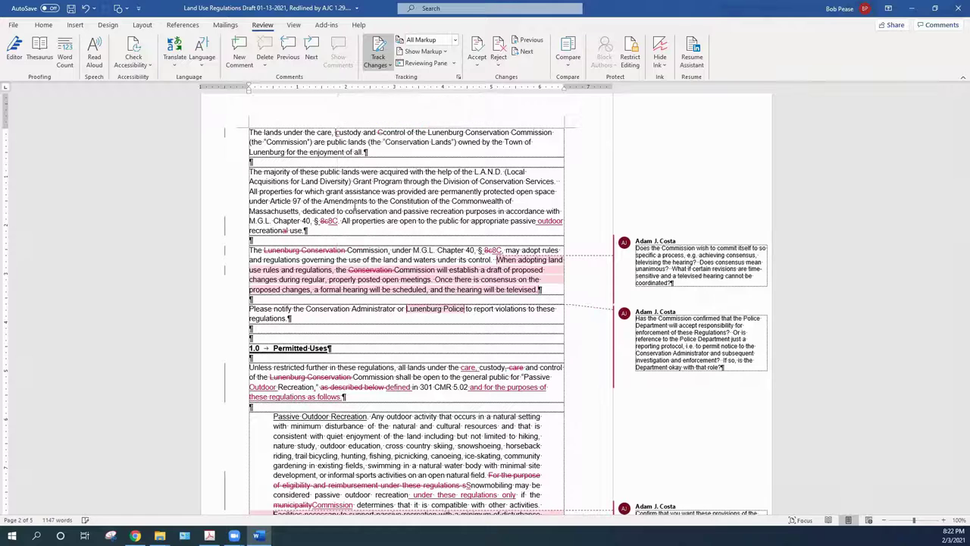
pyautogui.rightClick(381, 134)
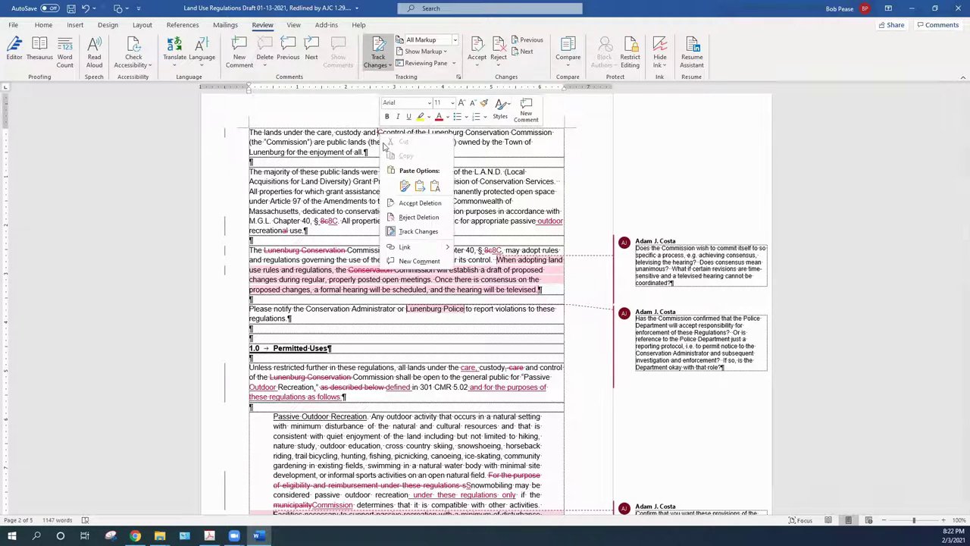
pyautogui.click(415, 205)
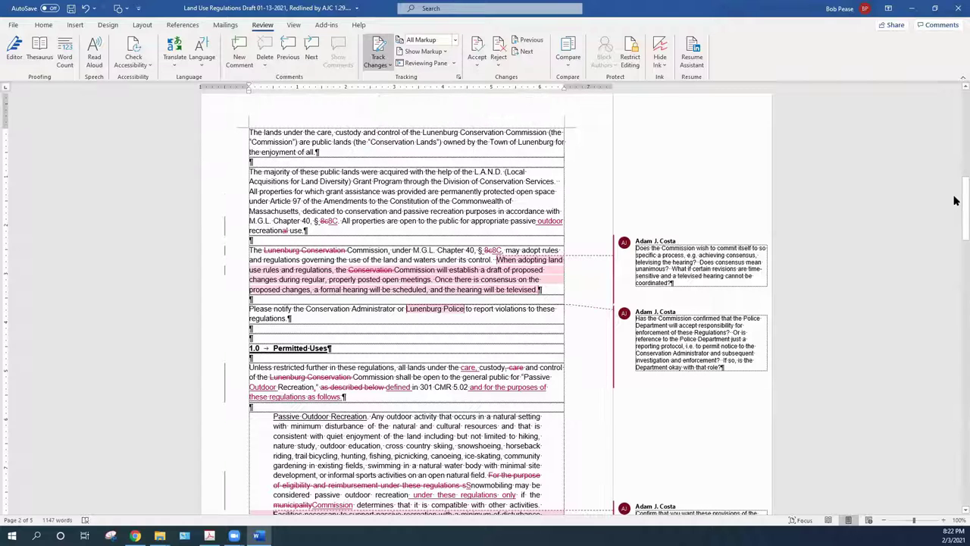
pyautogui.moveTo(965, 201); pyautogui.dragTo(954, 129)
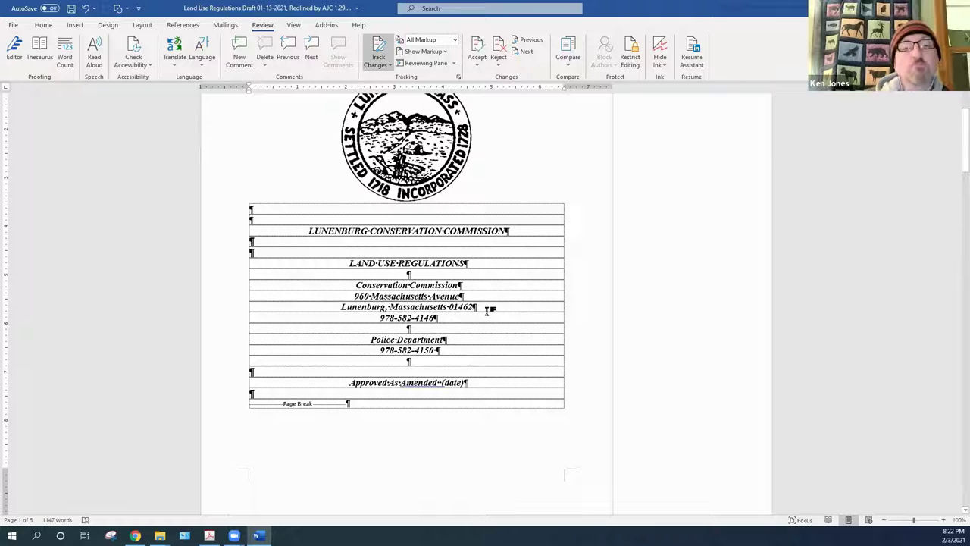
# Add the commission's e-mail address on a new line under its phone number and correct the swapped letters
pyautogui.click(443, 317)
pyautogui.press('Return')
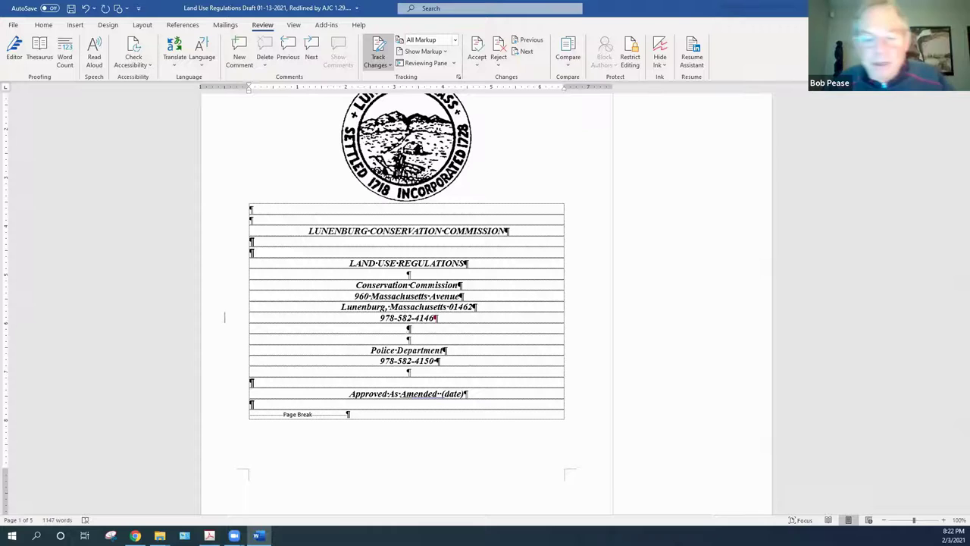
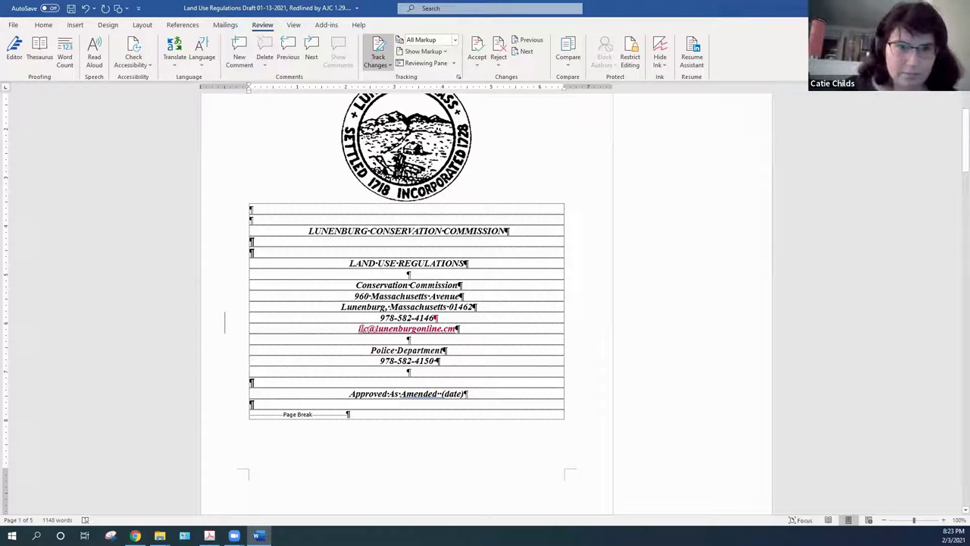
pyautogui.click(283, 402)
pyautogui.write('c')
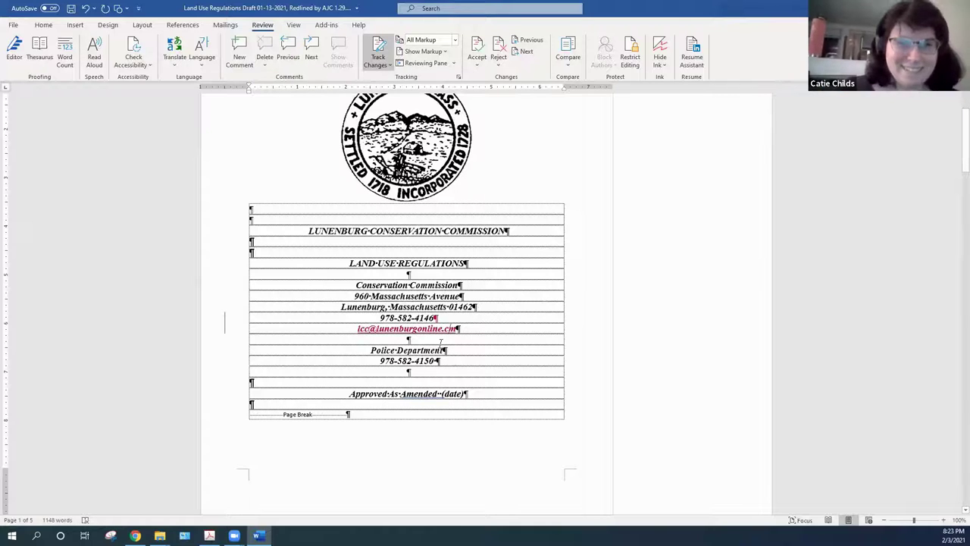
pyautogui.write('o')
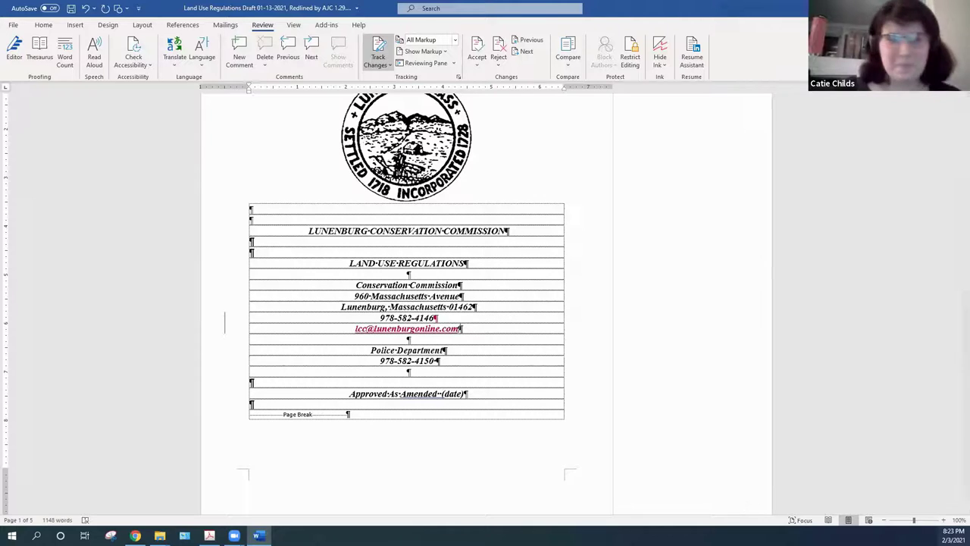
pyautogui.scroll(-3, 955, 516)
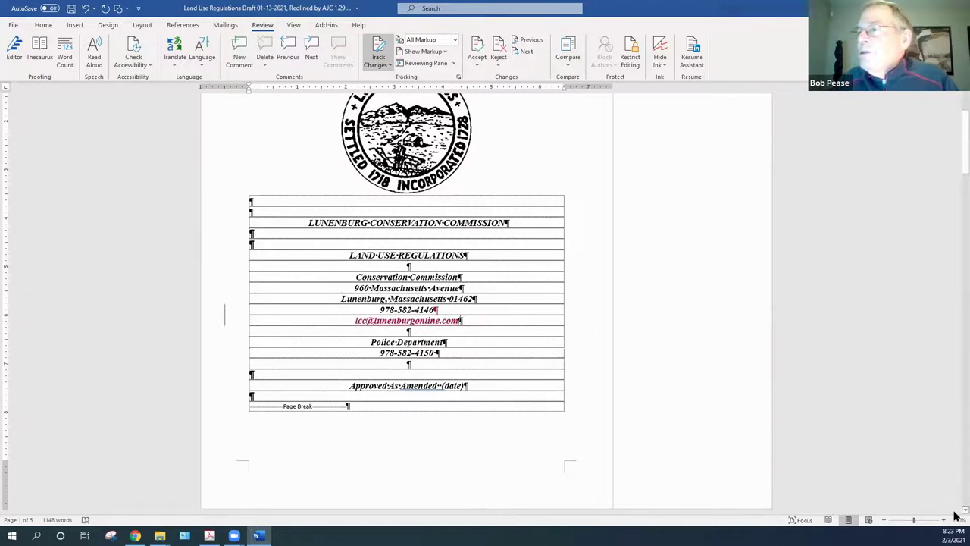
pyautogui.scroll(-7, 955, 515)
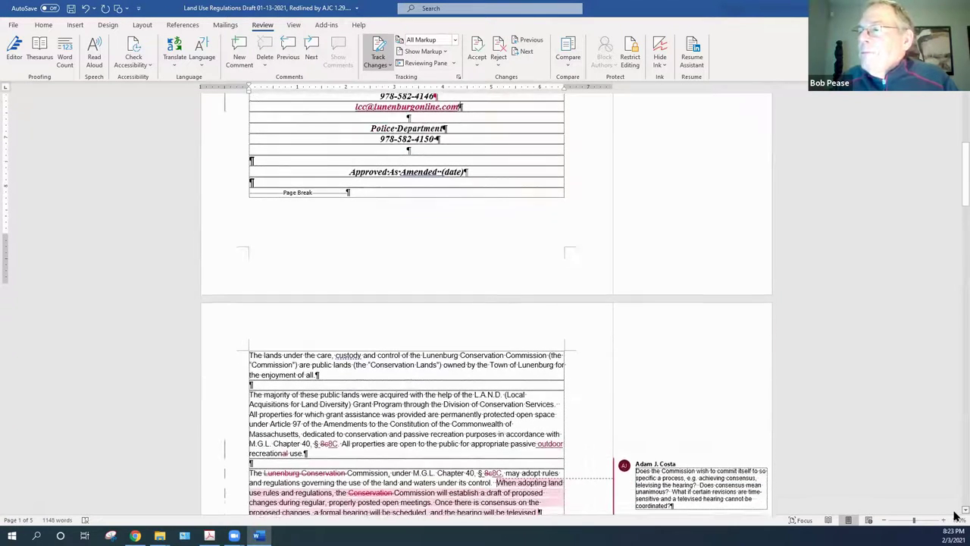
pyautogui.scroll(-3, 955, 515)
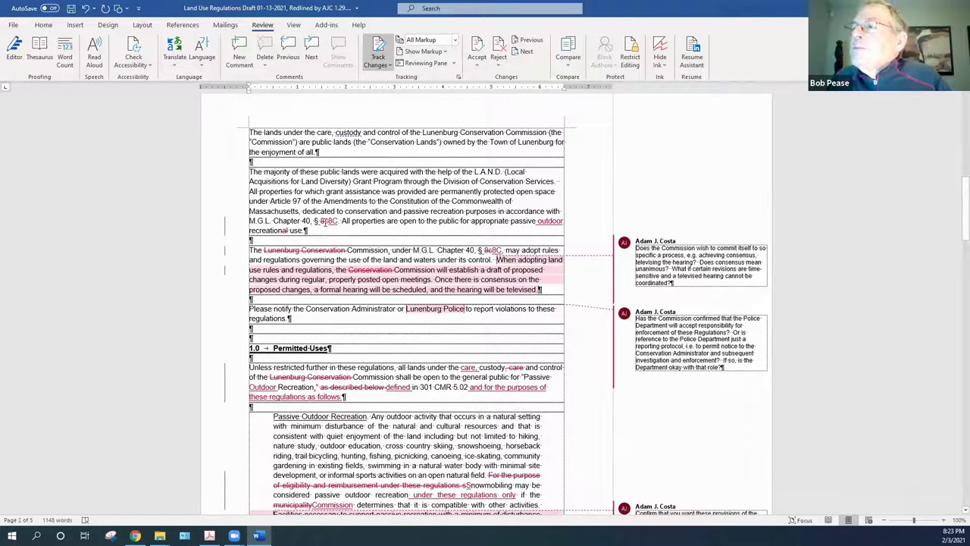
pyautogui.rightClick(325, 221)
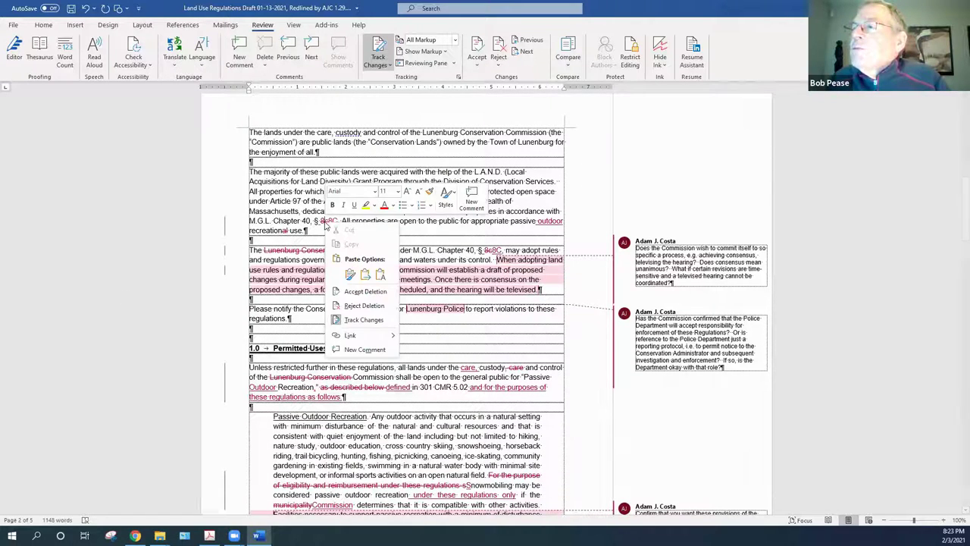
pyautogui.click(360, 306)
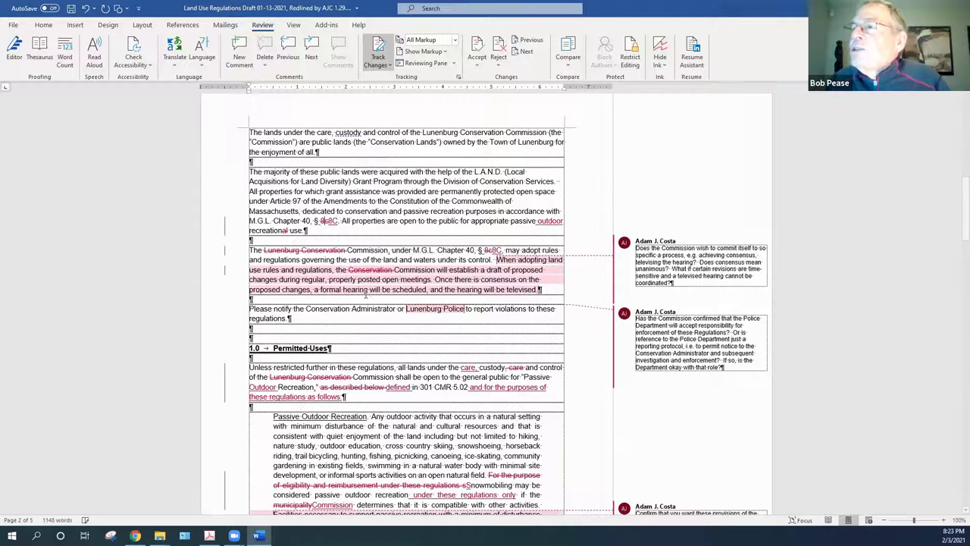
pyautogui.rightClick(325, 223)
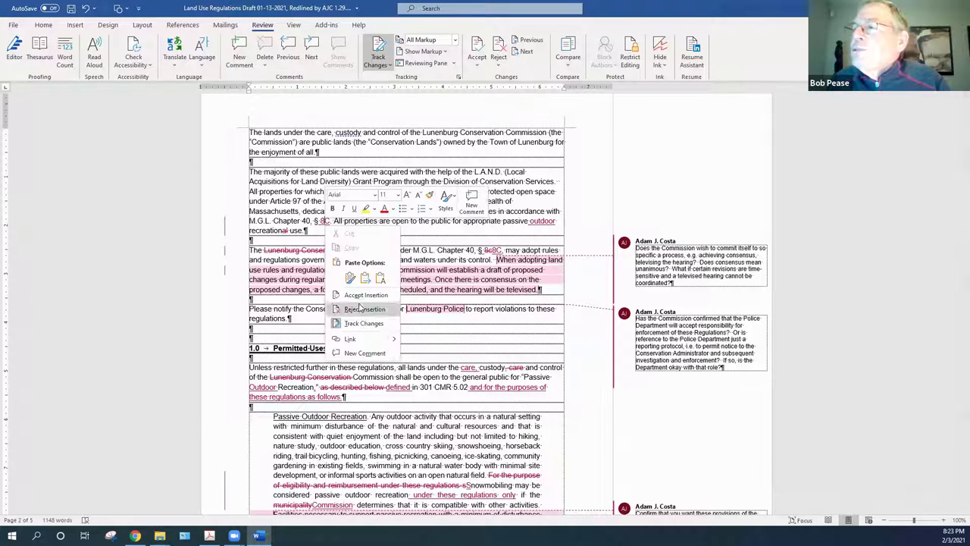
pyautogui.click(365, 296)
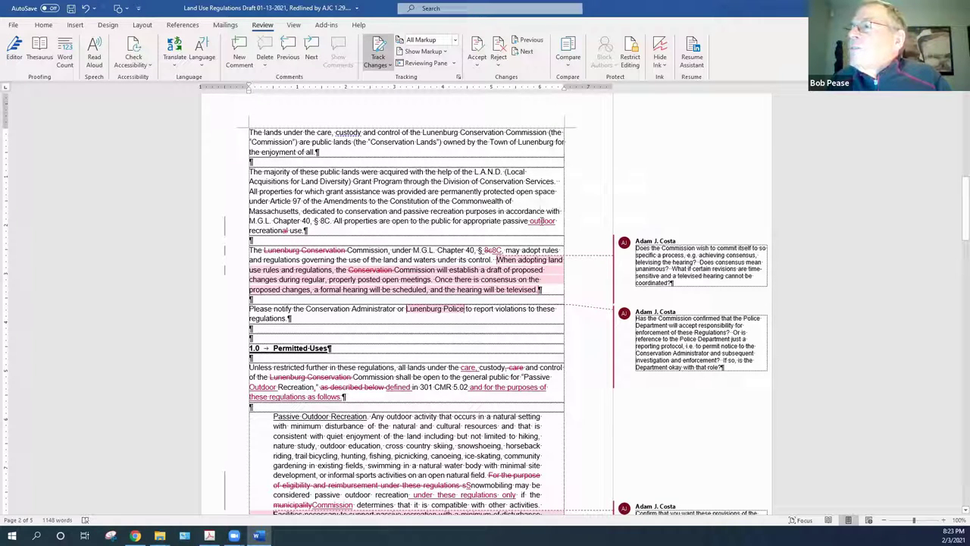
pyautogui.rightClick(542, 221)
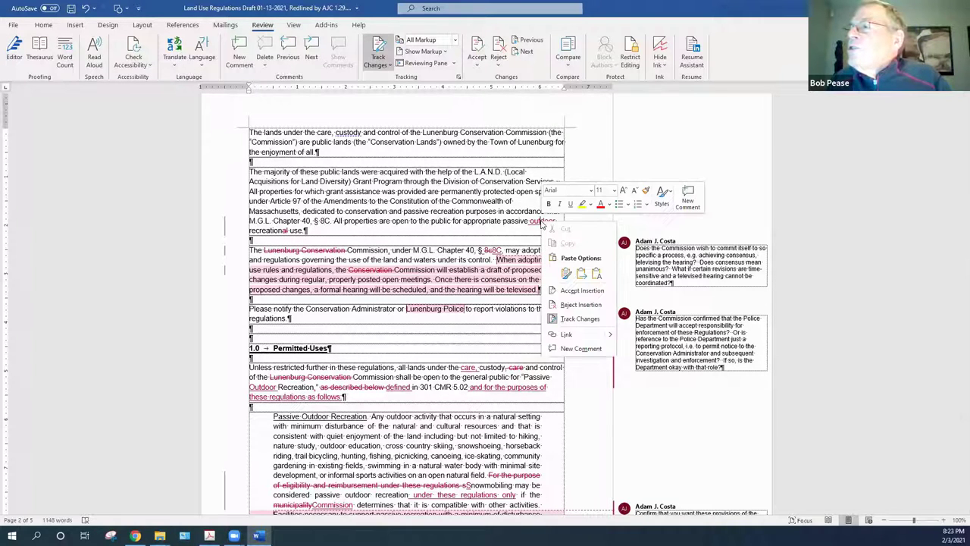
pyautogui.click(574, 290)
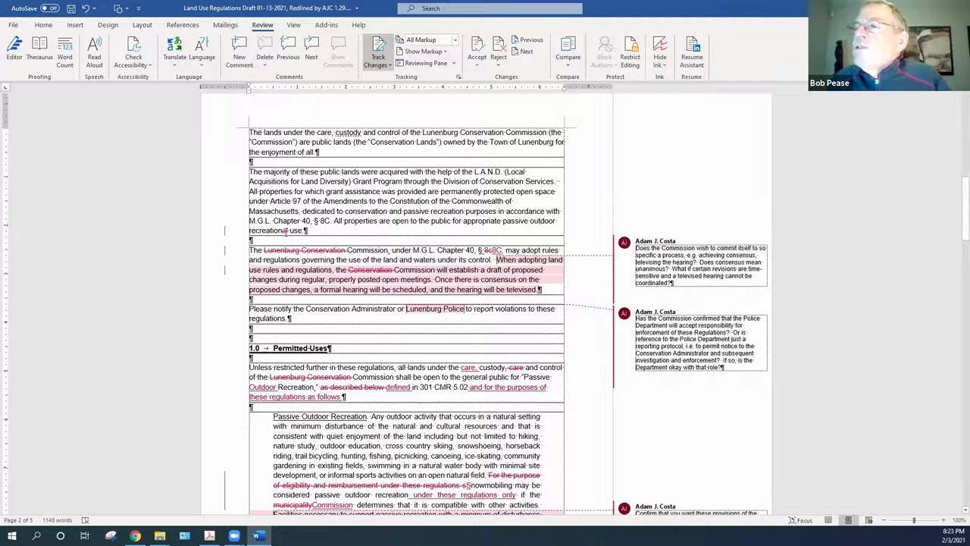
pyautogui.rightClick(286, 230)
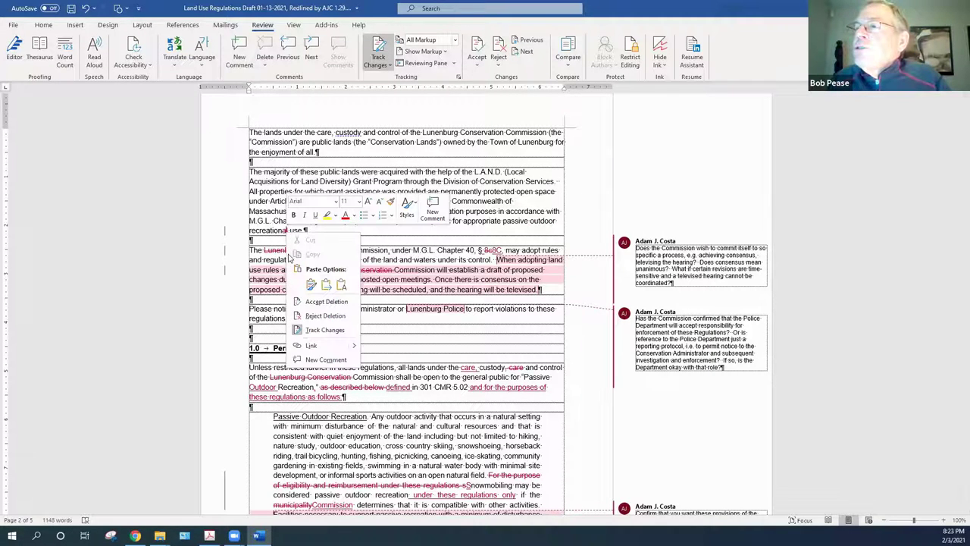
pyautogui.click(335, 301)
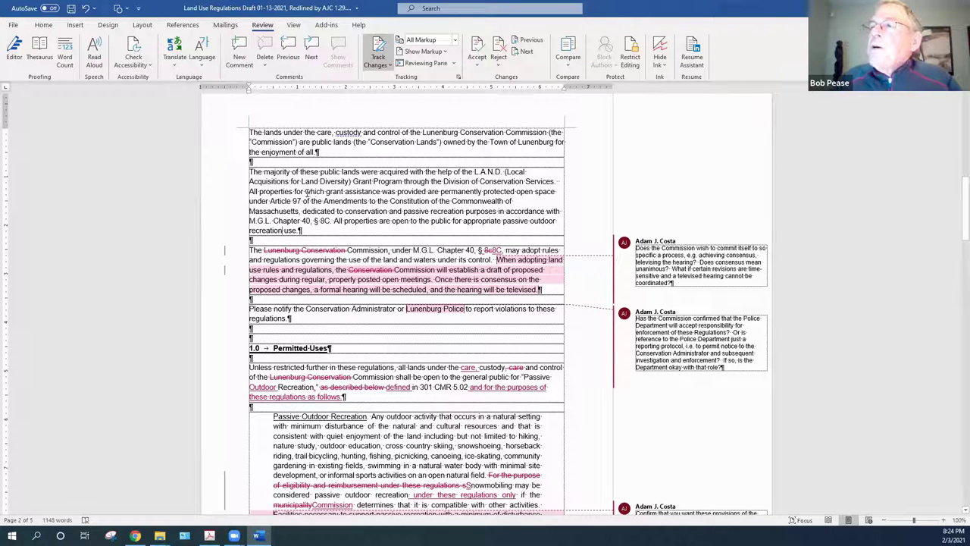
# Replace 'which grant assistance was provided' with 'taken or acquired for conservation purposes', fixing the typo and extra space
pyautogui.moveTo(305, 193); pyautogui.dragTo(323, 192)
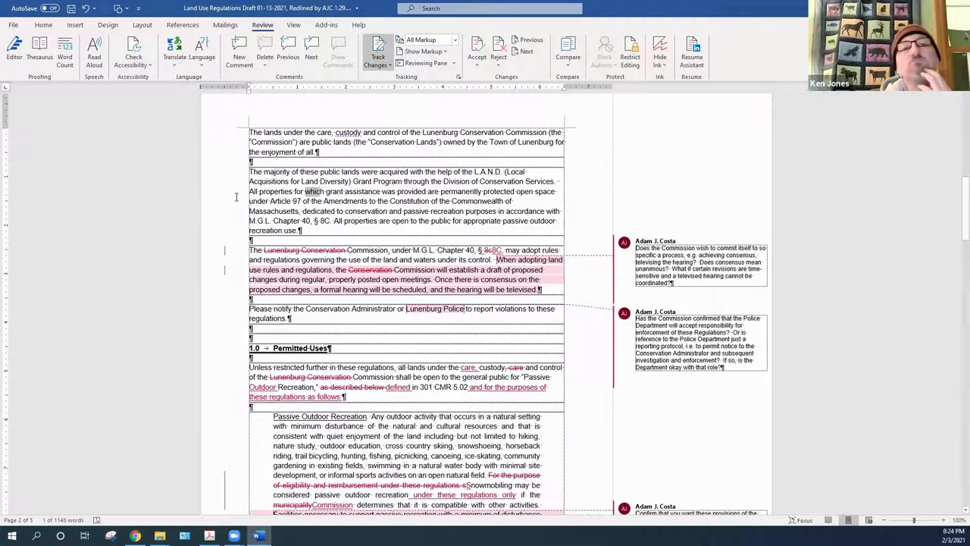
pyautogui.moveTo(304, 191); pyautogui.dragTo(428, 191)
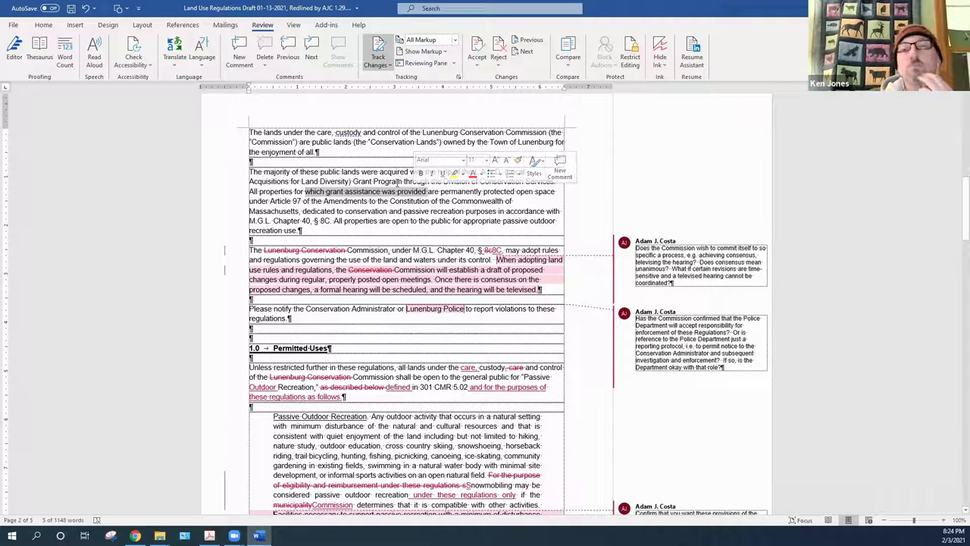
pyautogui.write('taken')
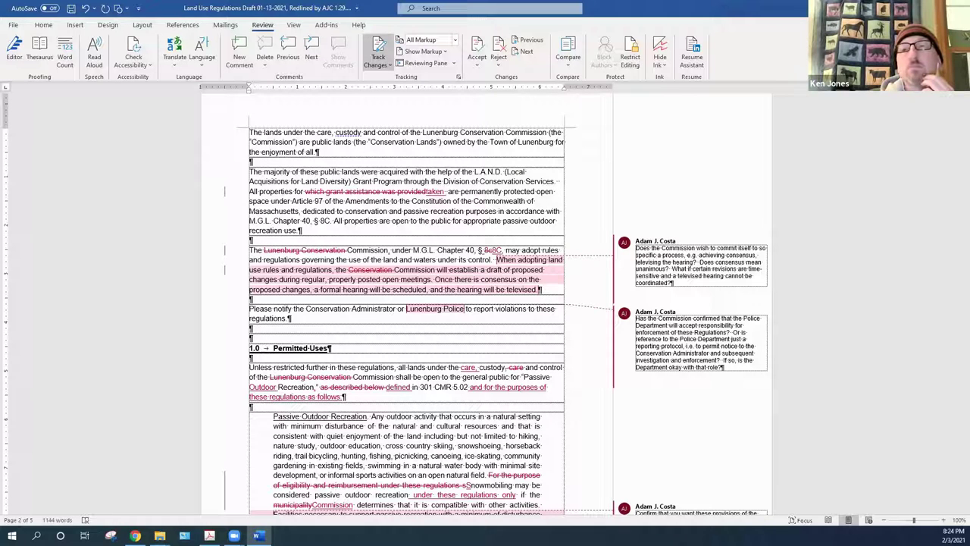
pyautogui.write(' or acqui ')
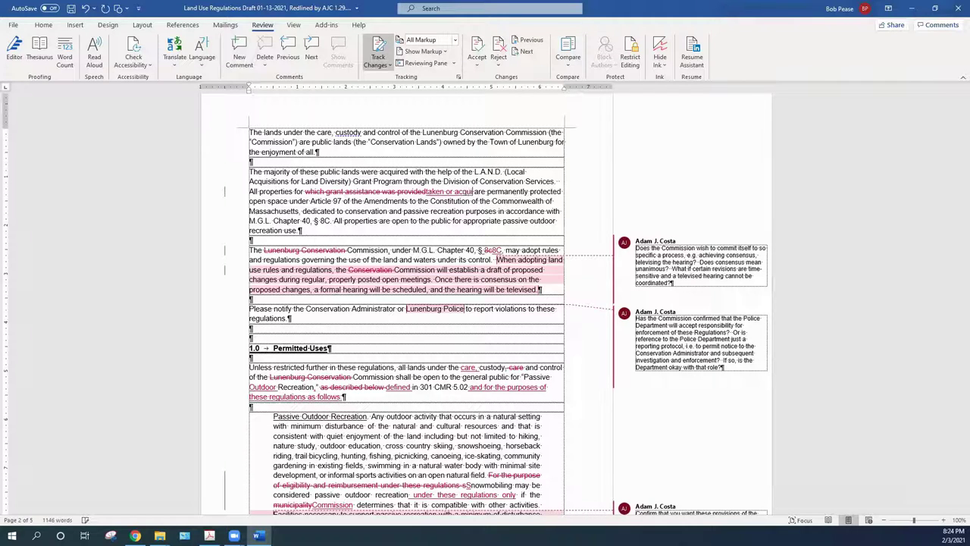
pyautogui.write('red')
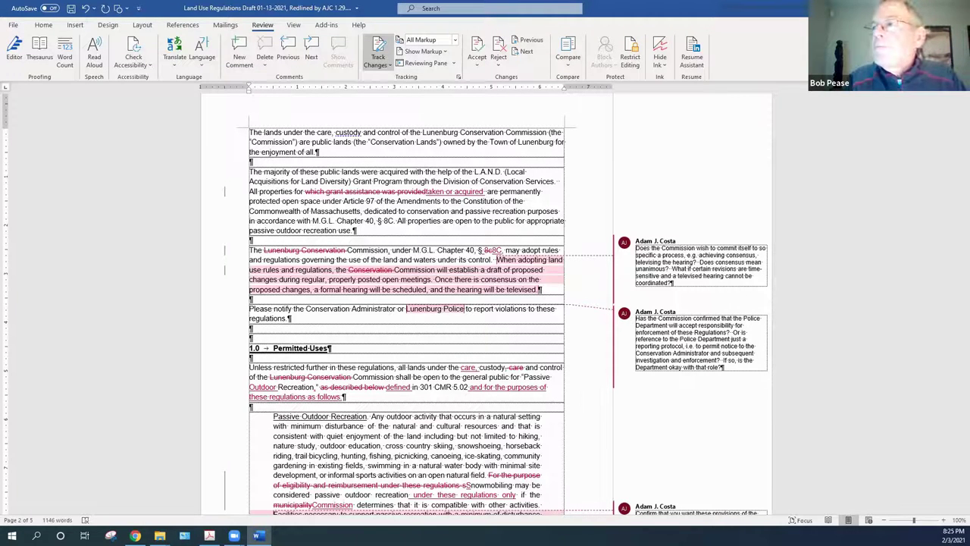
pyautogui.write('for con')
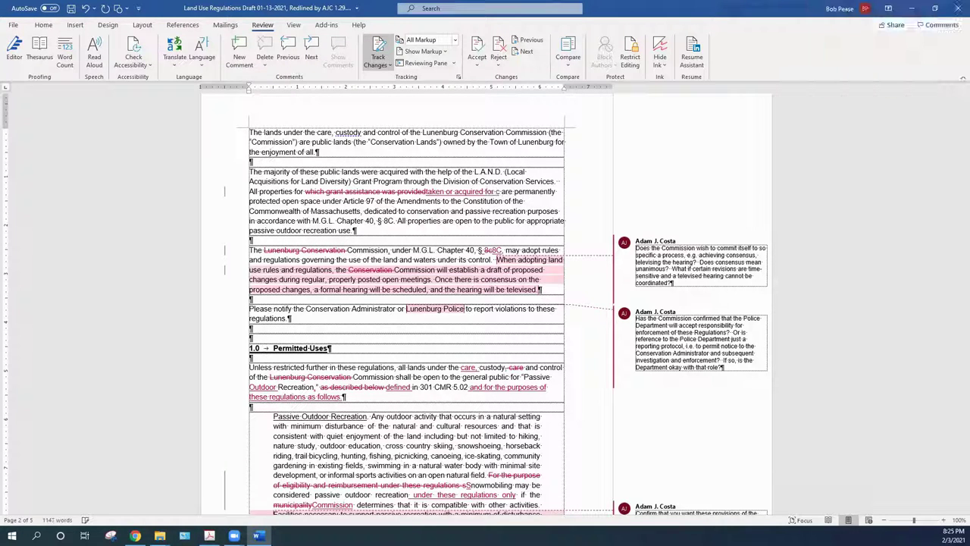
pyautogui.write('servatgion')
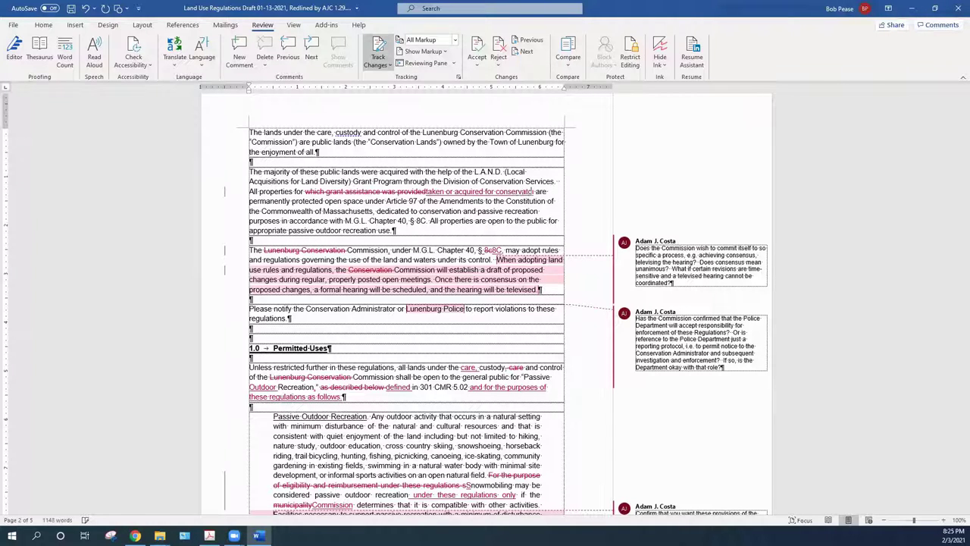
pyautogui.press('BackSpace')
pyautogui.press('BackSpace')
pyautogui.press('BackSpace')
pyautogui.press('BackSpace')
pyautogui.write('ion')
pyautogui.write('purpo')
pyautogui.write('ses')
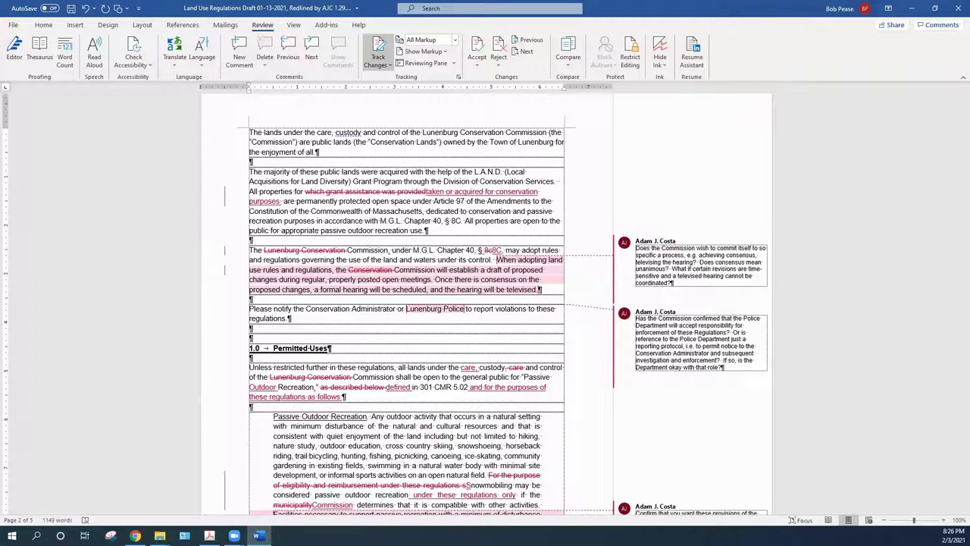
pyautogui.press('Delete')
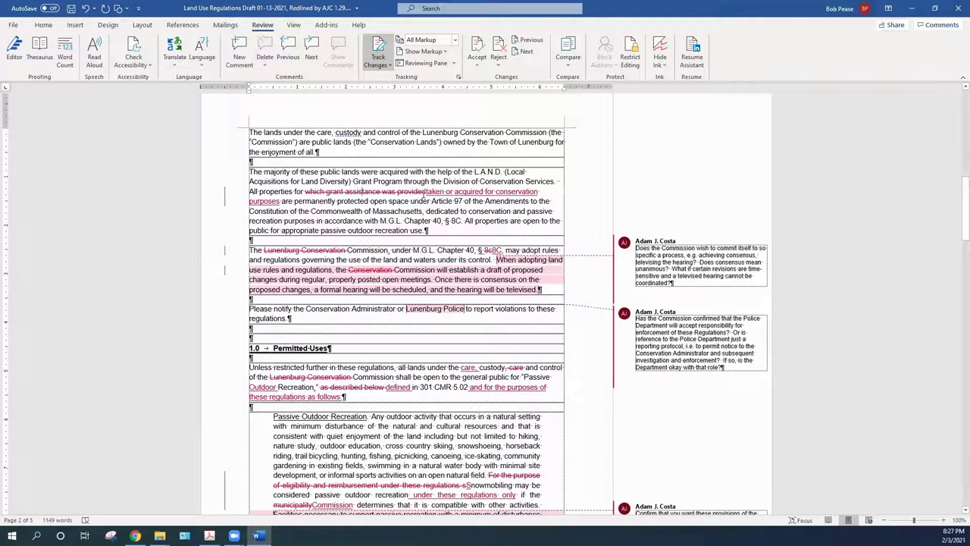
pyautogui.moveTo(422, 192); pyautogui.dragTo(313, 192)
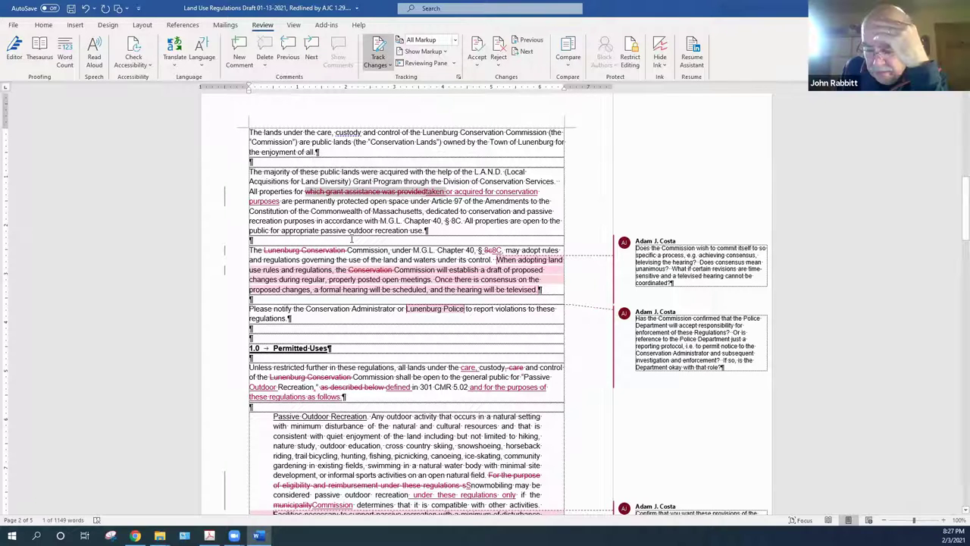
pyautogui.click(444, 212)
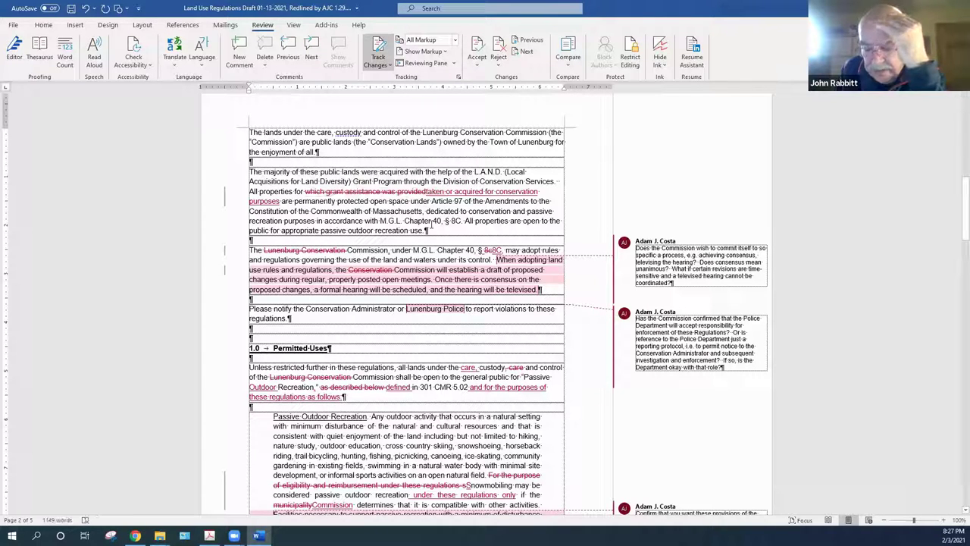
pyautogui.rightClick(343, 193)
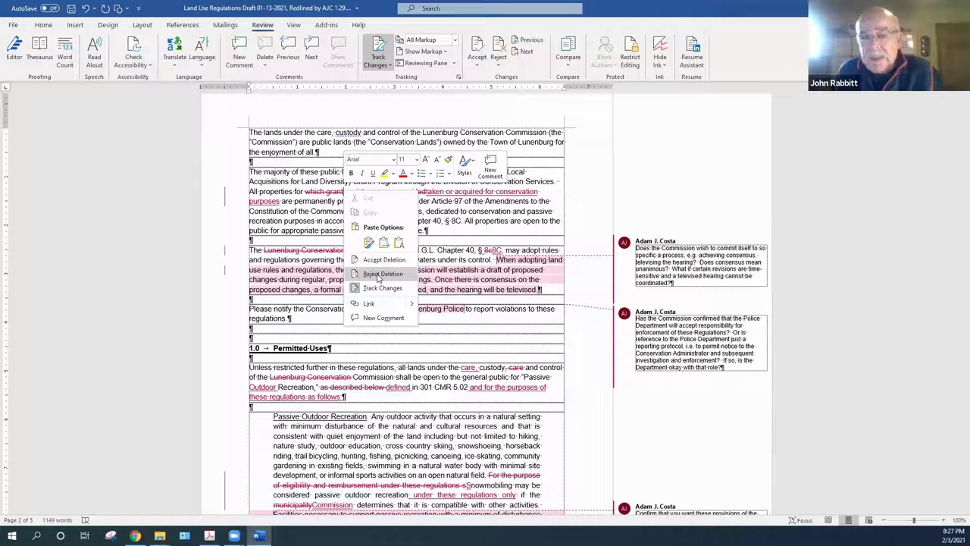
pyautogui.click(377, 276)
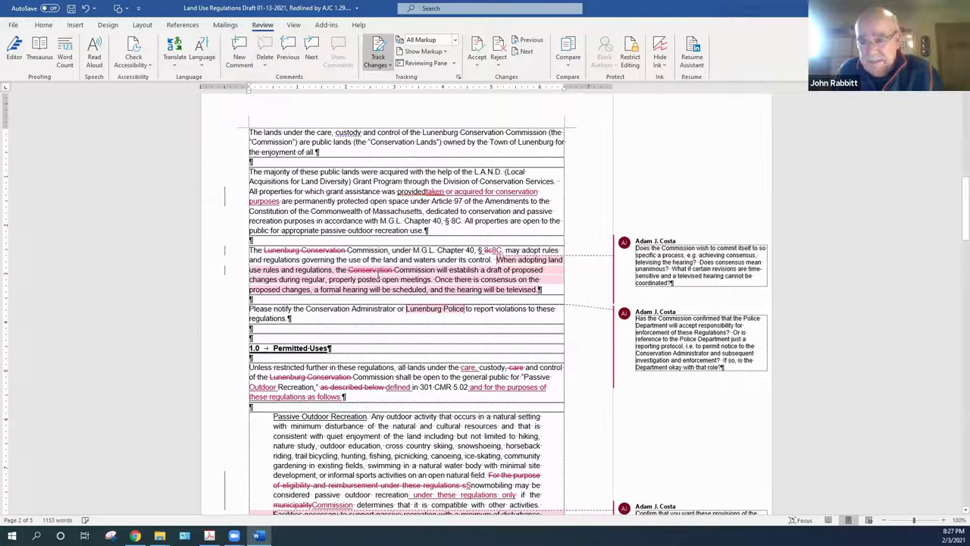
pyautogui.rightClick(471, 195)
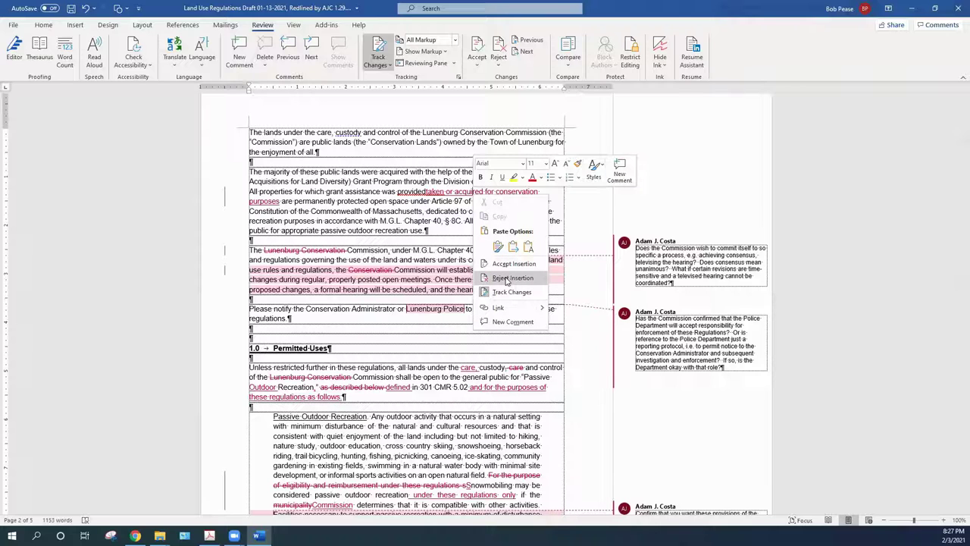
pyautogui.click(506, 278)
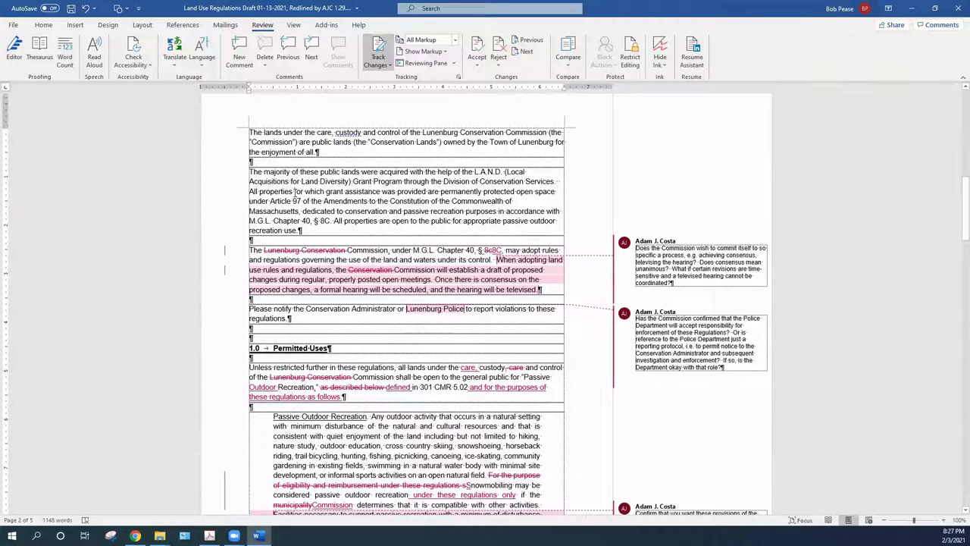
pyautogui.write('taken or acquired for conservation purposes')
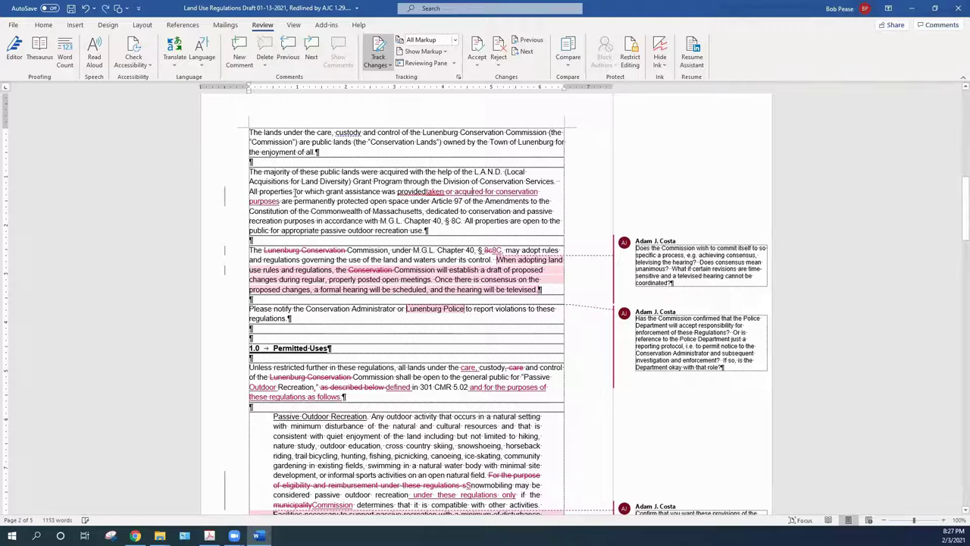
pyautogui.press('Delete')
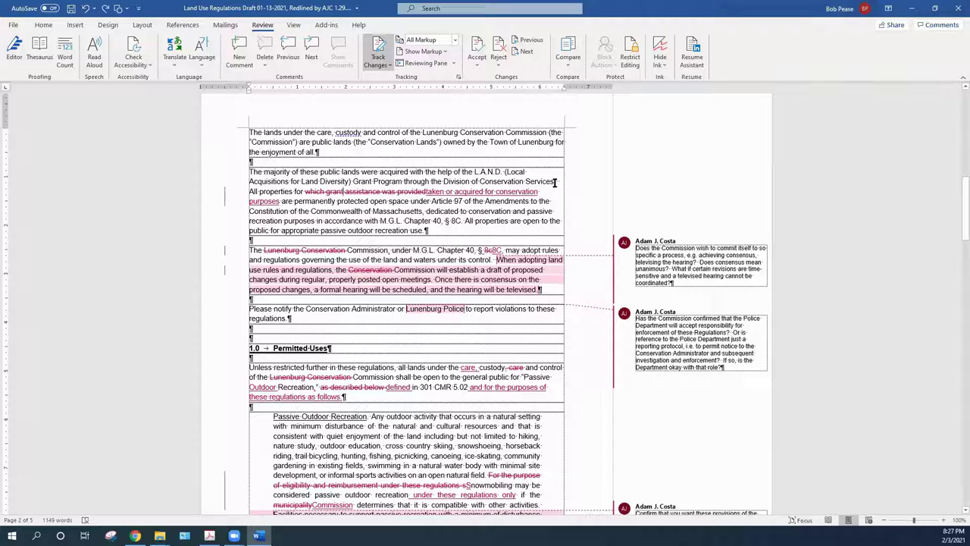
# Delete the sentence beginning 'The majority of these' and accept that deletion
pyautogui.moveTo(557, 180); pyautogui.dragTo(249, 171)
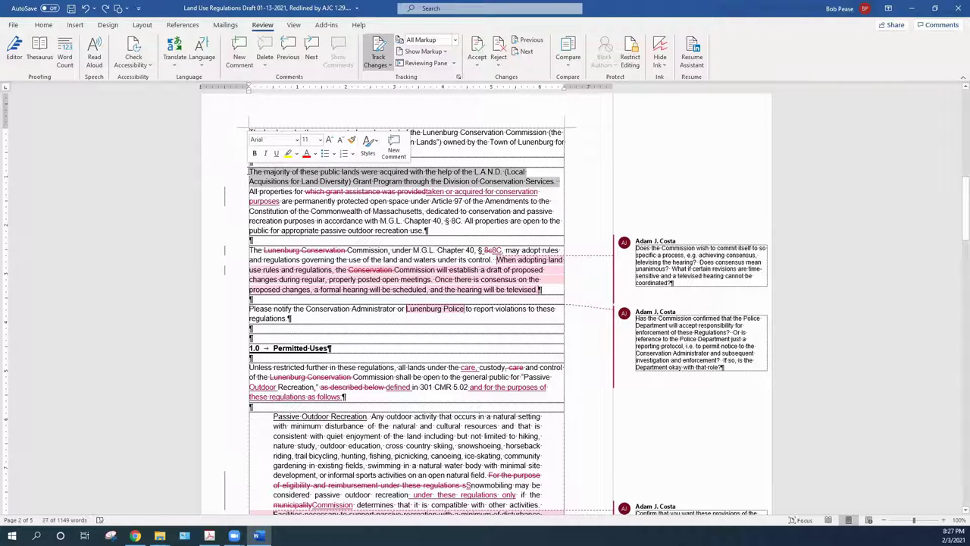
pyautogui.press('Delete')
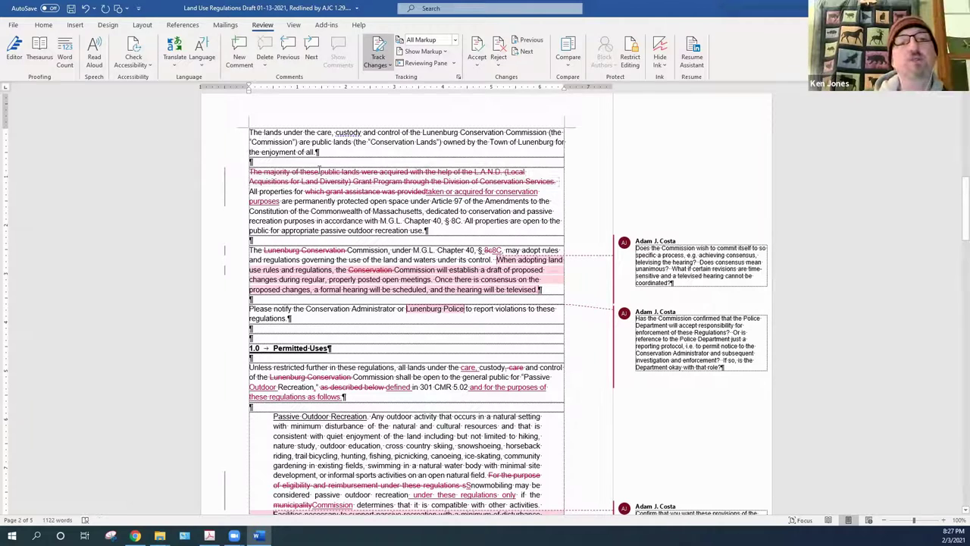
pyautogui.rightClick(320, 173)
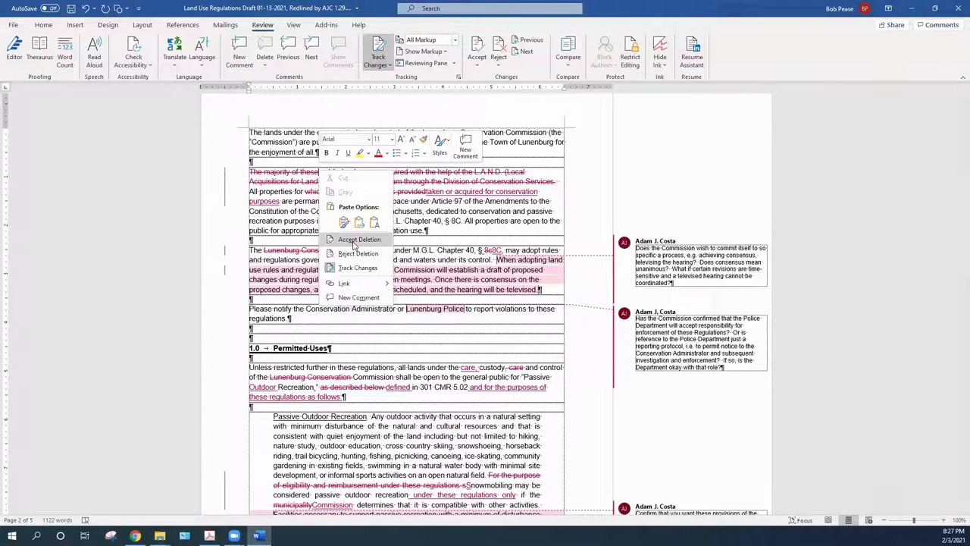
pyautogui.click(356, 239)
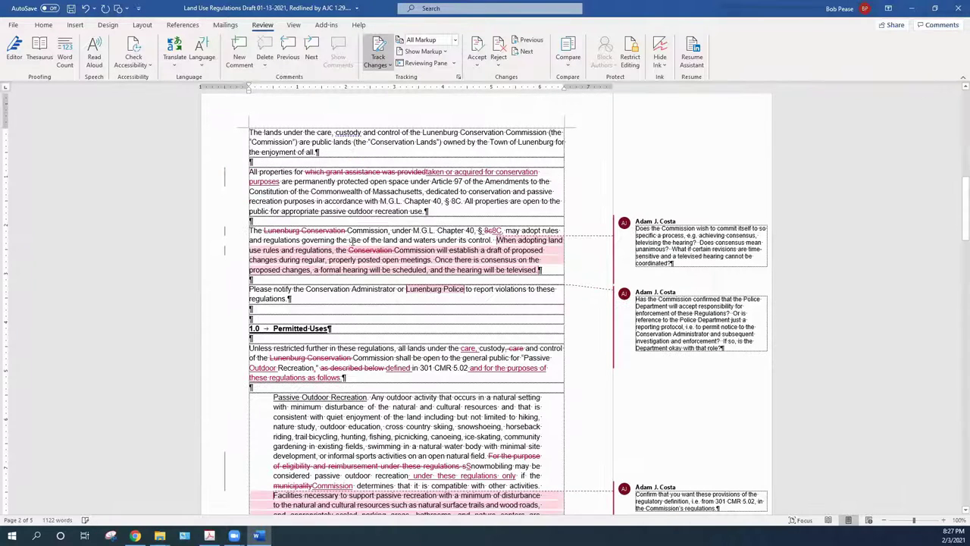
# Accept the removal of 'which grant assistance' wording and the inserted 'taken or acquired for'
pyautogui.rightClick(380, 172)
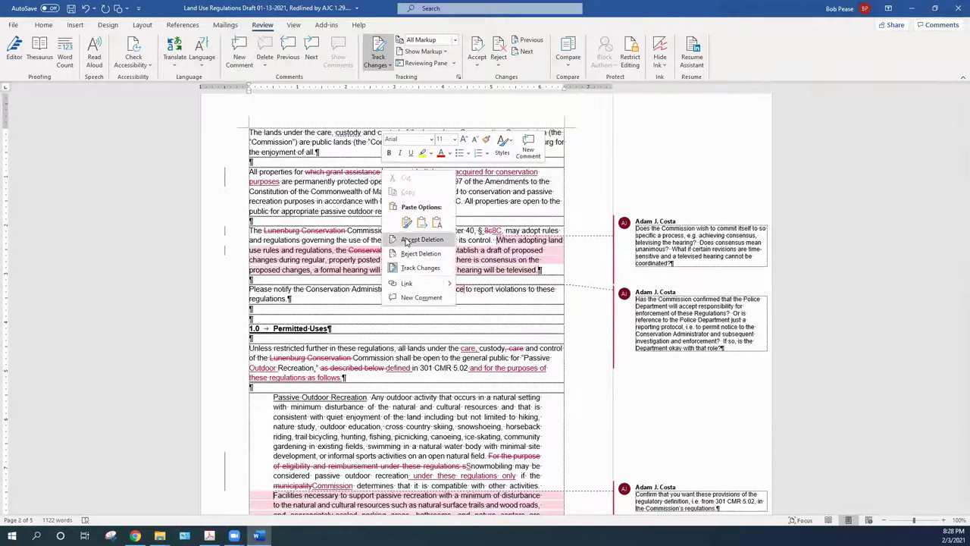
pyautogui.click(406, 241)
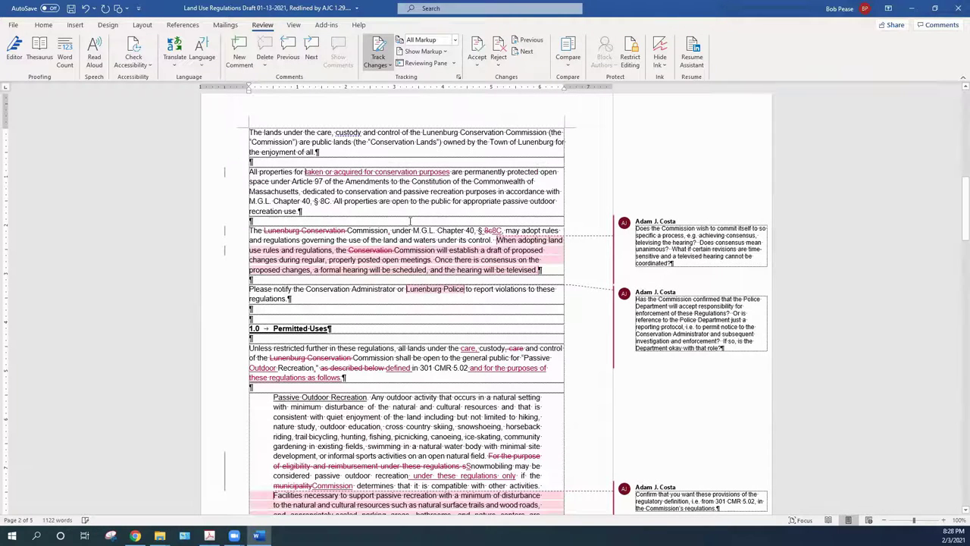
pyautogui.rightClick(373, 172)
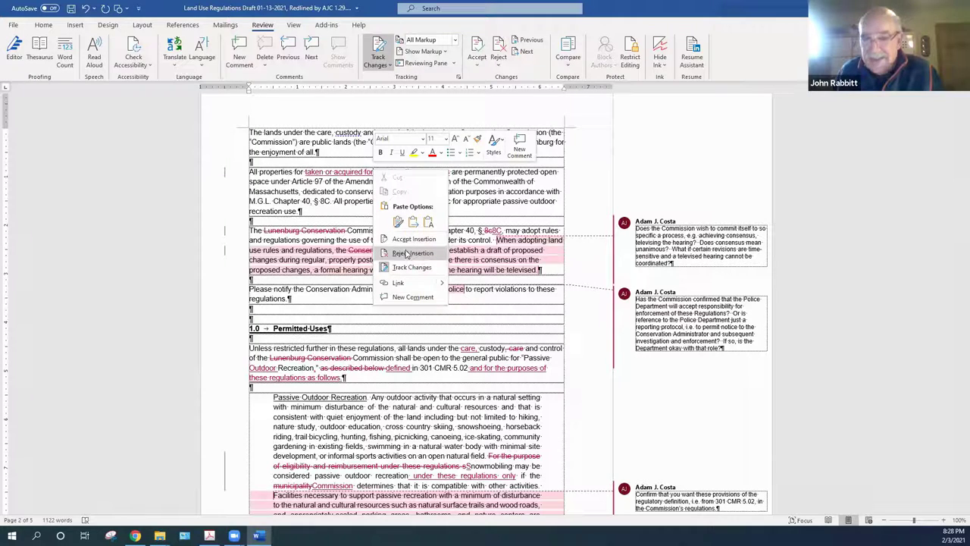
pyautogui.click(413, 240)
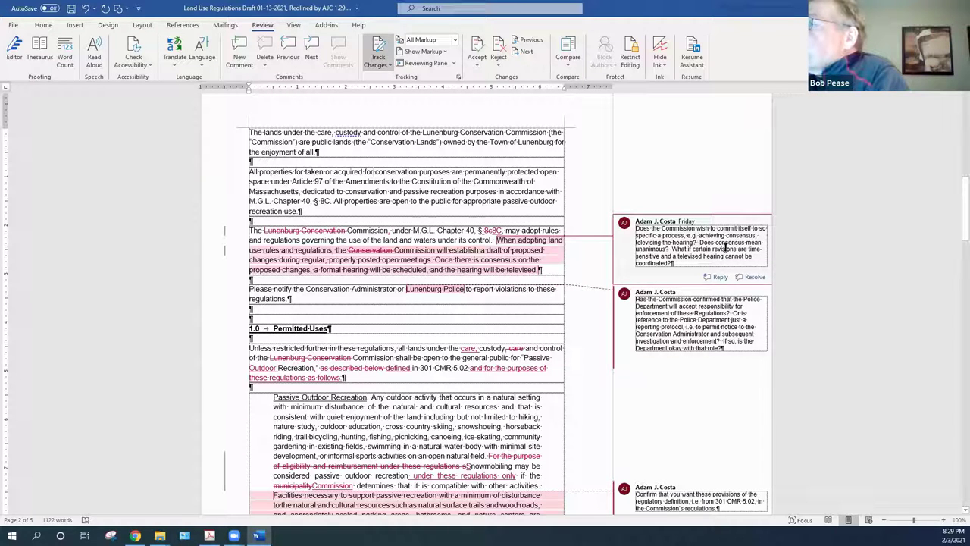
# Resolve the reviewer's comment on the consensus process and televised hearings
pyautogui.click(680, 262)
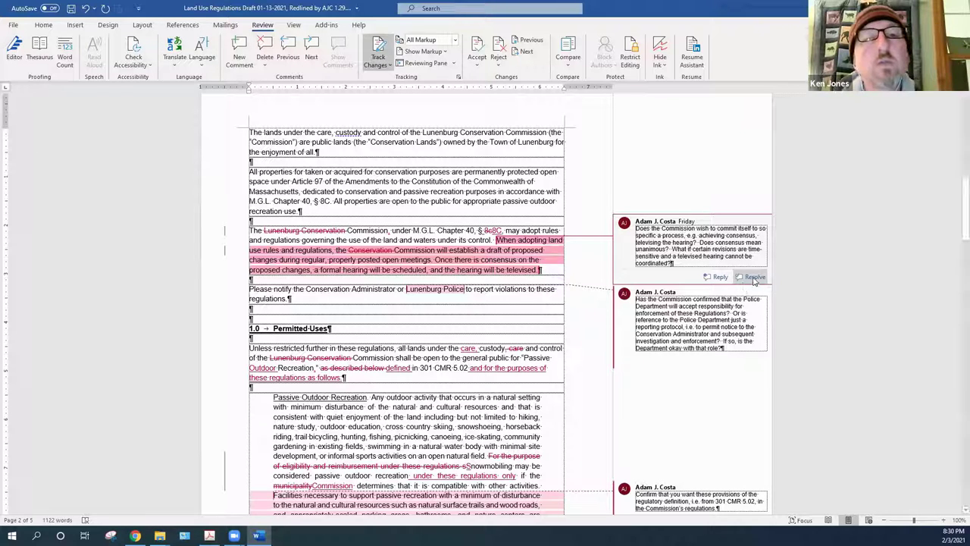
pyautogui.click(754, 278)
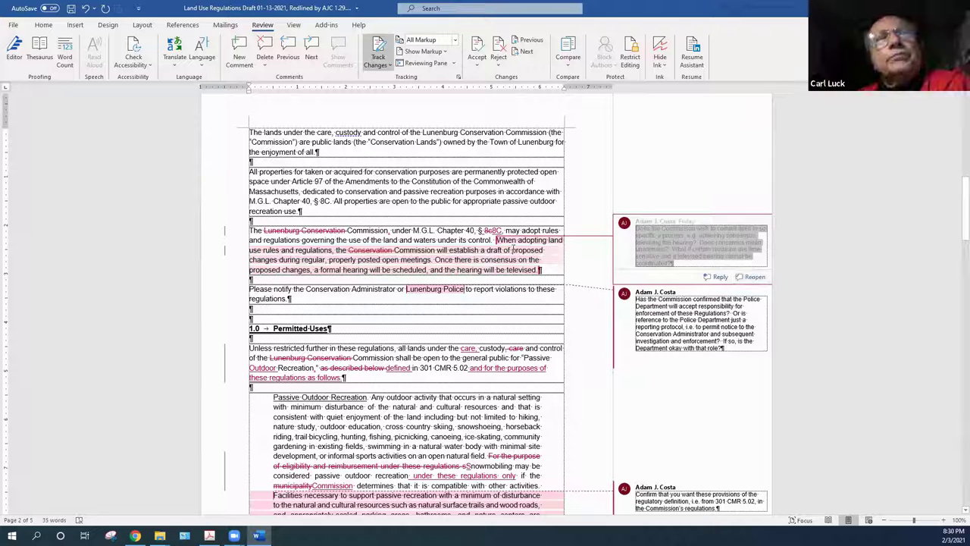
pyautogui.moveTo(625, 223)
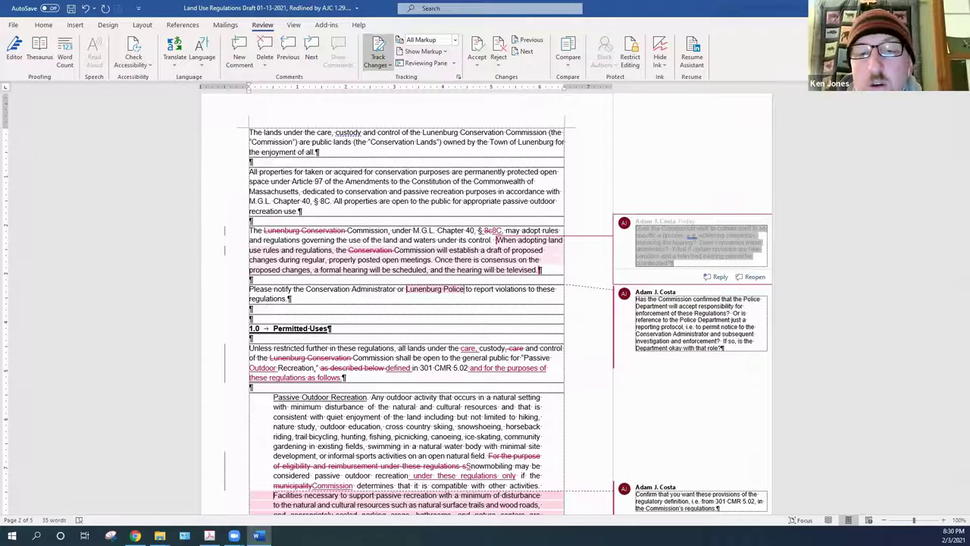
pyautogui.moveTo(915, 521); pyautogui.dragTo(923, 524)
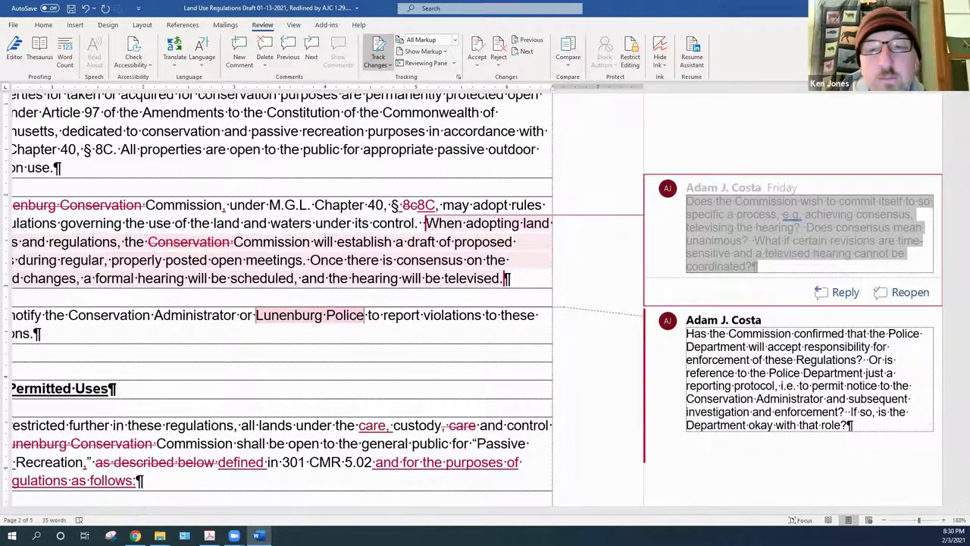
pyautogui.moveTo(920, 521); pyautogui.dragTo(905, 527)
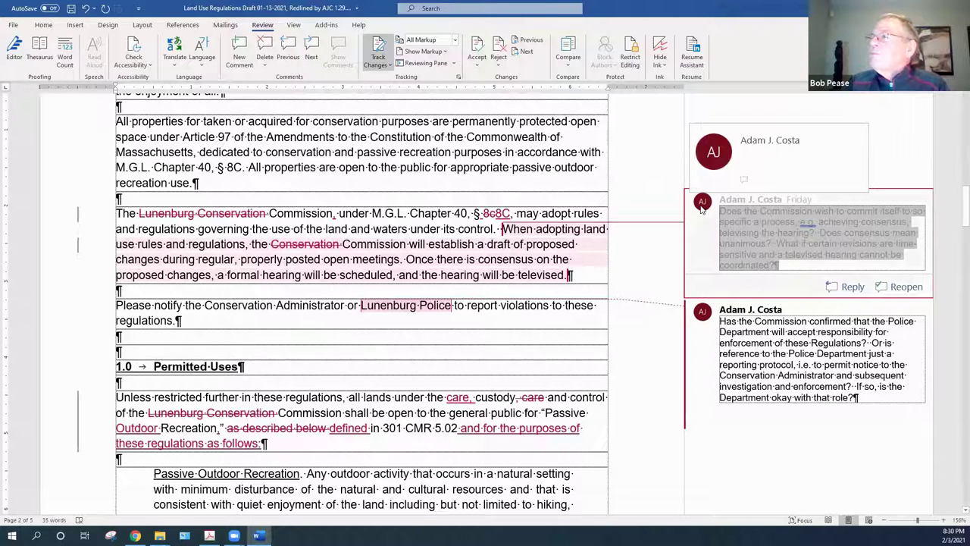
# Delete the resolved comment and accept removing 'Lunenburg Conservation' before 'Commission'
pyautogui.rightClick(702, 209)
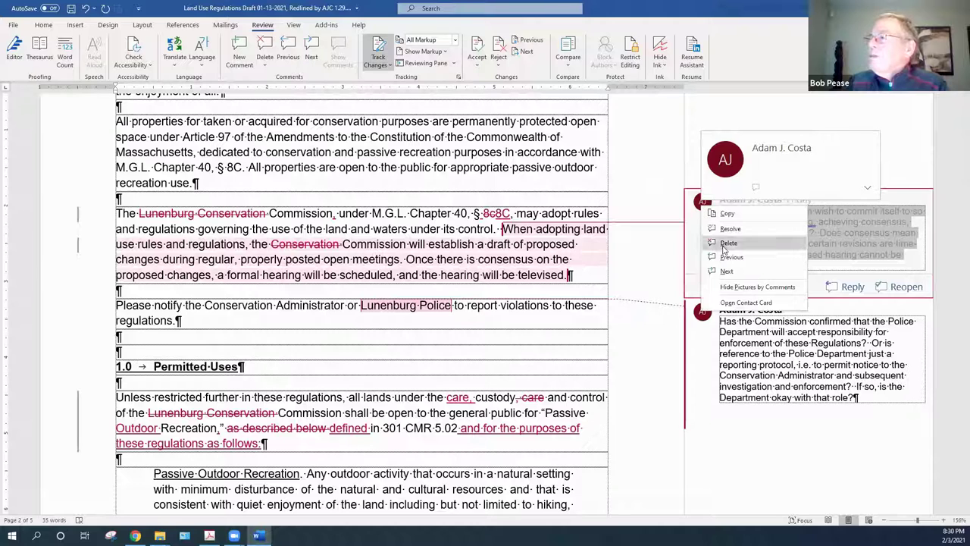
pyautogui.click(722, 250)
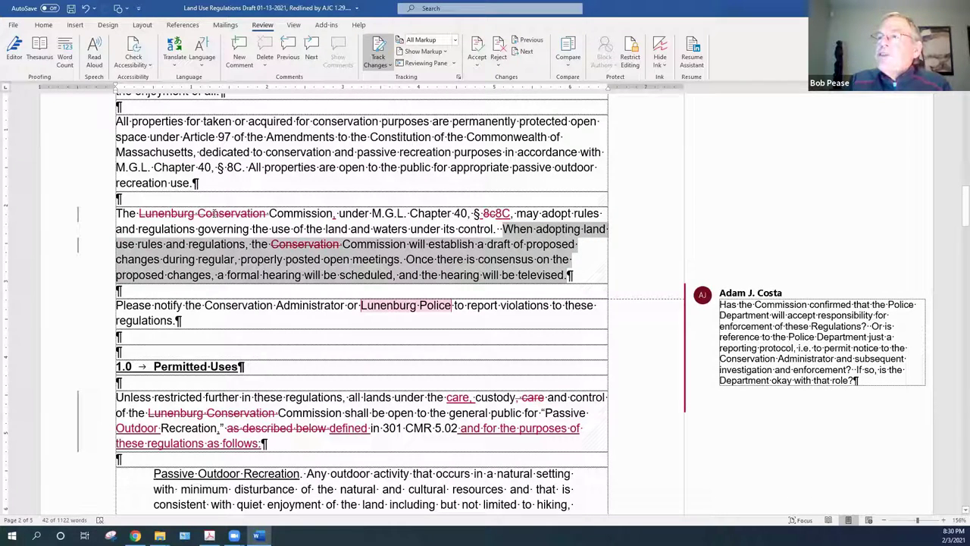
pyautogui.rightClick(215, 215)
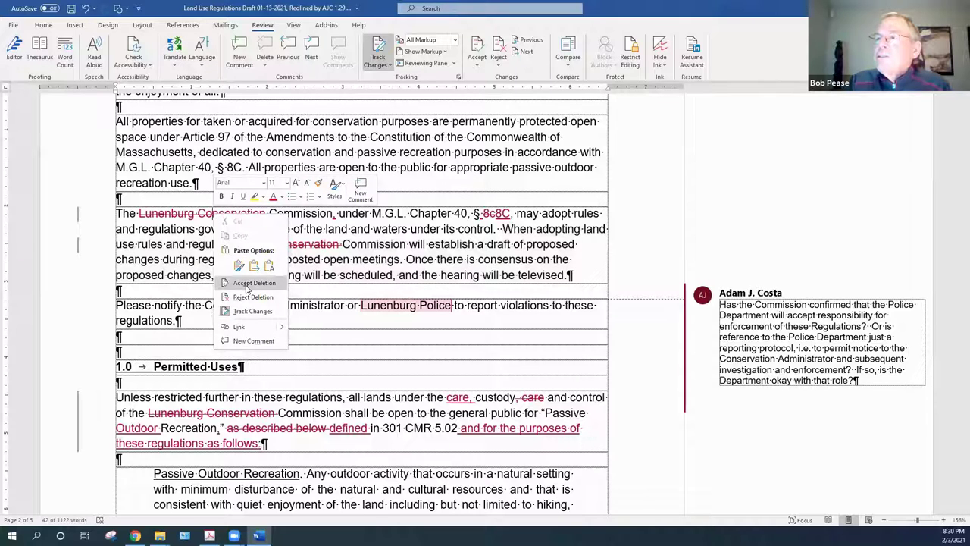
pyautogui.click(245, 284)
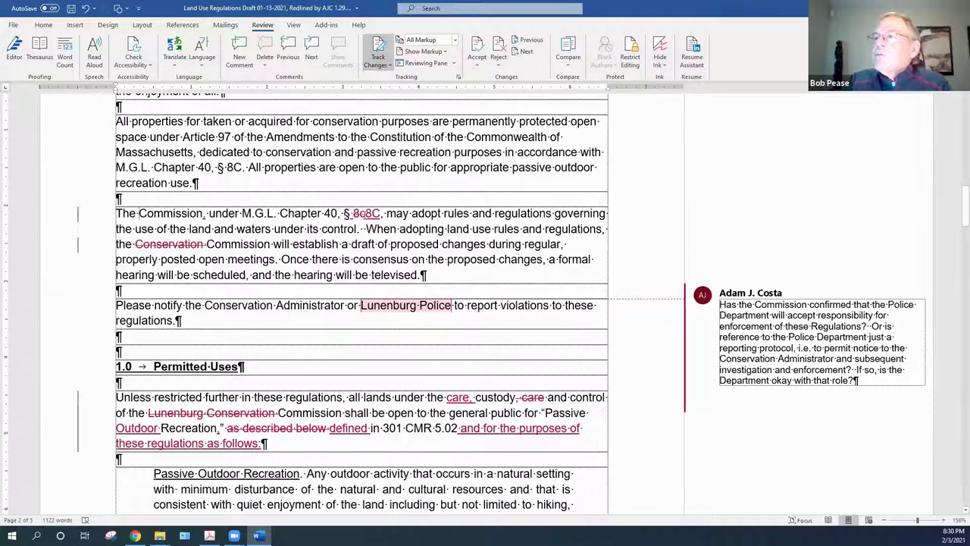
# Accept '8C' replacing '8c' and the removal of the word 'Conservation'
pyautogui.rightClick(372, 218)
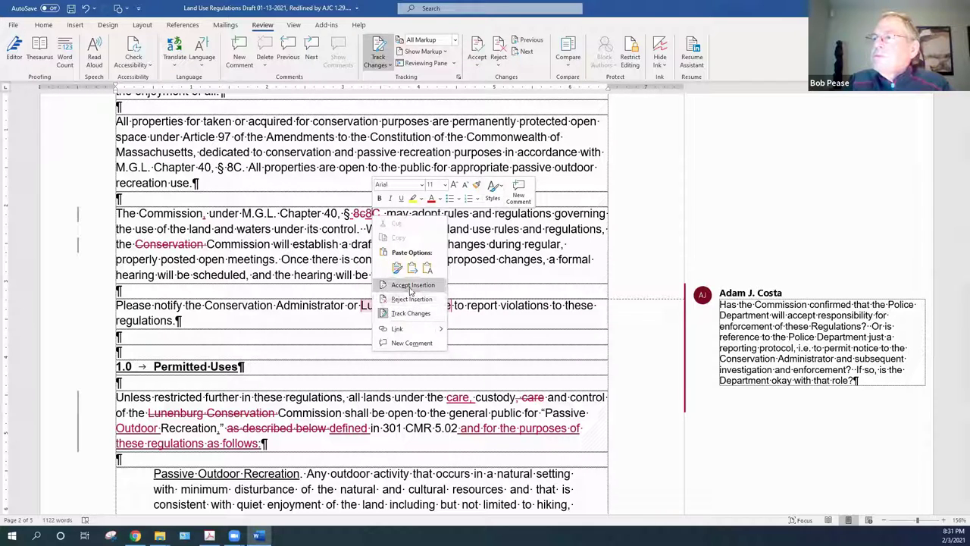
pyautogui.click(410, 287)
pyautogui.rightClick(360, 213)
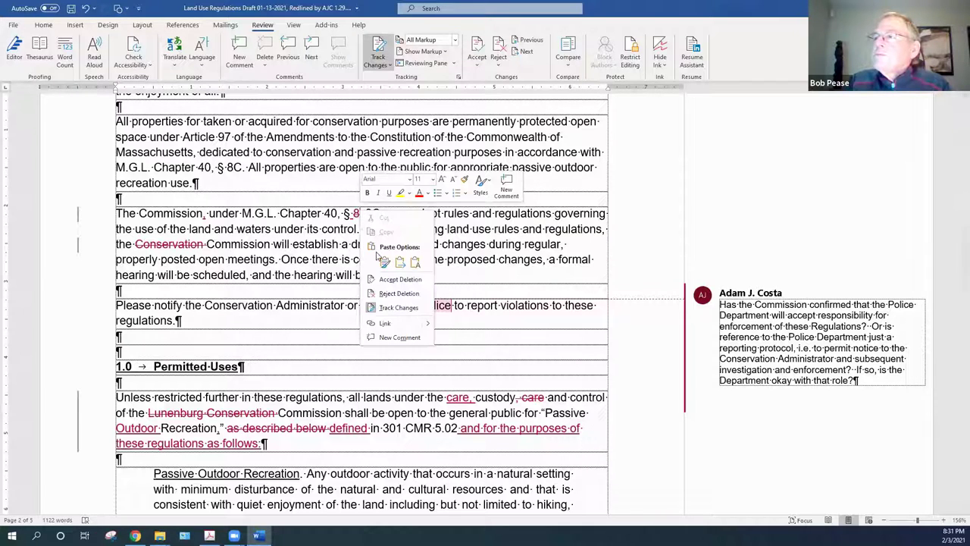
pyautogui.click(393, 279)
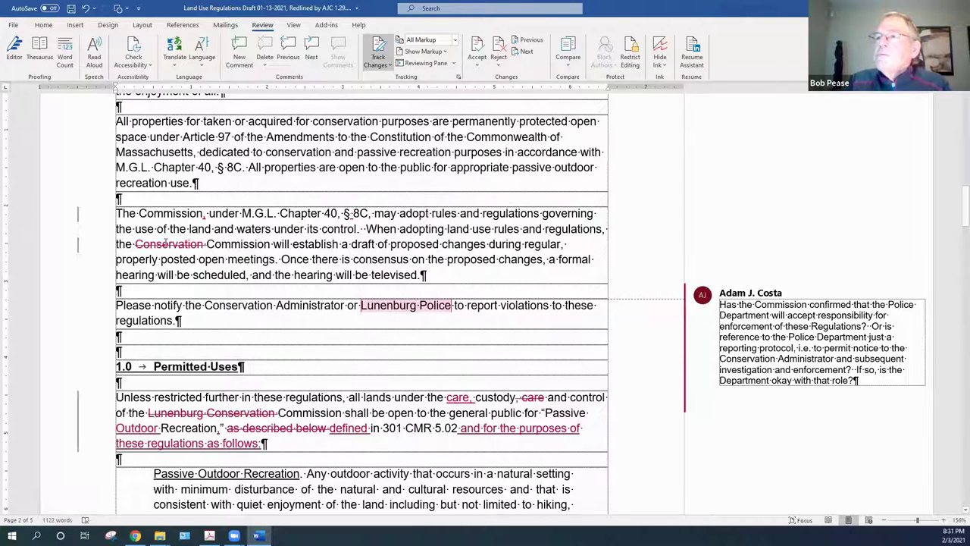
pyautogui.rightClick(167, 245)
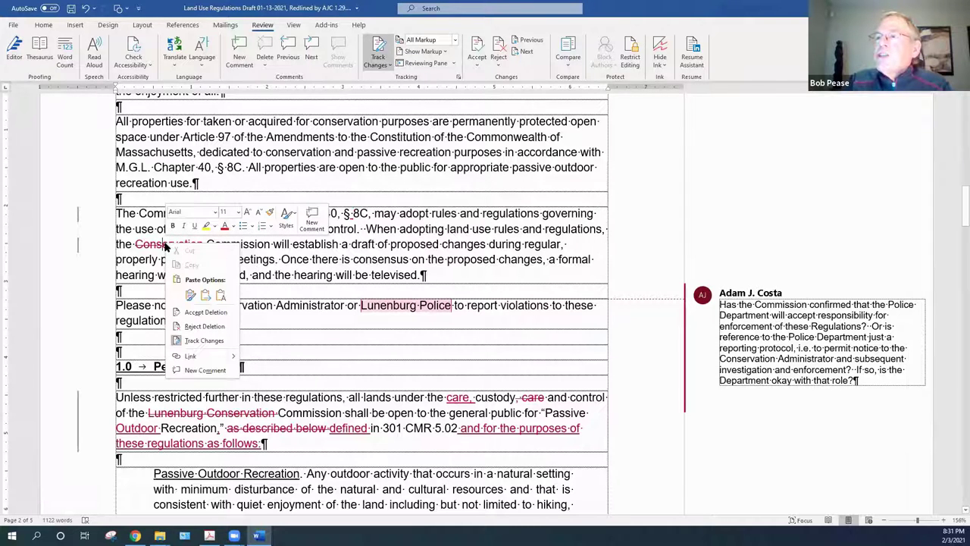
pyautogui.click(191, 313)
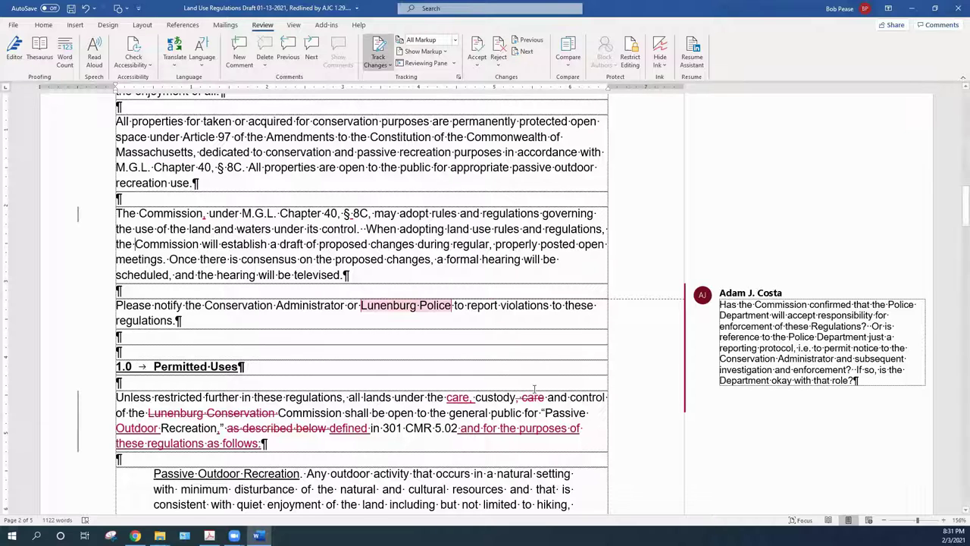
# Delete the Police Department enforcement comment beside 'Lunenburg Police'
pyautogui.moveTo(697, 372)
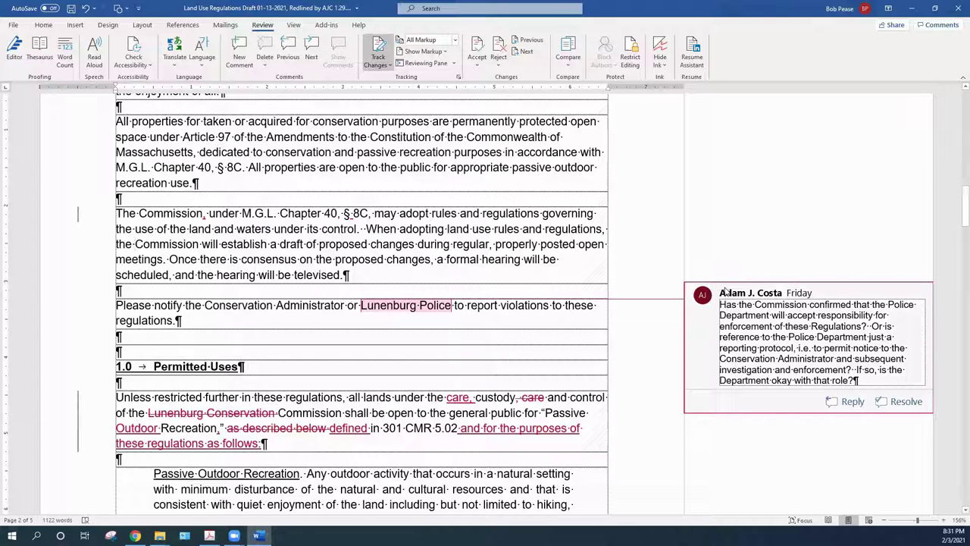
pyautogui.rightClick(725, 291)
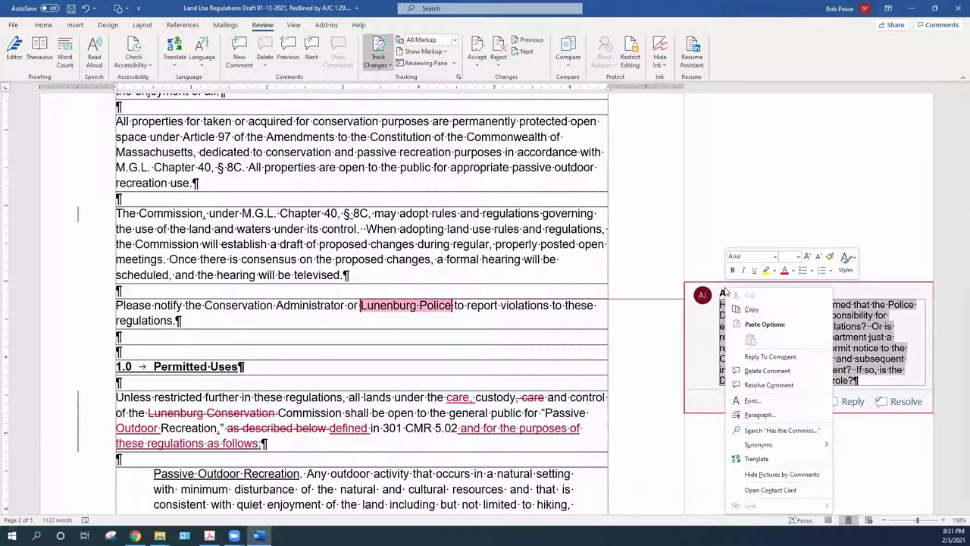
pyautogui.click(752, 372)
pyautogui.click(437, 351)
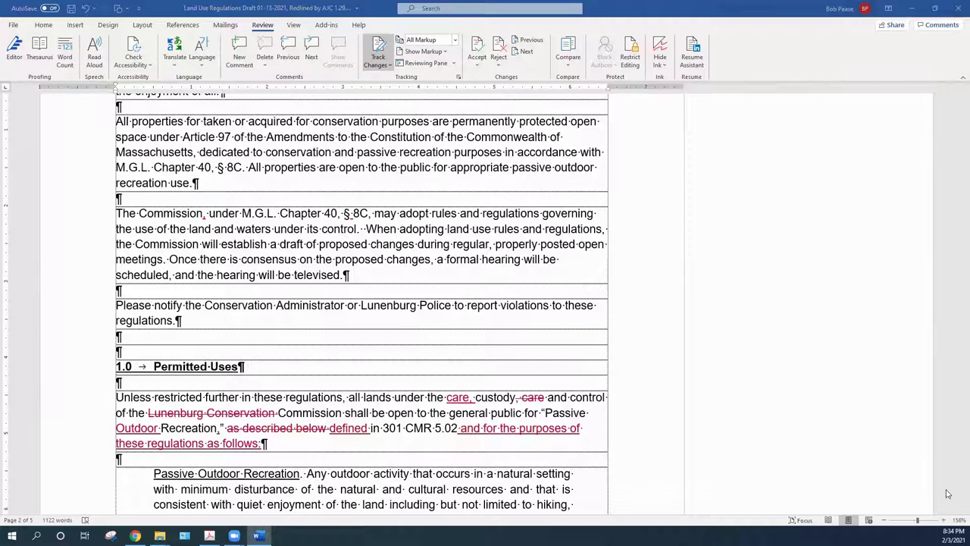
pyautogui.scroll(-2, 933, 486)
pyautogui.scroll(-3, 934, 487)
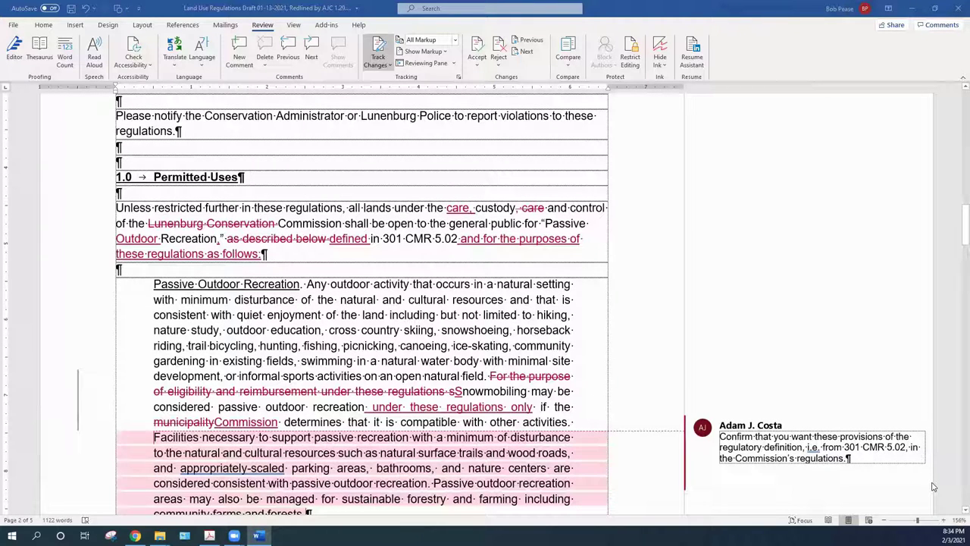
pyautogui.scroll(1, 934, 486)
pyautogui.scroll(-1, 933, 486)
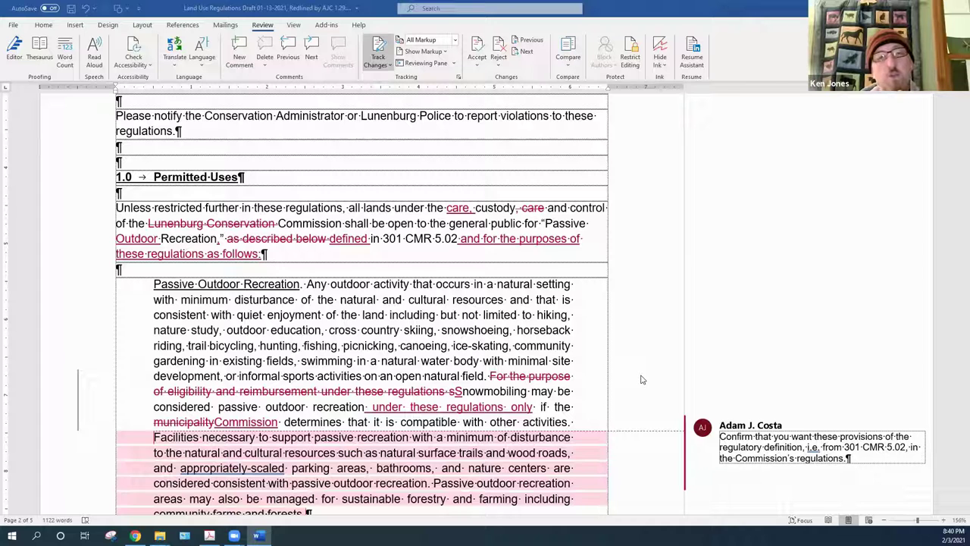
pyautogui.scroll(1, 641, 379)
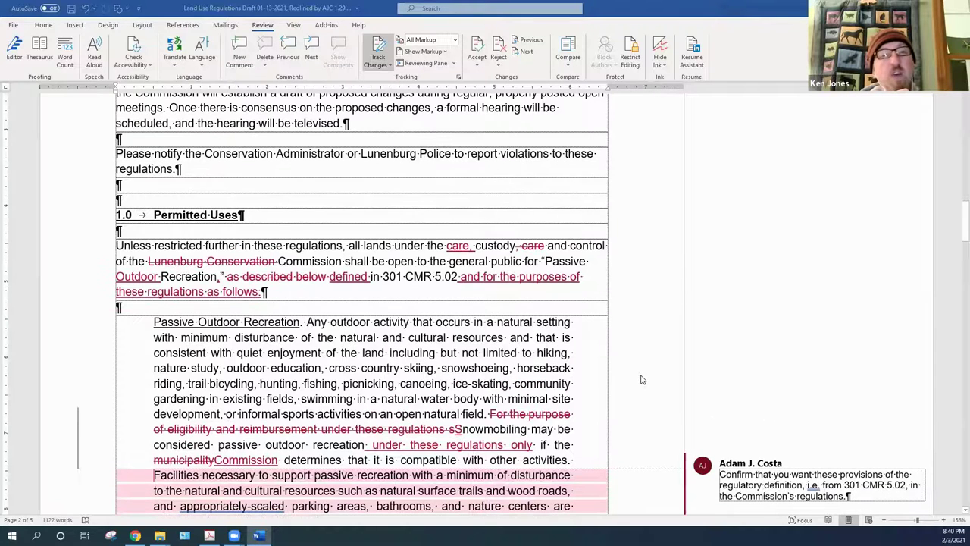
pyautogui.scroll(1, 641, 379)
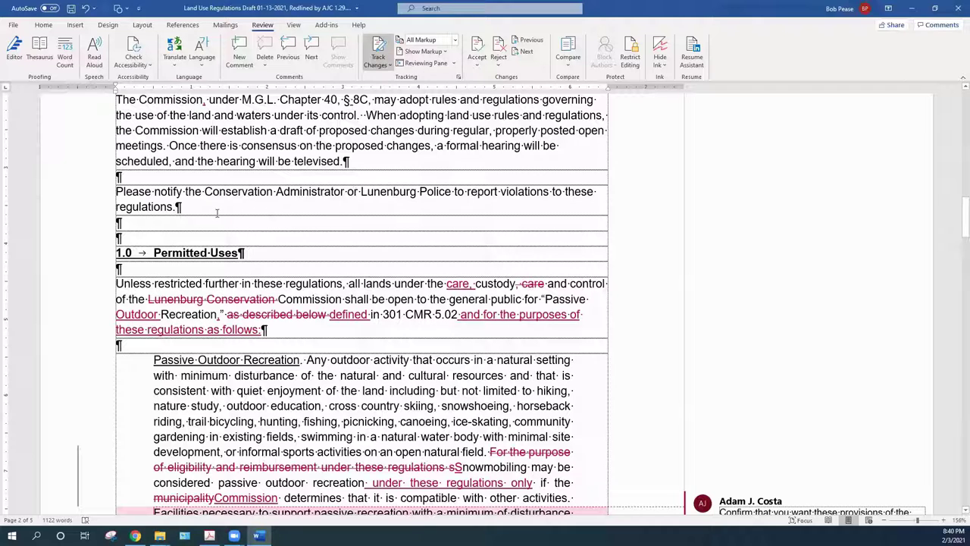
pyautogui.click(359, 193)
pyautogui.click(160, 191)
pyautogui.doubleClick(170, 191)
pyautogui.click(170, 191)
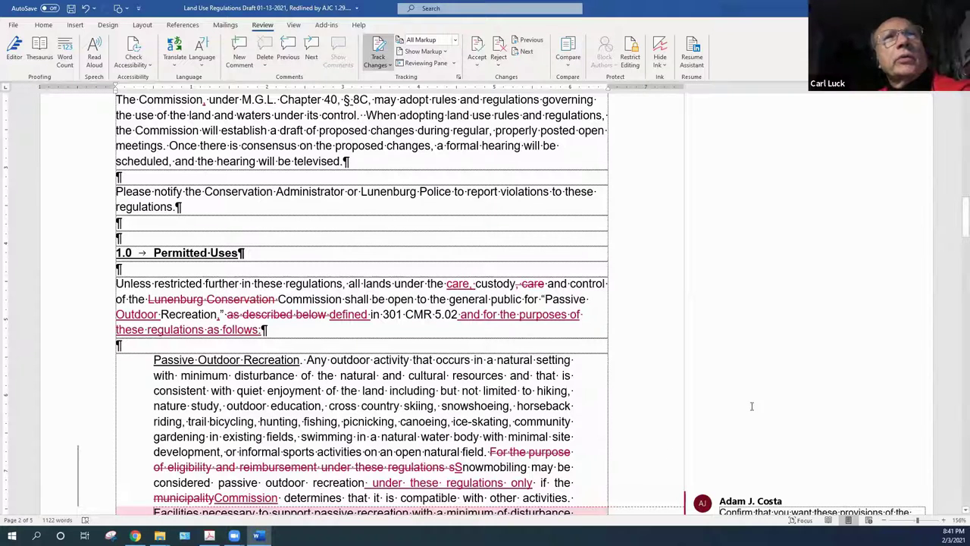
pyautogui.scroll(-2, 458, 452)
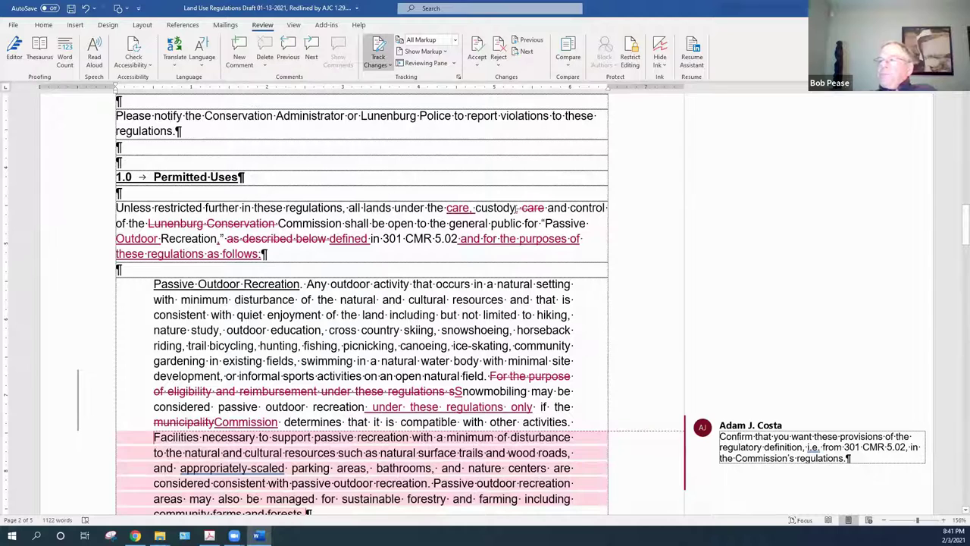
# Accept the inserted 'care,', the duplicate 'care' deletion and the 'Lunenburg Conservation' removal
pyautogui.rightClick(454, 210)
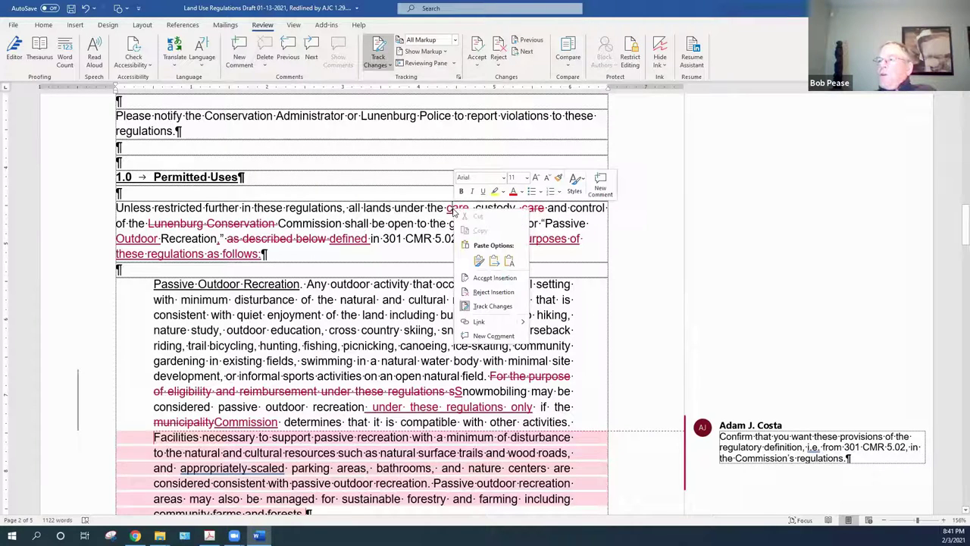
pyautogui.click(494, 278)
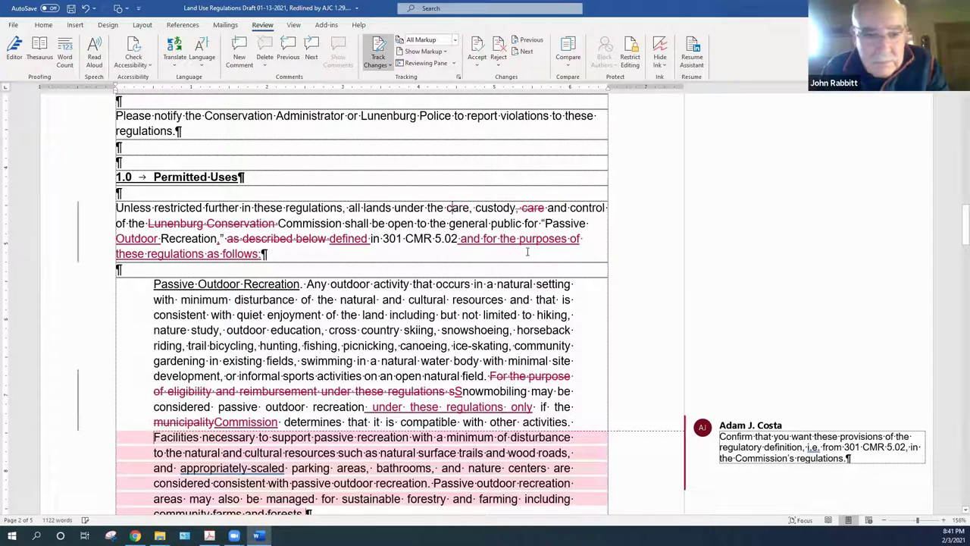
pyautogui.rightClick(533, 212)
pyautogui.click(561, 284)
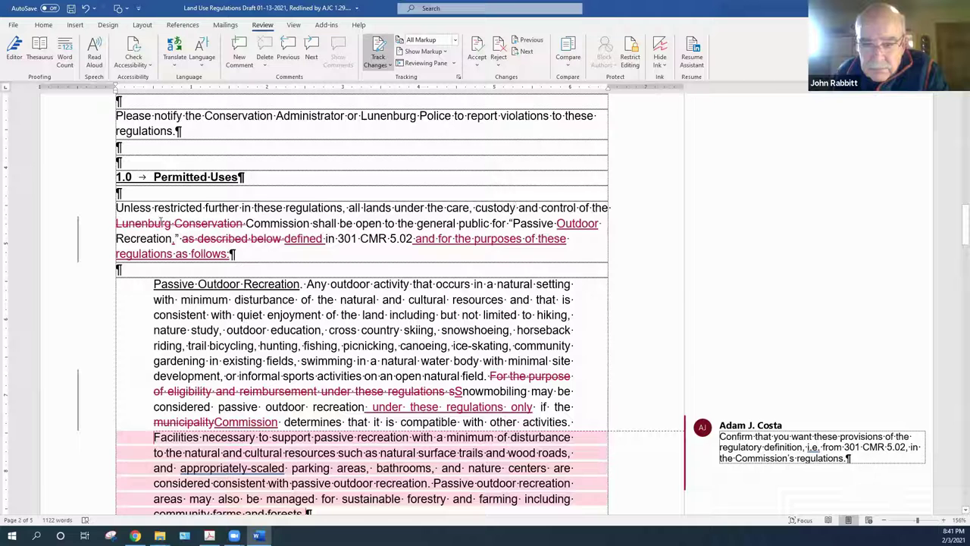
pyautogui.rightClick(160, 222)
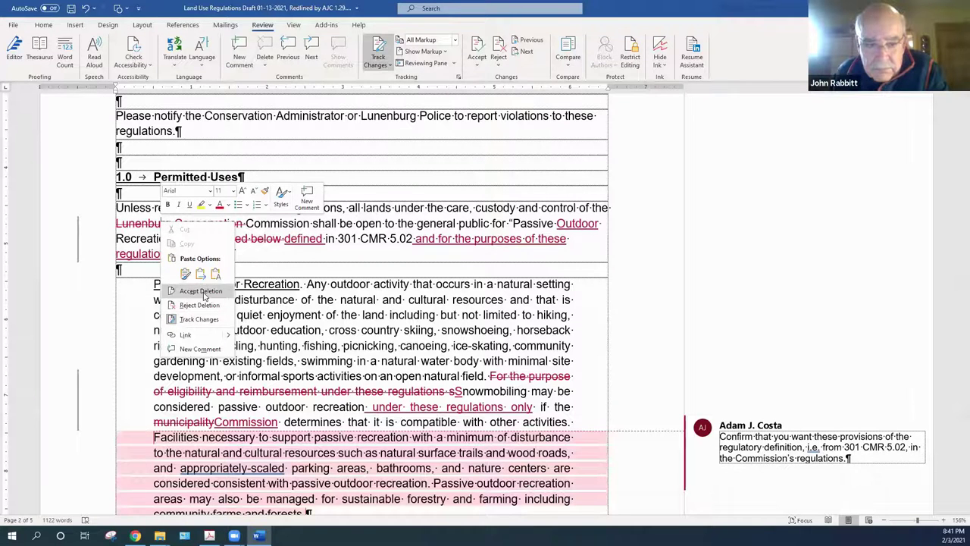
pyautogui.click(201, 291)
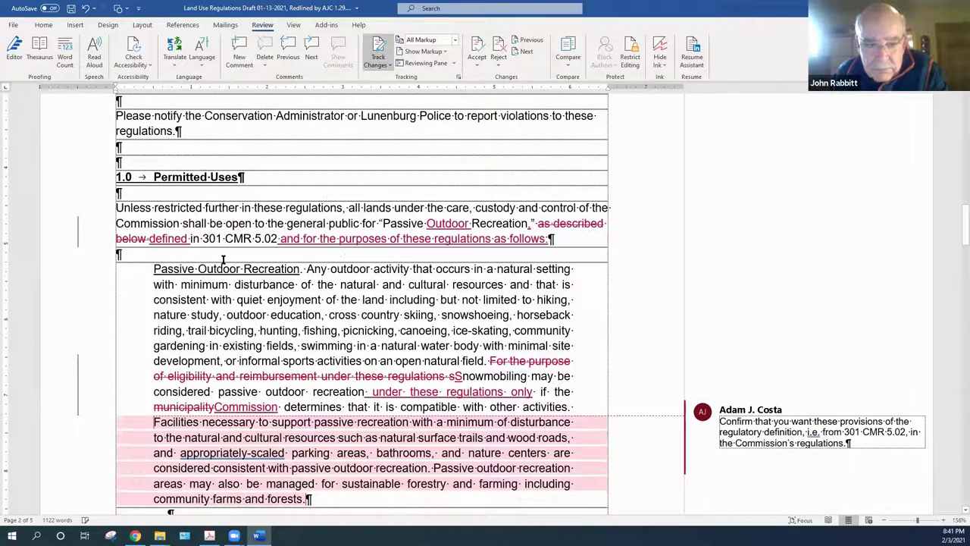
# Accept 'Outdoor' and 'defined', drop 'as described below', and accept the closing 'as follows:' phrase
pyautogui.rightClick(456, 220)
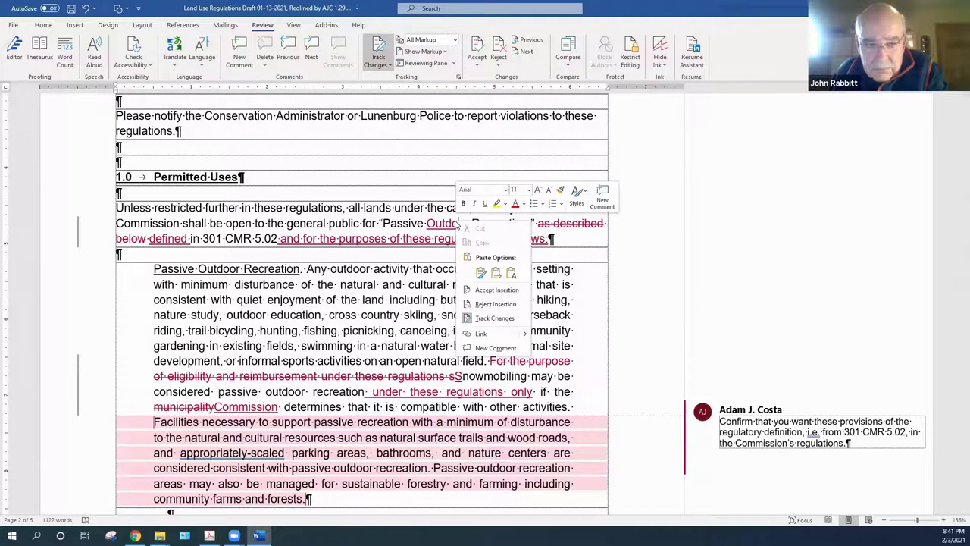
pyautogui.click(497, 290)
pyautogui.rightClick(563, 225)
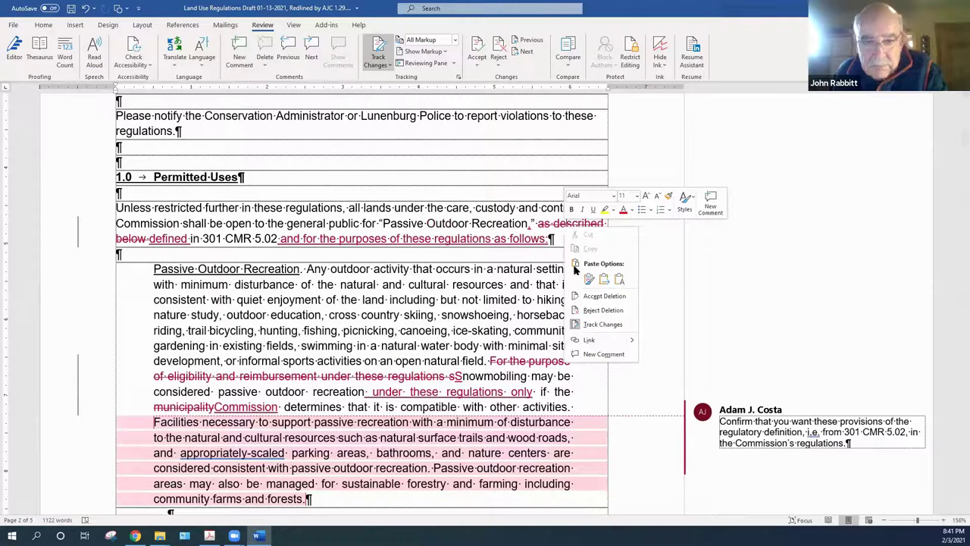
pyautogui.click(604, 295)
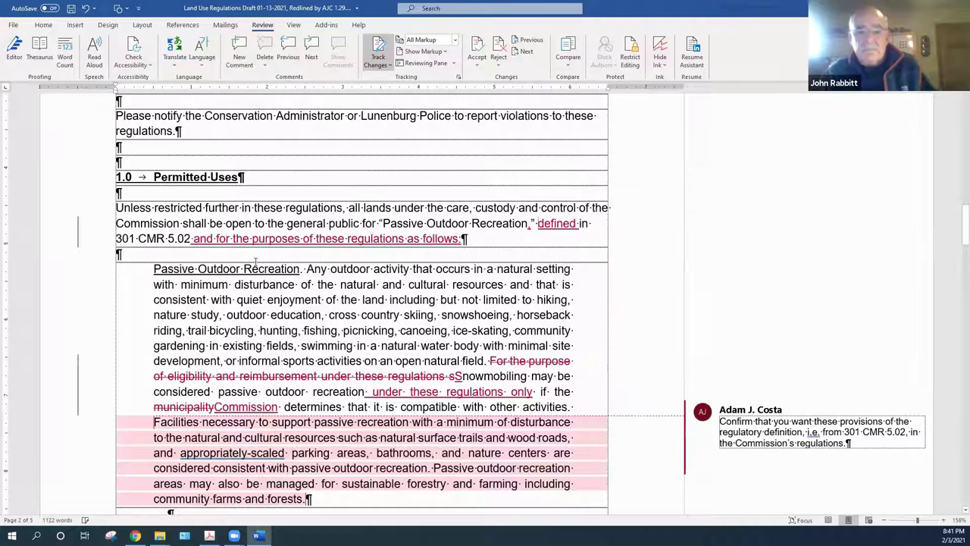
pyautogui.rightClick(552, 229)
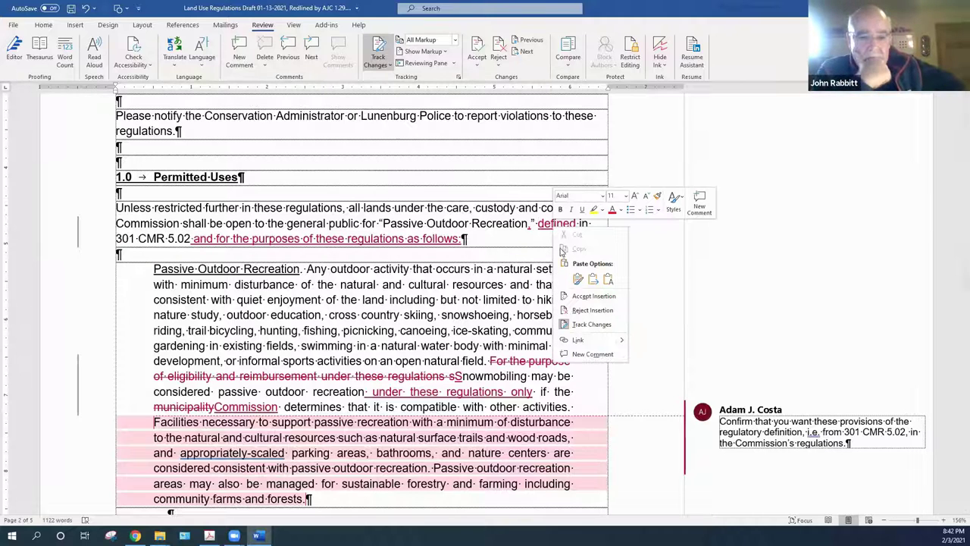
pyautogui.click(593, 295)
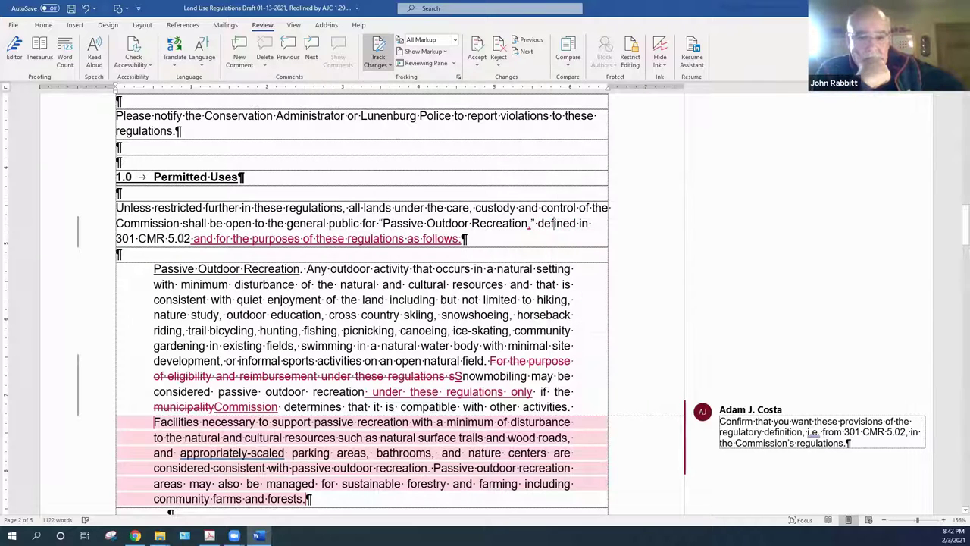
pyautogui.rightClick(242, 240)
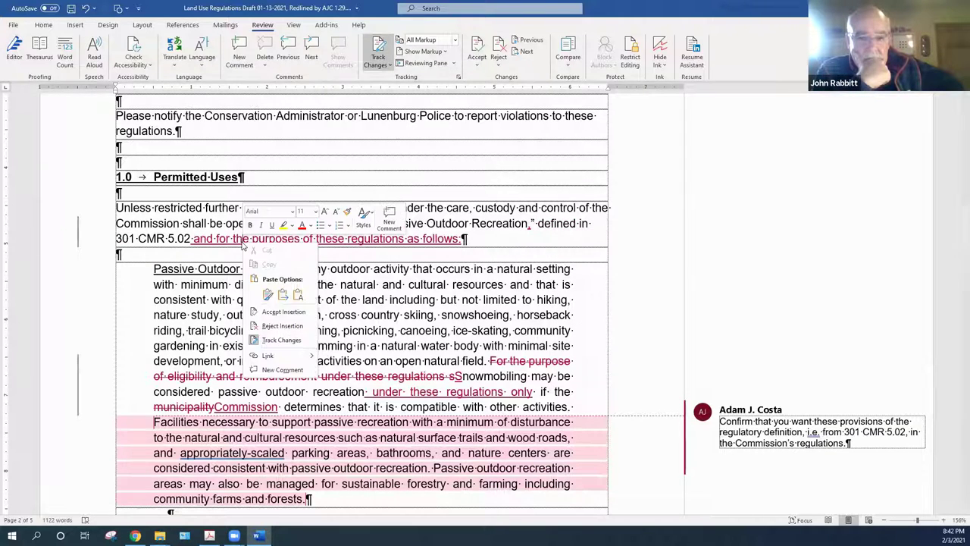
pyautogui.click(283, 312)
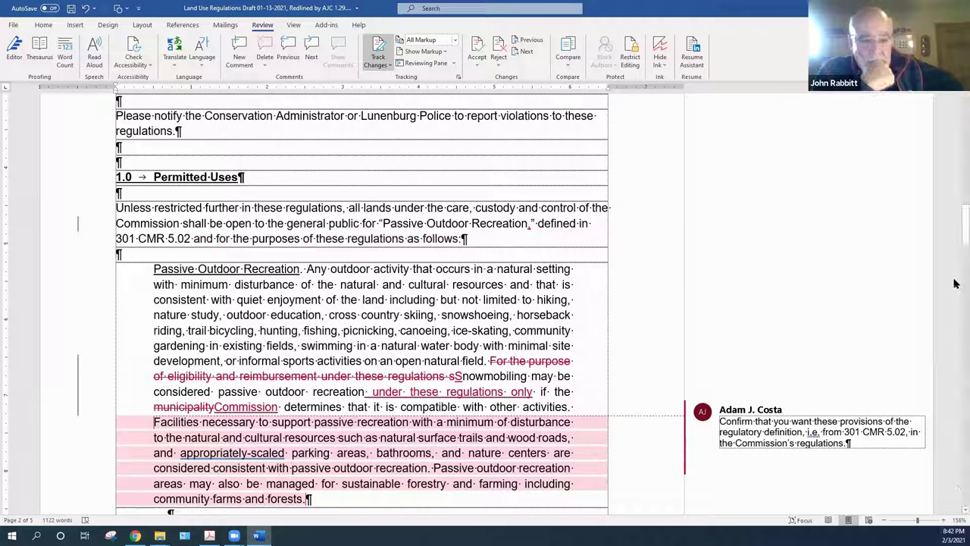
pyautogui.moveTo(955, 203); pyautogui.dragTo(954, 232)
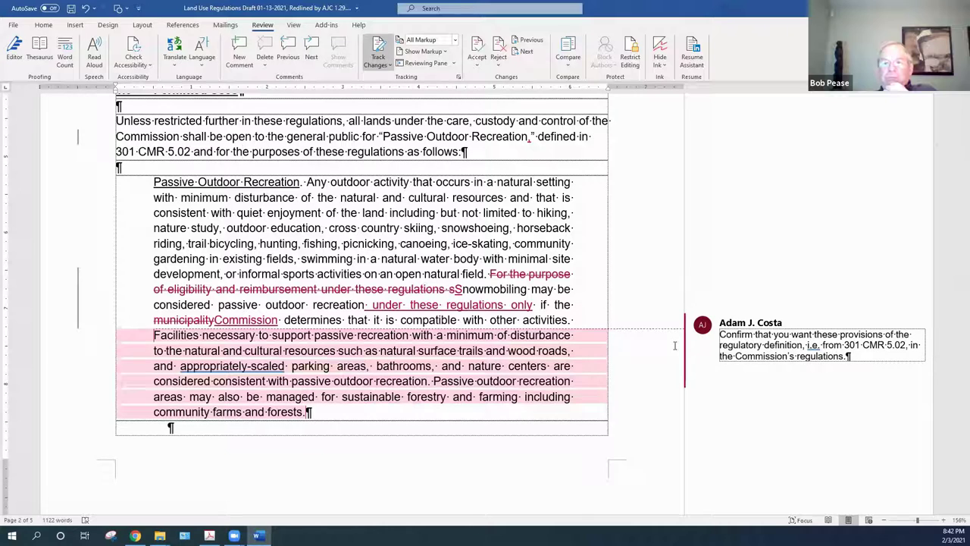
# Restore the deleted 'For the purpose of eligibility' text
pyautogui.rightClick(532, 275)
pyautogui.click(569, 354)
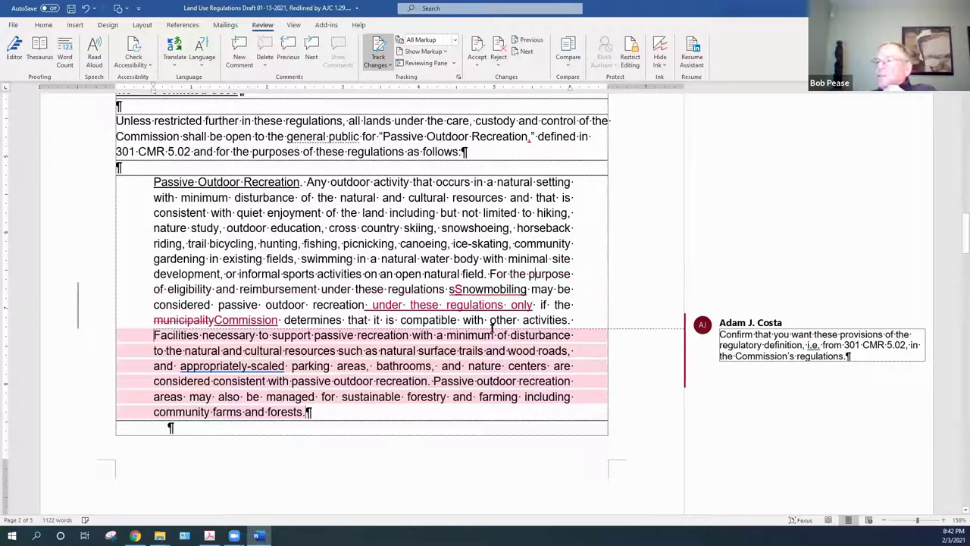
pyautogui.rightClick(487, 291)
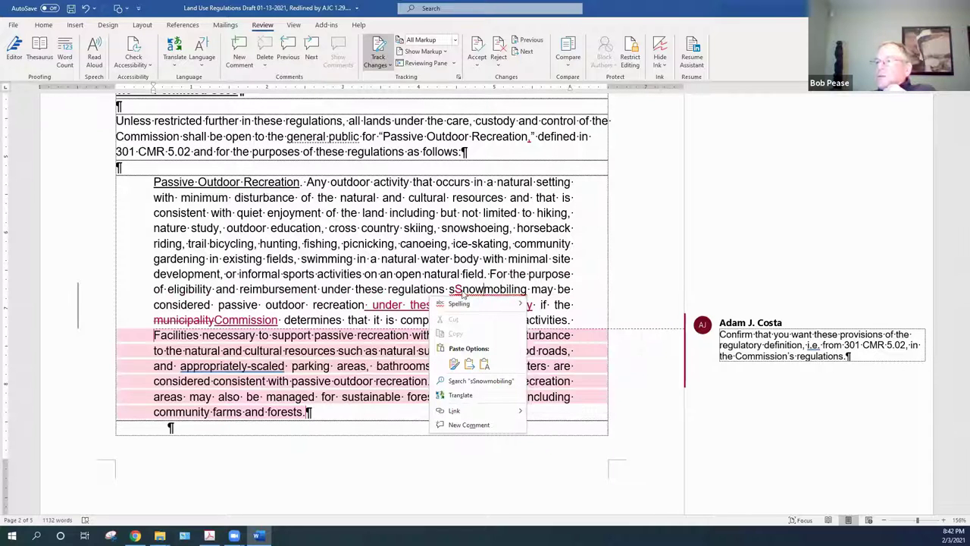
pyautogui.moveTo(455, 297)
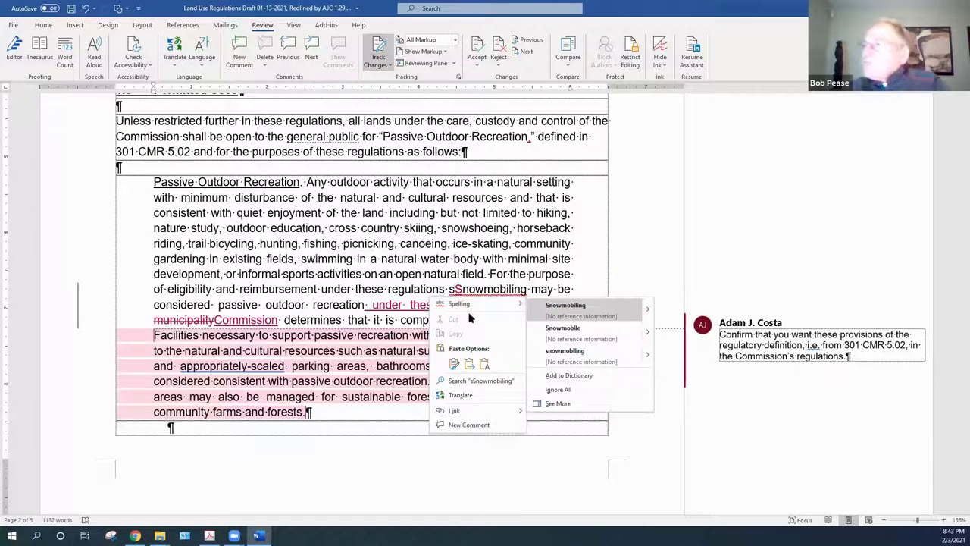
pyautogui.click(407, 302)
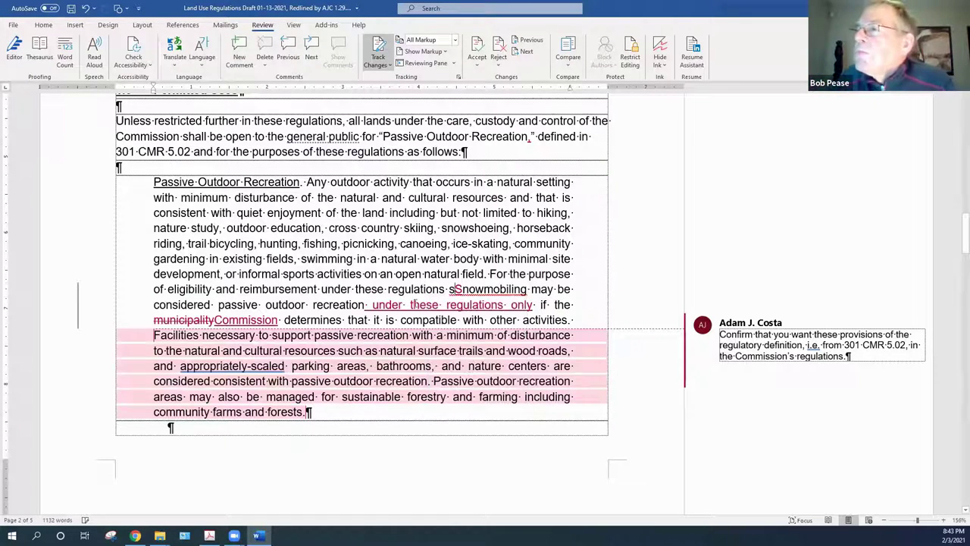
# Reject the 'under these regulations only' and 'Commission' insertions and restore 'municipality'
pyautogui.rightClick(425, 312)
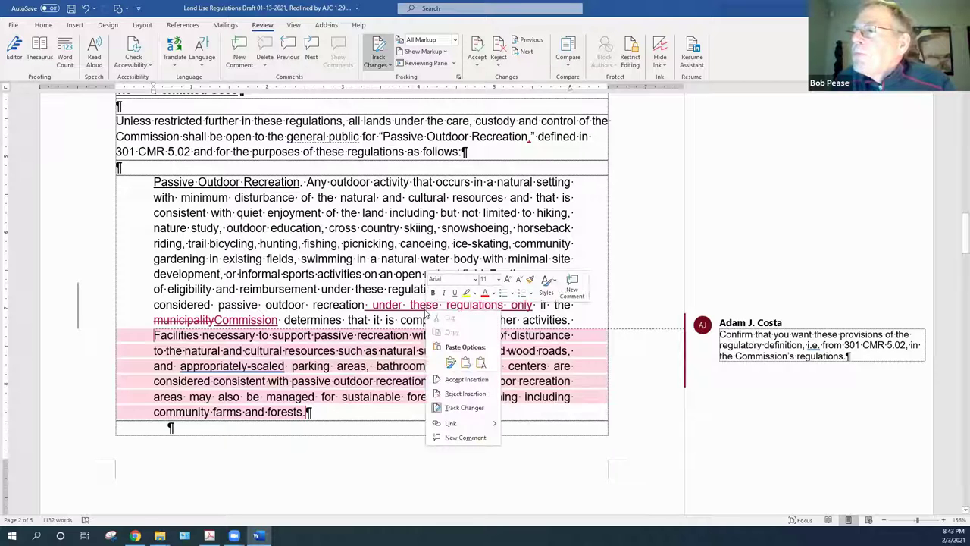
pyautogui.click(450, 395)
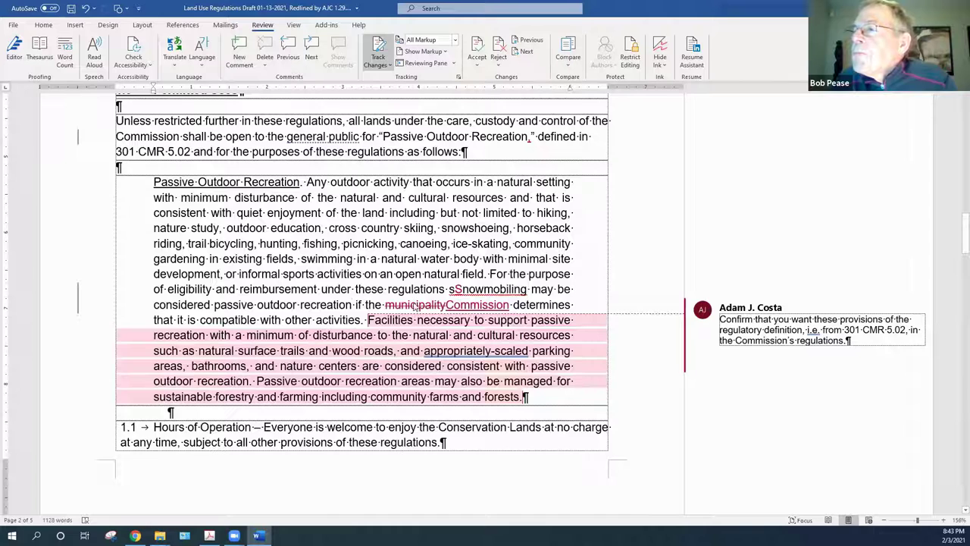
pyautogui.rightClick(415, 303)
pyautogui.click(453, 387)
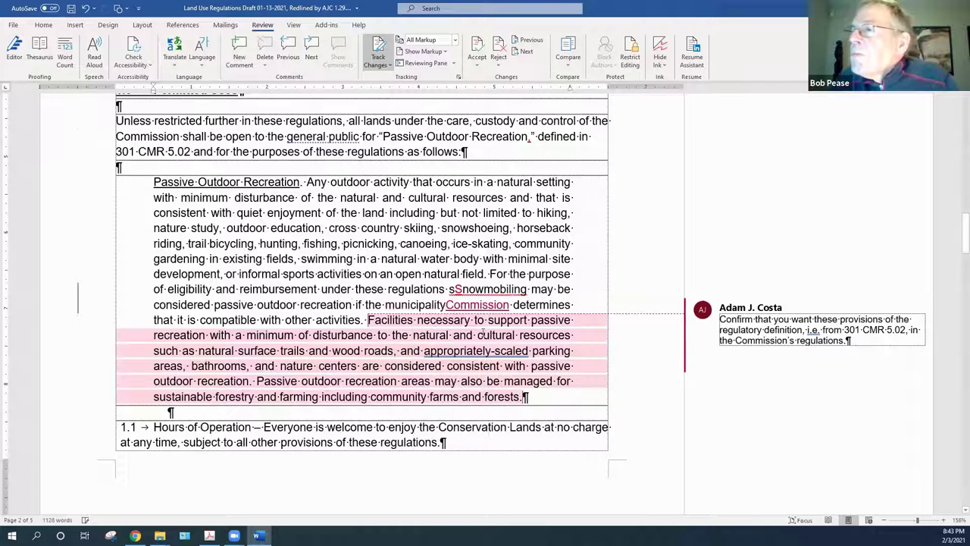
pyautogui.rightClick(483, 310)
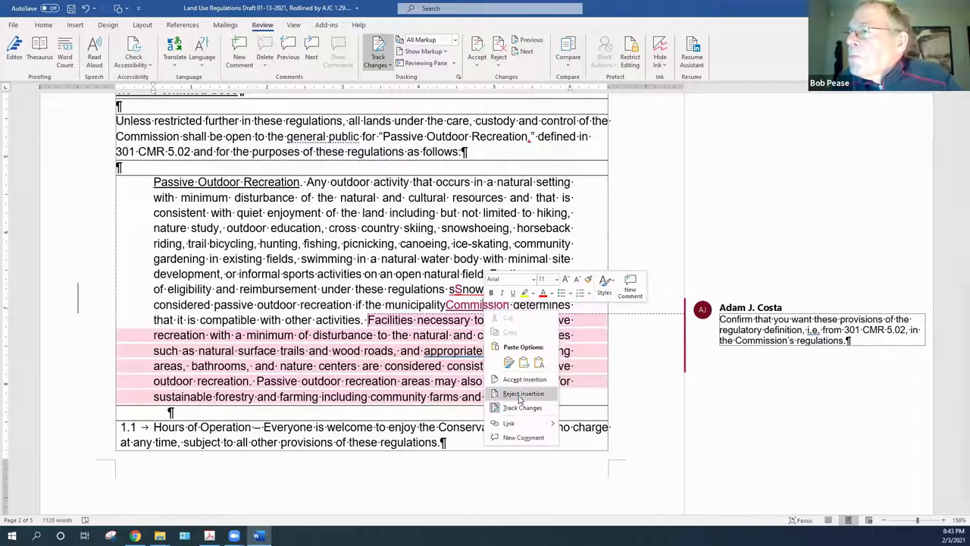
pyautogui.click(520, 395)
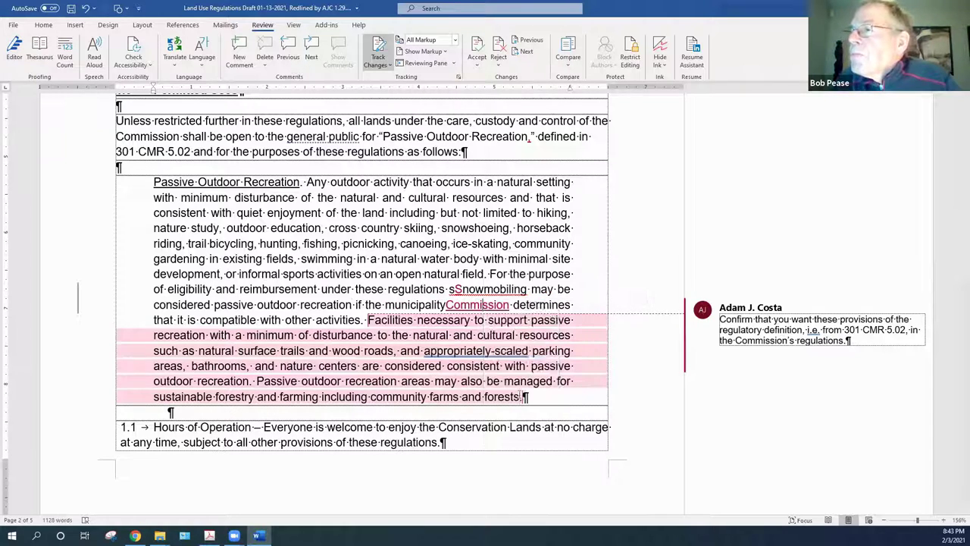
# Delete the 301 CMR 5.02 comment on the Facilities passage
pyautogui.rightClick(867, 312)
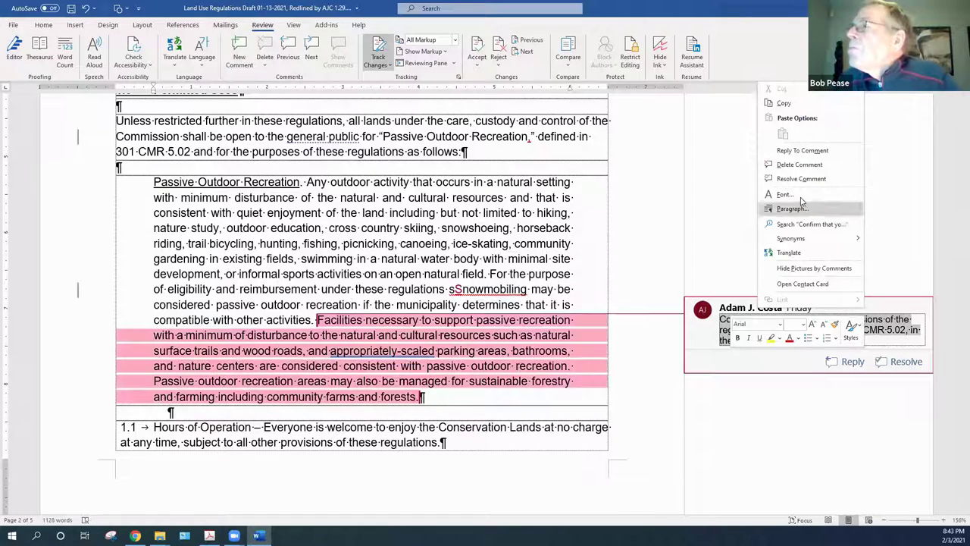
pyautogui.click(792, 165)
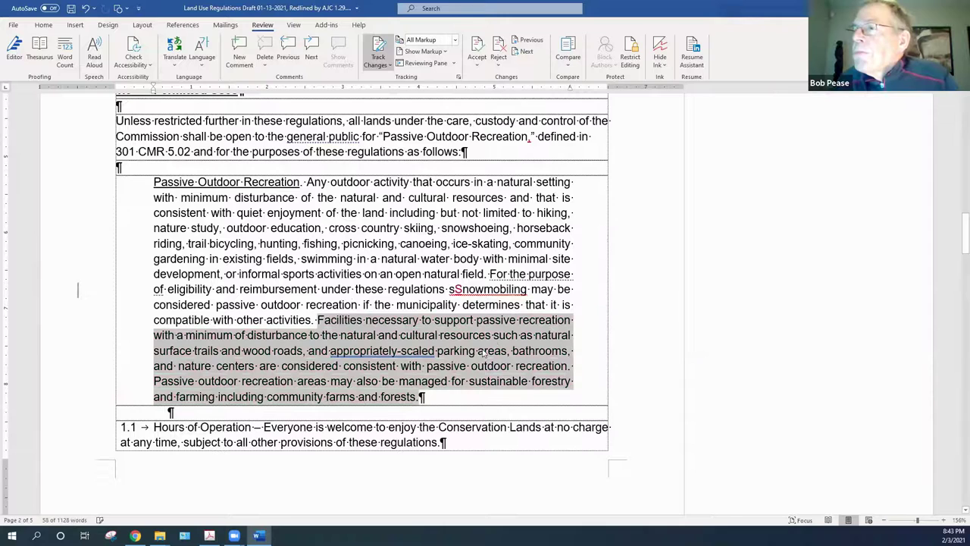
pyautogui.click(433, 409)
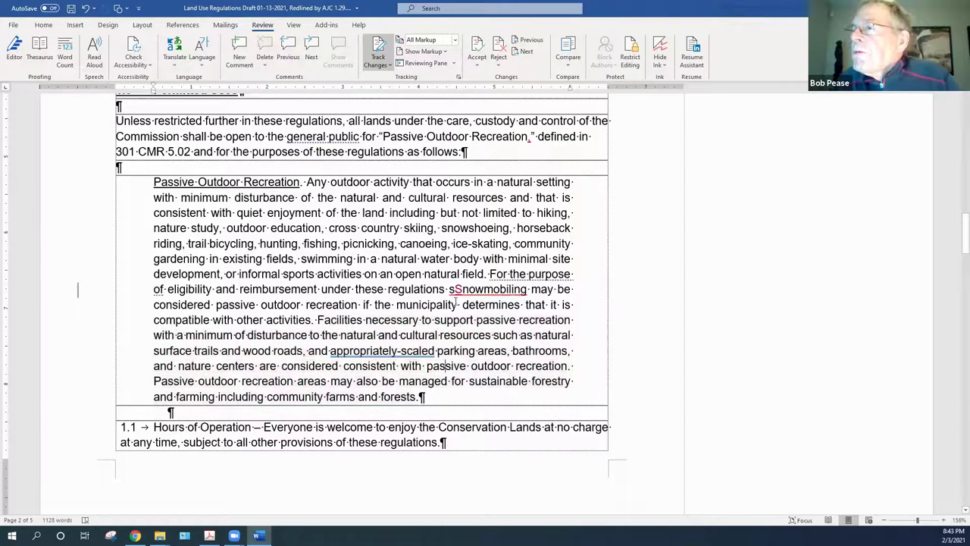
# Remove the extra capital S from 'sSnowmobiling' and accept the tracked deletion, leaving 'snowmobiling'
pyautogui.rightClick(458, 291)
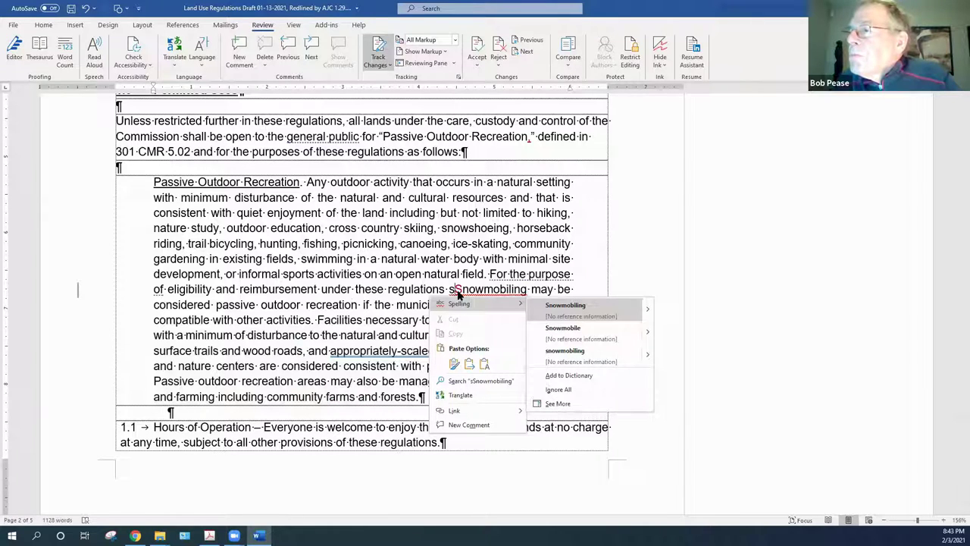
pyautogui.click(459, 293)
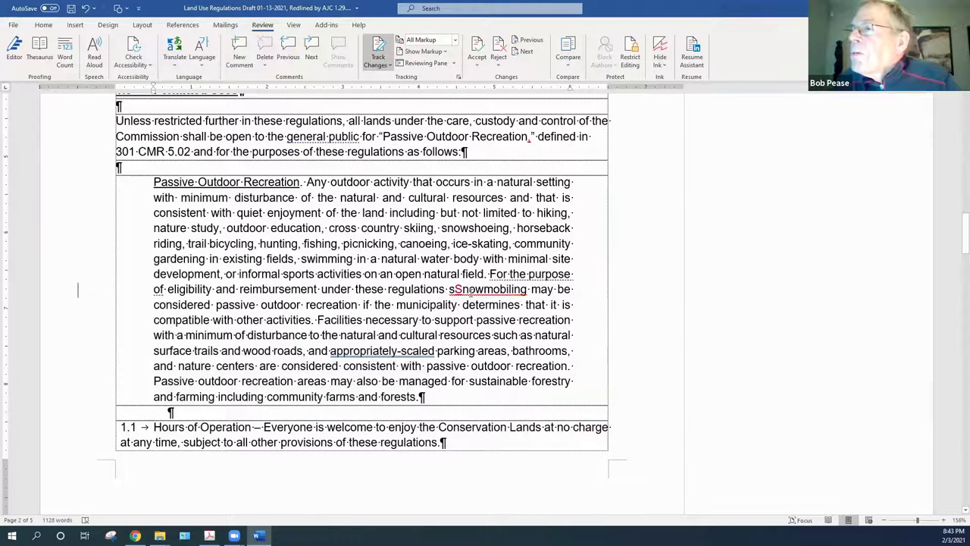
pyautogui.rightClick(469, 291)
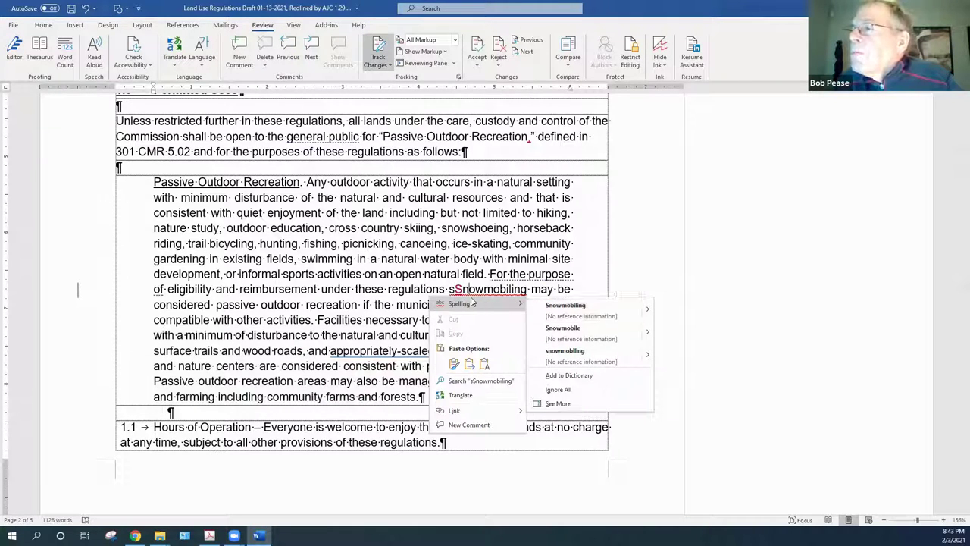
pyautogui.click(466, 292)
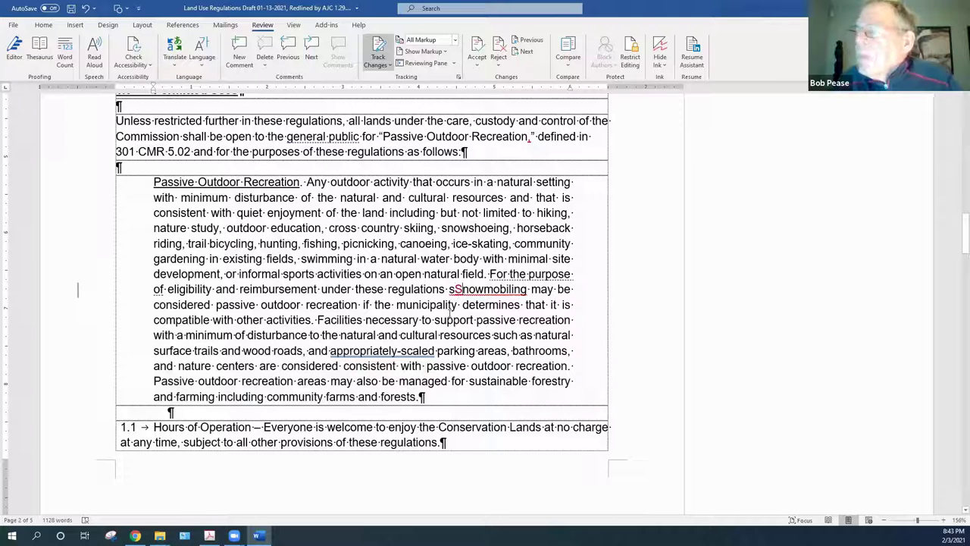
pyautogui.press('Delete')
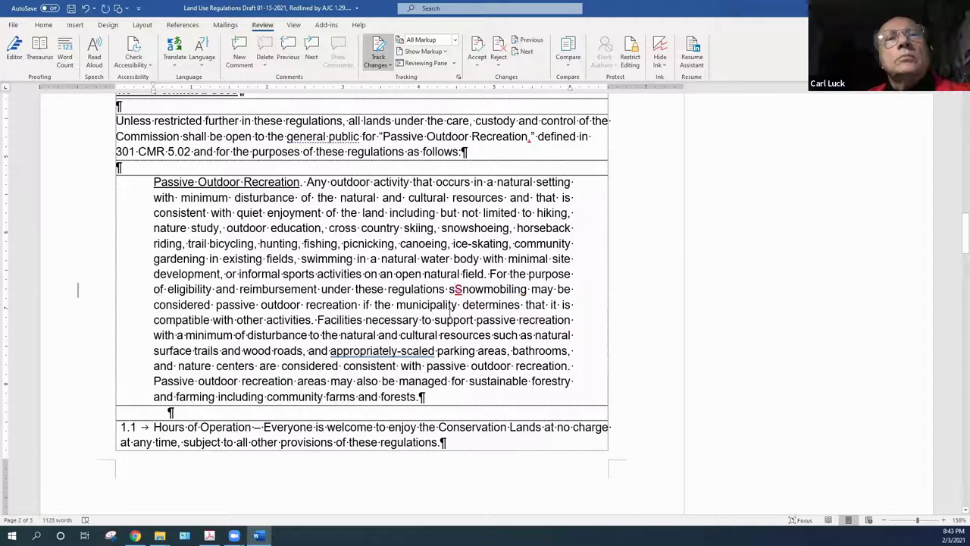
pyautogui.rightClick(457, 291)
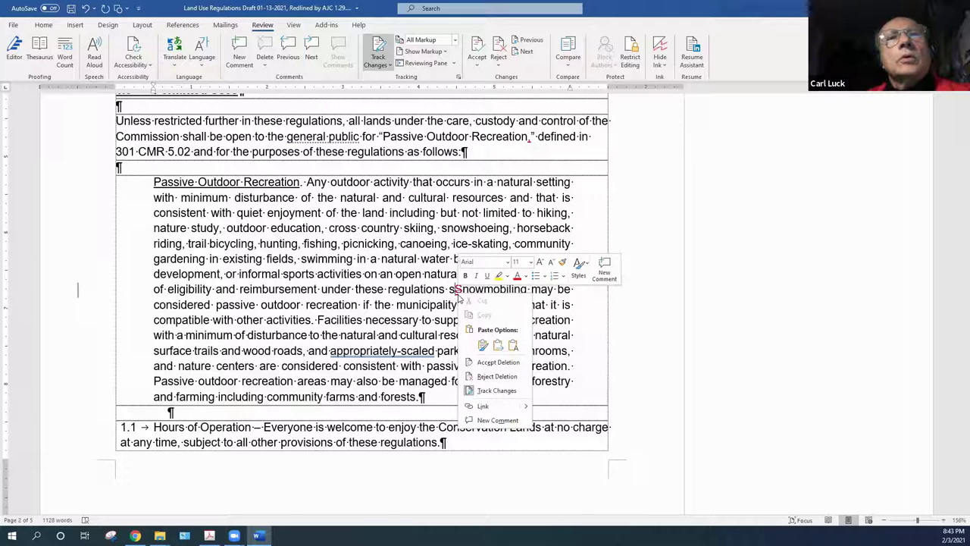
pyautogui.click(498, 363)
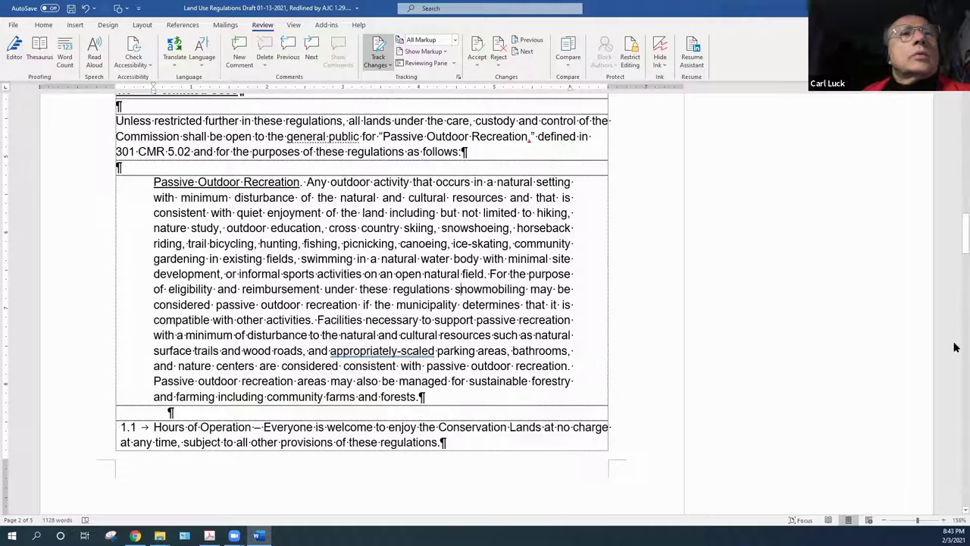
pyautogui.scroll(-8, 957, 121)
pyautogui.scroll(5, 957, 109)
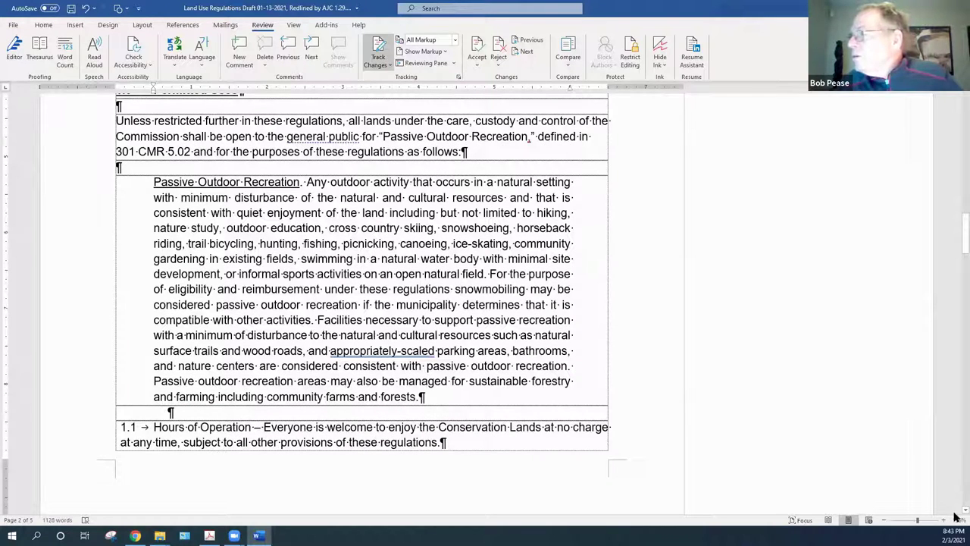
pyautogui.scroll(-1, 956, 515)
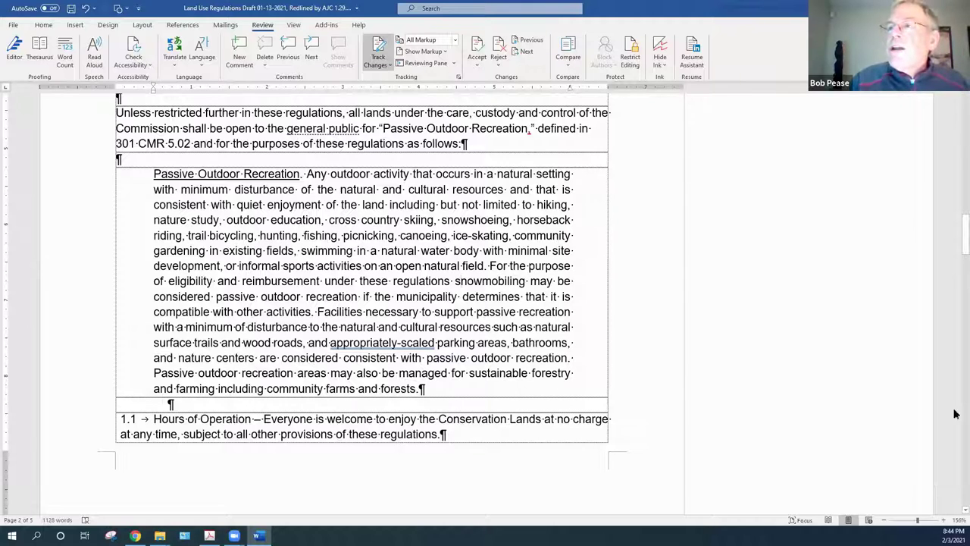
# Check the phrase 'trail bicycling', then scroll to page 3 showing sections 1.2–1.6 and their comments
pyautogui.moveTo(188, 236); pyautogui.dragTo(254, 236)
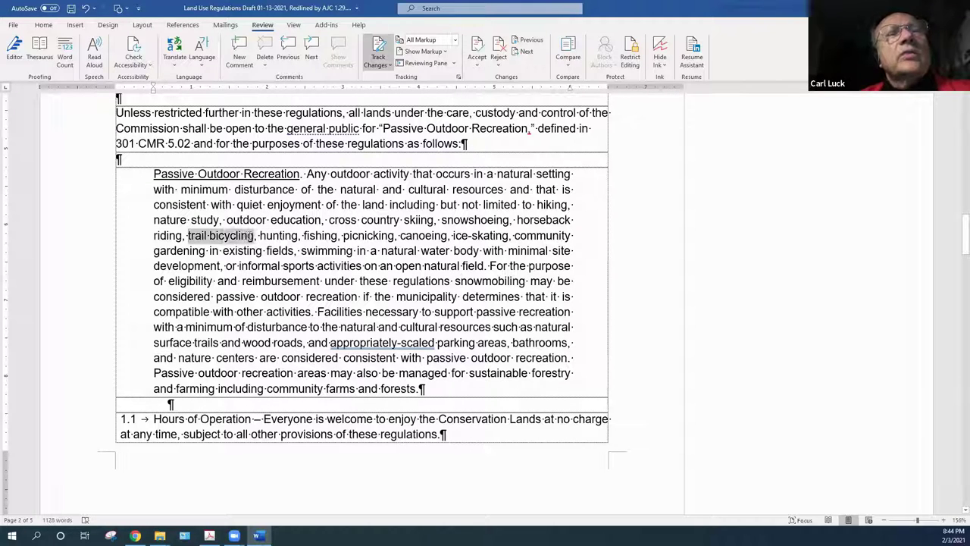
pyautogui.click(232, 237)
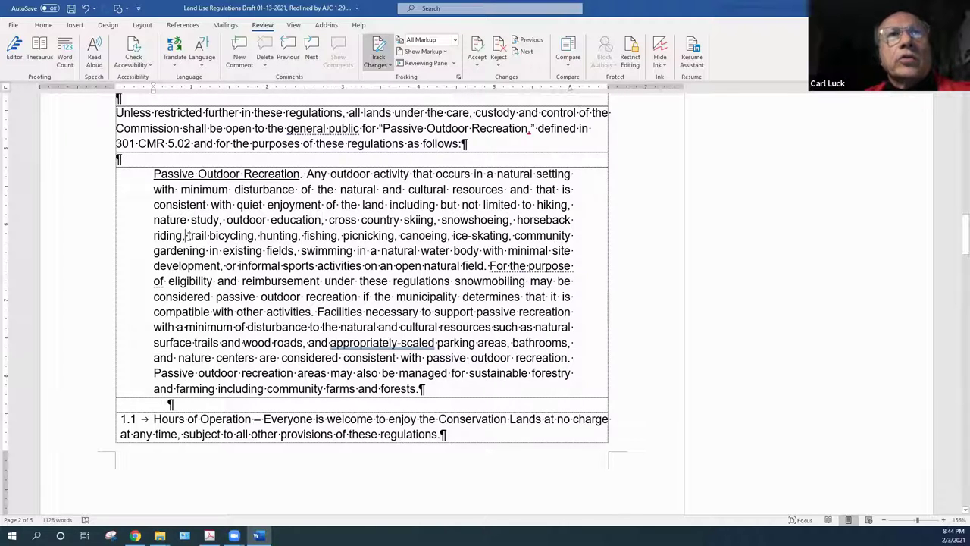
pyautogui.moveTo(187, 236); pyautogui.dragTo(253, 237)
pyautogui.click(238, 239)
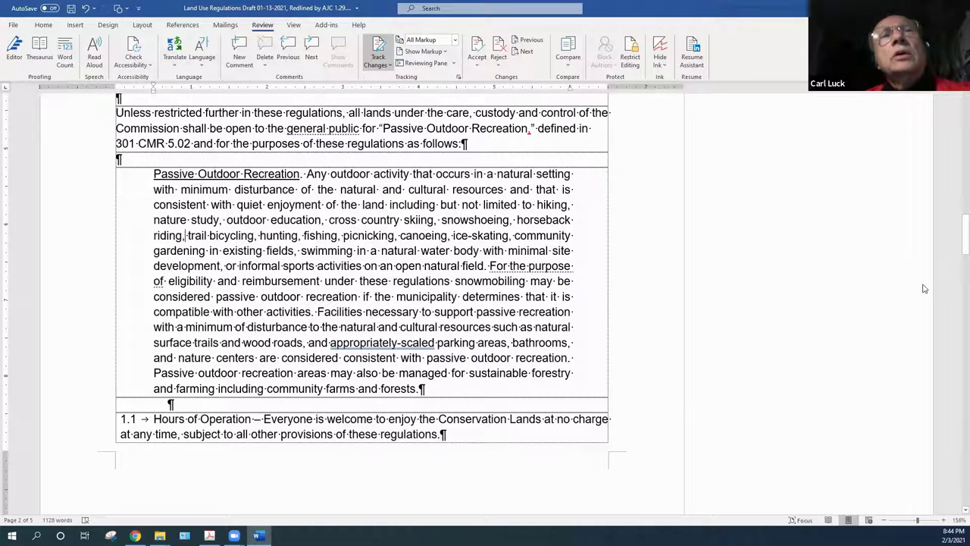
pyautogui.moveTo(956, 242); pyautogui.dragTo(955, 281)
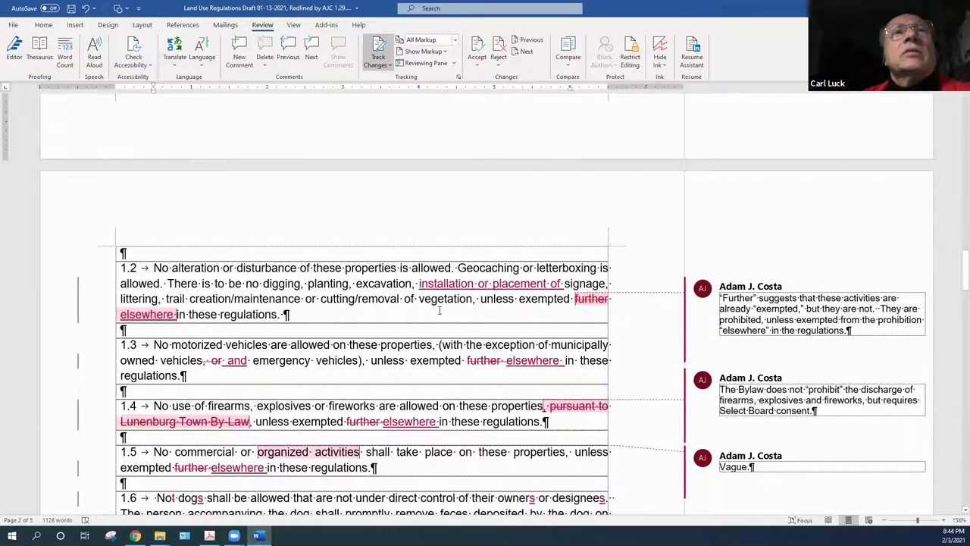
pyautogui.click(303, 313)
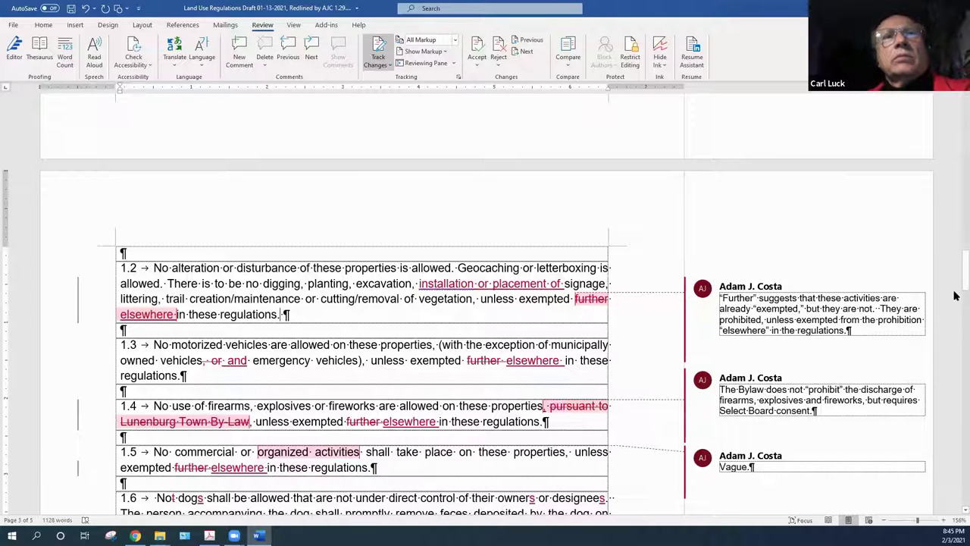
pyautogui.moveTo(955, 283); pyautogui.dragTo(954, 284)
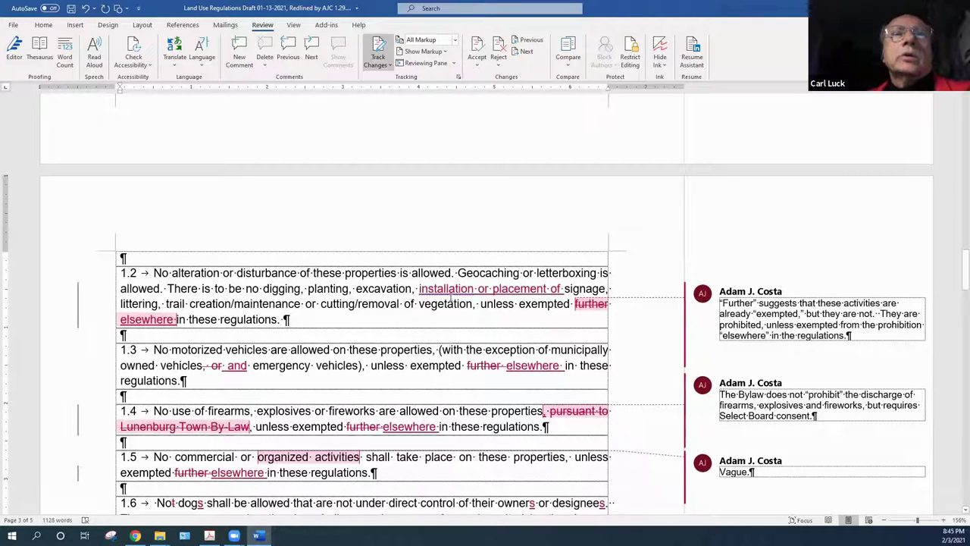
pyautogui.moveTo(461, 289)
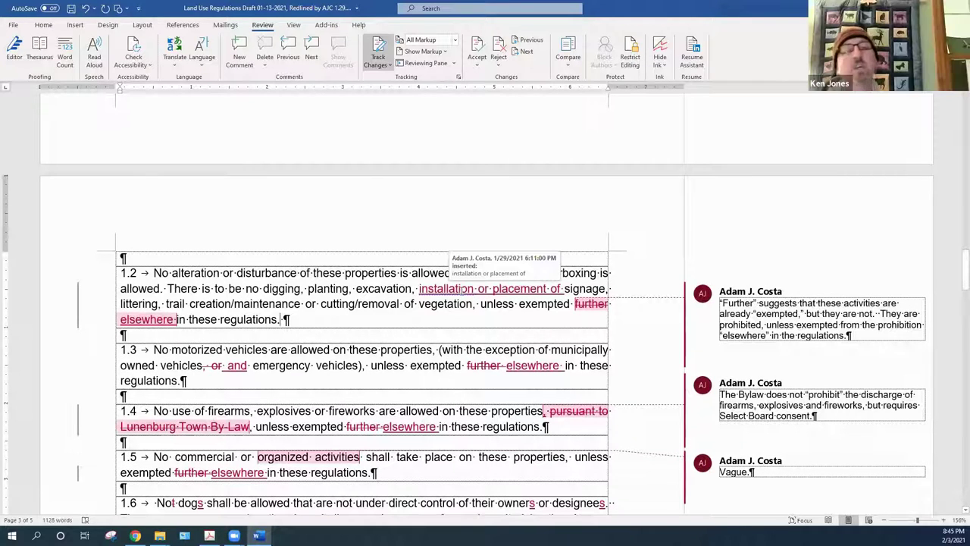
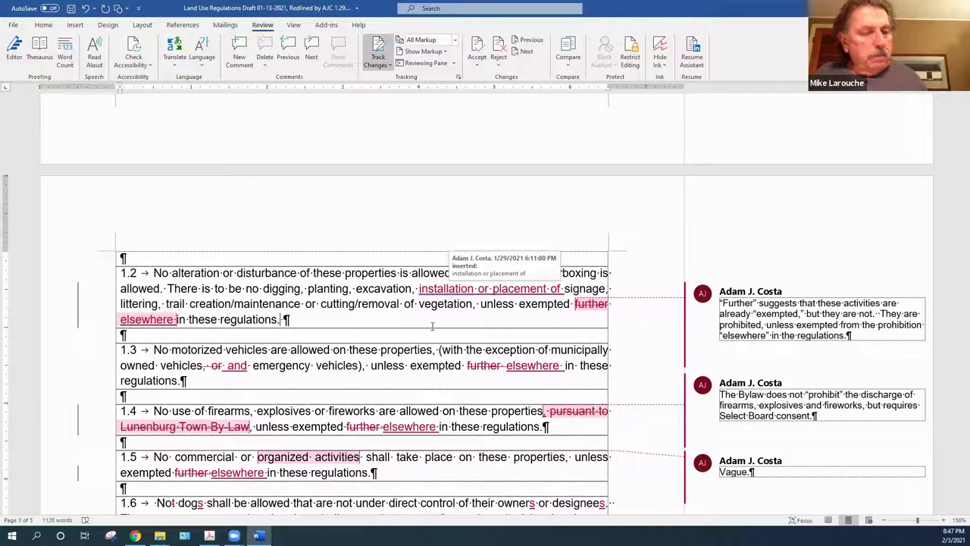
# In item 1.2, accept the insertion 'installation or placement of', the deletion of 'further', and the insertion of 'elsewhere'
pyautogui.moveTo(471, 288)
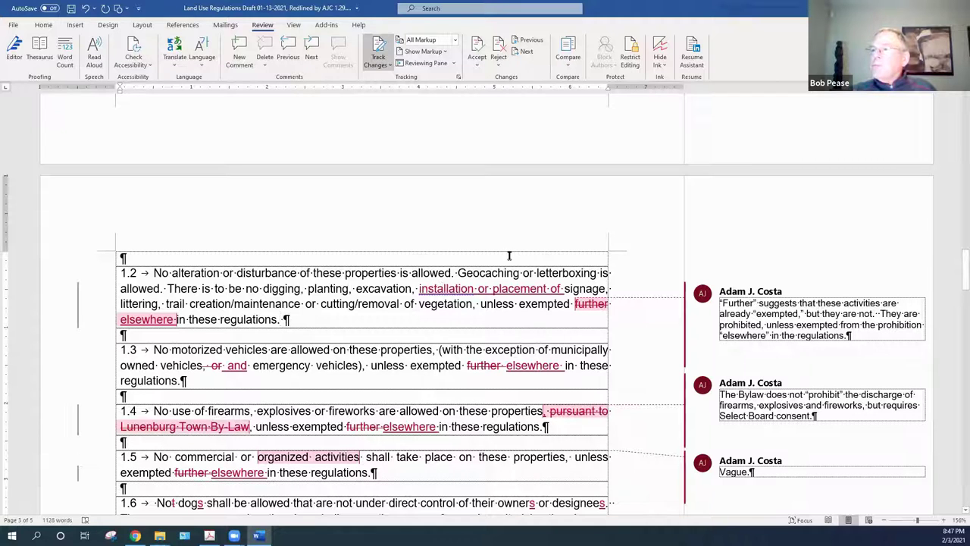
pyautogui.rightClick(493, 288)
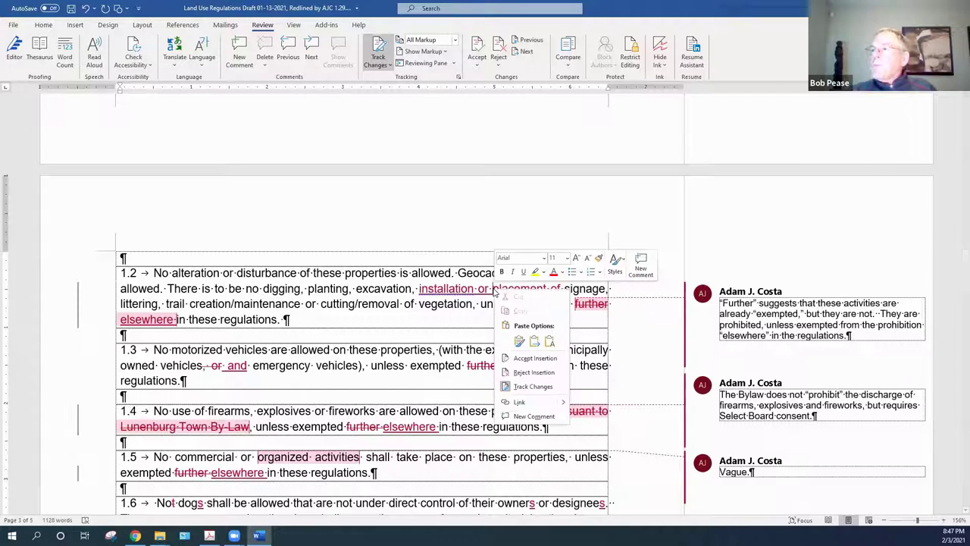
pyautogui.click(530, 359)
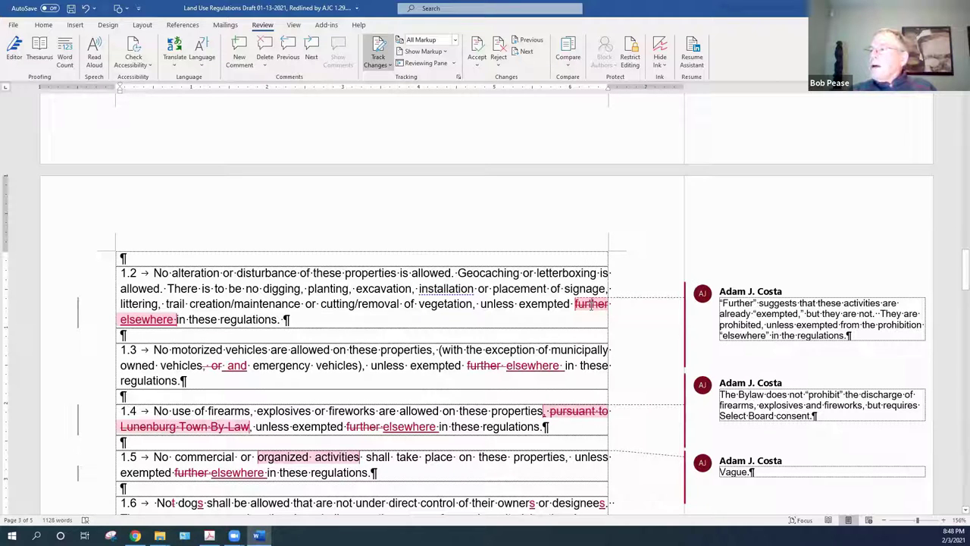
pyautogui.rightClick(591, 304)
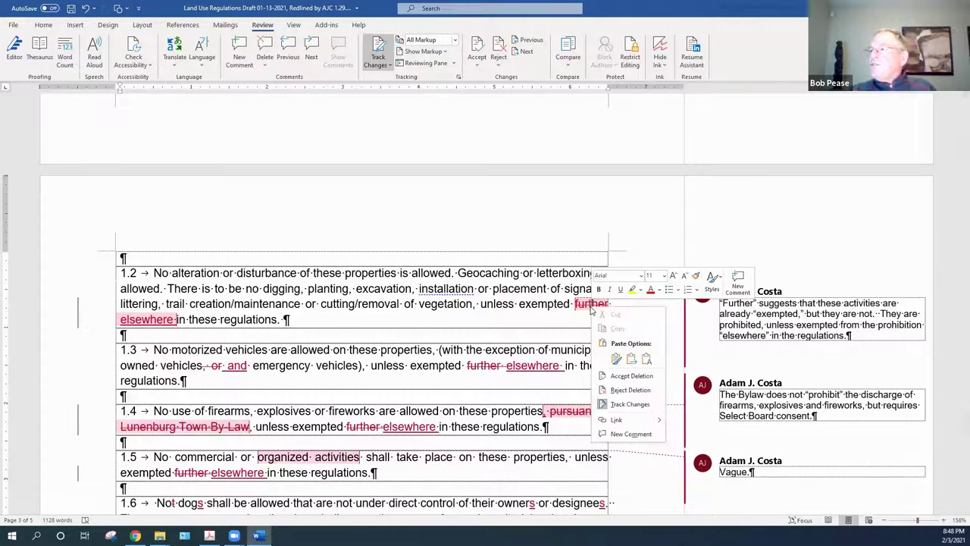
pyautogui.click(627, 376)
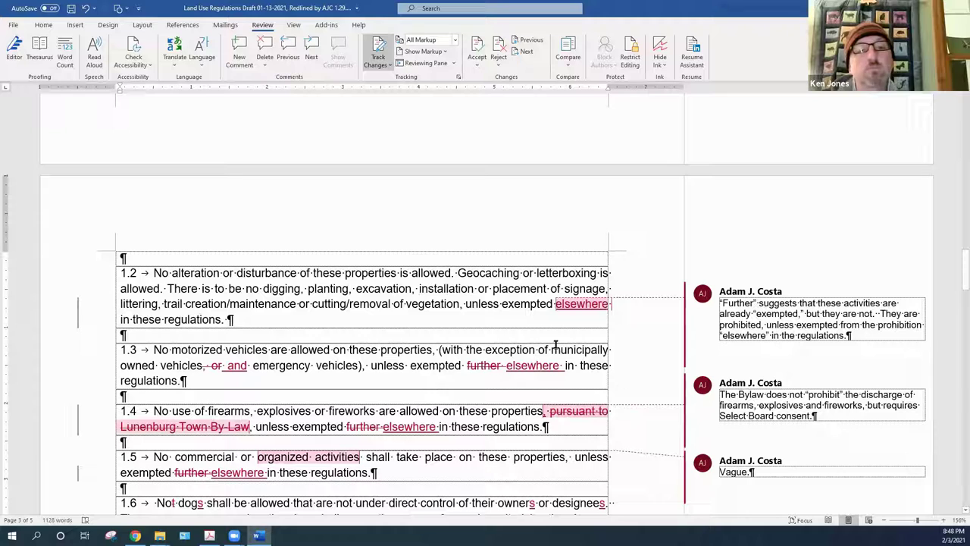
pyautogui.rightClick(589, 309)
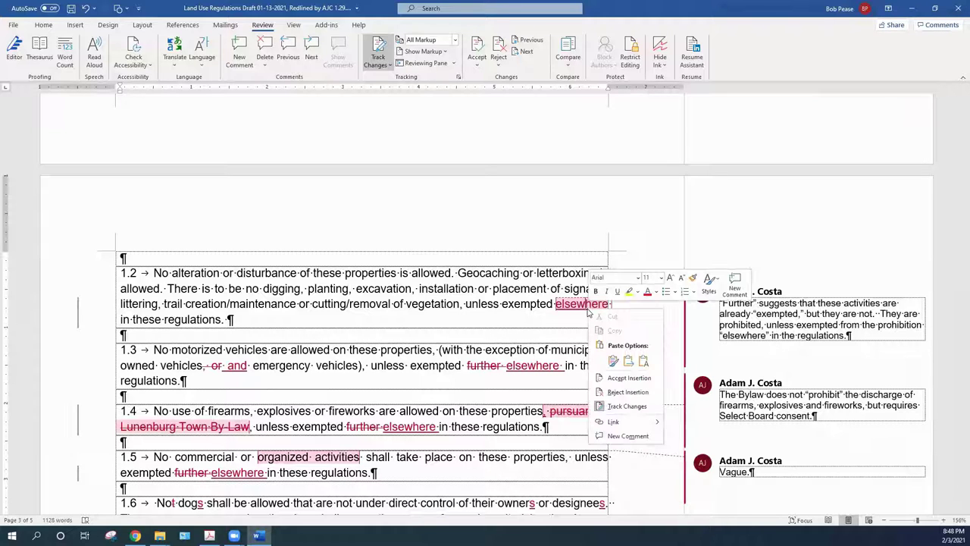
pyautogui.click(624, 377)
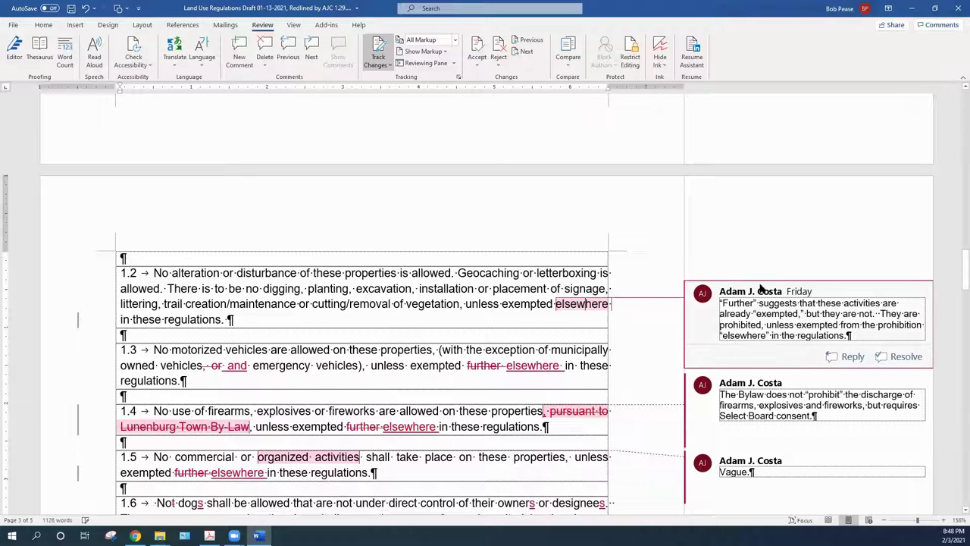
# Delete the reviewer comment about 'further'
pyautogui.click(762, 290)
pyautogui.rightClick(760, 287)
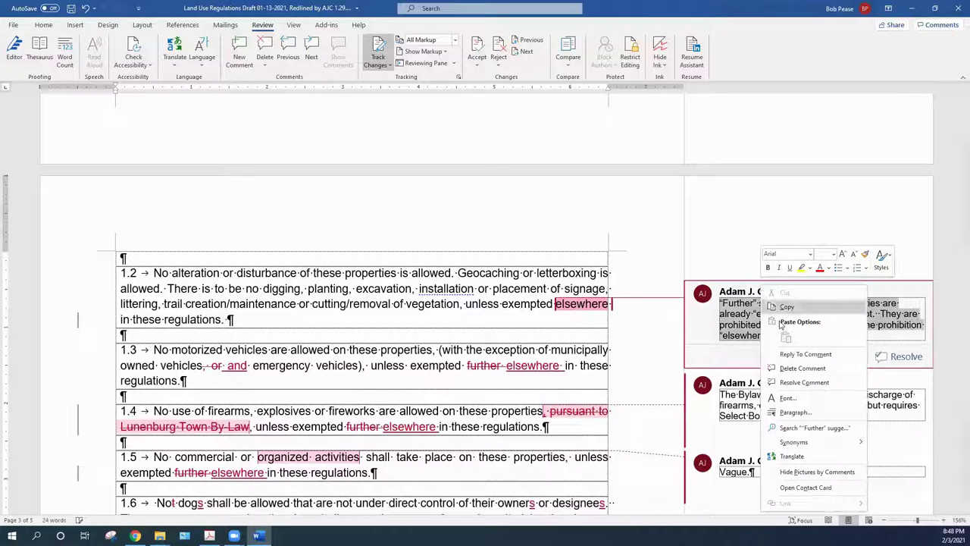
pyautogui.click(795, 368)
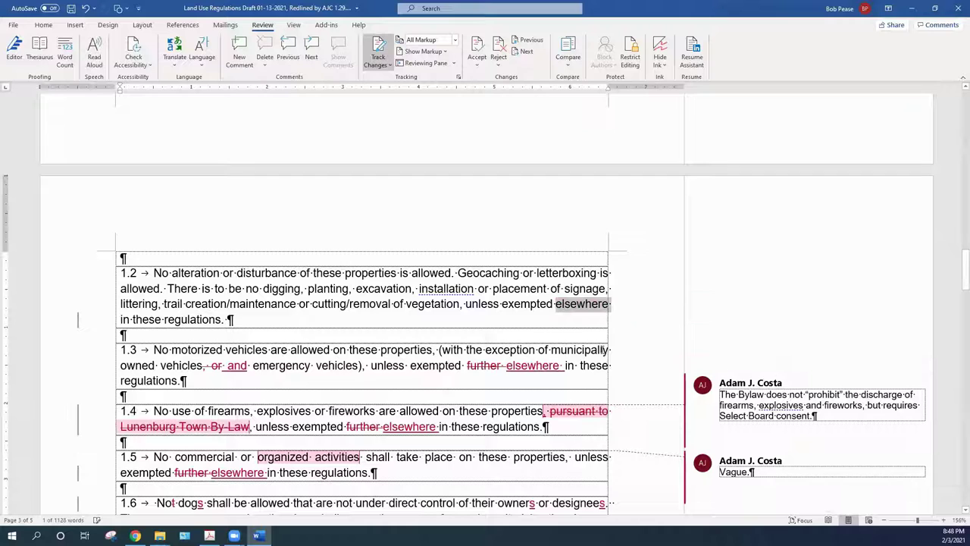
# Scroll down until items 1.6–1.9 and the 2.0 Exemptions section are visible
pyautogui.click(243, 319)
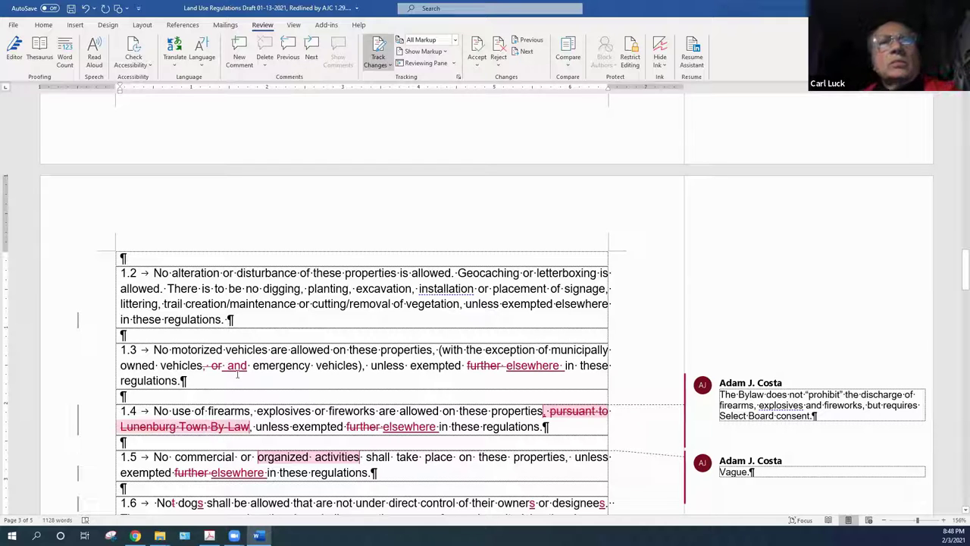
pyautogui.moveTo(233, 365)
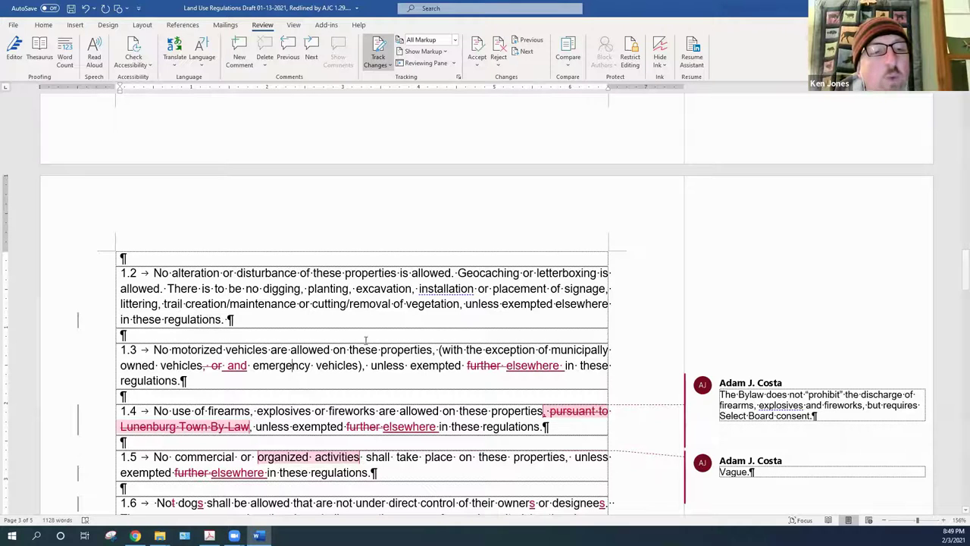
pyautogui.scroll(-3, 376, 329)
pyautogui.scroll(-3, 376, 329)
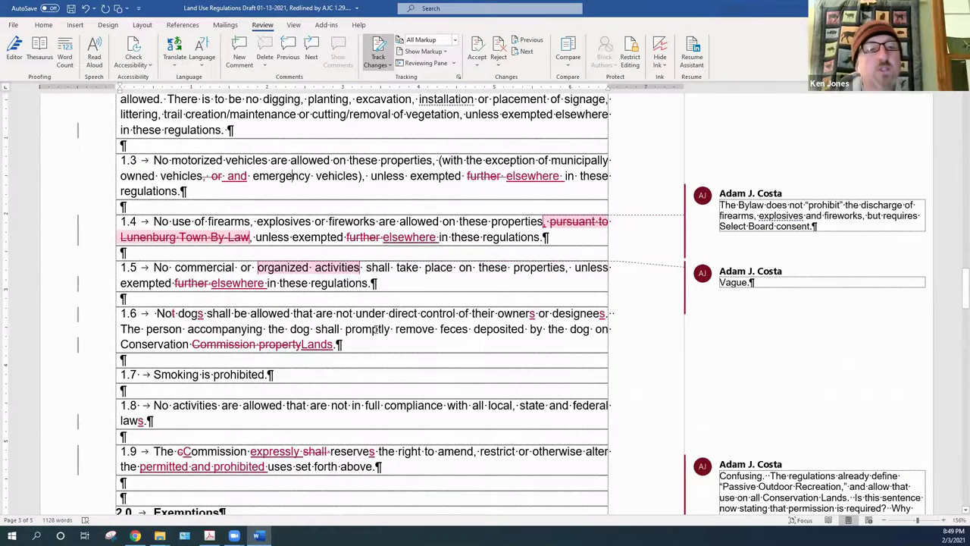
pyautogui.scroll(-3, 375, 329)
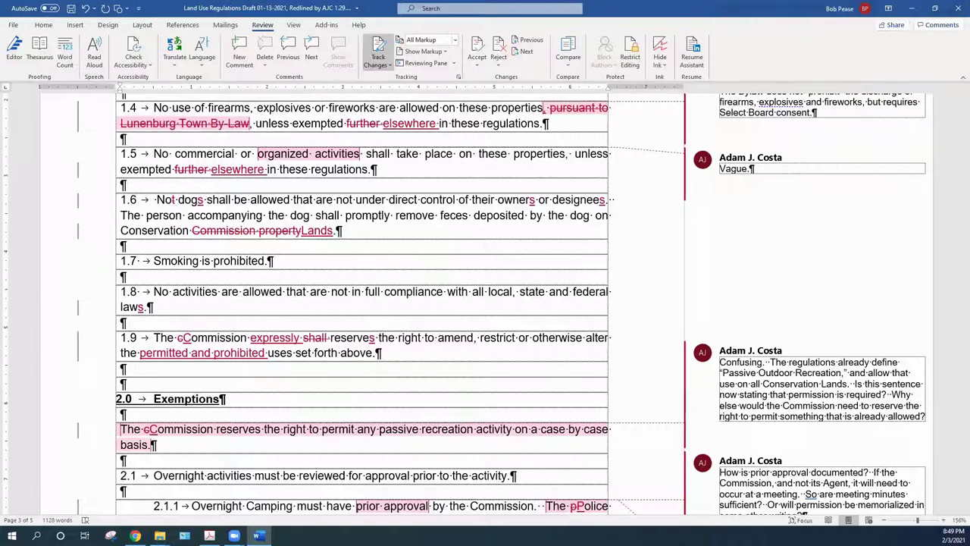
# Add a line after item 1.9, then insert tracked 'dumping,' before 'trail creation' in item 1.2
pyautogui.press('Return')
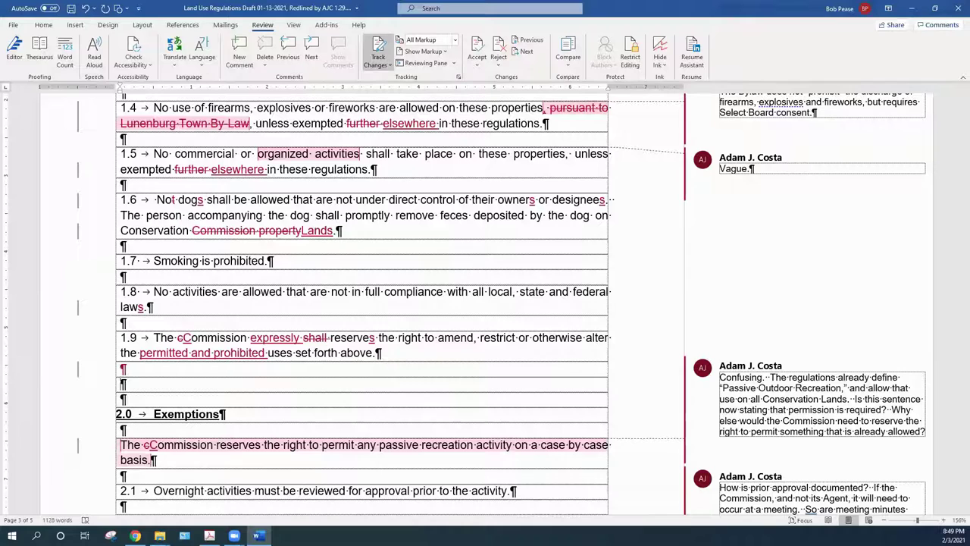
pyautogui.write('1.10')
pyautogui.press('BackSpace')
pyautogui.press('BackSpace')
pyautogui.press('BackSpace')
pyautogui.press('BackSpace')
pyautogui.press('BackSpace')
pyautogui.scroll(5, 411, 343)
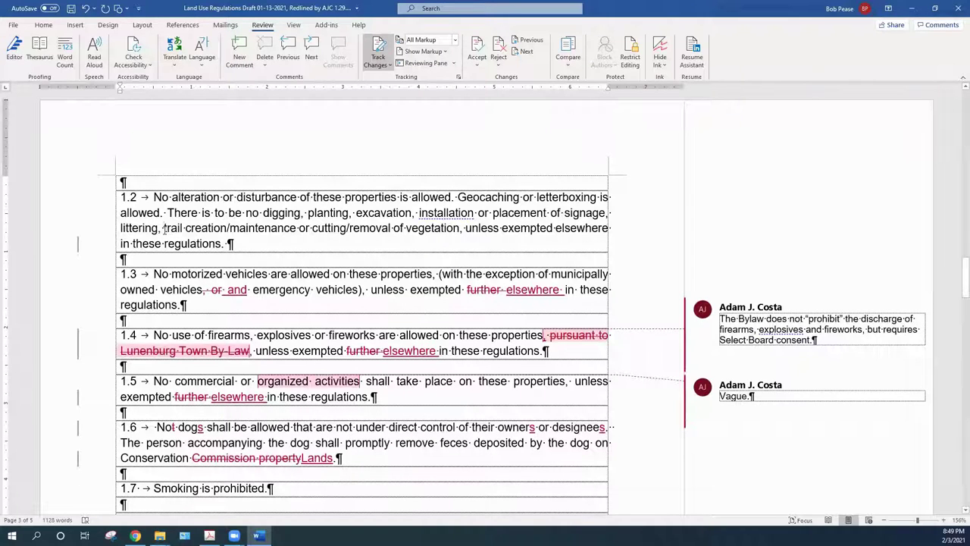
pyautogui.click(164, 227)
pyautogui.write('dump')
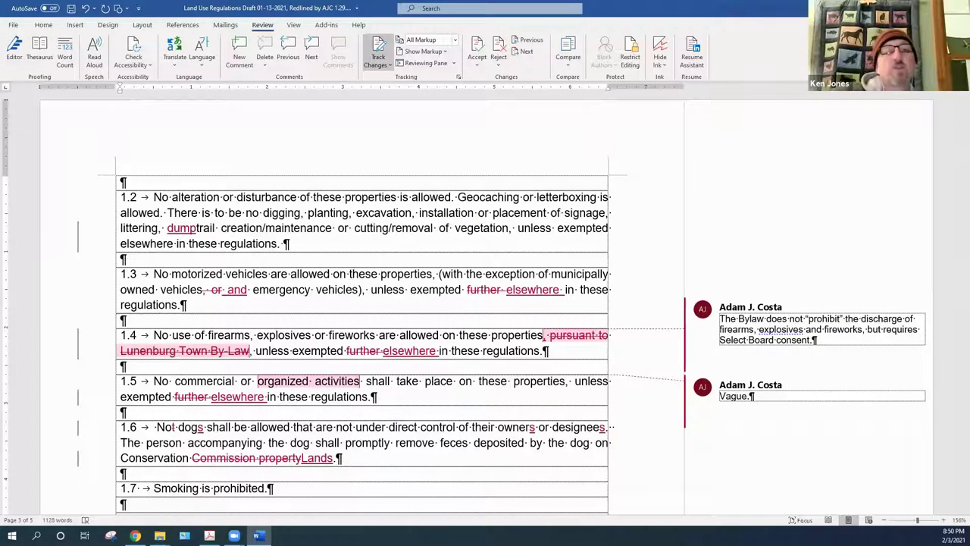
pyautogui.write('ing,')
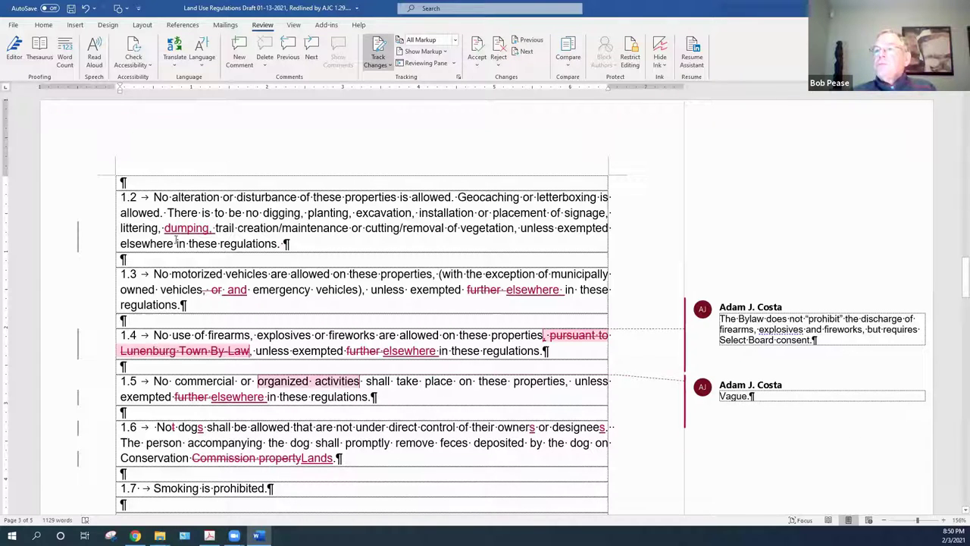
# Accept 'dumping', add ' of any material' after it with the typo corrected, and accept that insertion
pyautogui.rightClick(182, 232)
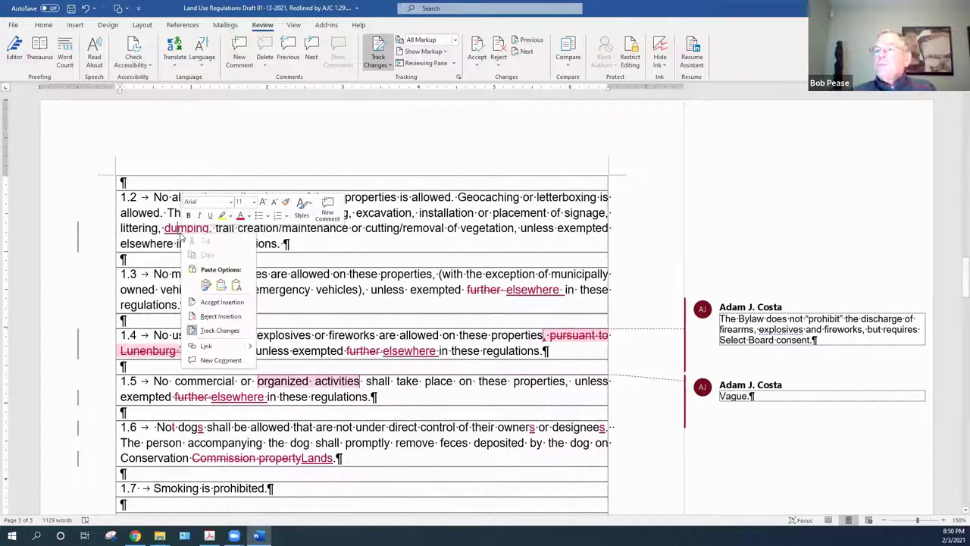
pyautogui.click(214, 303)
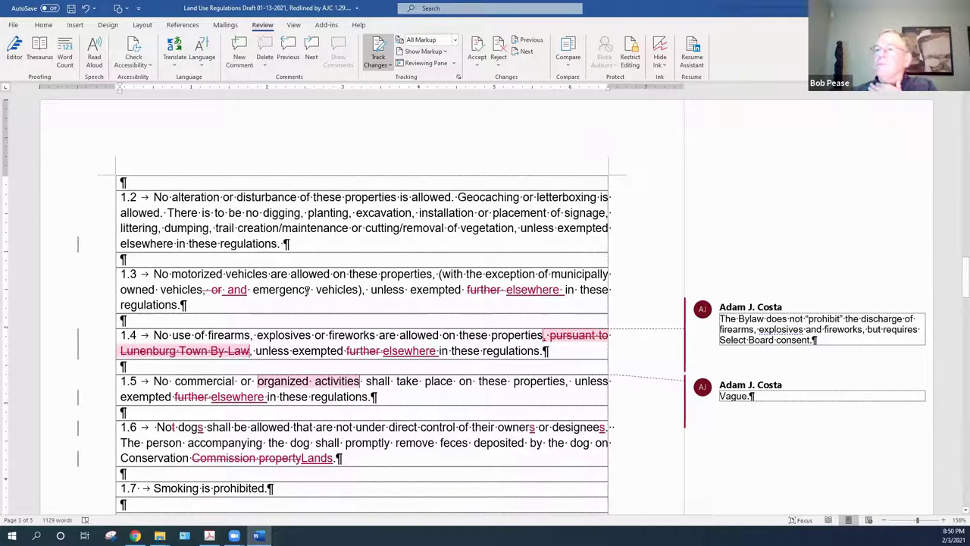
pyautogui.click(210, 227)
pyautogui.write('of any ma')
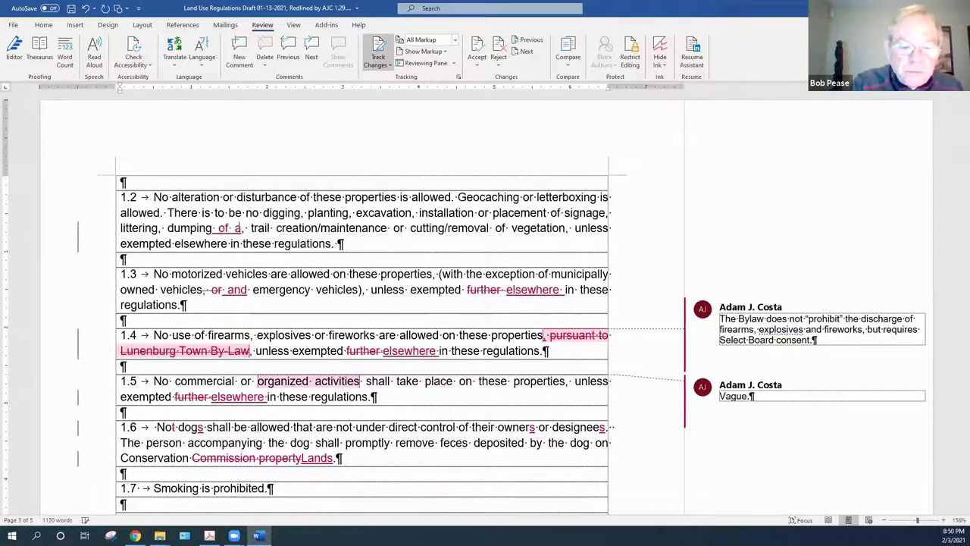
pyautogui.write('terail')
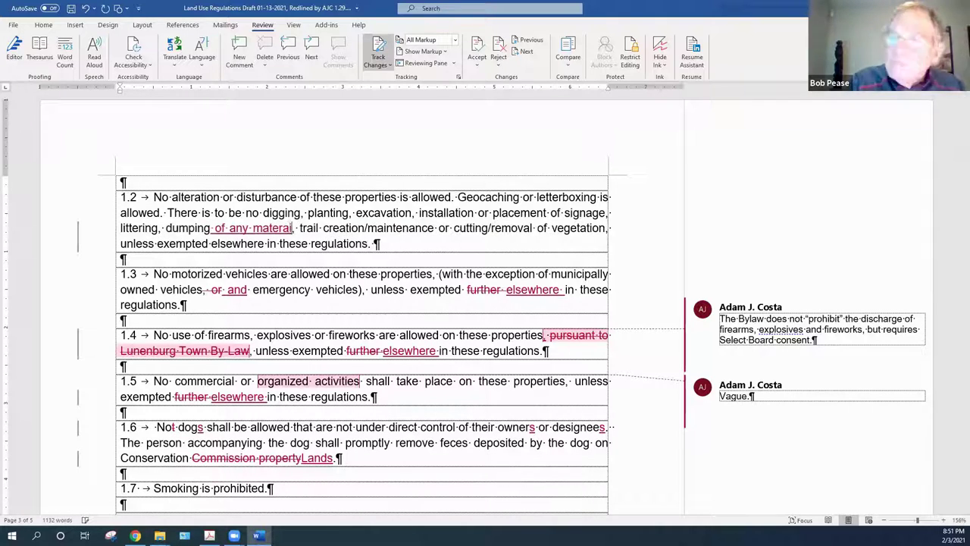
pyautogui.press('BackSpace')
pyautogui.press('BackSpace')
pyautogui.press('BackSpace')
pyautogui.write('ial')
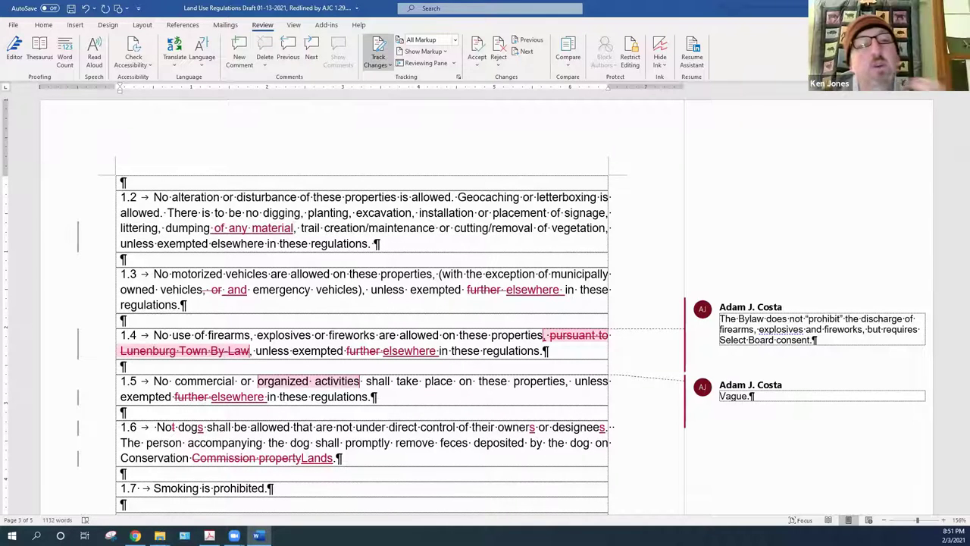
pyautogui.rightClick(253, 233)
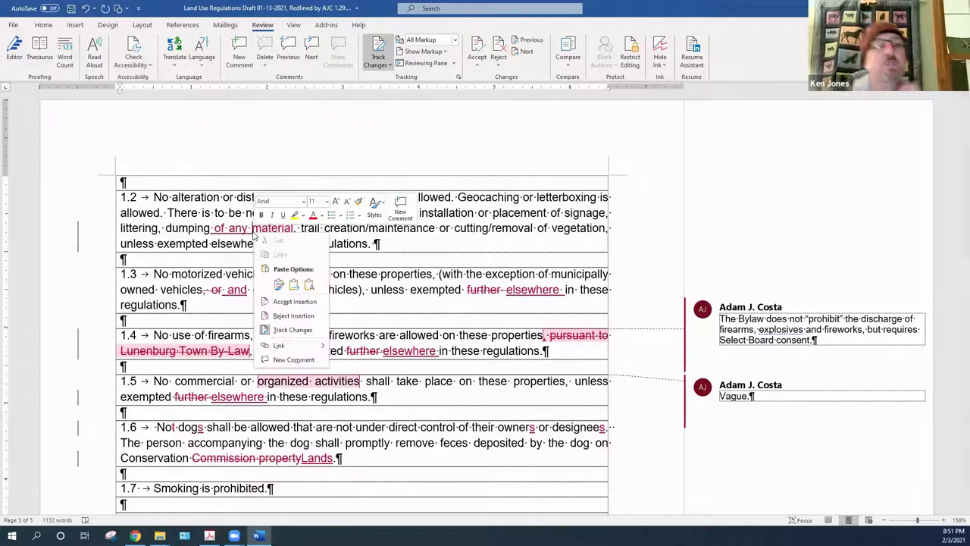
pyautogui.click(277, 303)
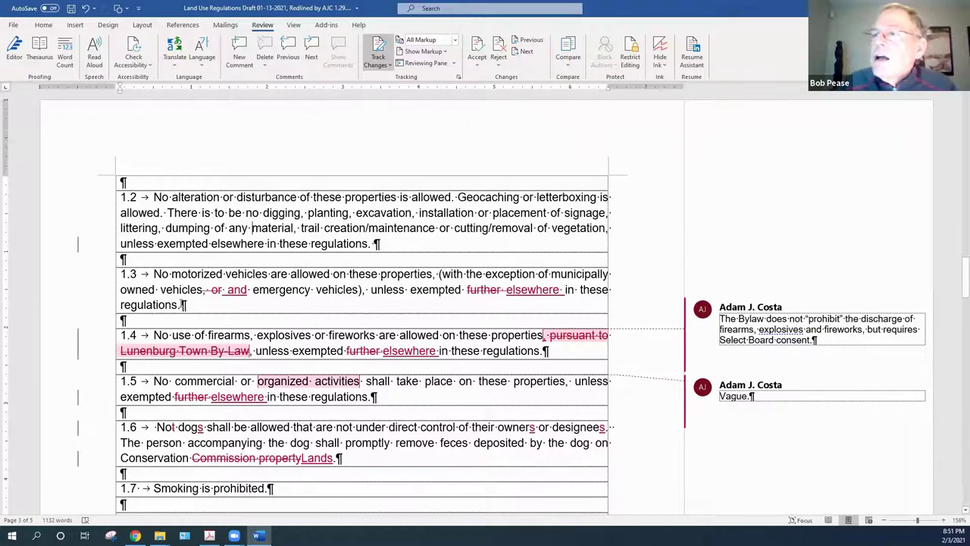
# Accept the 'and', 'or', 'elsewhere' and 'further' changes in item 1.3, then begin typing after 'vehicles,'
pyautogui.rightClick(235, 291)
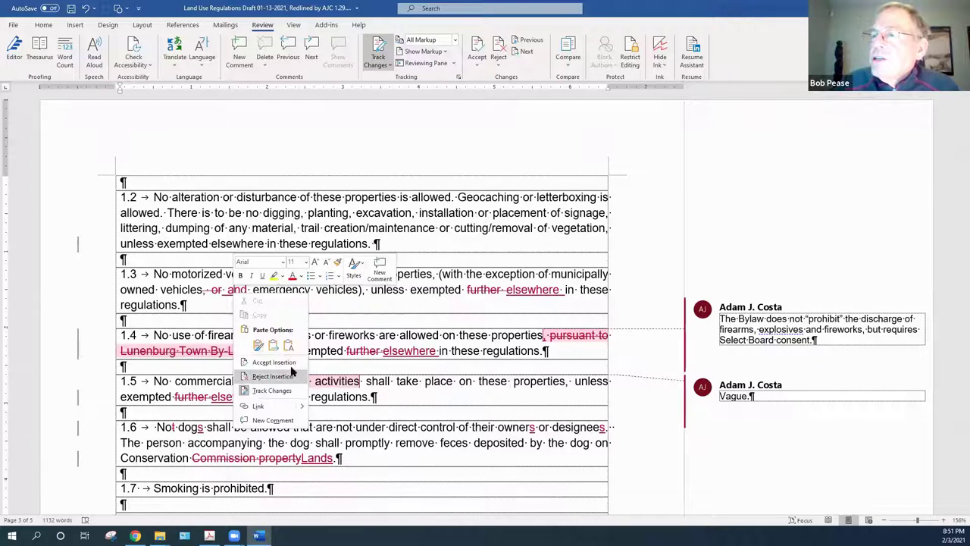
pyautogui.click(288, 364)
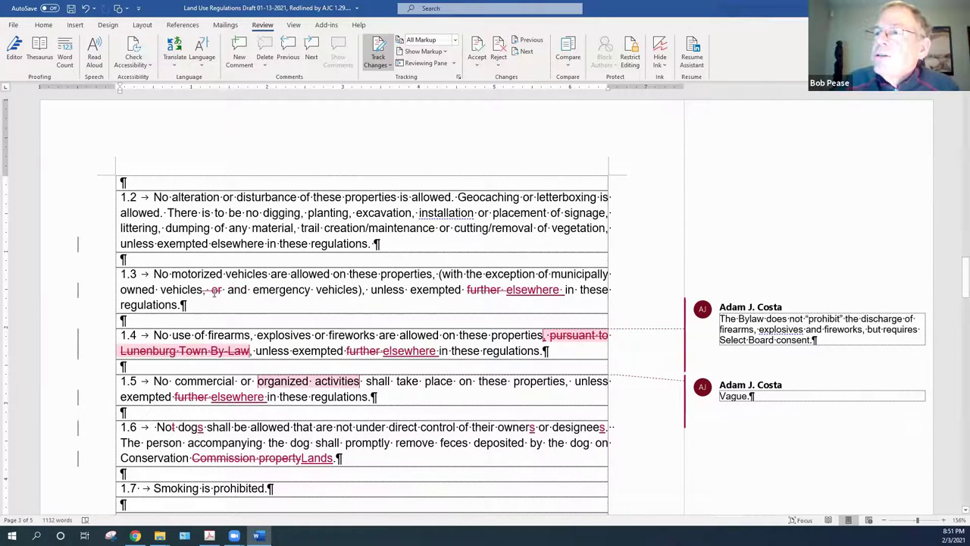
pyautogui.rightClick(214, 294)
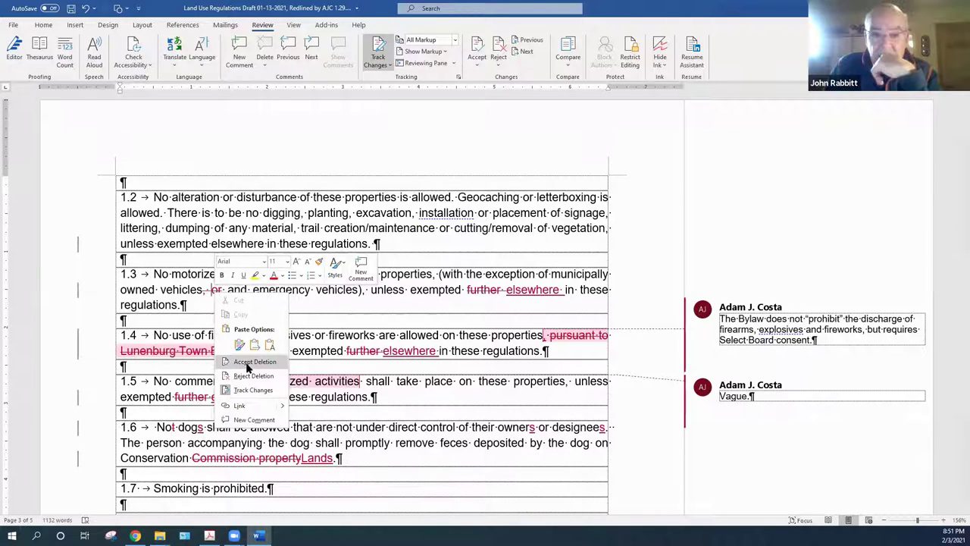
pyautogui.click(247, 367)
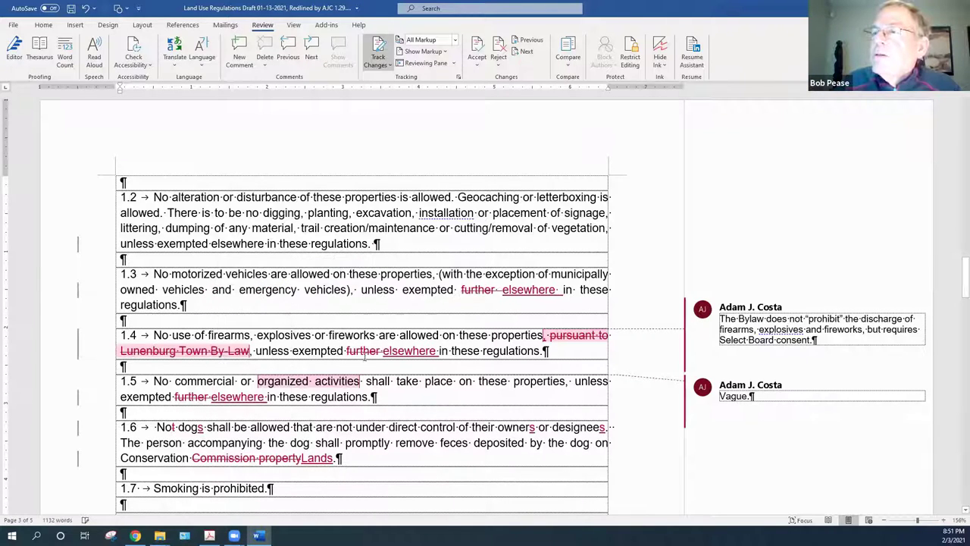
pyautogui.rightClick(533, 292)
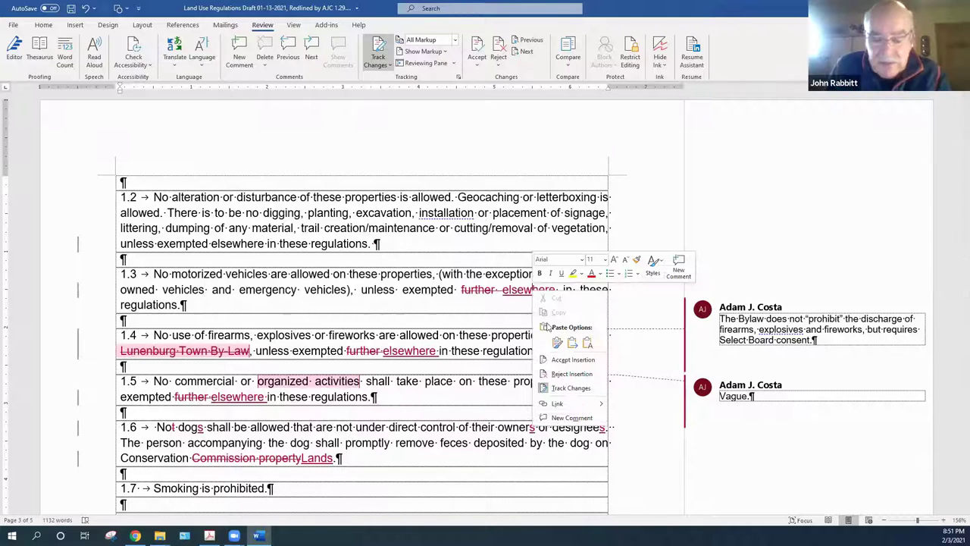
pyautogui.click(565, 360)
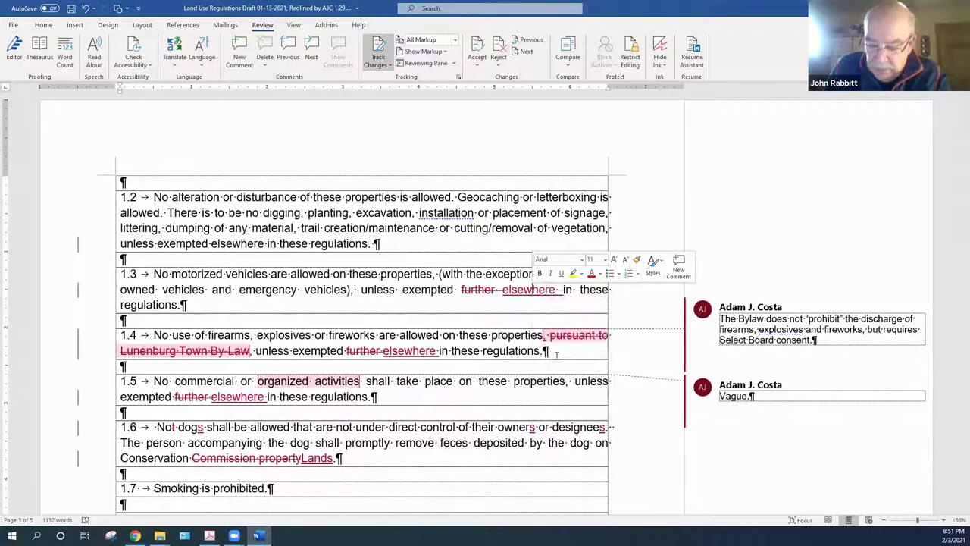
pyautogui.rightClick(475, 293)
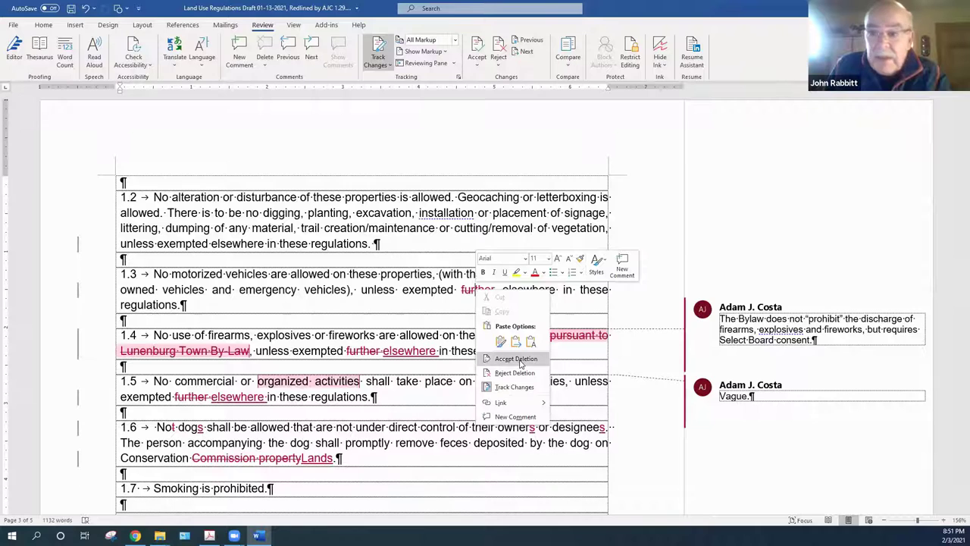
pyautogui.click(516, 359)
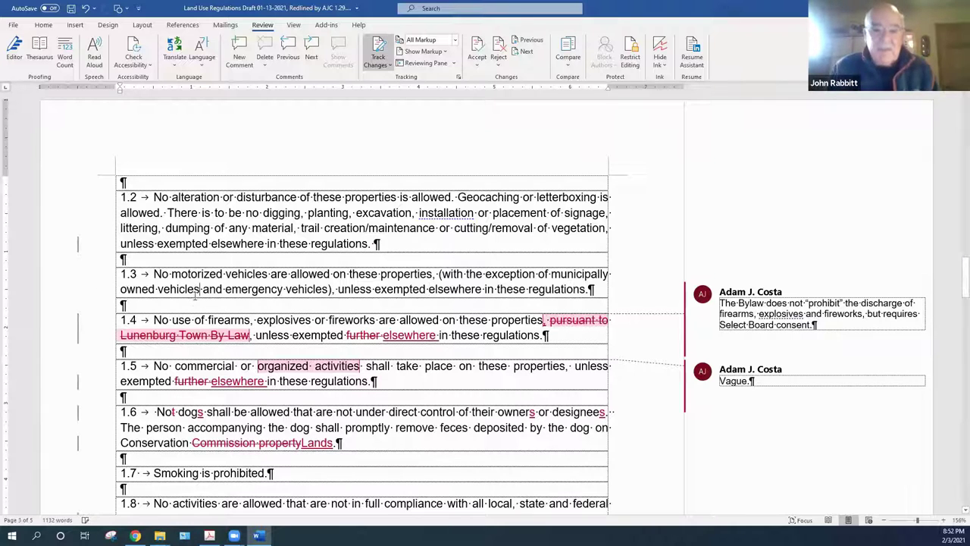
pyautogui.write(', uath')
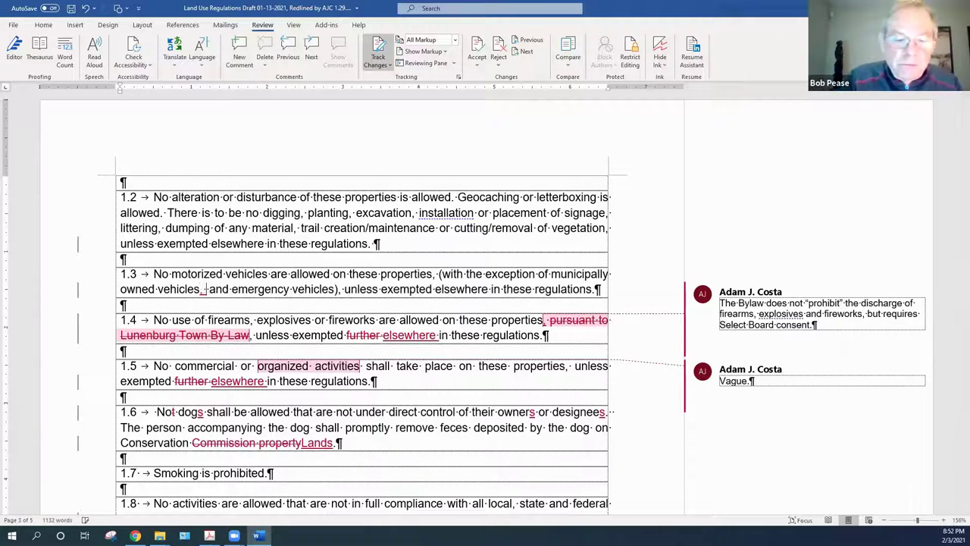
pyautogui.press('BackSpace')
pyautogui.press('BackSpace')
pyautogui.press('BackSpace')
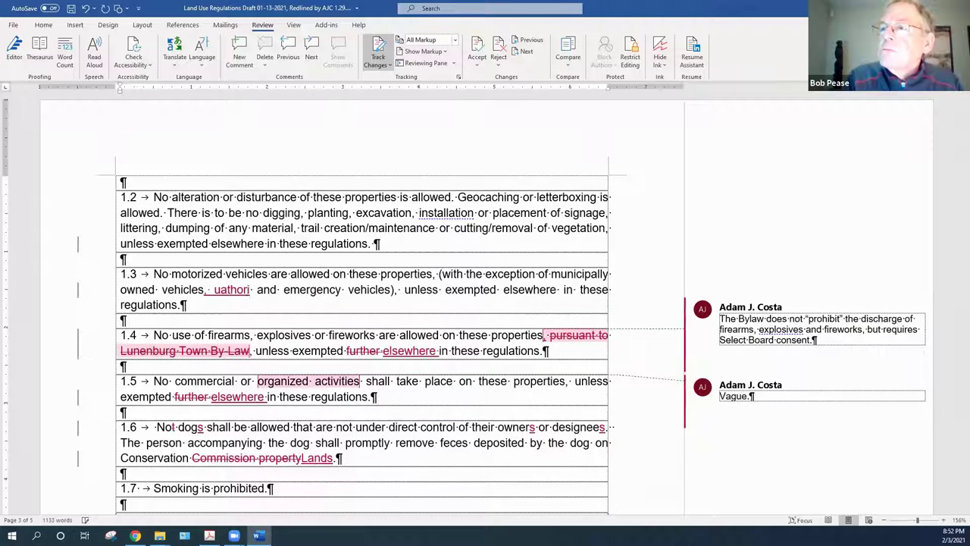
# Add 'authorized maintenance vehicles,' after 'vehicles,' in item 1.3, fixing the 'autohorized' misspelling
pyautogui.press('BackSpace')
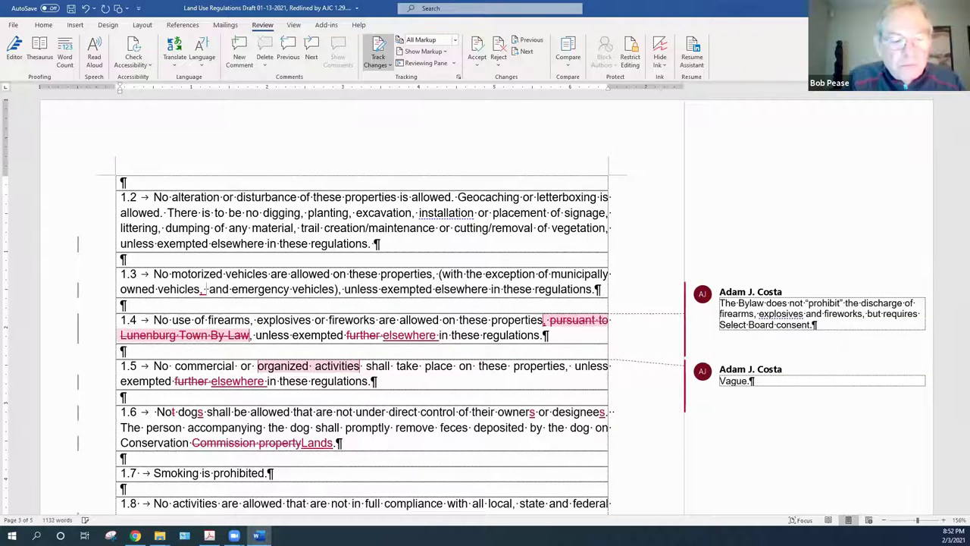
pyautogui.write('autohor')
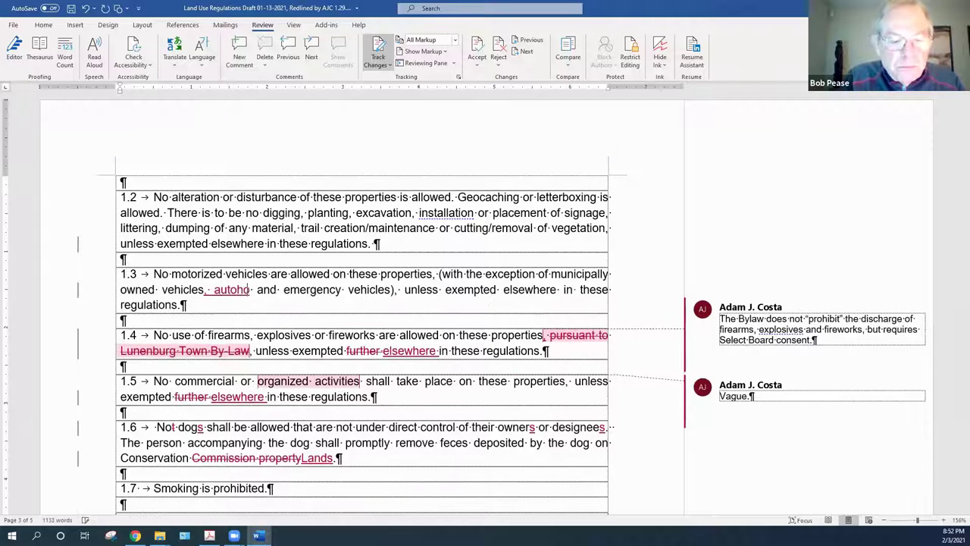
pyautogui.write('ized ma')
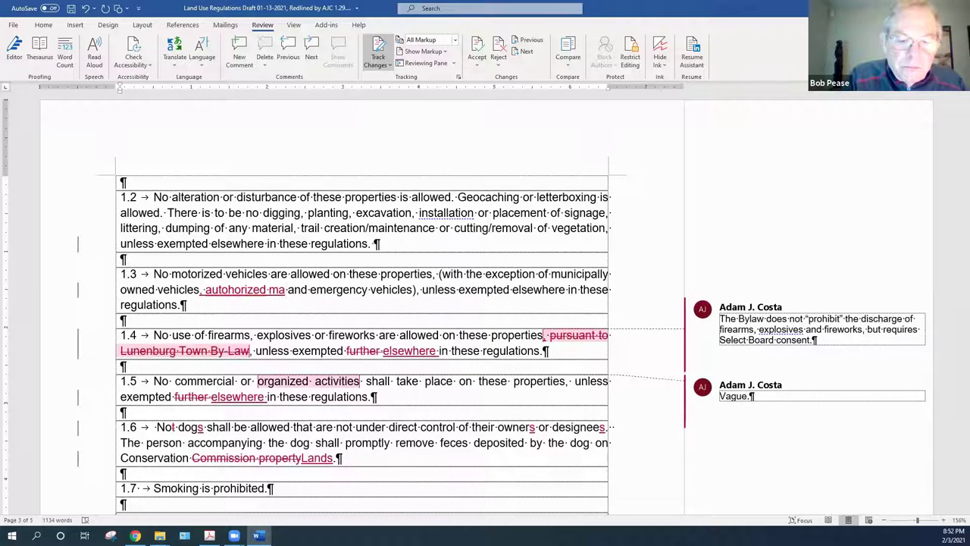
pyautogui.write('intenan')
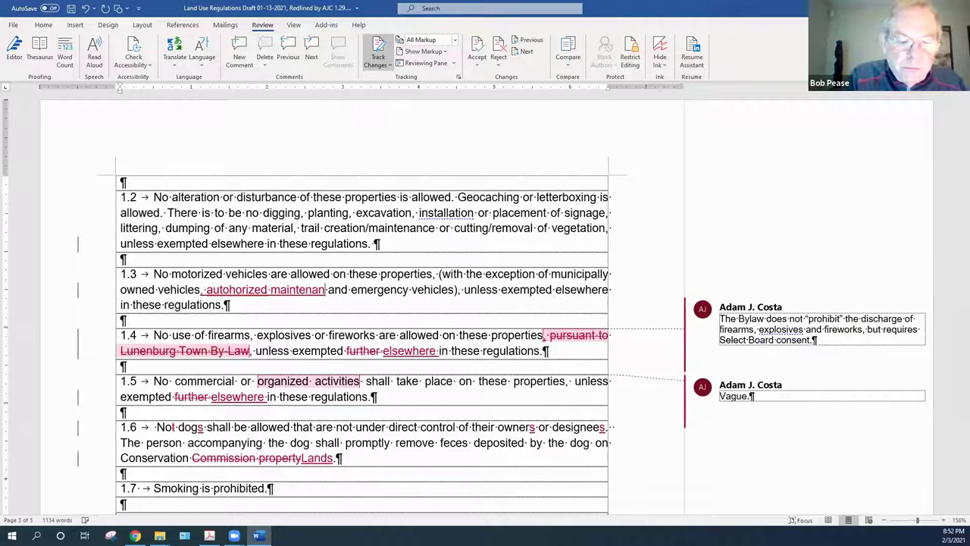
pyautogui.write('ce vehicles')
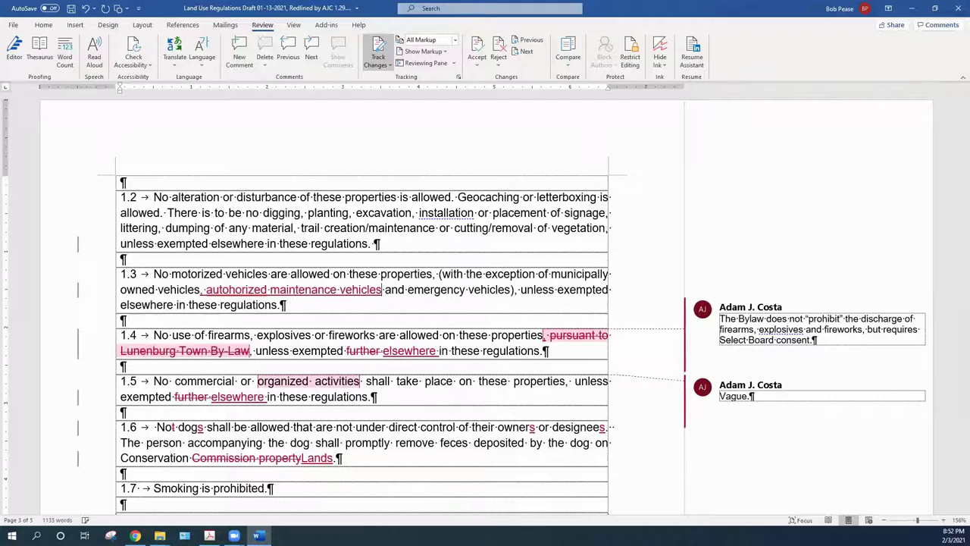
pyautogui.write(',')
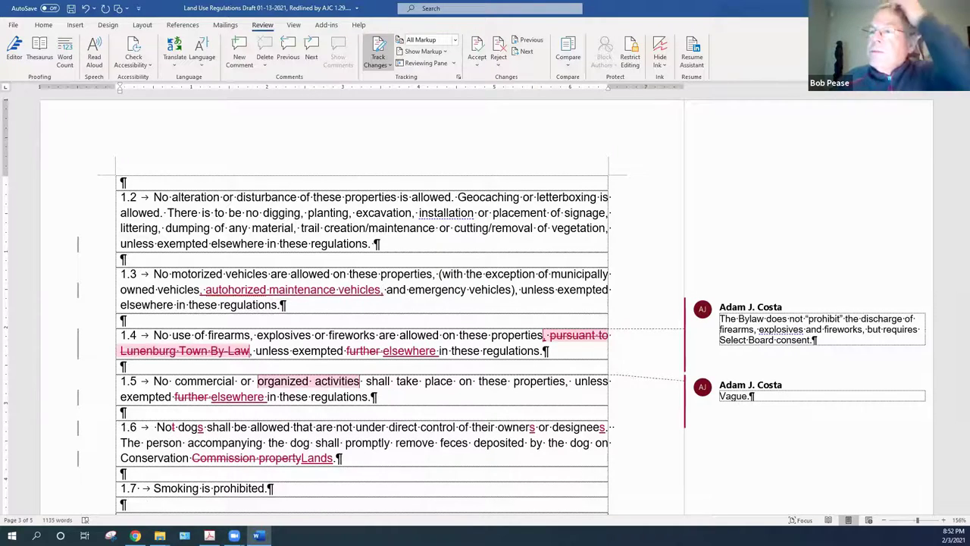
pyautogui.scroll(-5, 382, 307)
pyautogui.scroll(-10, 382, 307)
pyautogui.scroll(-3, 380, 306)
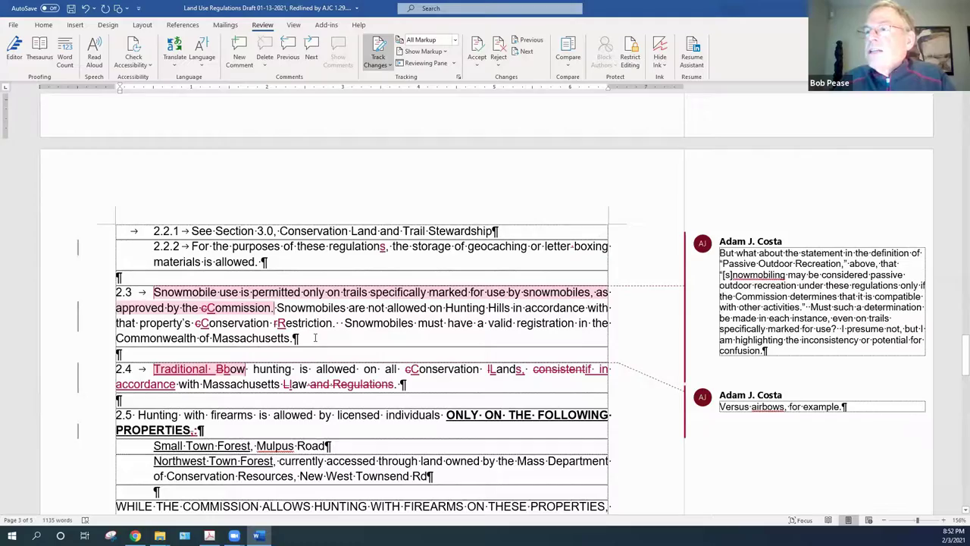
pyautogui.scroll(15, 314, 338)
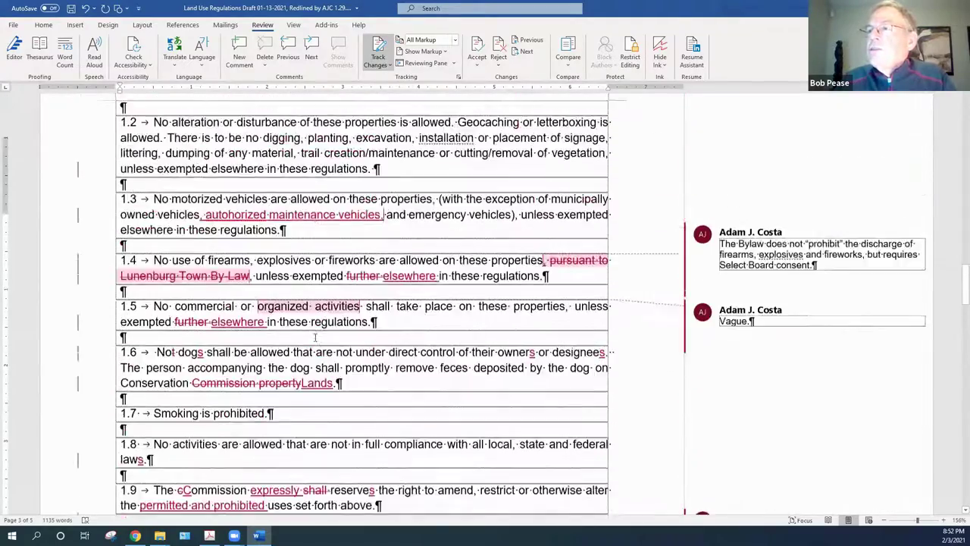
pyautogui.scroll(3, 315, 337)
pyautogui.click(230, 328)
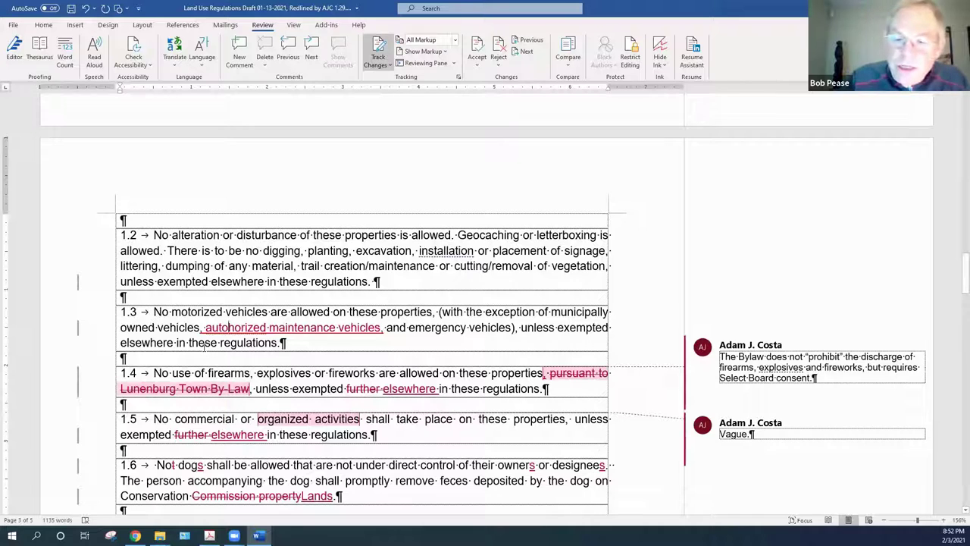
pyautogui.press('BackSpace')
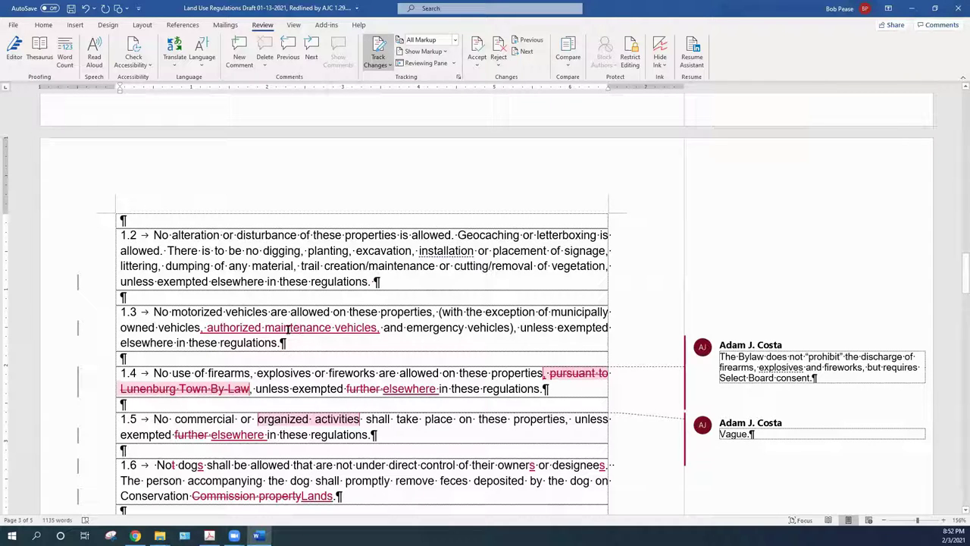
pyautogui.rightClick(359, 327)
pyautogui.press('Escape')
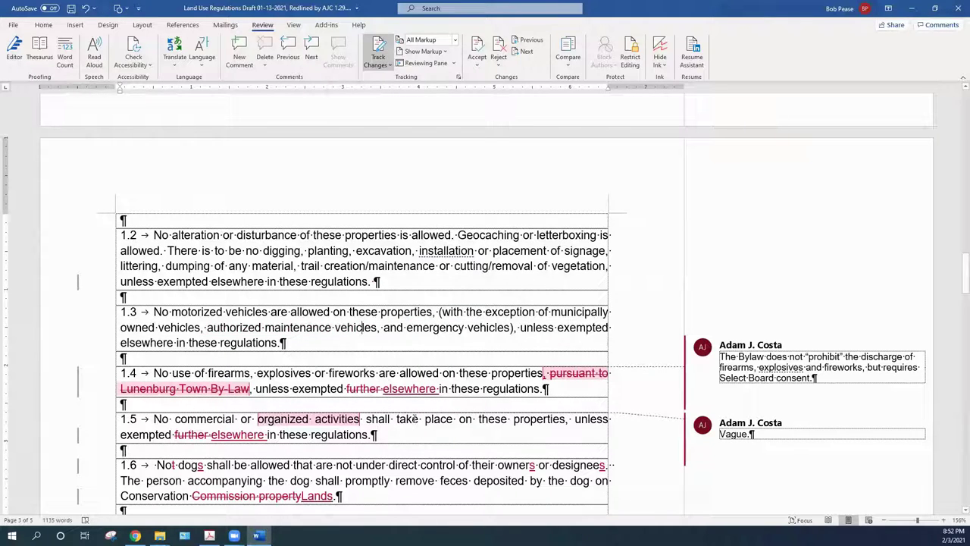
pyautogui.click(295, 342)
pyautogui.click(267, 388)
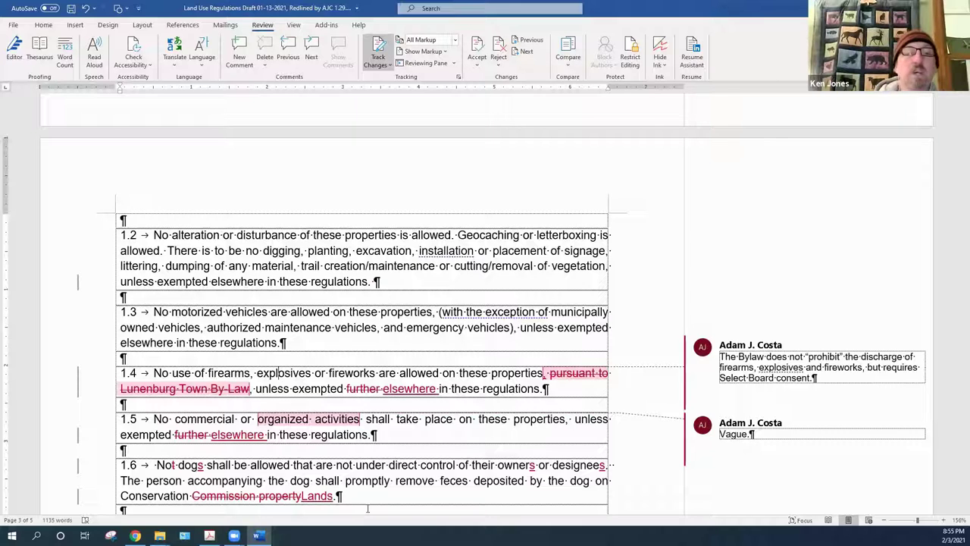
pyautogui.moveTo(734, 333)
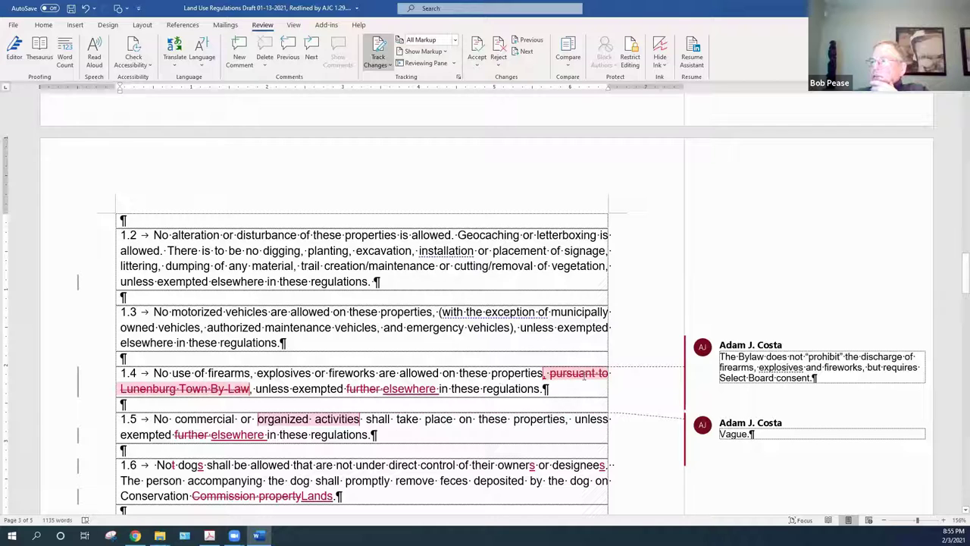
# Accept deletion of the Lunenburg Town By-Law phrase and delete the firearms discharge comment
pyautogui.rightClick(584, 375)
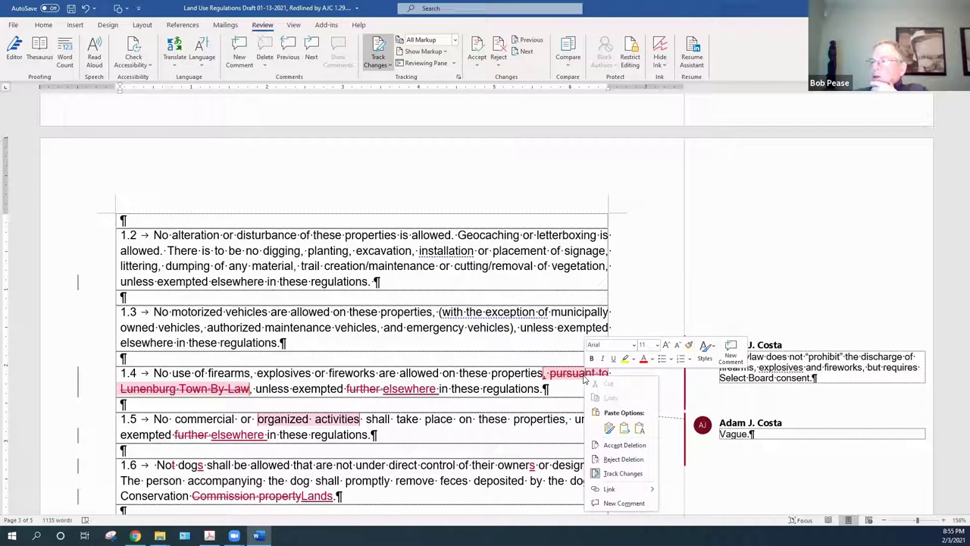
pyautogui.click(607, 445)
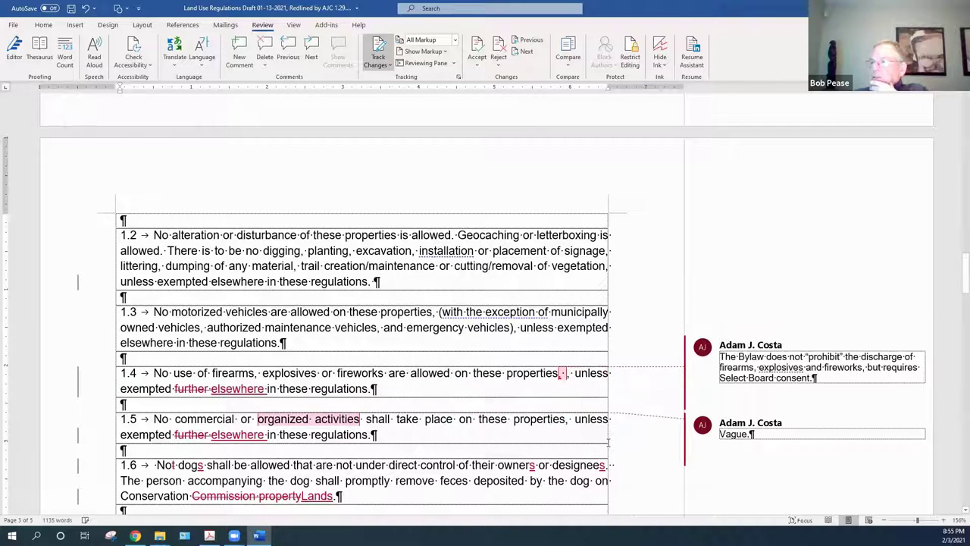
pyautogui.rightClick(561, 376)
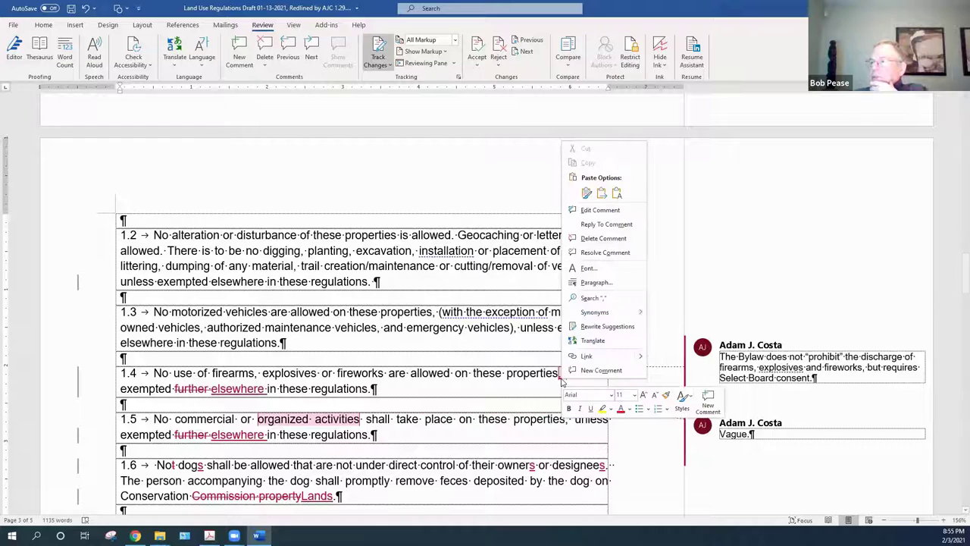
pyautogui.click(593, 240)
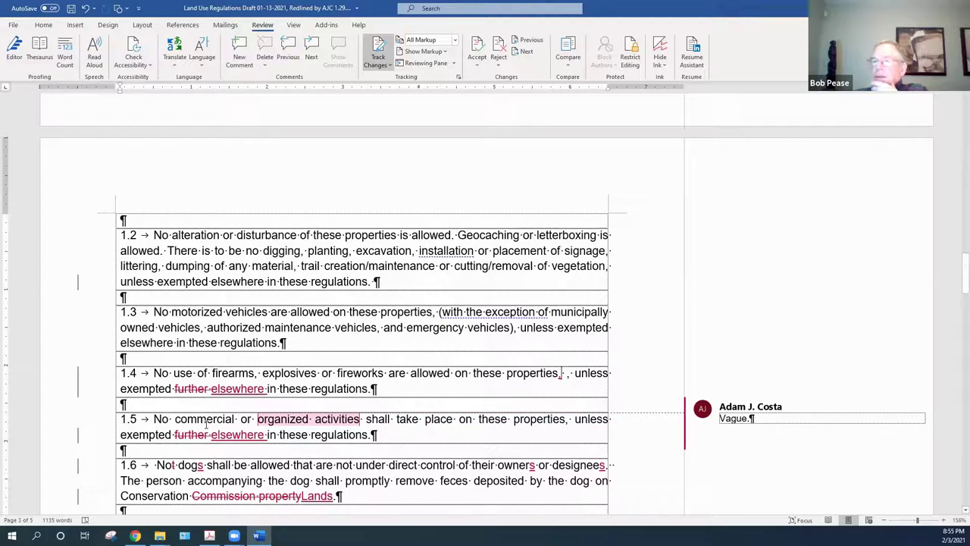
# Accept removing 'further' and inserting 'elsewhere' in items 1.4 and 1.5
pyautogui.rightClick(200, 388)
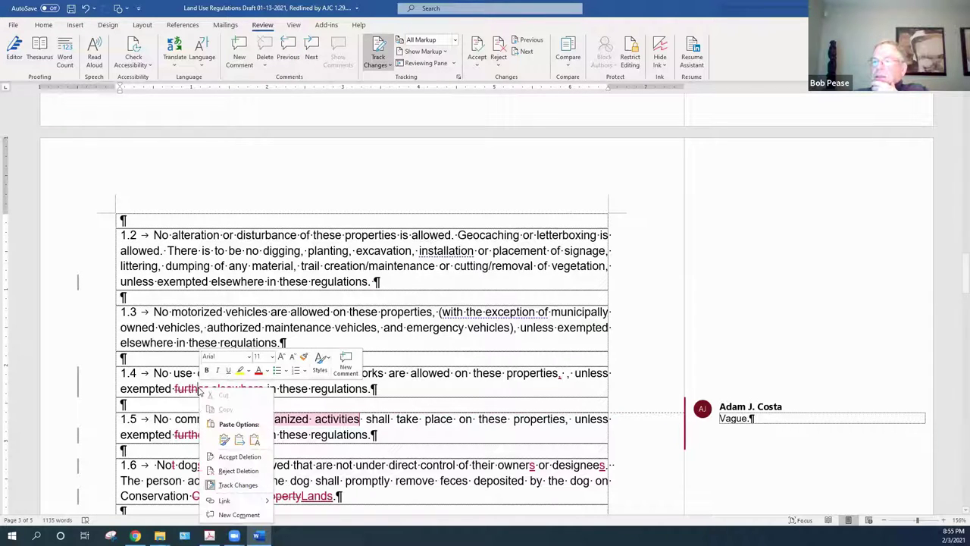
pyautogui.click(235, 457)
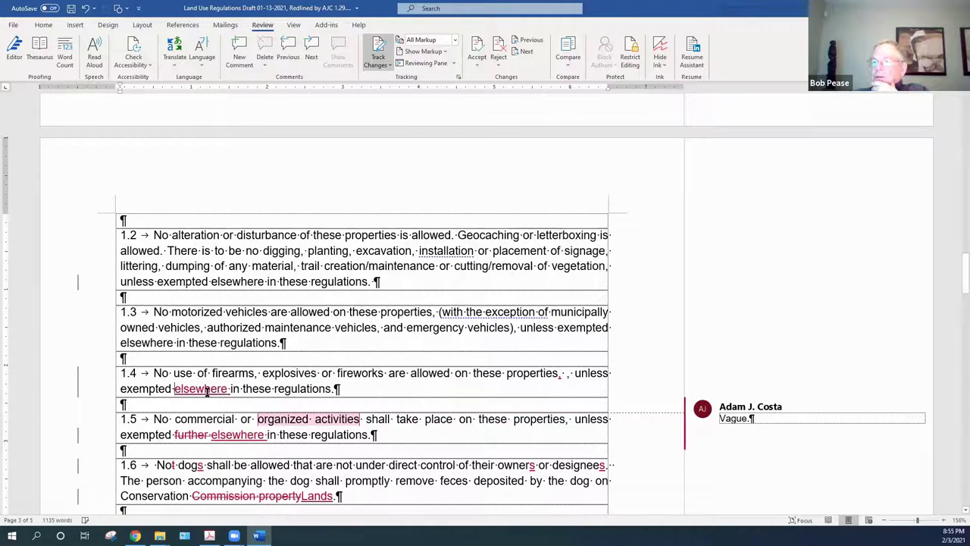
pyautogui.rightClick(217, 388)
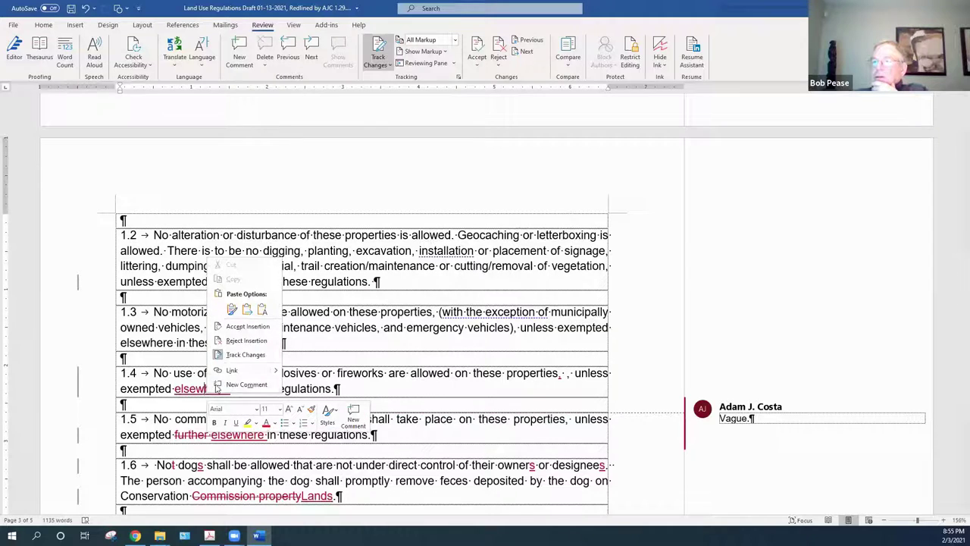
pyautogui.click(247, 325)
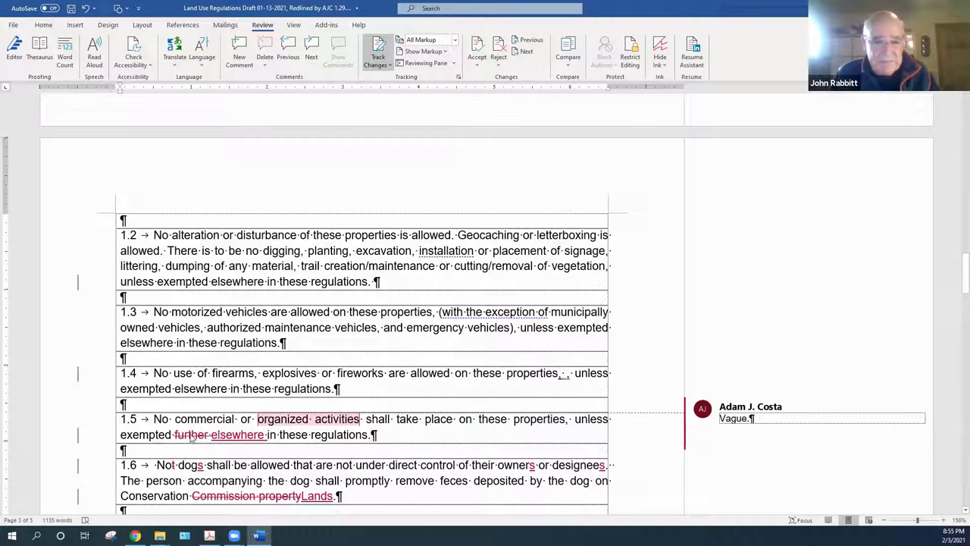
pyautogui.rightClick(205, 434)
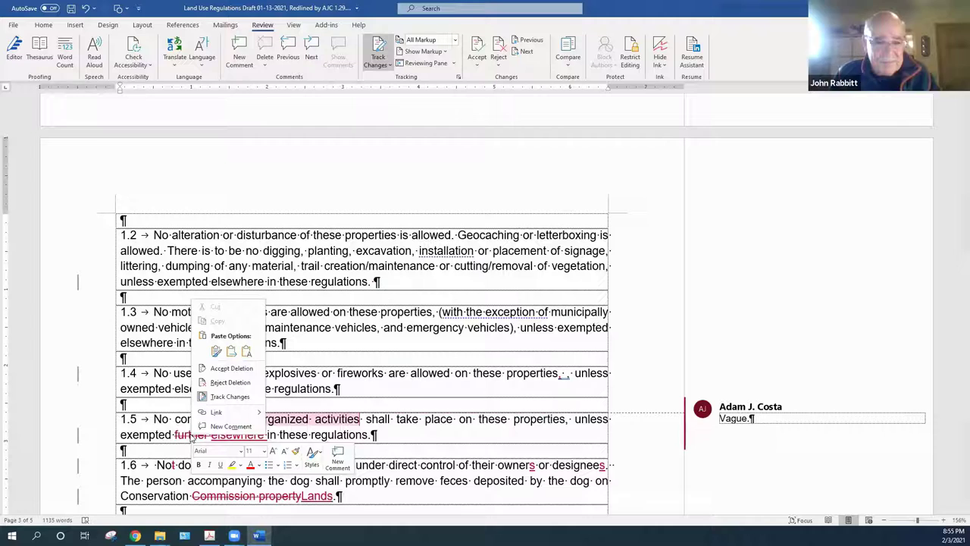
pyautogui.click(222, 371)
pyautogui.rightClick(201, 438)
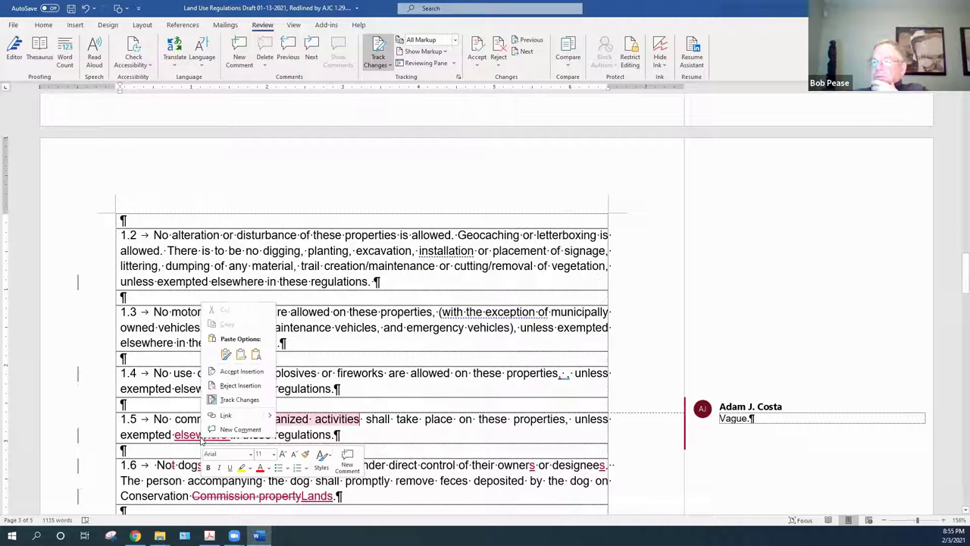
pyautogui.click(240, 372)
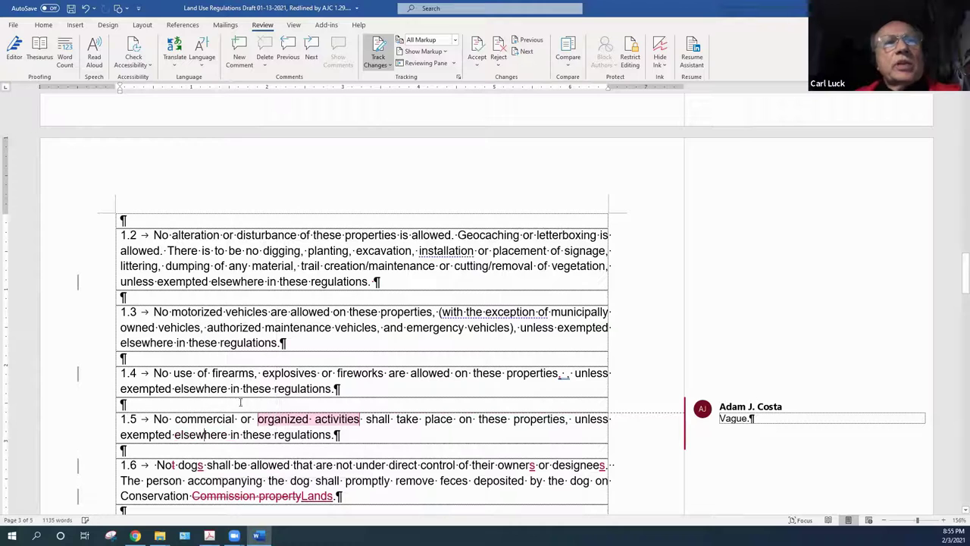
pyautogui.click(387, 419)
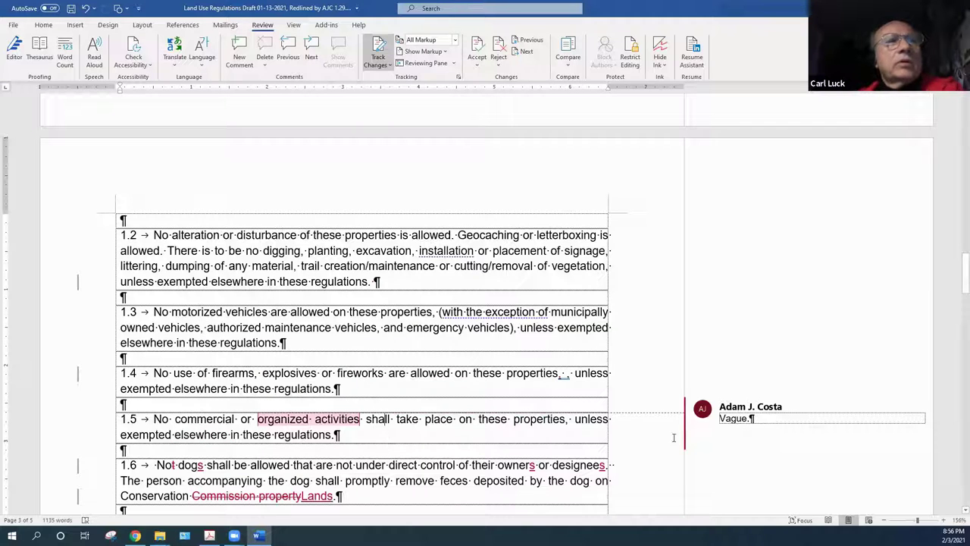
# Delete the 'Vague.' comment attached to 'organized activities' in item 1.5
pyautogui.click(739, 408)
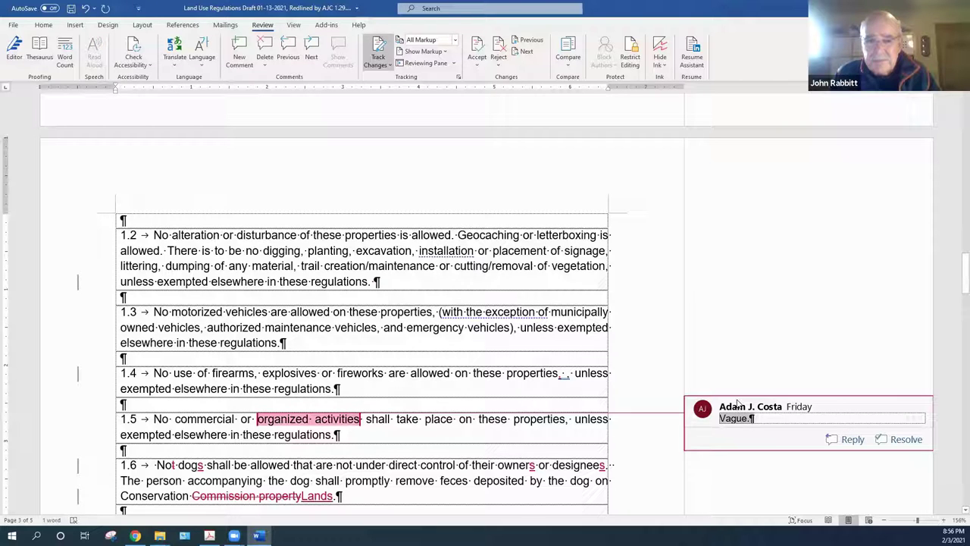
pyautogui.rightClick(737, 402)
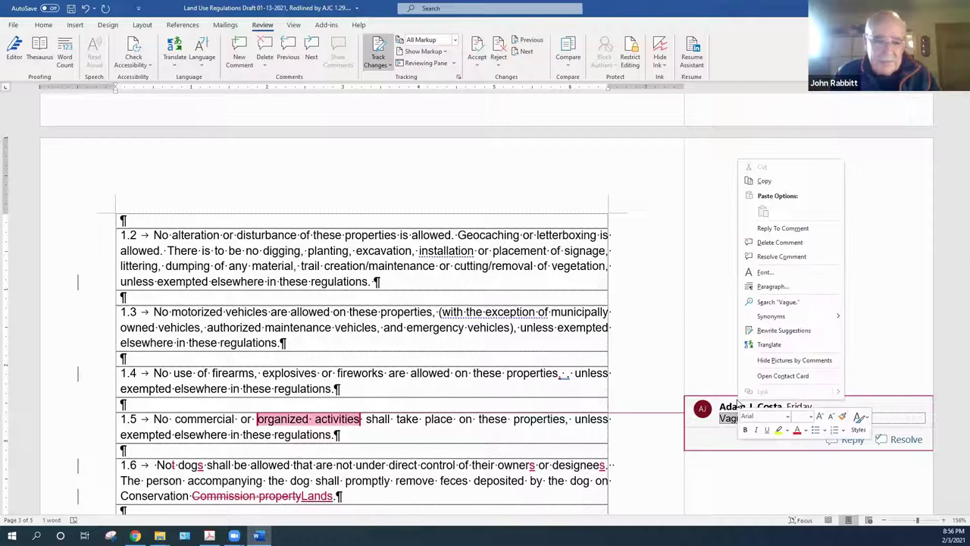
pyautogui.click(772, 243)
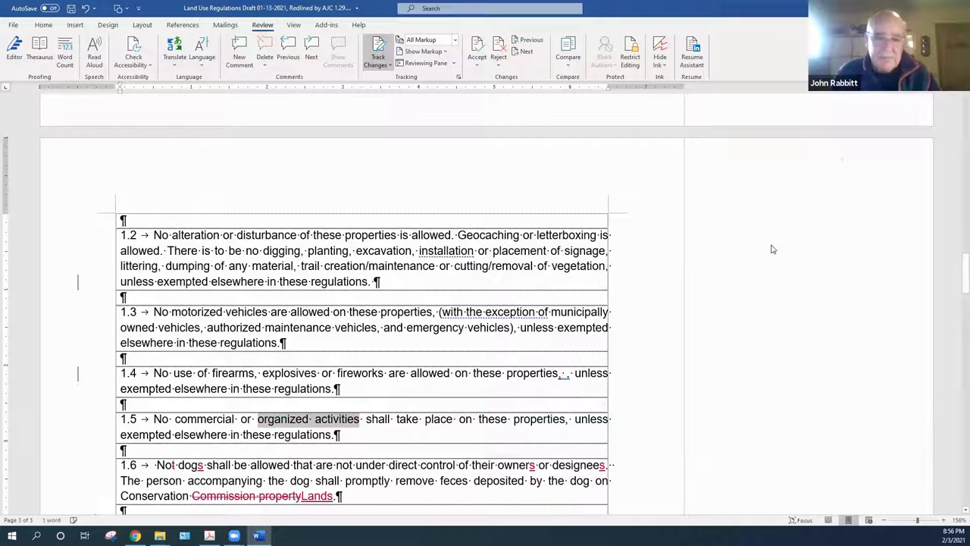
pyautogui.click(360, 441)
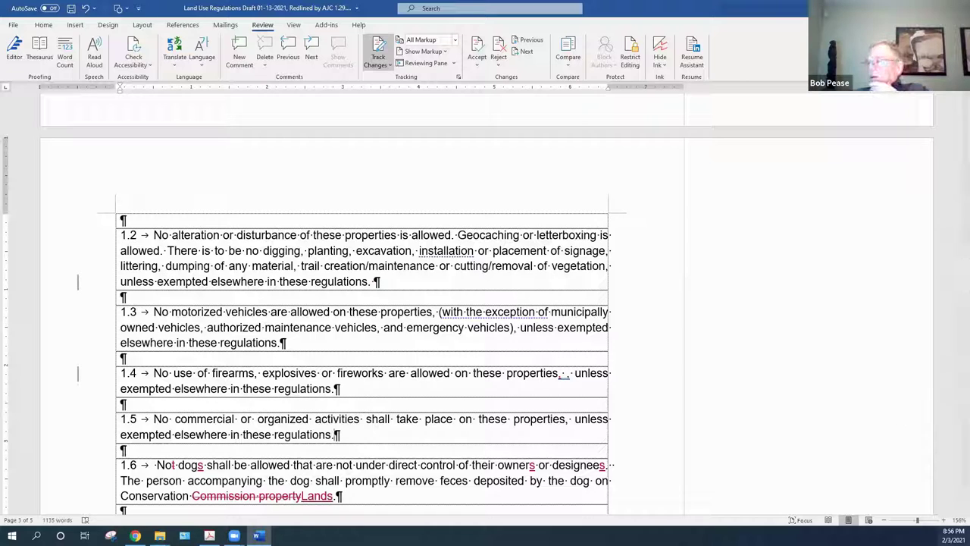
# Undo the stray insertion after 'properties,' in item 1.4 and accept the tracked deletion and insertion there
pyautogui.scroll(-2, 956, 515)
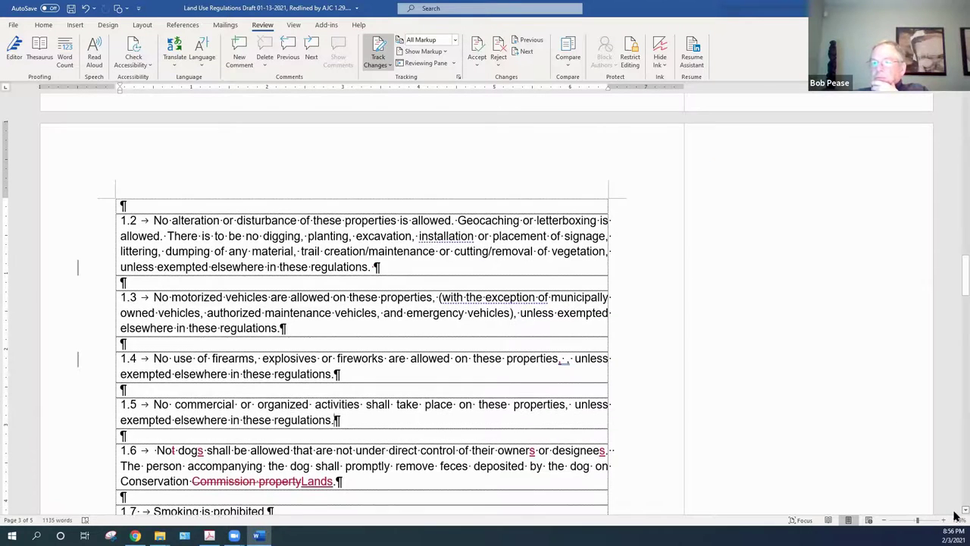
pyautogui.scroll(-1, 956, 516)
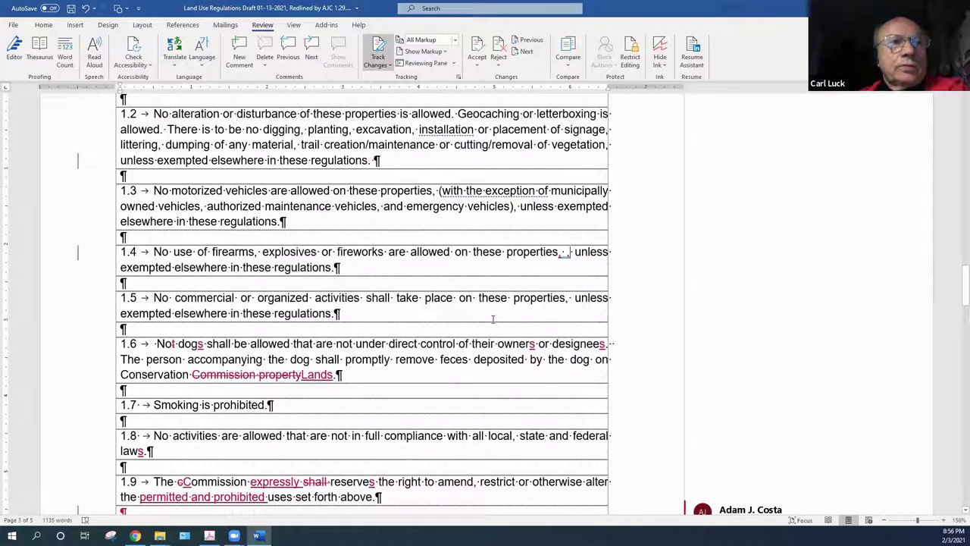
pyautogui.hotkey('ctrl', 'z')
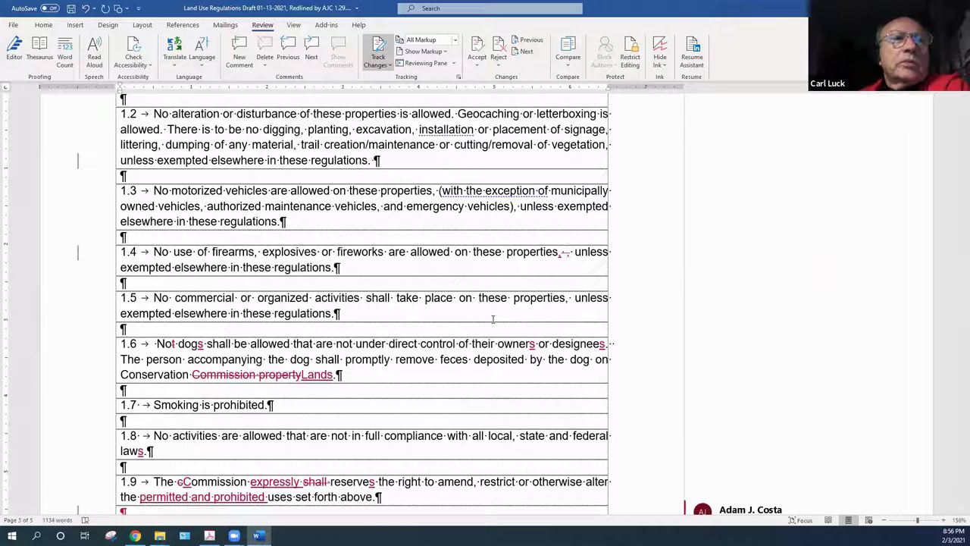
pyautogui.rightClick(566, 254)
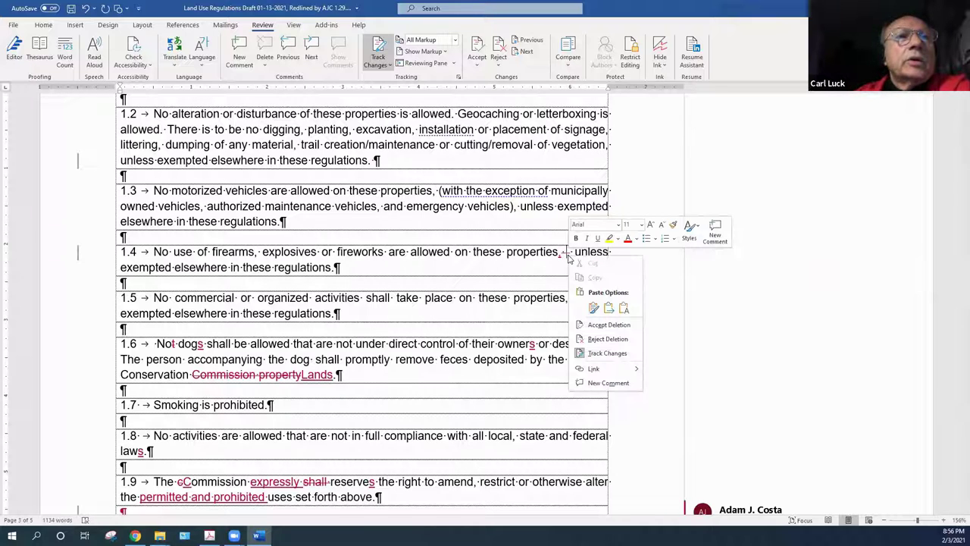
pyautogui.click(592, 324)
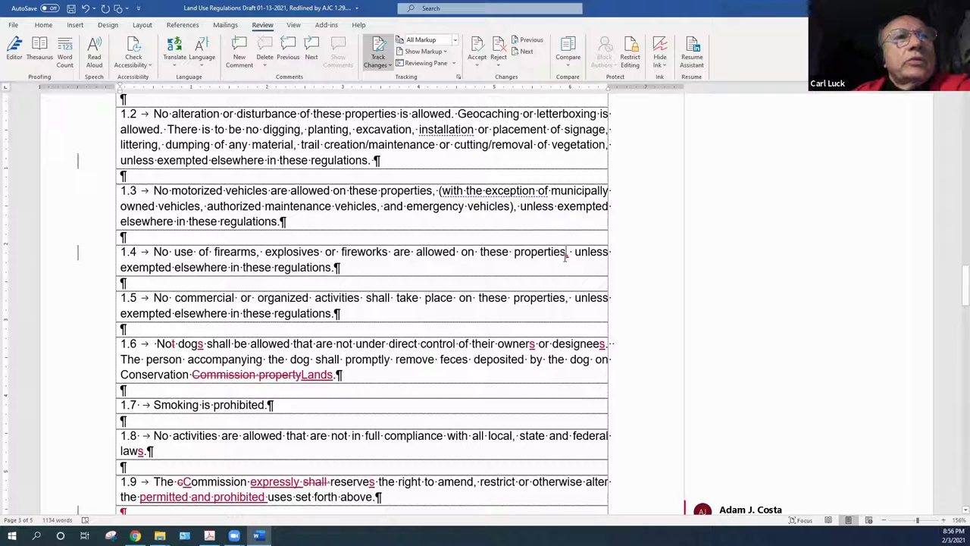
pyautogui.rightClick(567, 255)
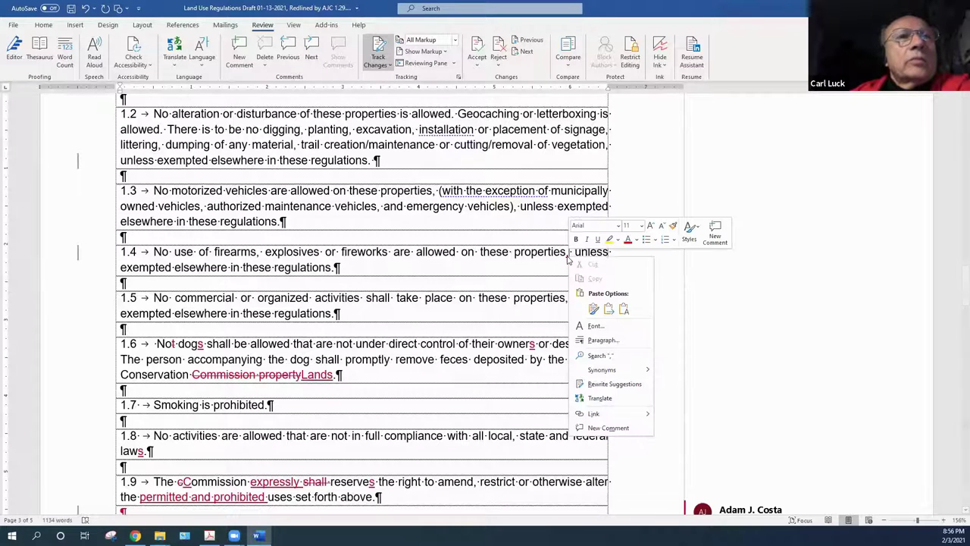
pyautogui.press('Escape')
pyautogui.rightClick(567, 256)
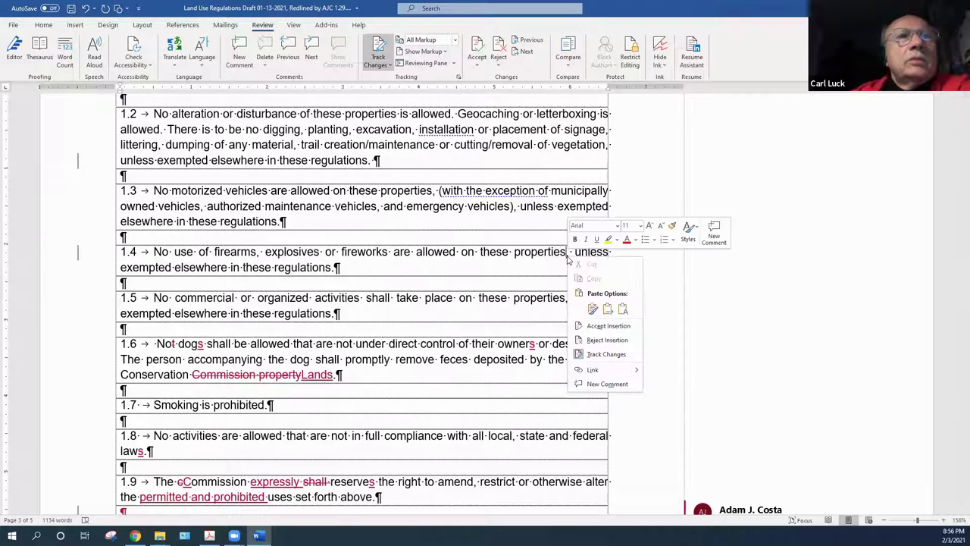
pyautogui.click(604, 327)
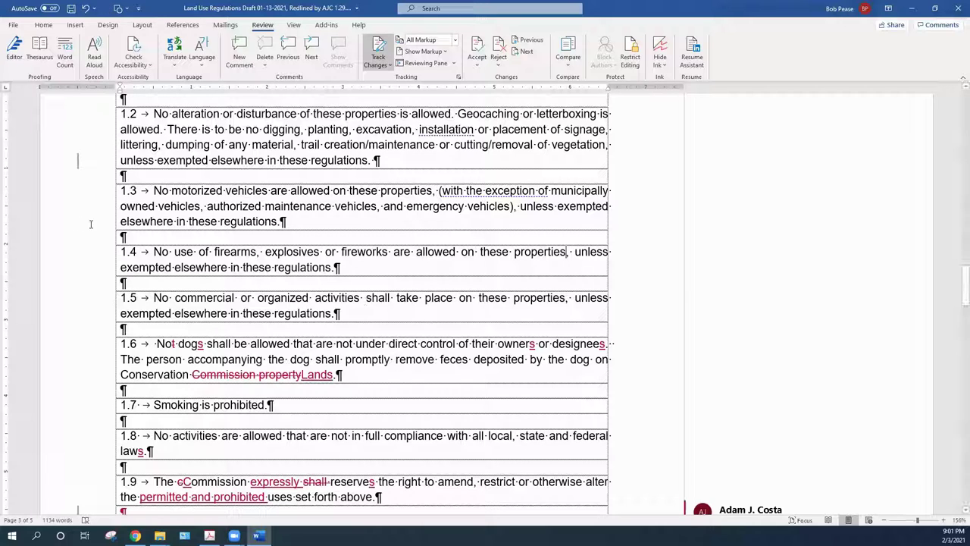
# Cut 'explosives or fireworks' from item 1.4 and accept the tracked deletion
pyautogui.moveTo(265, 252); pyautogui.dragTo(373, 255)
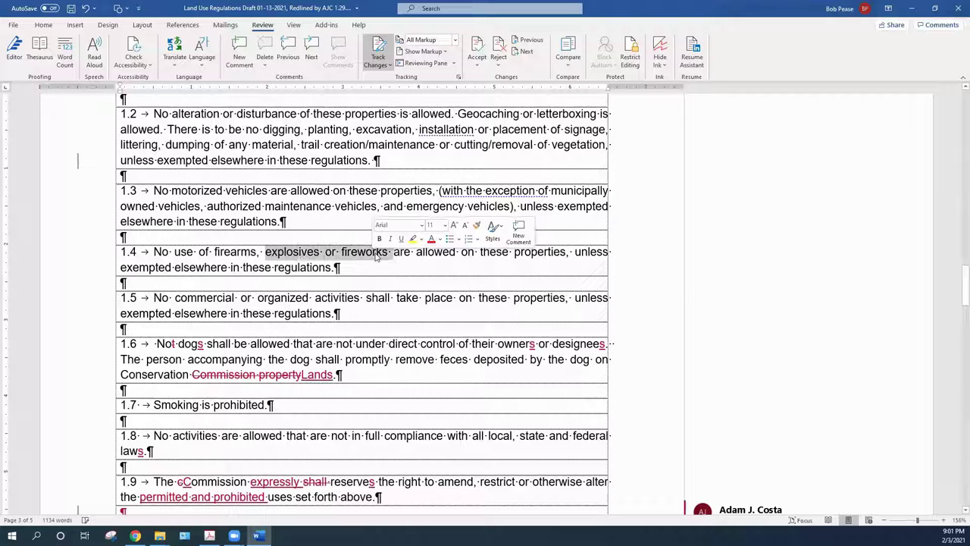
pyautogui.rightClick(374, 257)
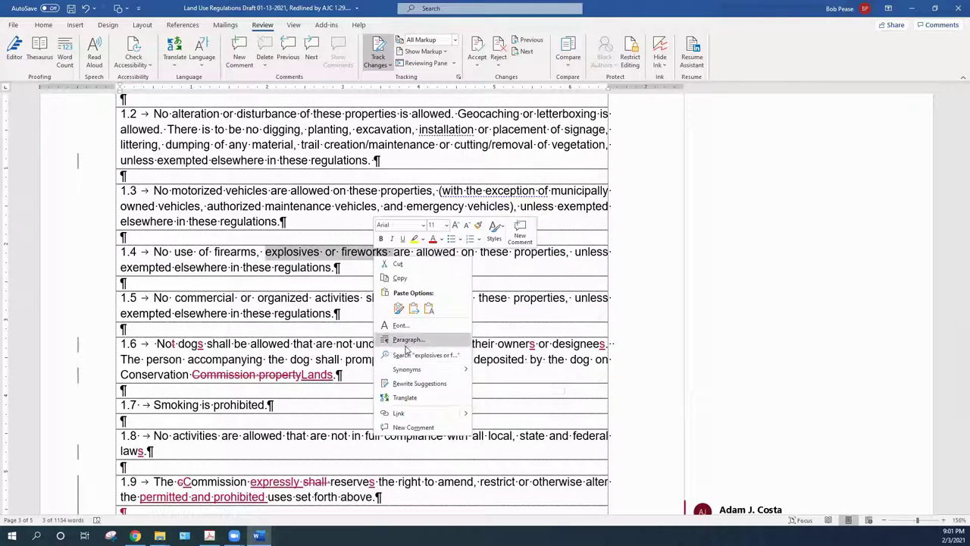
pyautogui.rightClick(339, 252)
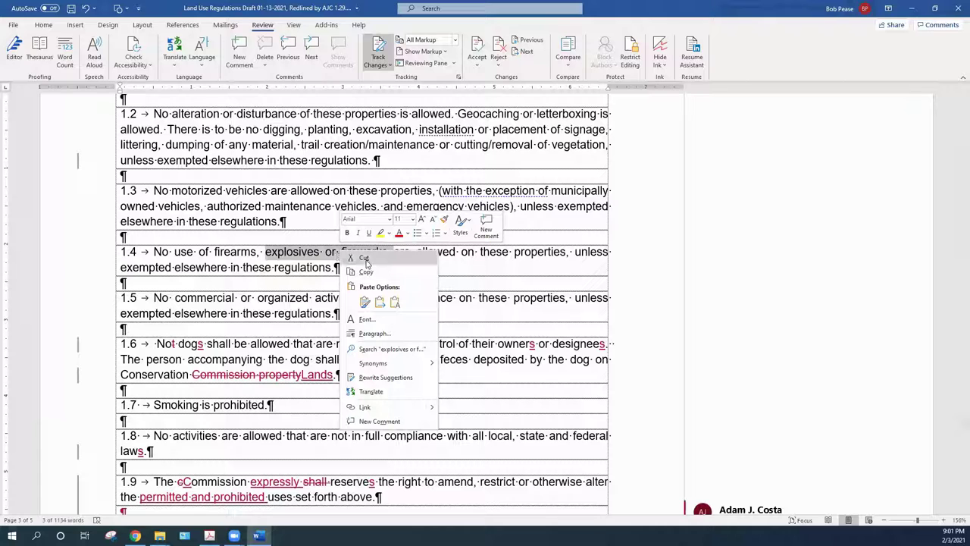
pyautogui.click(364, 259)
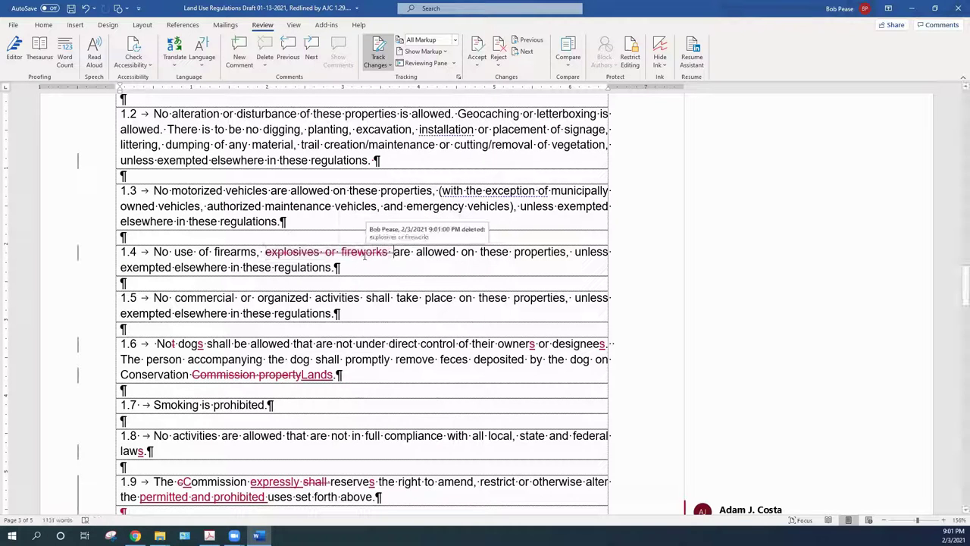
pyautogui.rightClick(365, 256)
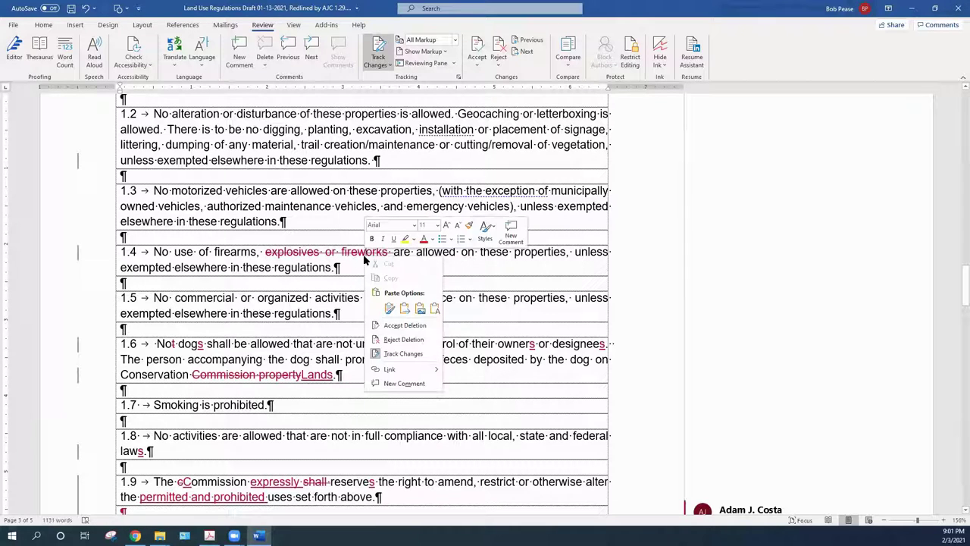
pyautogui.click(395, 325)
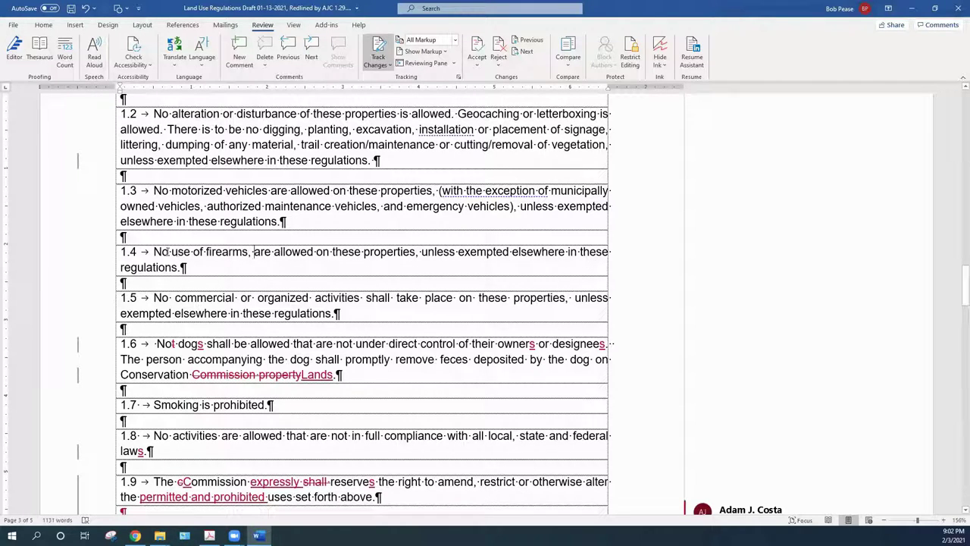
# In item 1.4, replace 'No' with 'The' and 'are' with 'is not'
pyautogui.moveTo(167, 252); pyautogui.dragTo(155, 254)
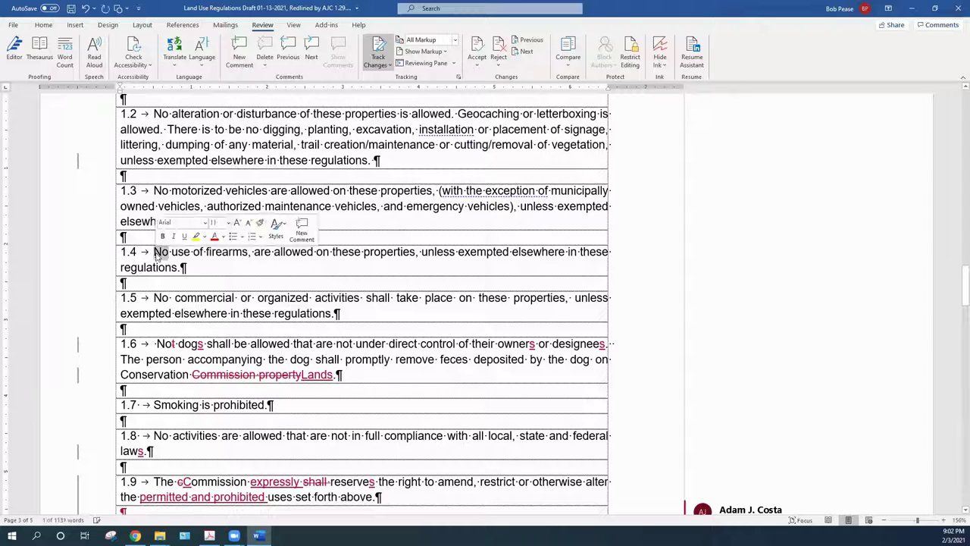
pyautogui.write('The')
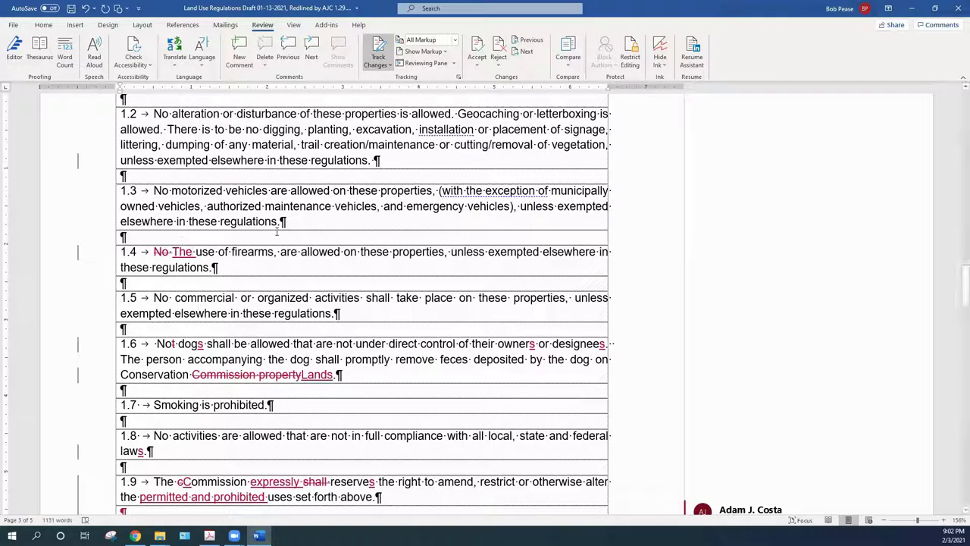
pyautogui.click(296, 252)
pyautogui.moveTo(295, 254); pyautogui.dragTo(273, 255)
pyautogui.write('is')
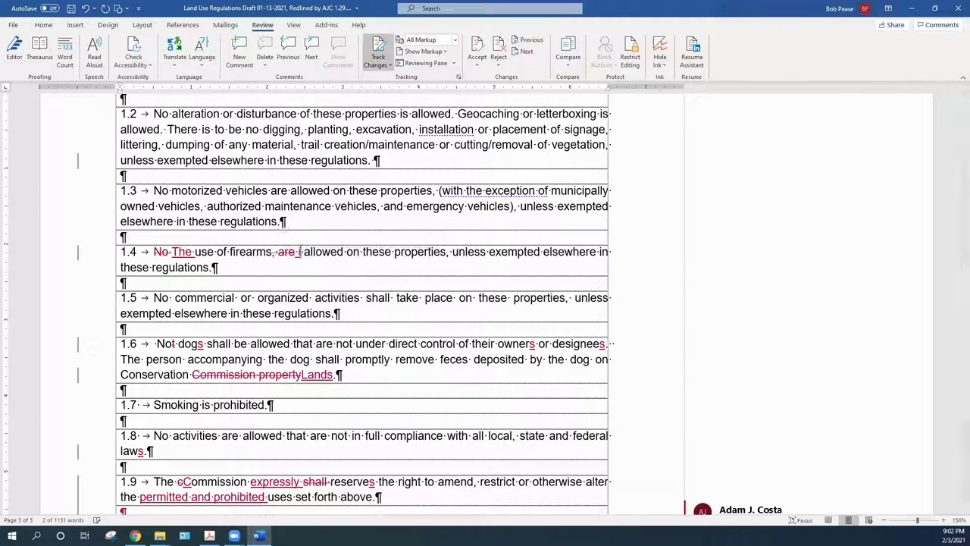
pyautogui.write(' no')
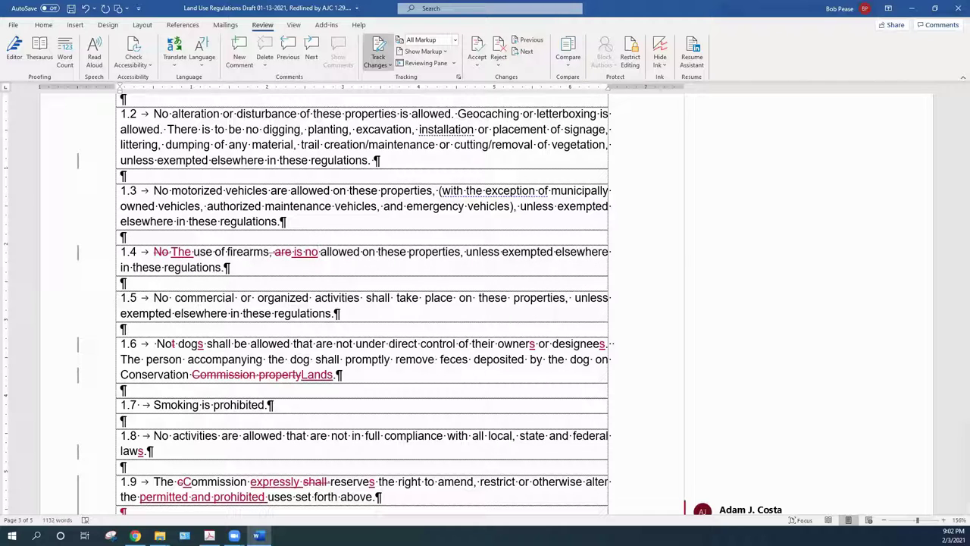
pyautogui.write('t')
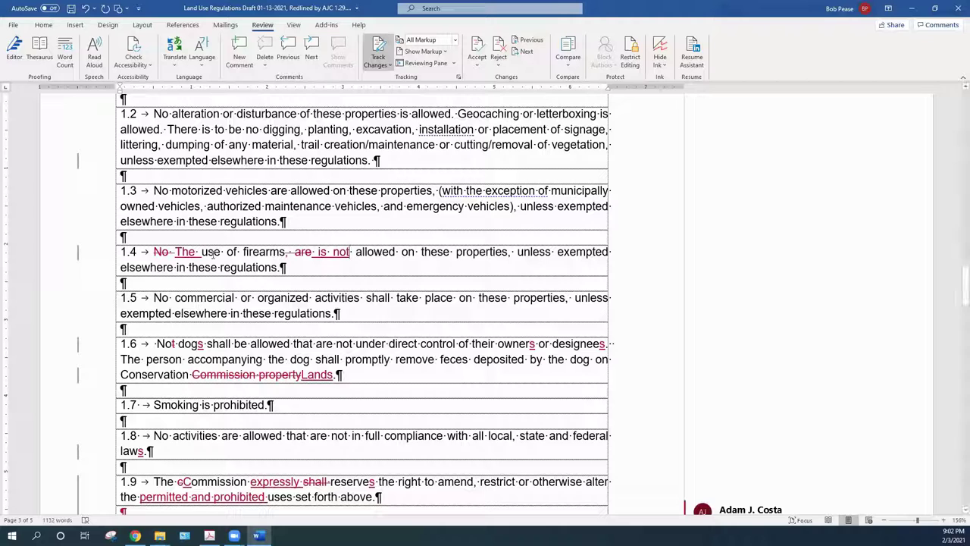
# Accept the four tracked deletions and insertions in item 1.4 so it reads cleanly
pyautogui.rightClick(163, 257)
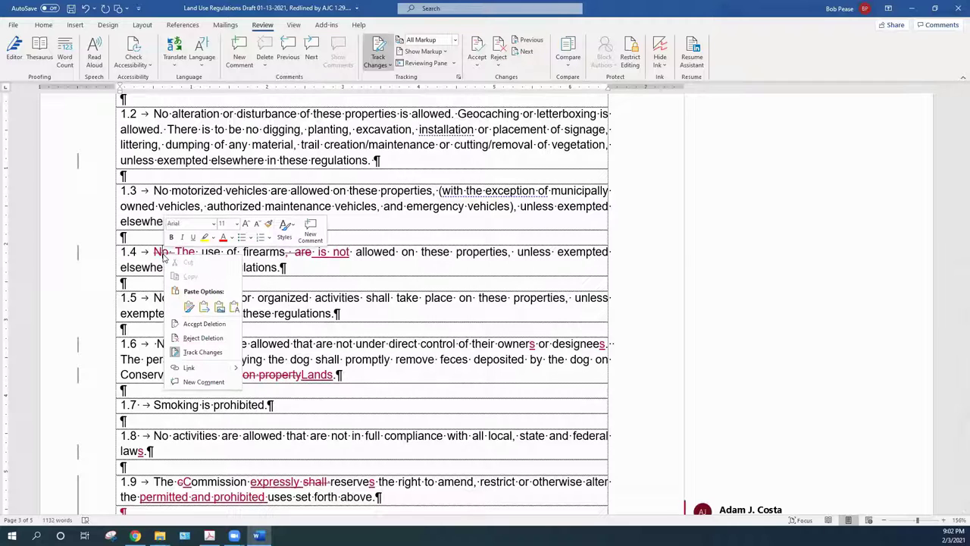
pyautogui.click(193, 325)
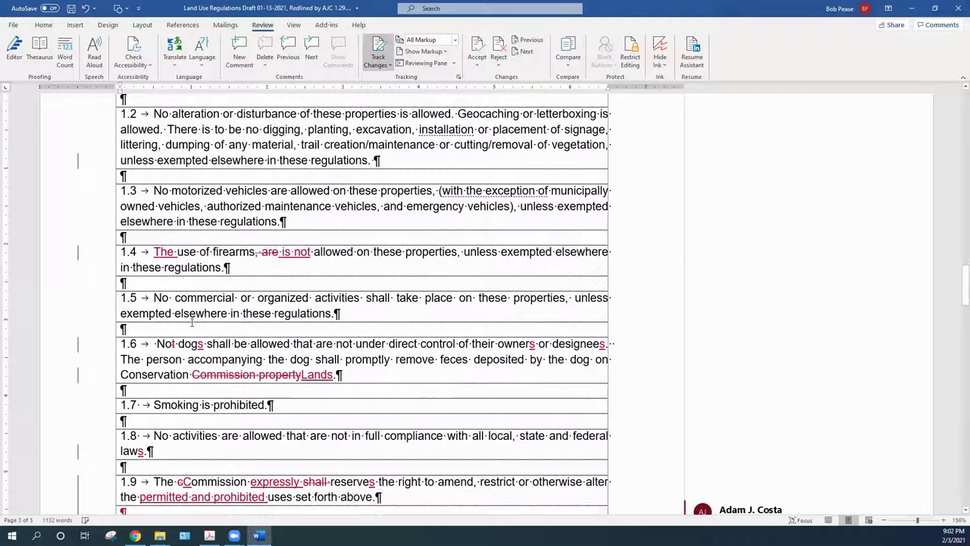
pyautogui.rightClick(161, 258)
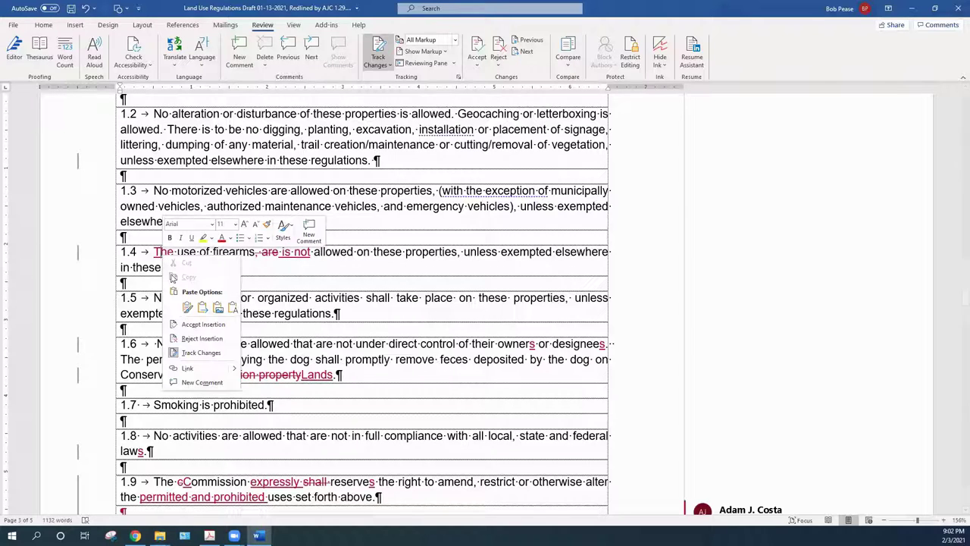
pyautogui.click(196, 324)
pyautogui.rightClick(273, 254)
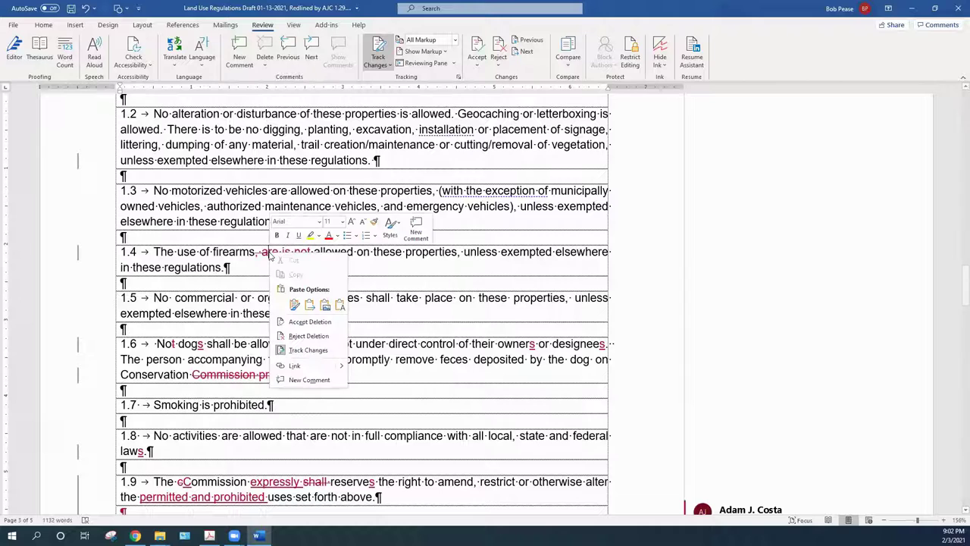
pyautogui.click(295, 324)
pyautogui.rightClick(278, 262)
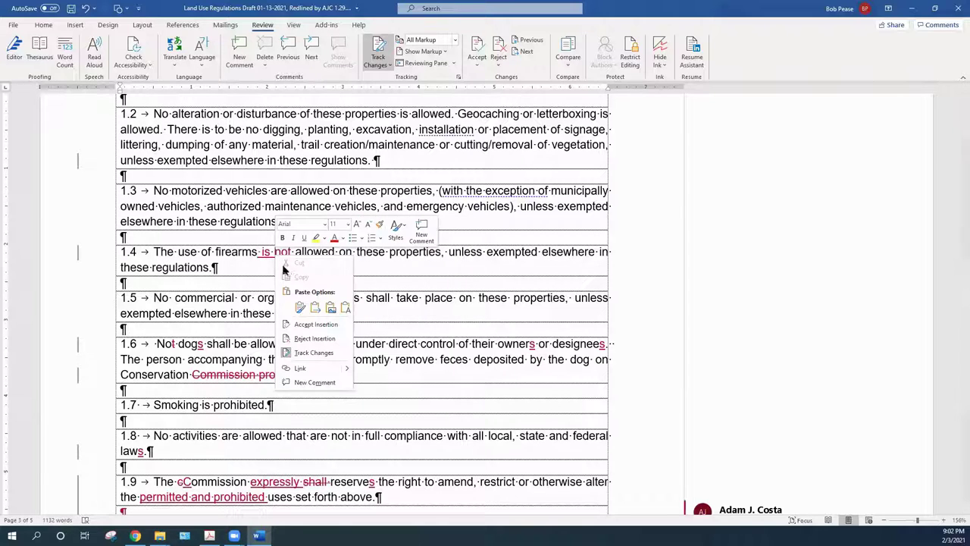
pyautogui.click(307, 324)
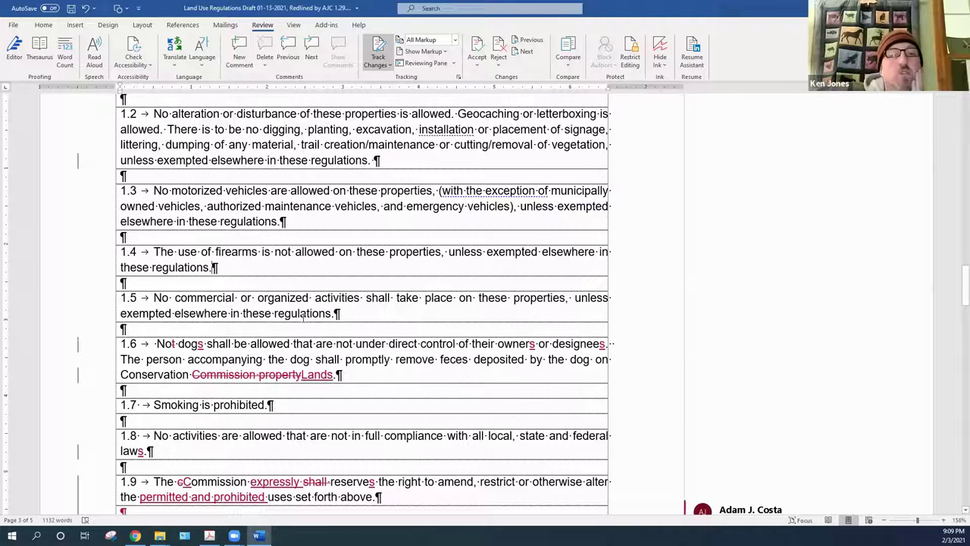
# Look over items 1.3 to 1.6 in the draft, then switch to the Land Use Regs folder in File Explorer
pyautogui.rightClick(175, 344)
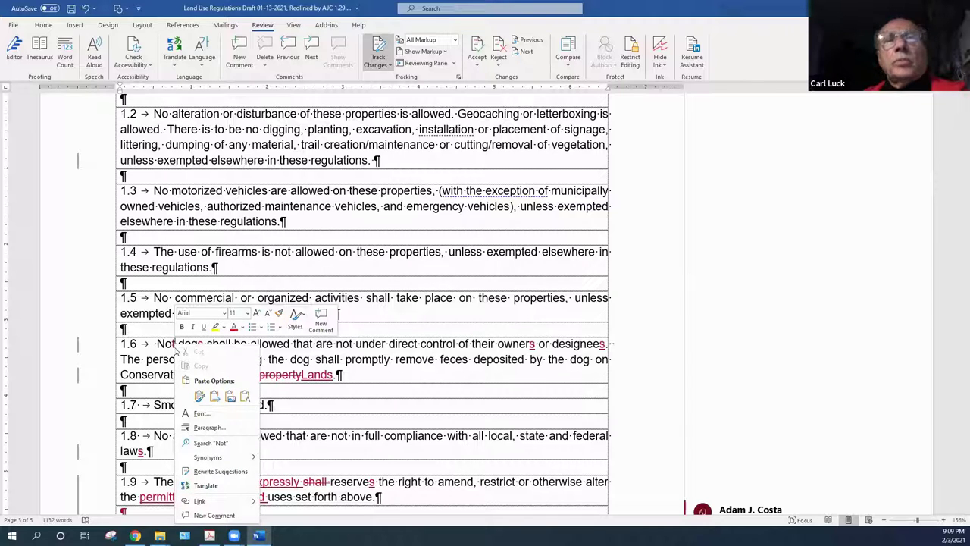
pyautogui.press('Escape')
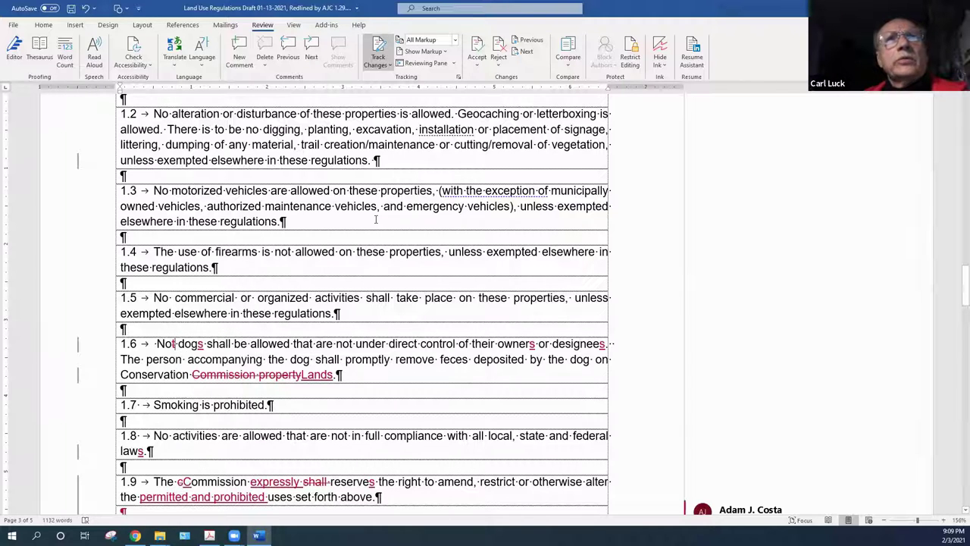
pyautogui.click(372, 206)
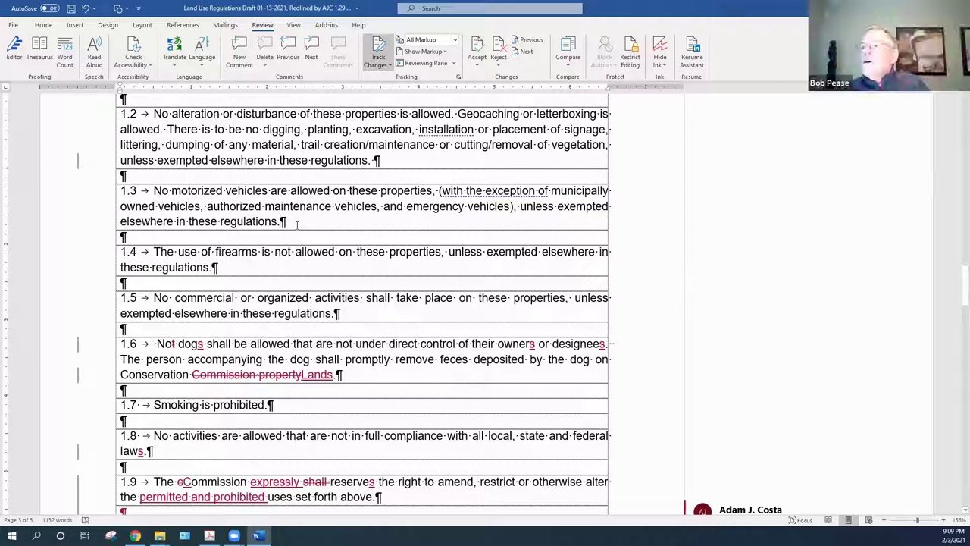
pyautogui.click(248, 268)
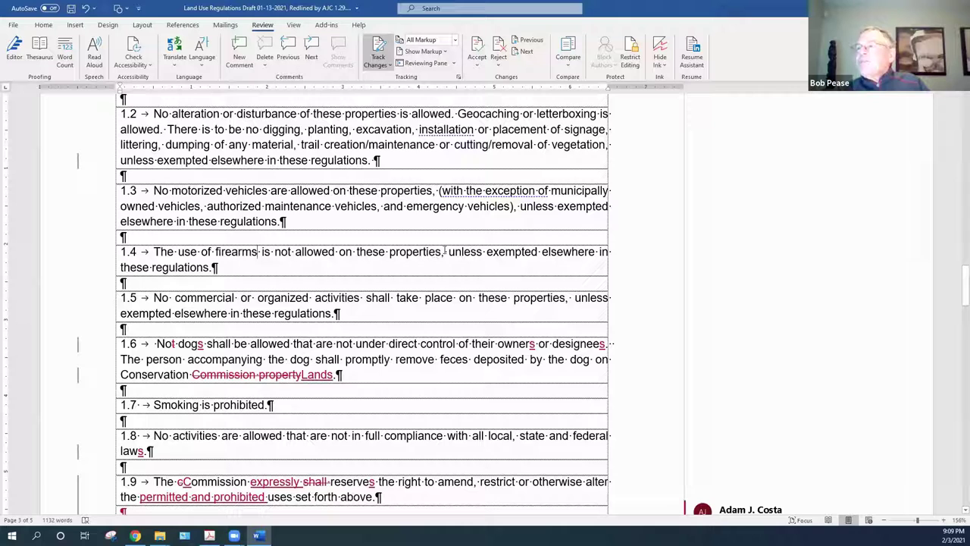
pyautogui.click(237, 268)
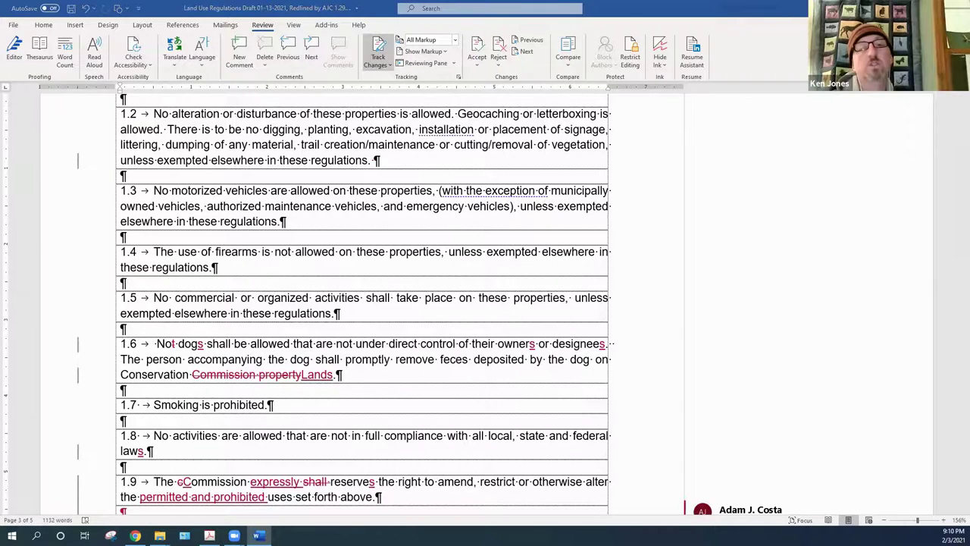
pyautogui.hotkey('alt', 'Tab')
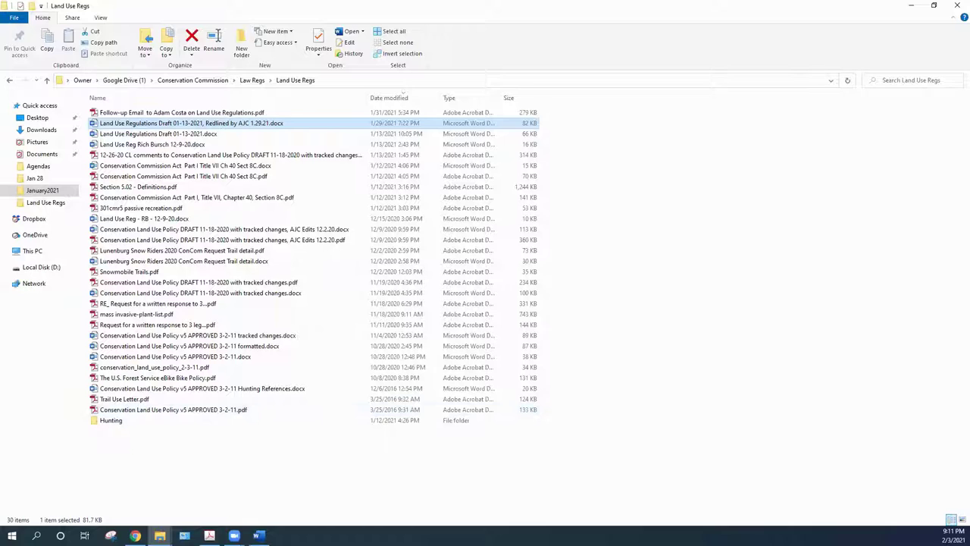
# Return from the Land Use Regs folder to the redlined draft in Word
pyautogui.press('Return')
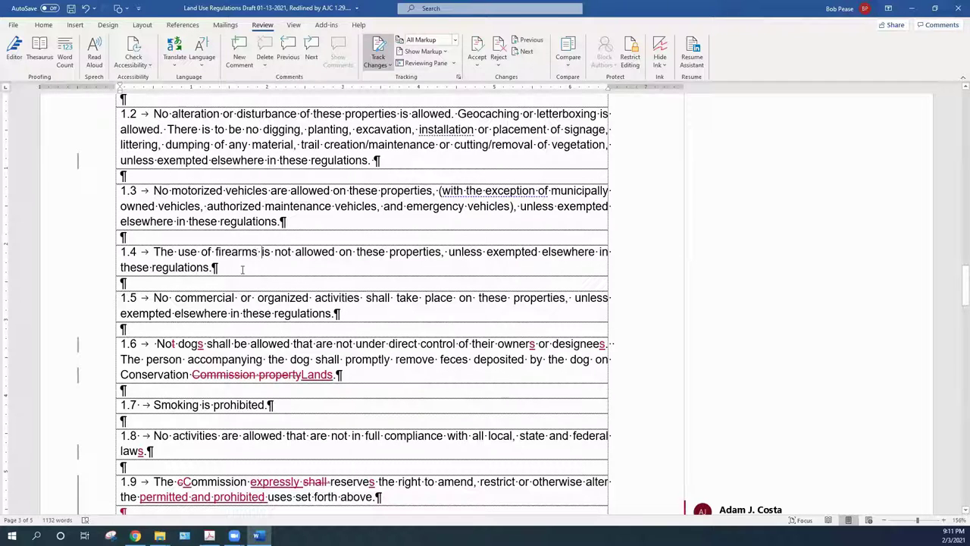
# After 'firearms' in 1.4, insert the tracked text ', pellet guns, paint guns, or'
pyautogui.click(257, 253)
pyautogui.write(', ')
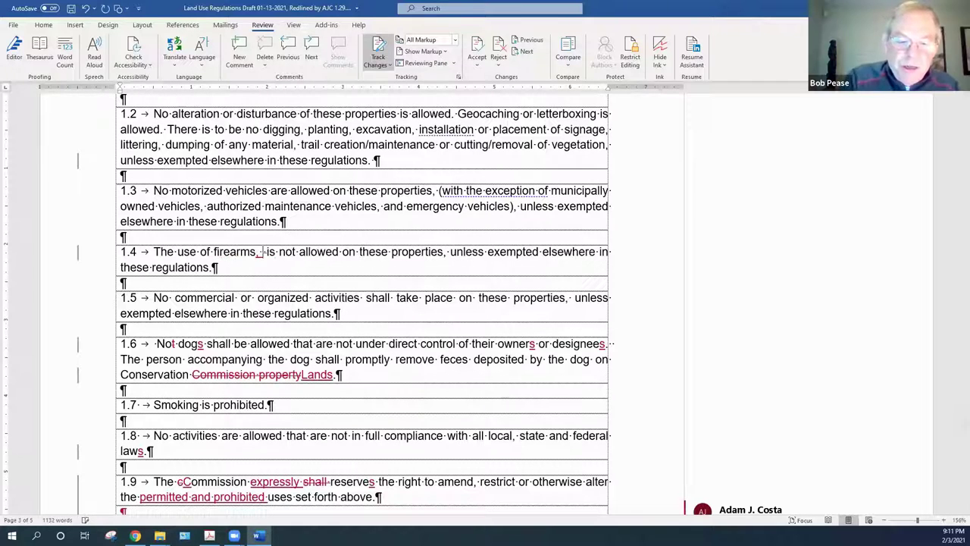
pyautogui.write('pe')
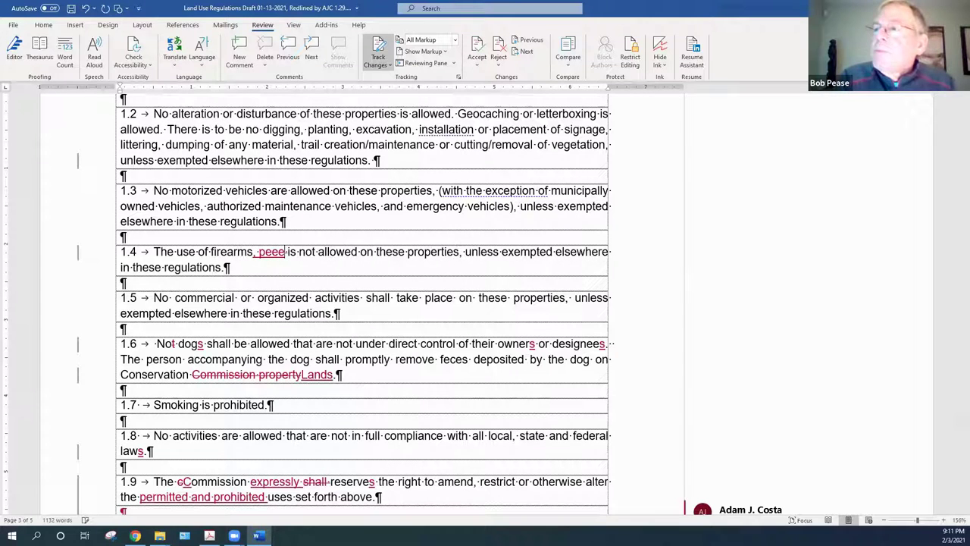
pyautogui.write('ll')
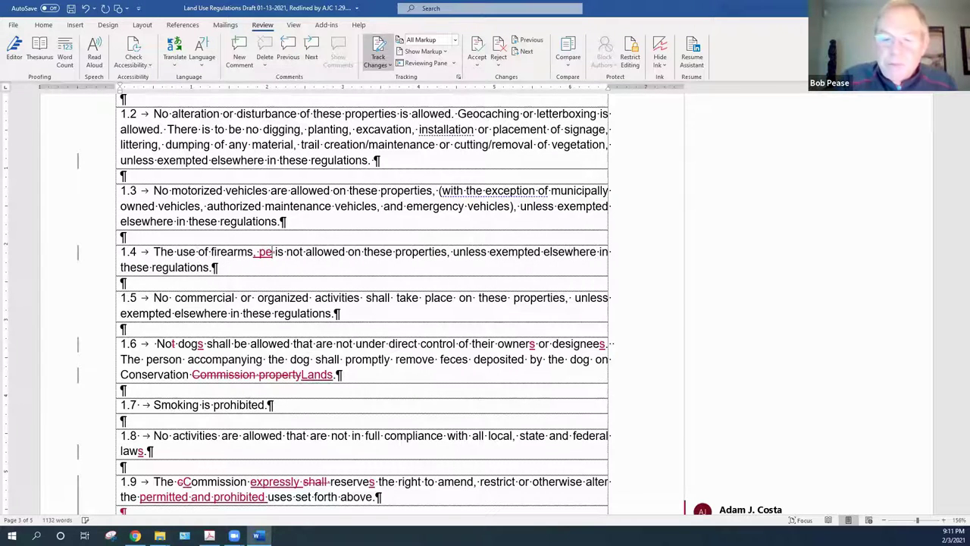
pyautogui.write('et gu')
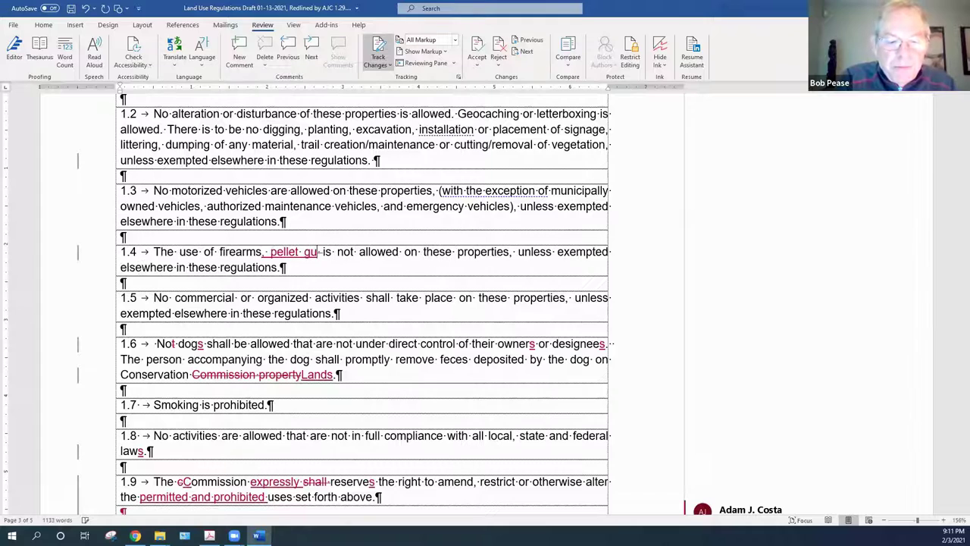
pyautogui.write('ns, pain')
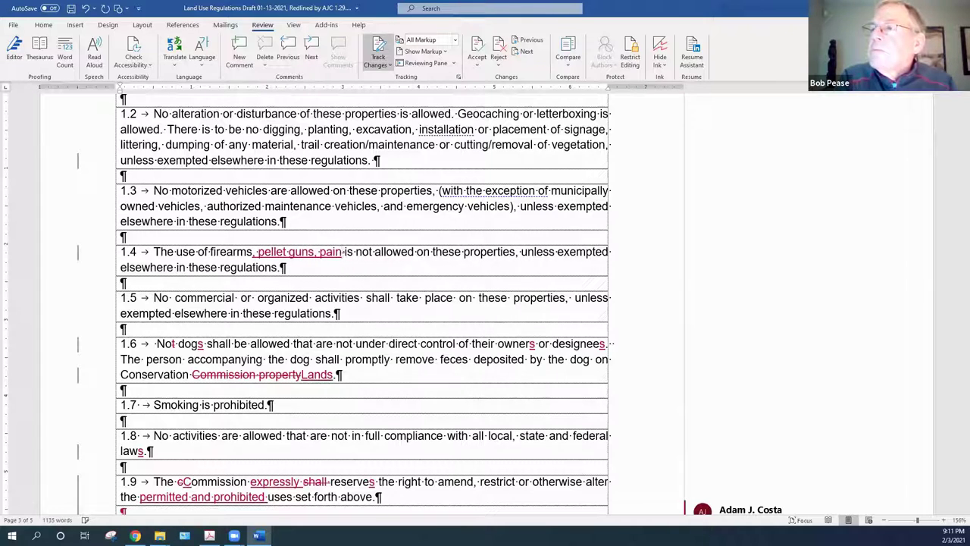
pyautogui.write('t gusn')
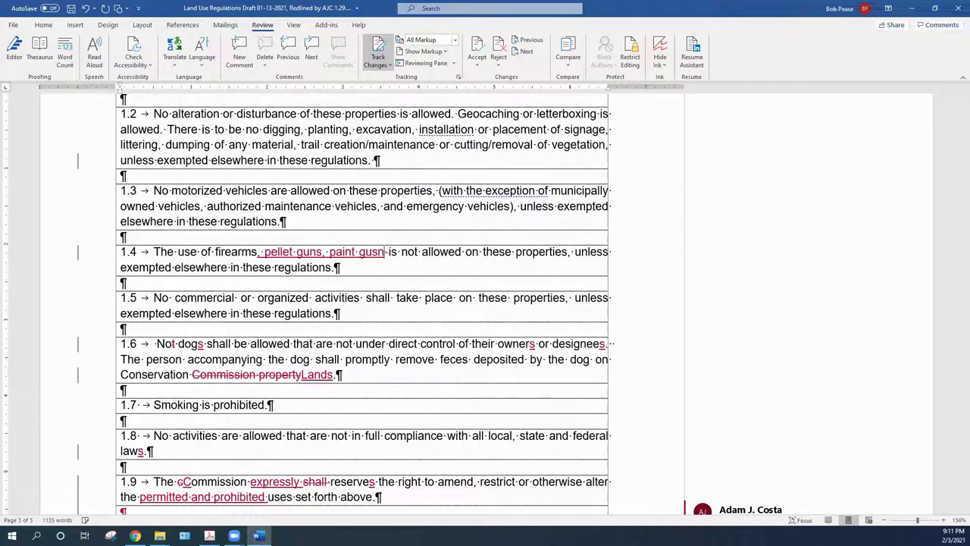
pyautogui.write(', or to')
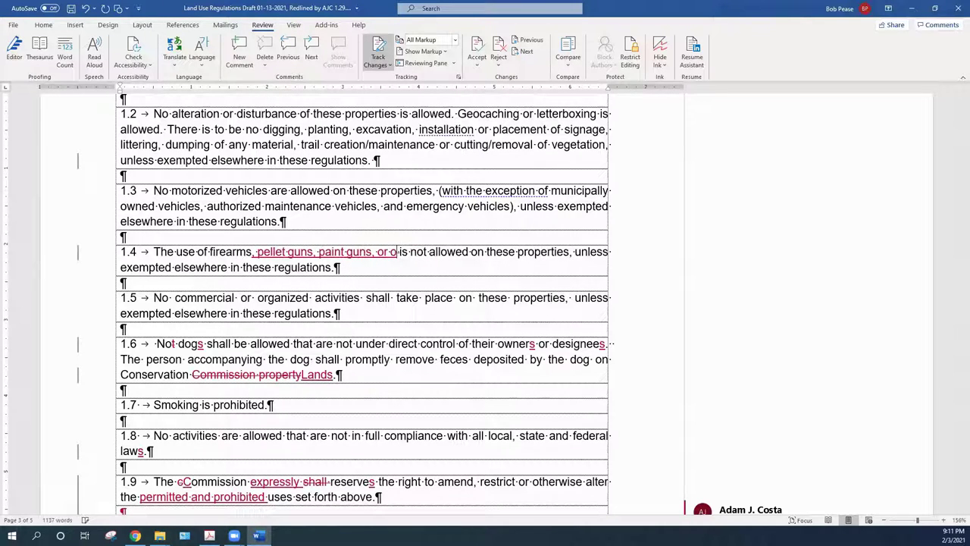
pyautogui.write('ther pro')
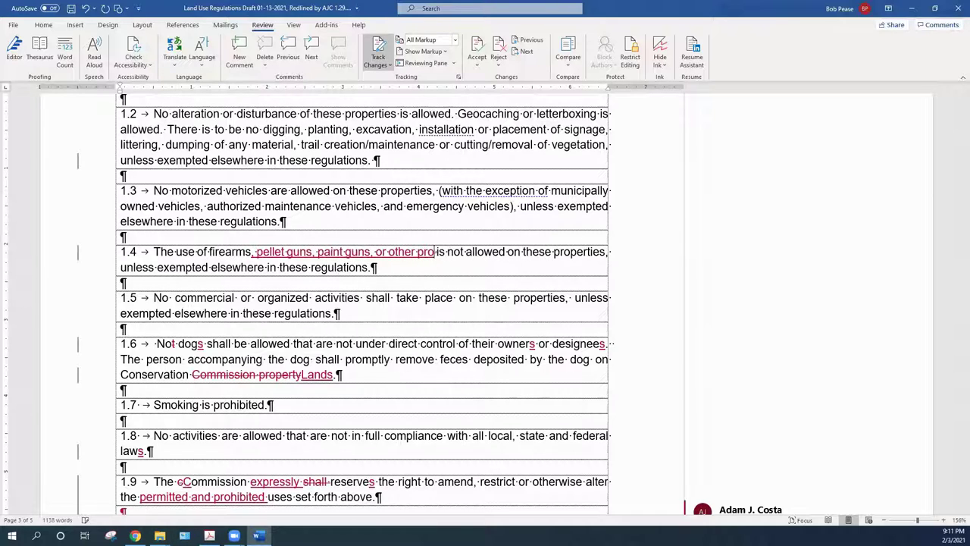
pyautogui.write('jecti')
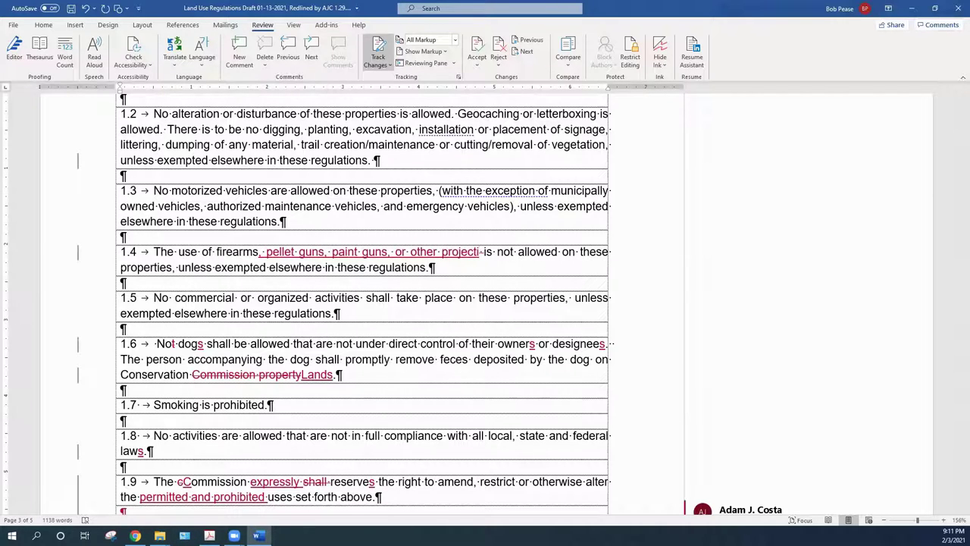
pyautogui.write('le')
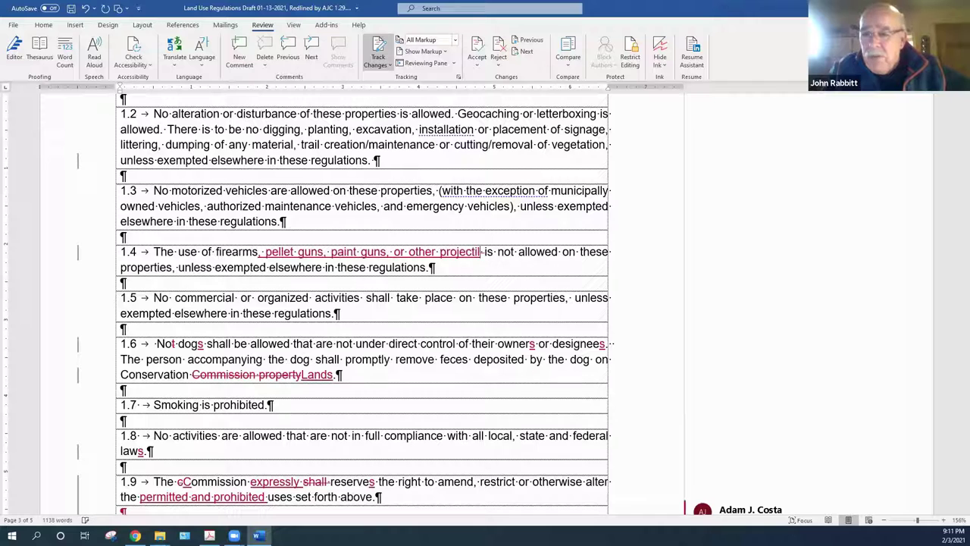
pyautogui.write(' wo')
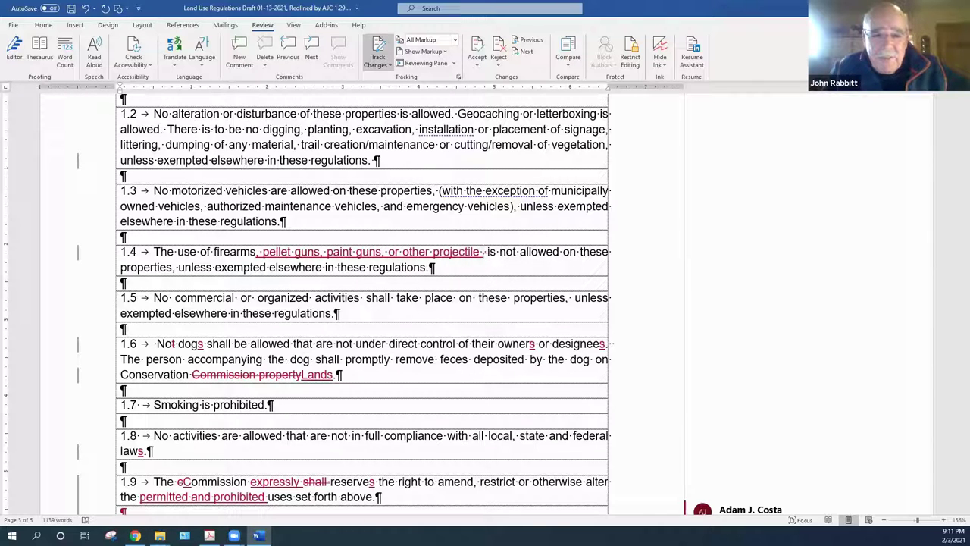
pyautogui.press('BackSpace')
pyautogui.write('e')
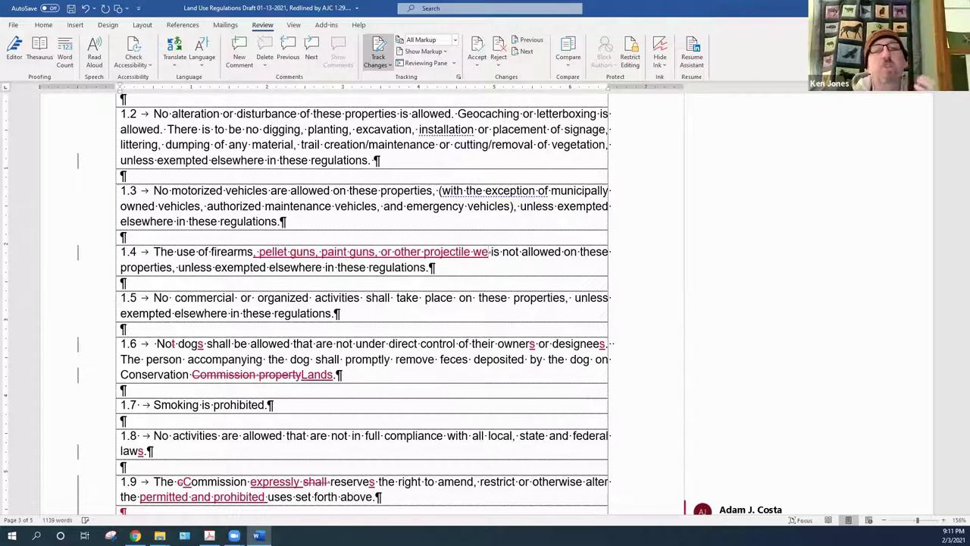
pyautogui.press('BackSpace')
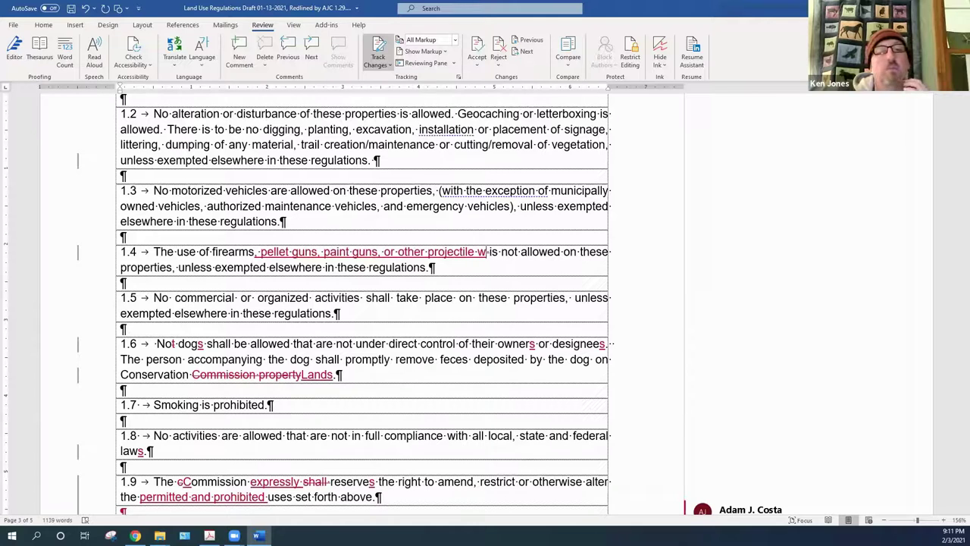
pyautogui.press('BackSpace')
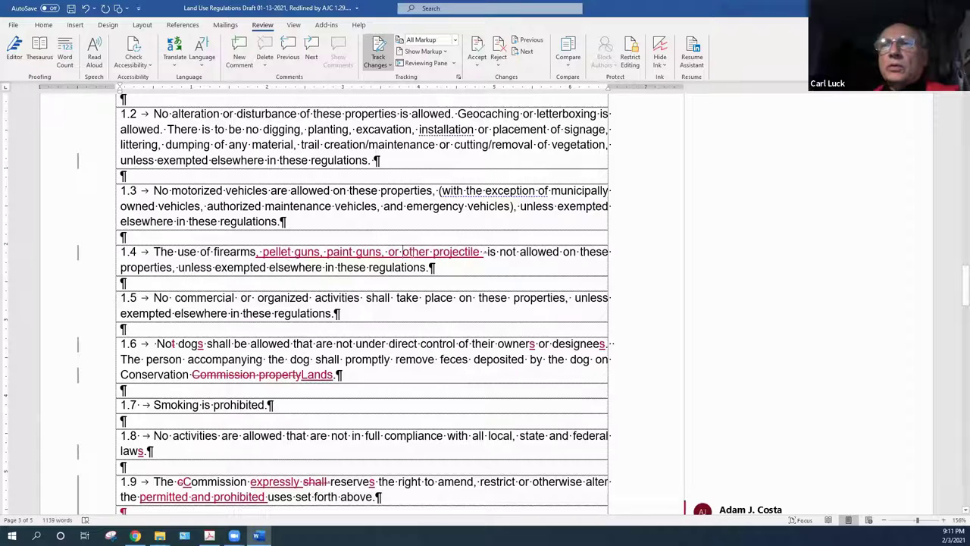
# Insert 'similar non lethal weapons,' and delete the old 'other projectile' wording
pyautogui.click(403, 253)
pyautogui.write('simi')
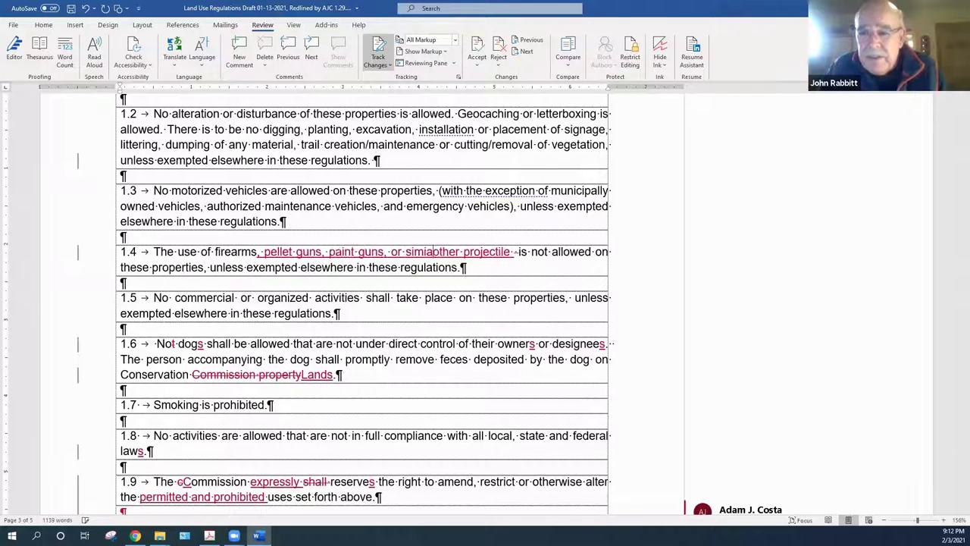
pyautogui.write('la')
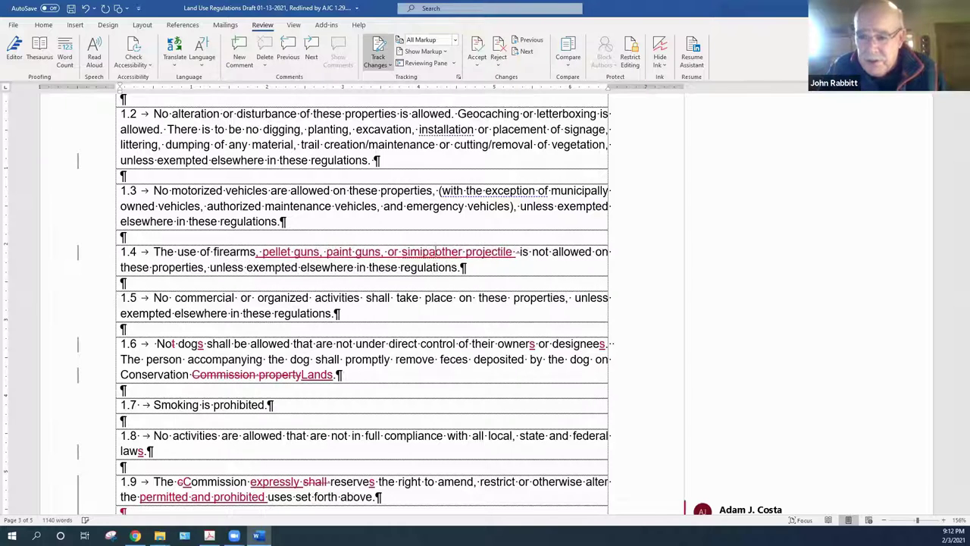
pyautogui.press('BackSpace')
pyautogui.press('BackSpace')
pyautogui.write('lar non ')
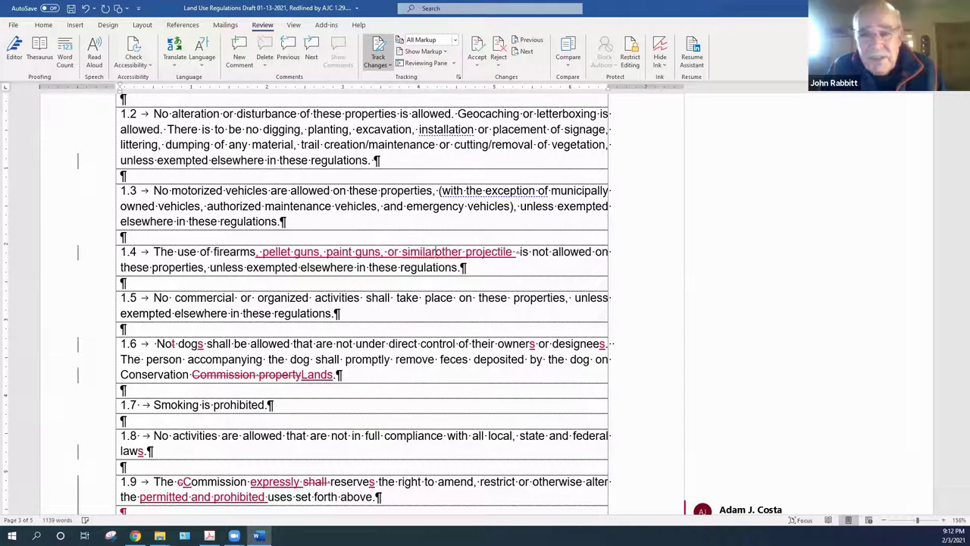
pyautogui.write('le')
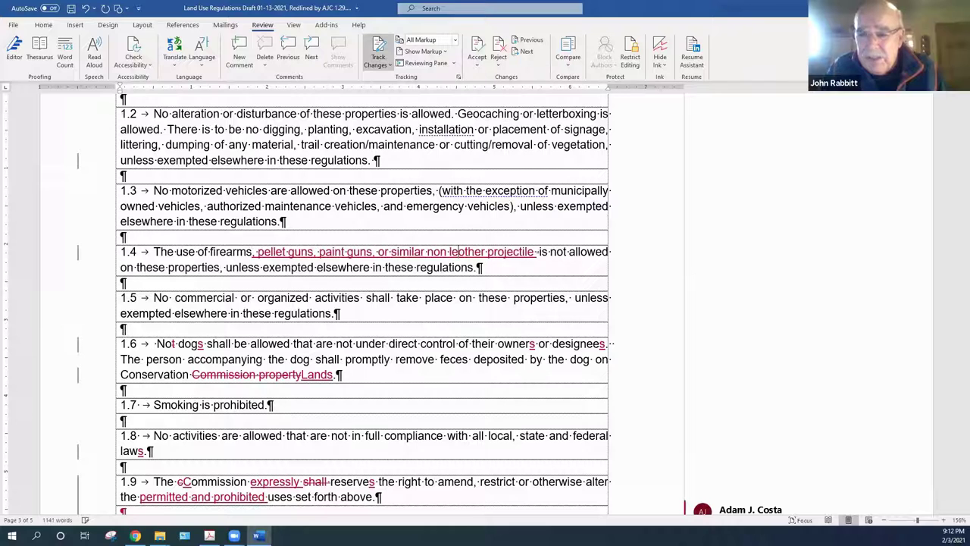
pyautogui.write('thal ')
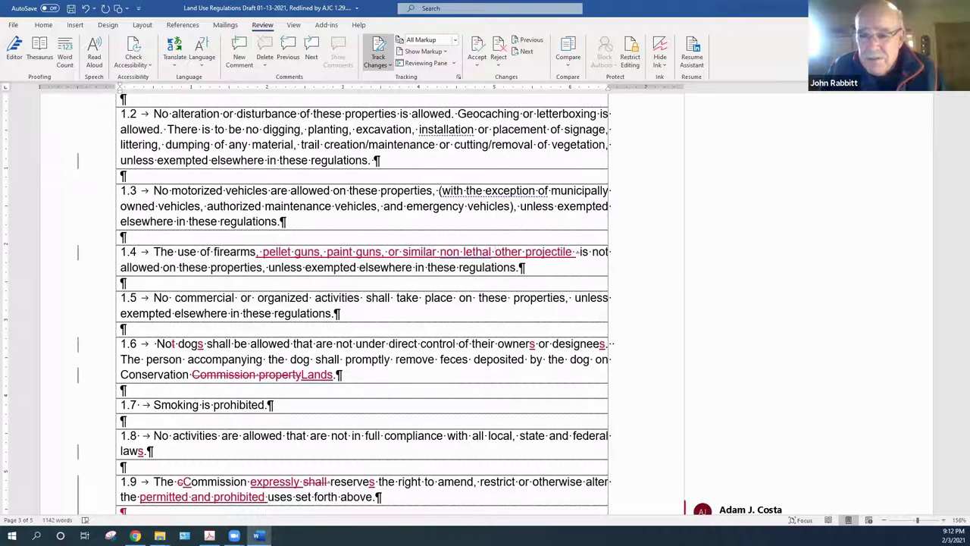
pyautogui.write('weapons,')
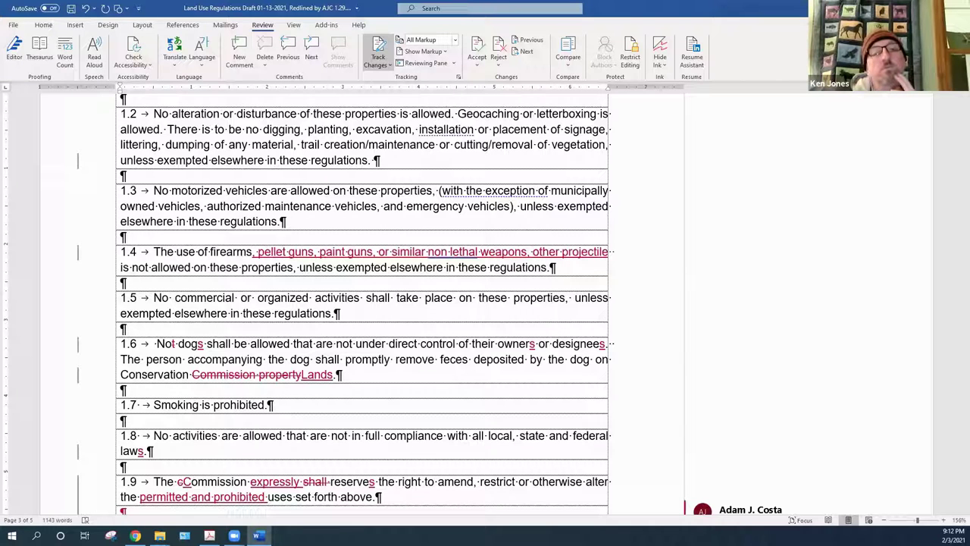
pyautogui.press('BackSpace')
pyautogui.press('BackSpace')
pyautogui.press('BackSpace')
pyautogui.press('BackSpace')
pyautogui.press('BackSpace')
pyautogui.press('BackSpace')
pyautogui.press('BackSpace')
pyautogui.press('BackSpace')
pyautogui.write('weapons,')
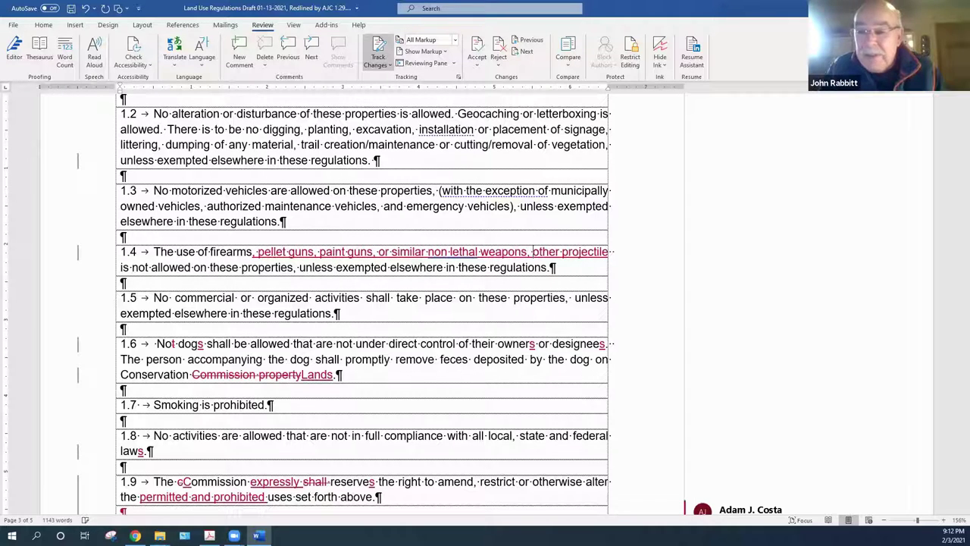
pyautogui.press('Delete')
pyautogui.press('Delete')
pyautogui.press('Delete')
pyautogui.press('Delete')
pyautogui.press('Delete')
pyautogui.press('Delete')
pyautogui.press('Delete')
pyautogui.press('Delete')
pyautogui.press('Delete')
pyautogui.press('Delete')
pyautogui.press('Delete')
pyautogui.press('Delete')
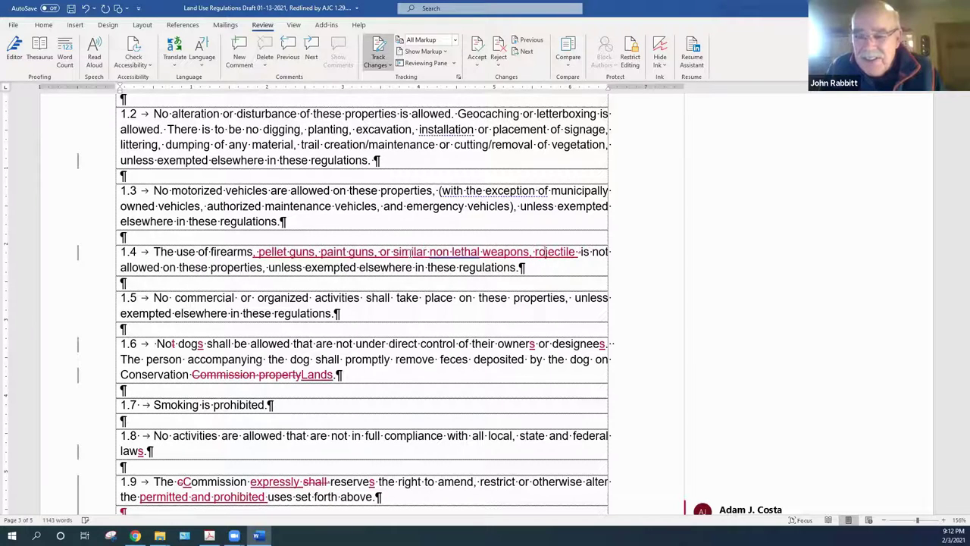
pyautogui.press('Delete')
pyautogui.press('Delete')
pyautogui.press('Delete')
pyautogui.press('Delete')
pyautogui.press('Delete')
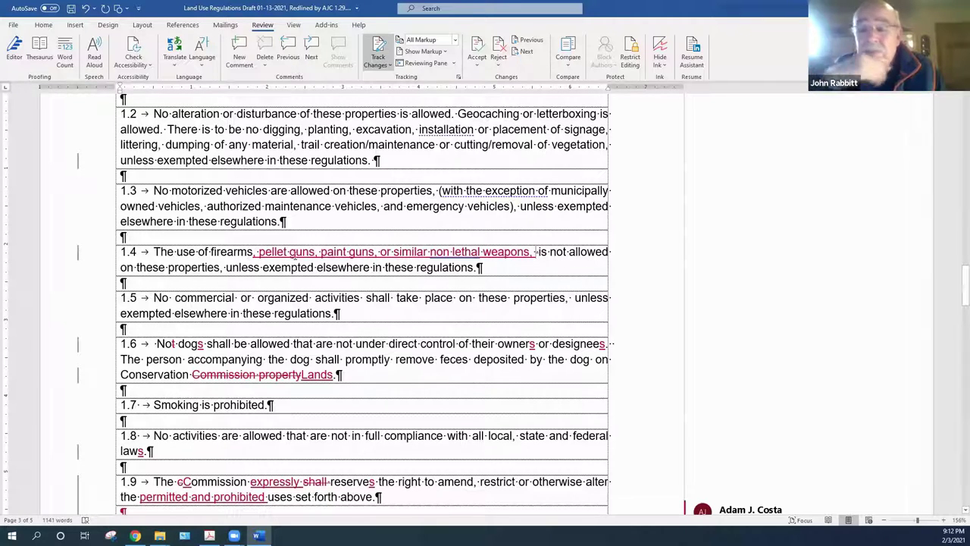
pyautogui.rightClick(334, 255)
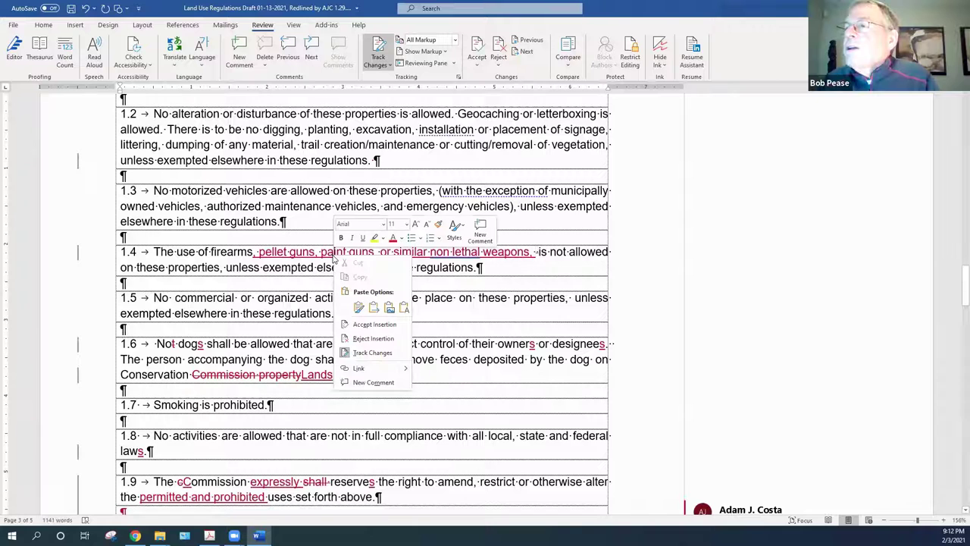
pyautogui.click(362, 326)
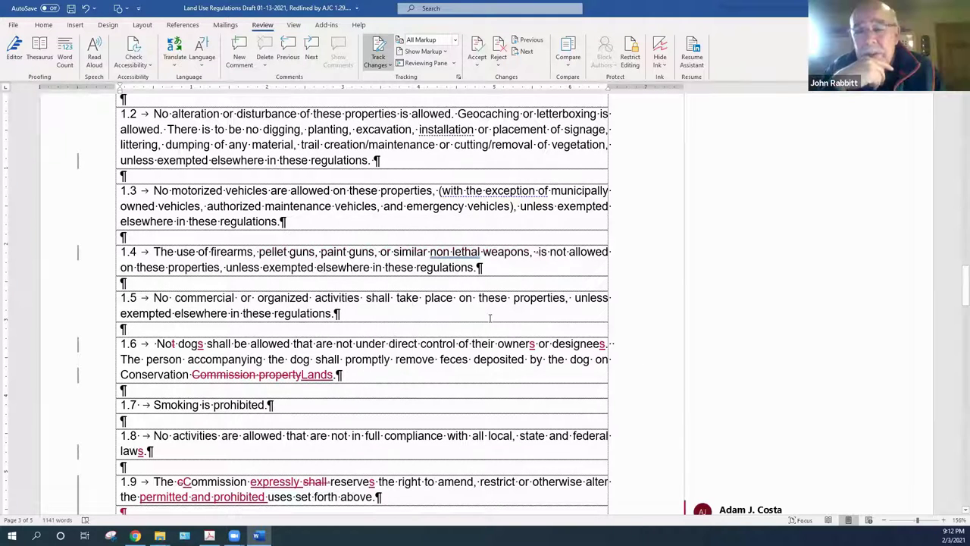
pyautogui.click(453, 252)
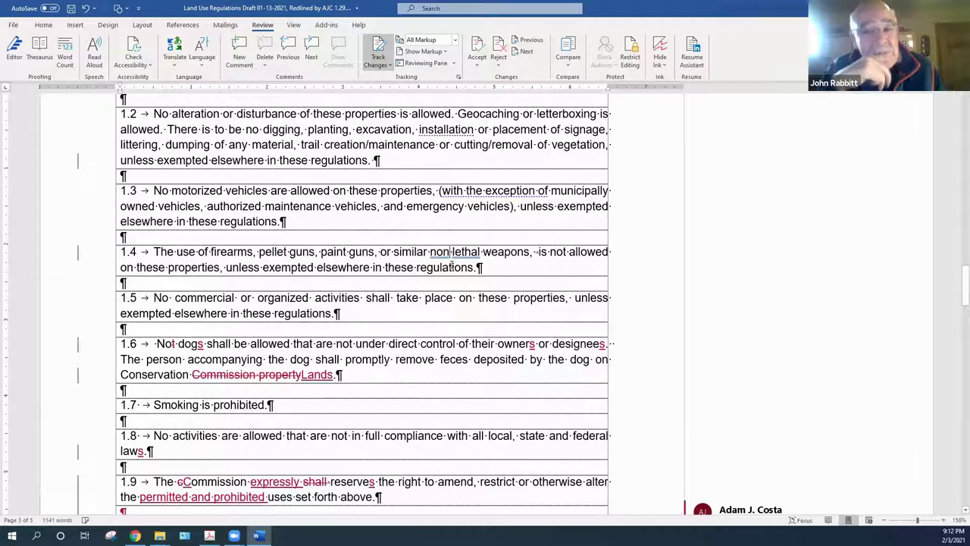
pyautogui.write('-')
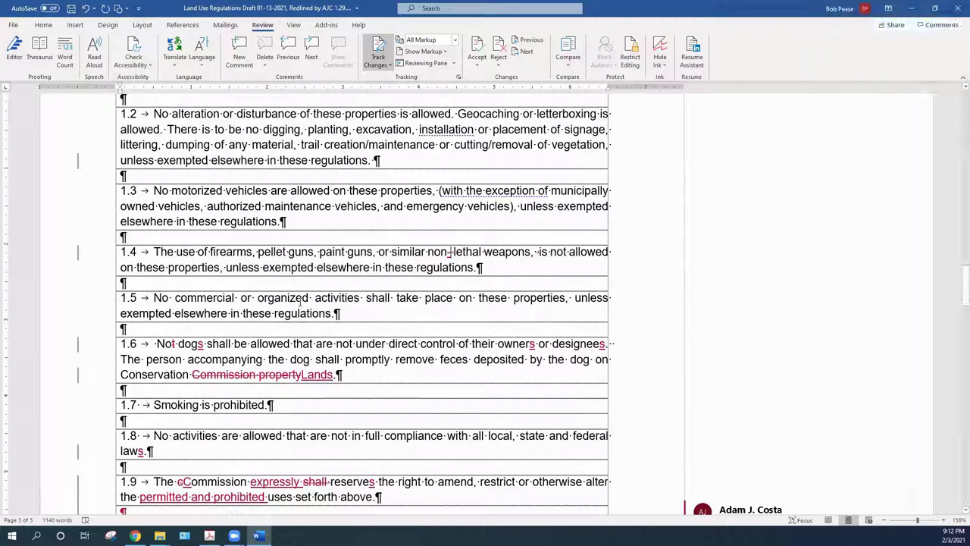
pyautogui.rightClick(448, 255)
pyautogui.click(491, 327)
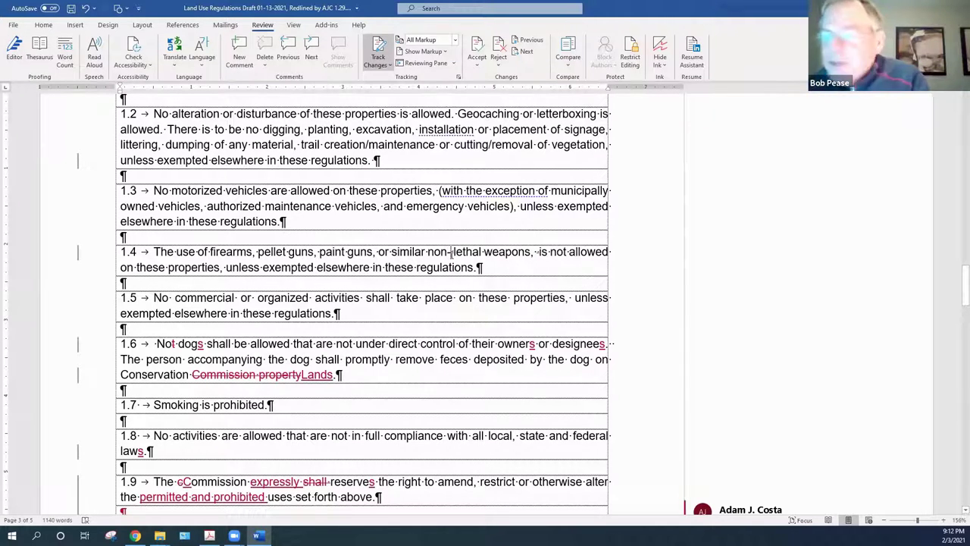
pyautogui.rightClick(453, 251)
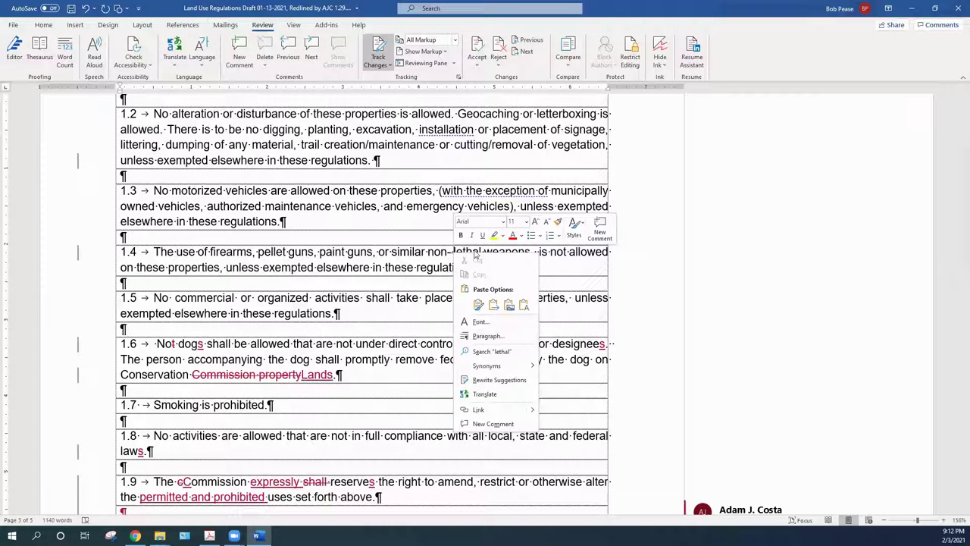
pyautogui.click(456, 256)
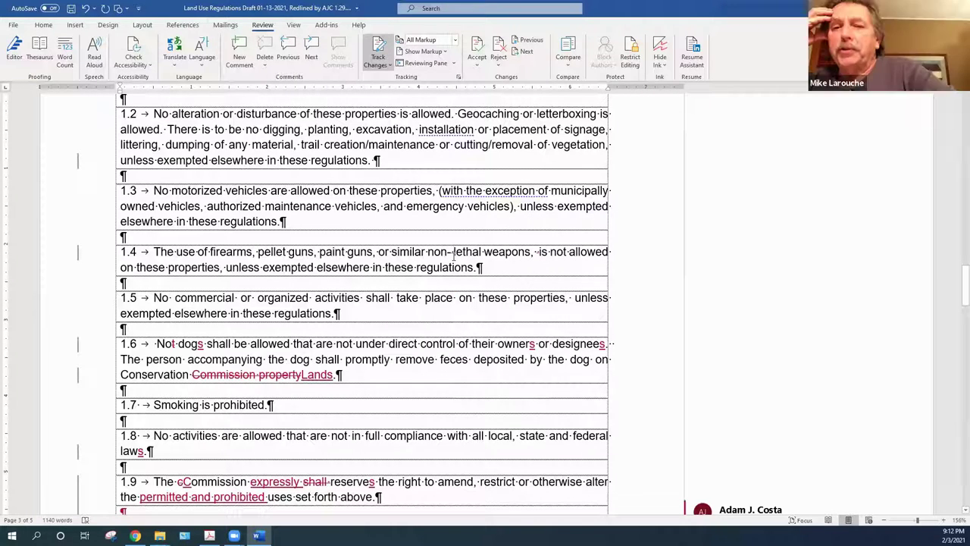
pyautogui.rightClick(454, 257)
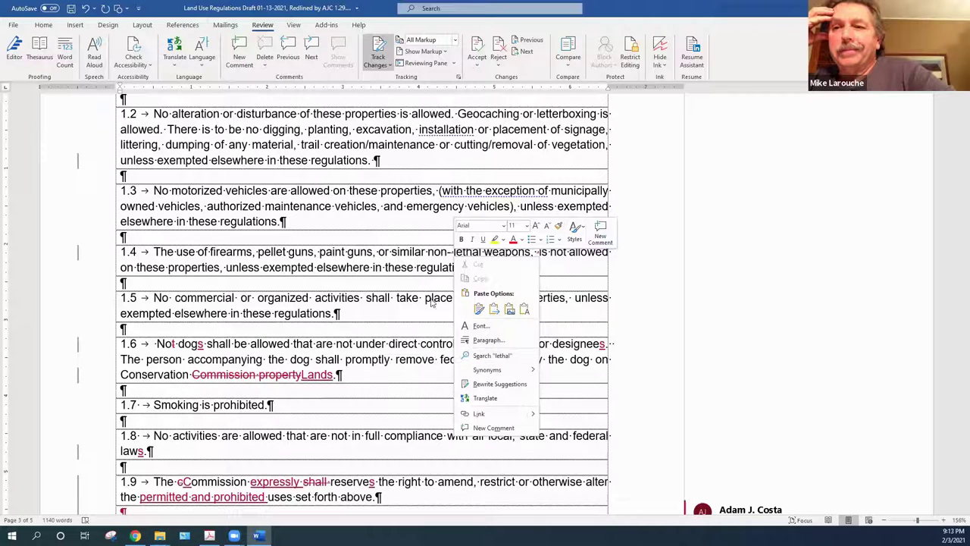
pyautogui.click(348, 235)
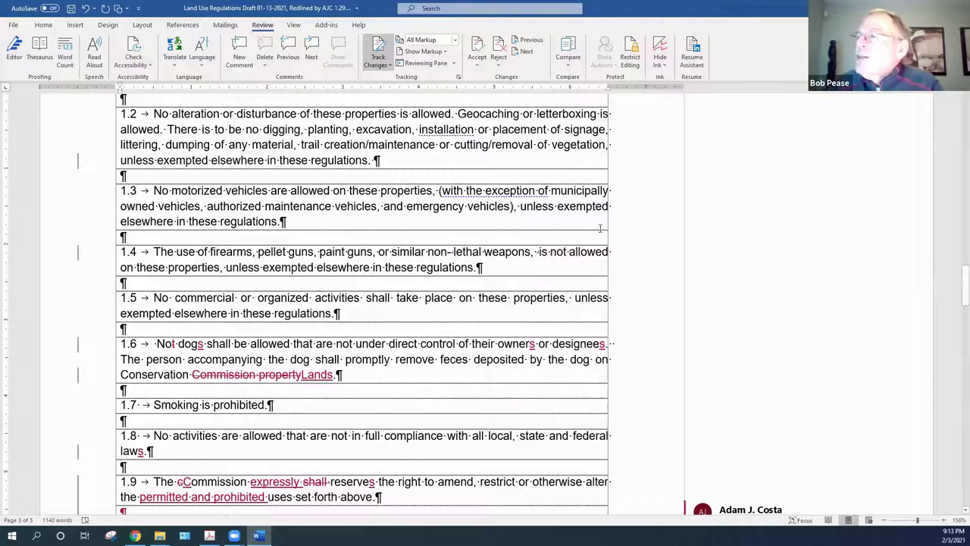
pyautogui.click(533, 253)
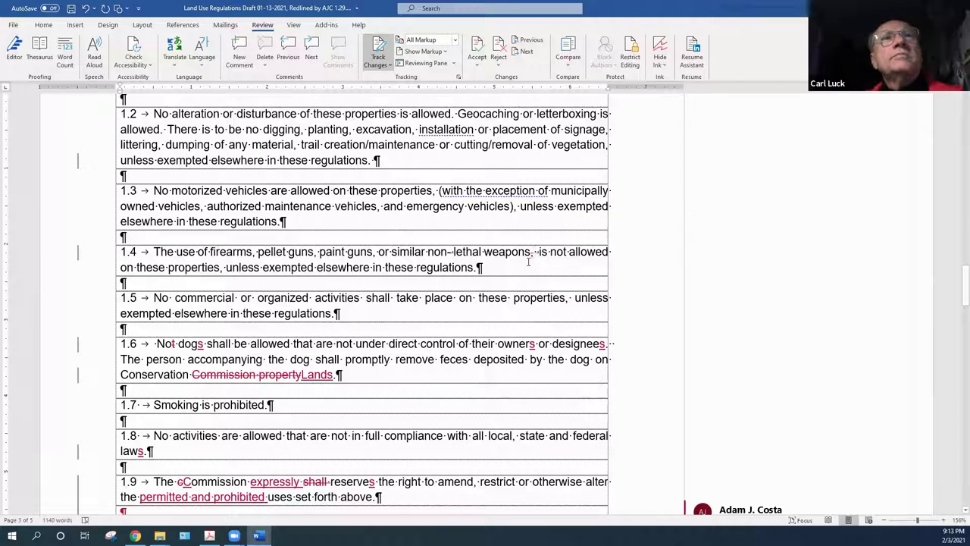
# Accept the tracked deletions after 'weapons' in rule 1.4
pyautogui.rightClick(534, 256)
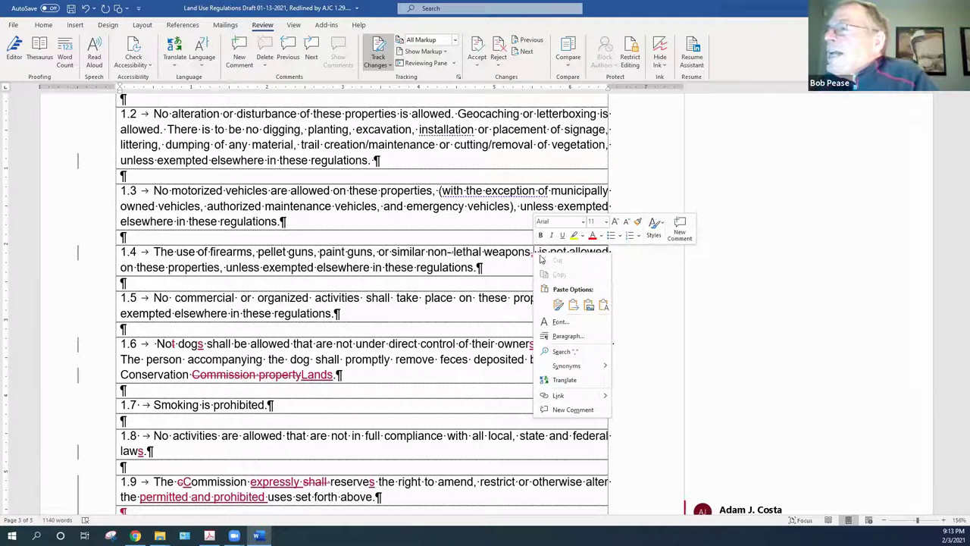
pyautogui.click(532, 257)
pyautogui.rightClick(533, 257)
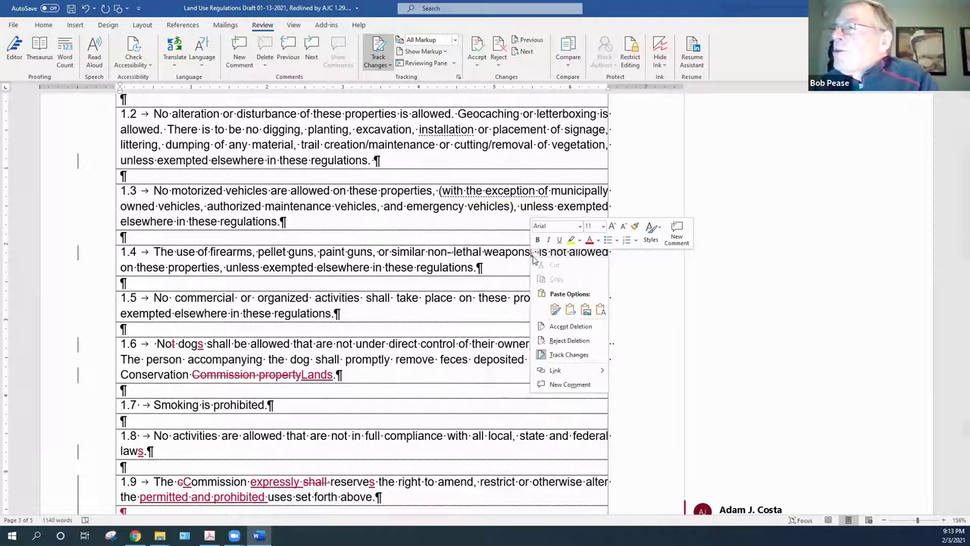
pyautogui.click(571, 326)
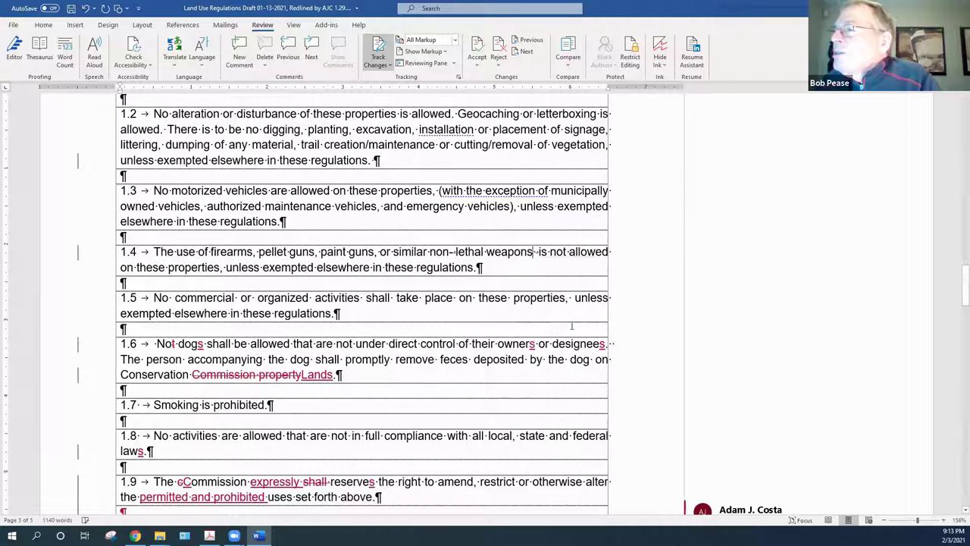
pyautogui.rightClick(535, 253)
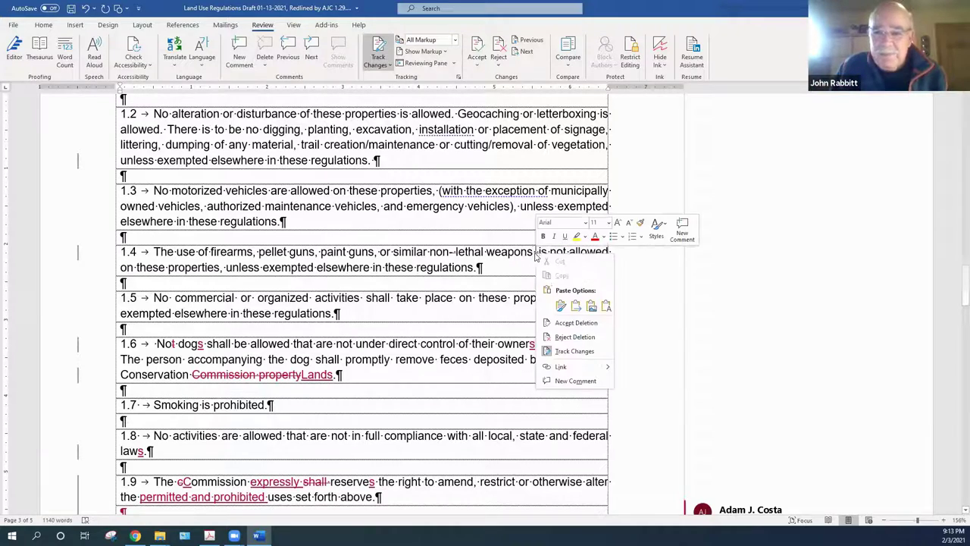
pyautogui.click(570, 336)
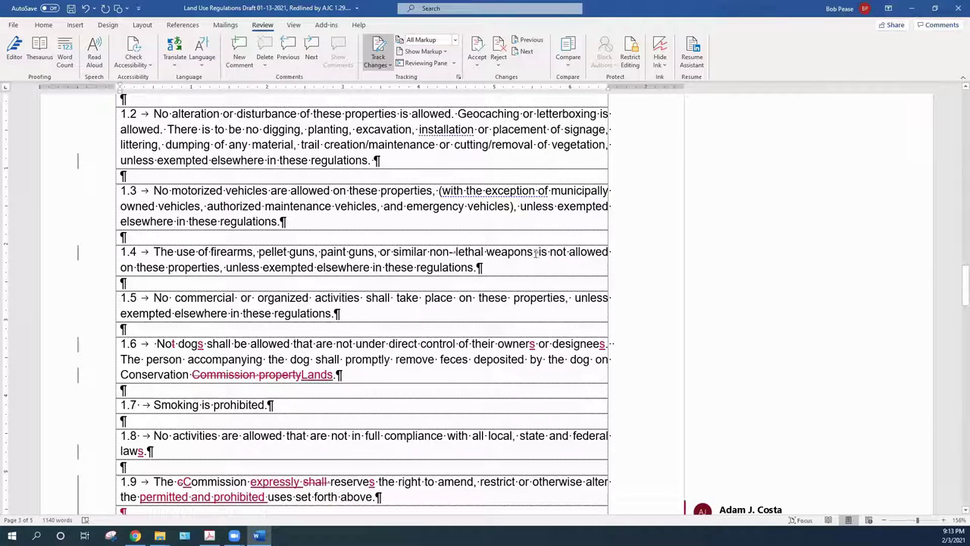
pyautogui.rightClick(534, 253)
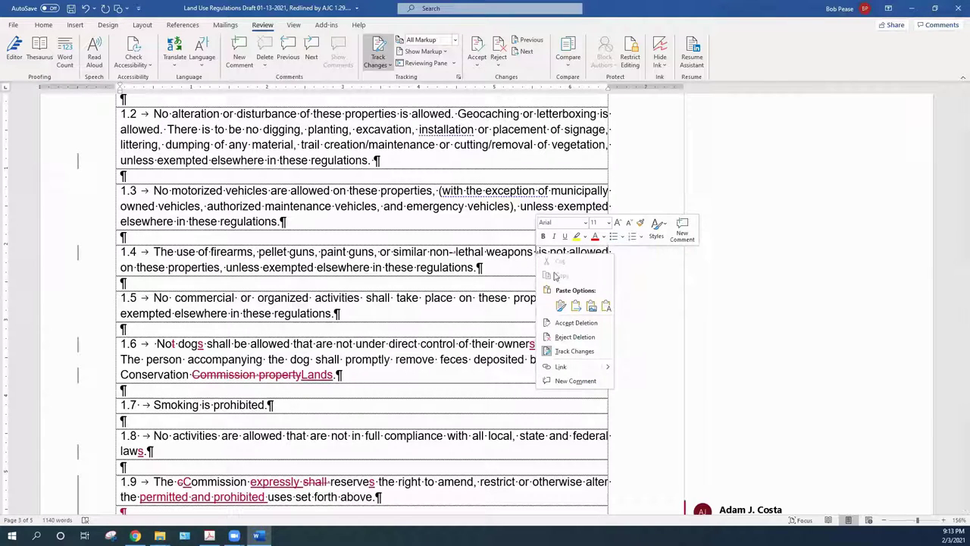
pyautogui.click(579, 324)
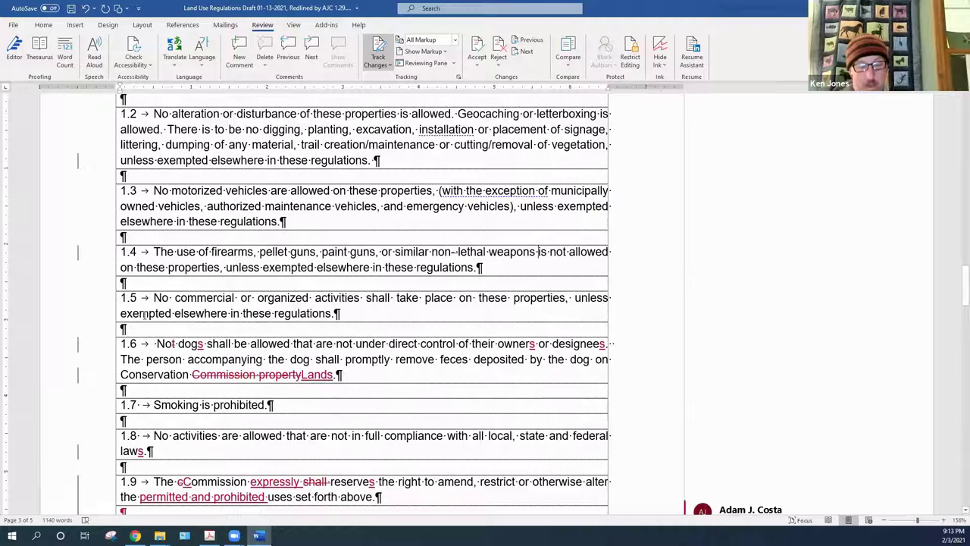
# In rule 1.6, accept 'No dogs', the removal of 'Commission property', and the inserted 'Lands'
pyautogui.rightClick(173, 344)
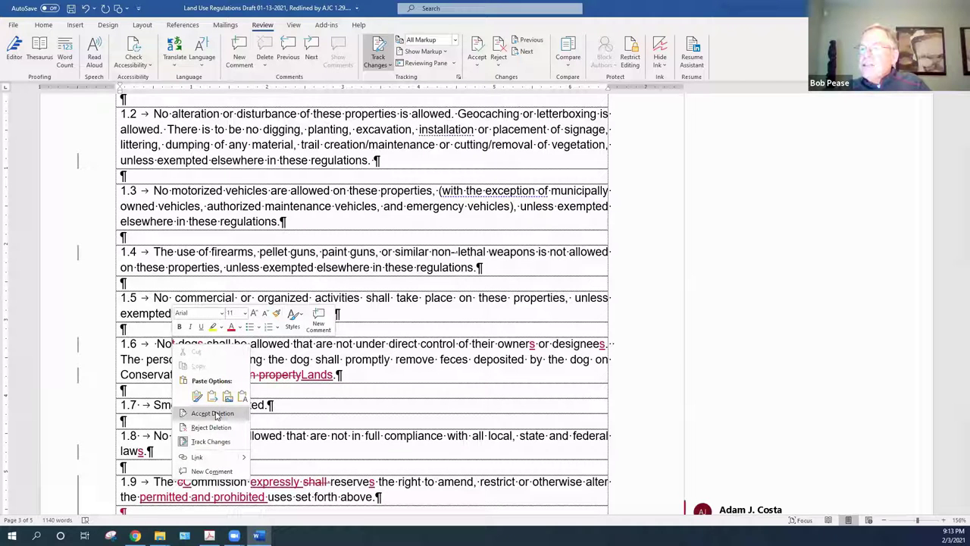
pyautogui.click(214, 414)
pyautogui.rightClick(197, 343)
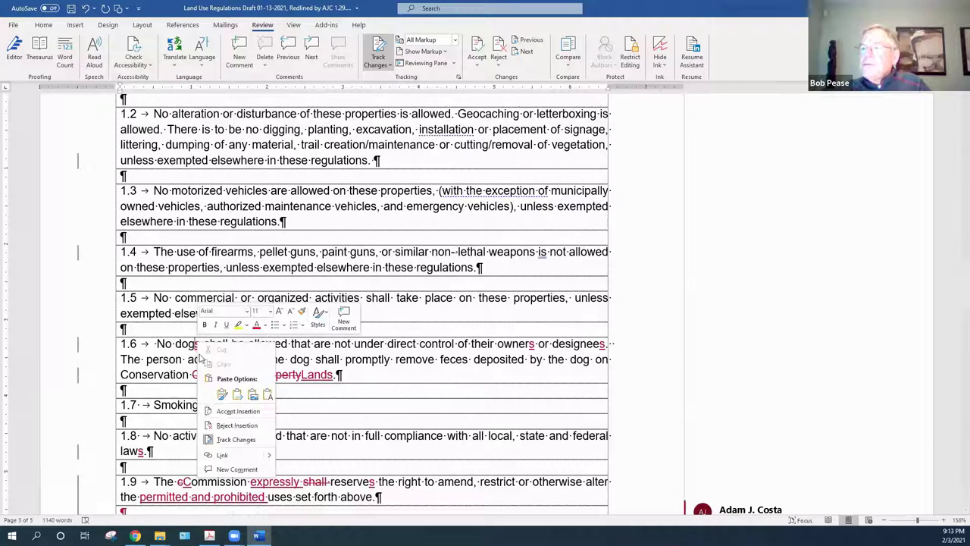
pyautogui.click(235, 410)
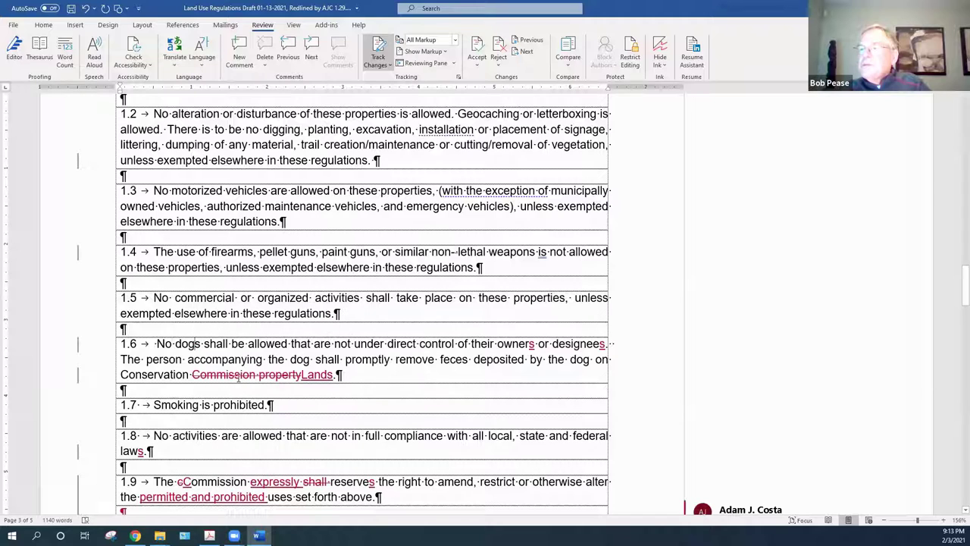
pyautogui.rightClick(237, 377)
pyautogui.click(271, 447)
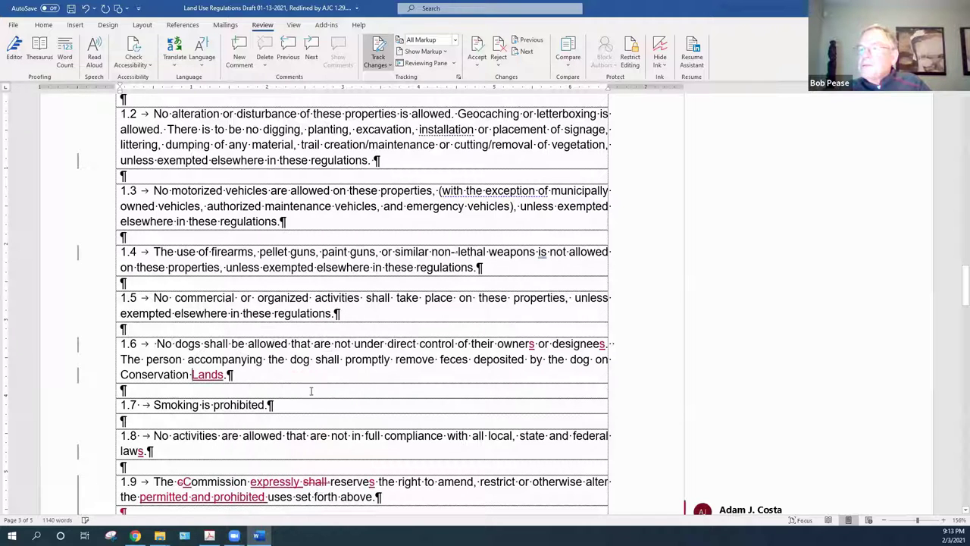
pyautogui.rightClick(212, 374)
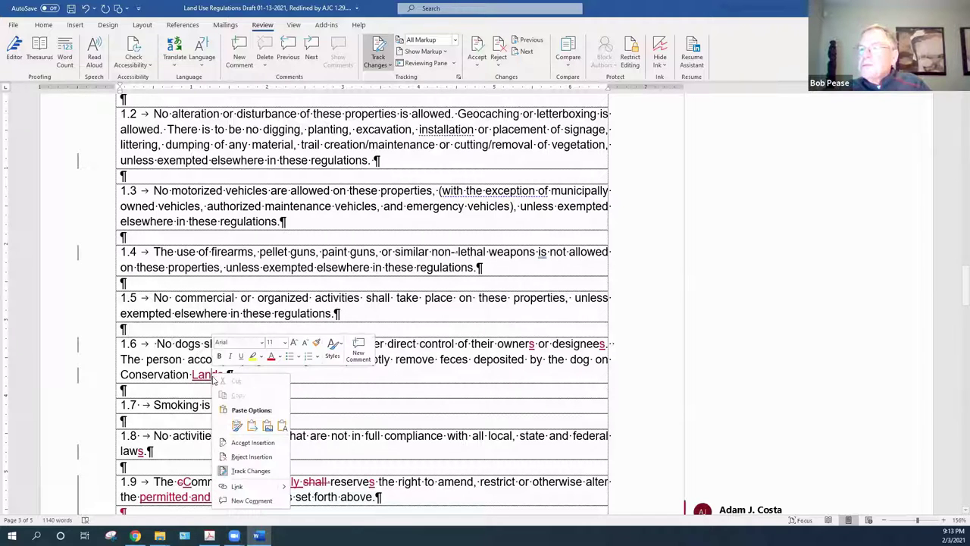
pyautogui.click(253, 442)
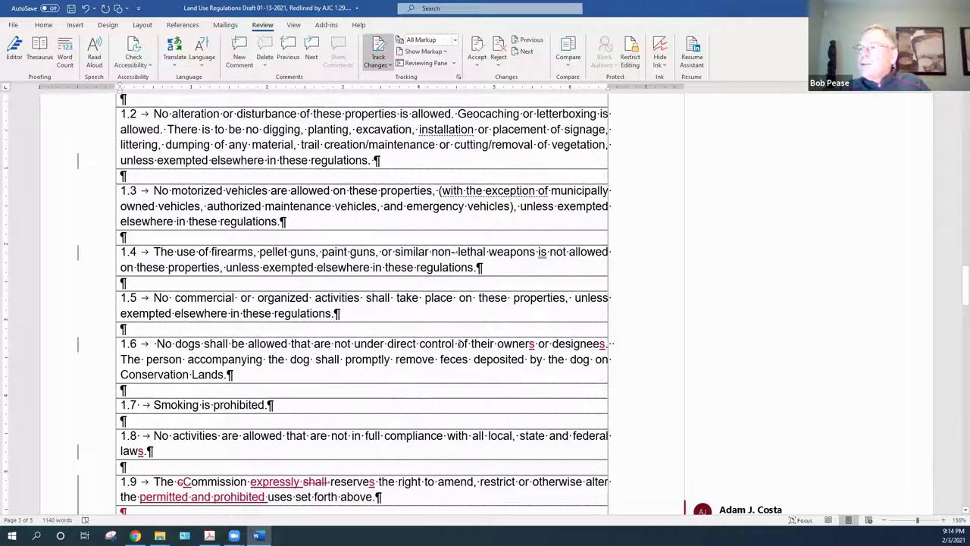
# Accept the added s in 'owners' and 'designees' in 1.6 and in 'laws' in 1.8
pyautogui.rightClick(533, 345)
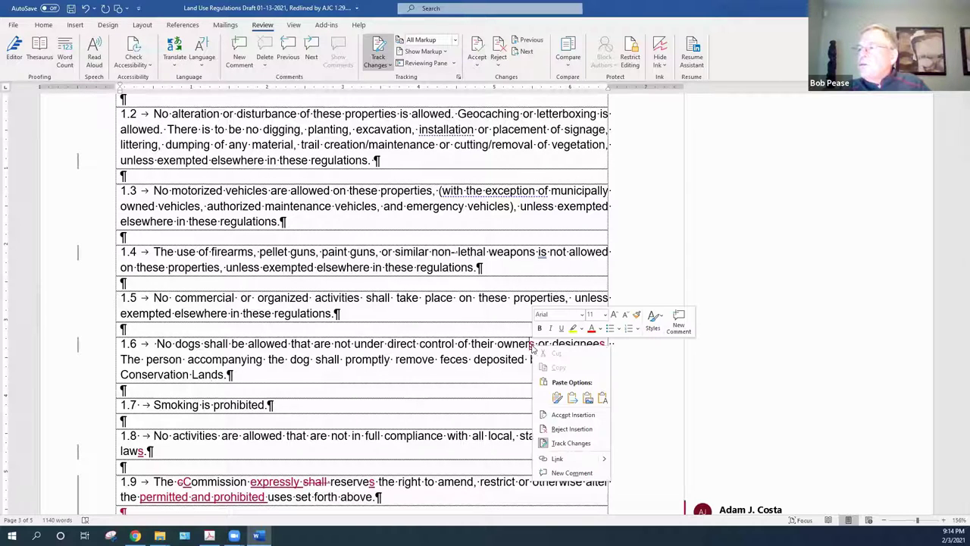
pyautogui.click(583, 415)
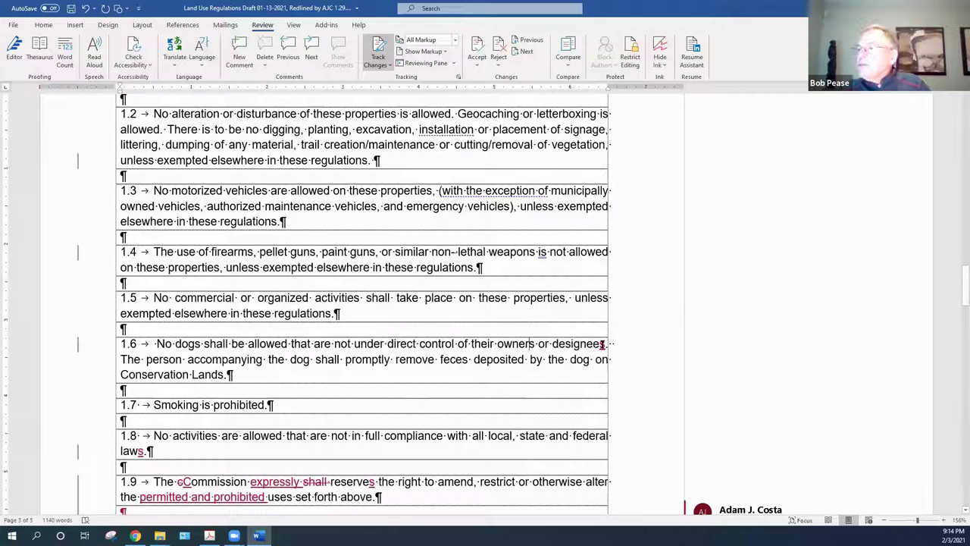
pyautogui.rightClick(603, 346)
pyautogui.click(633, 414)
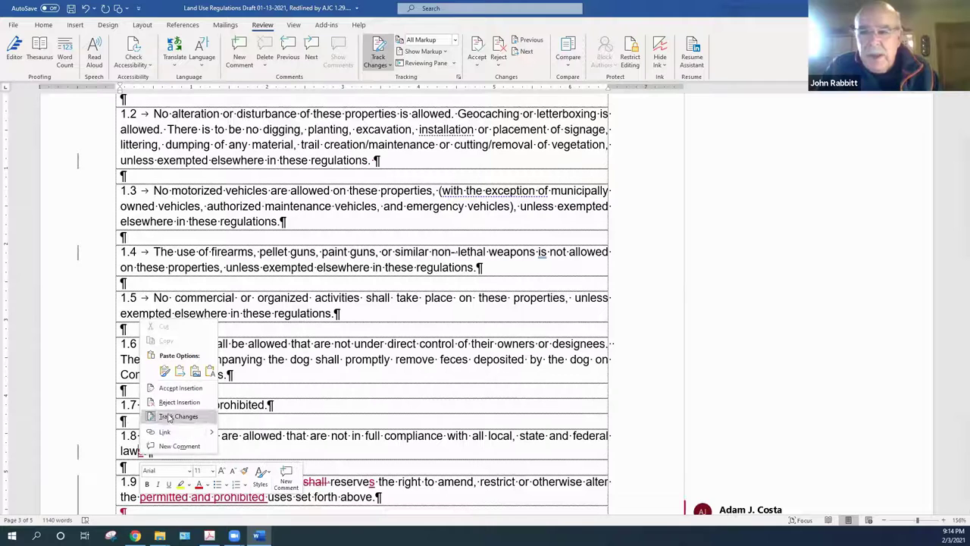
pyautogui.click(182, 388)
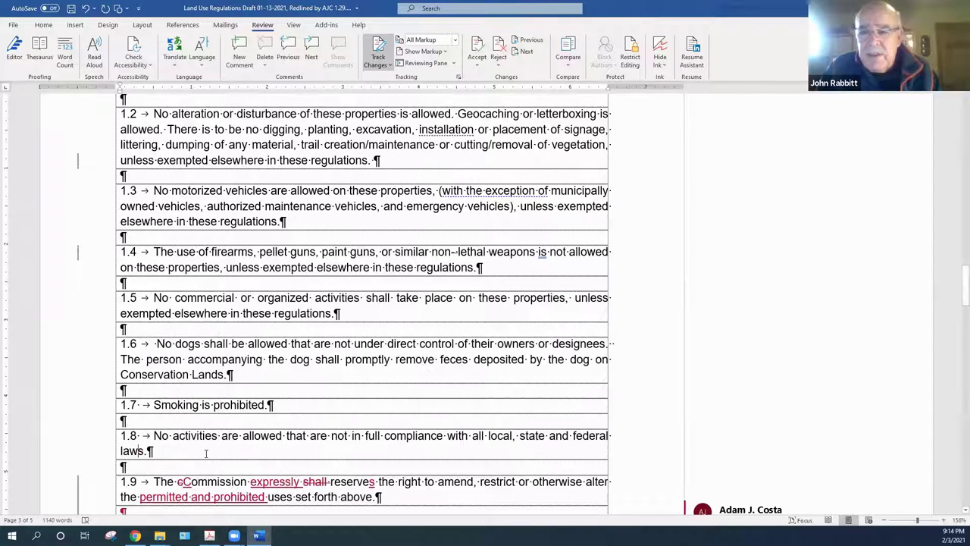
# Accept the capital C in 'Commission' in 1.9 and remove the stray lowercase c
pyautogui.scroll(-1, 954, 514)
pyautogui.scroll(-4, 954, 513)
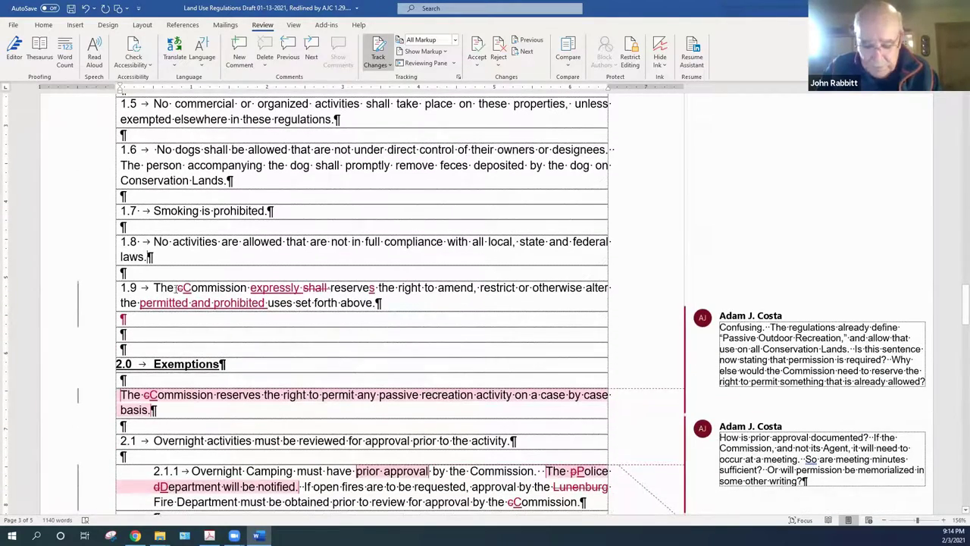
pyautogui.rightClick(182, 289)
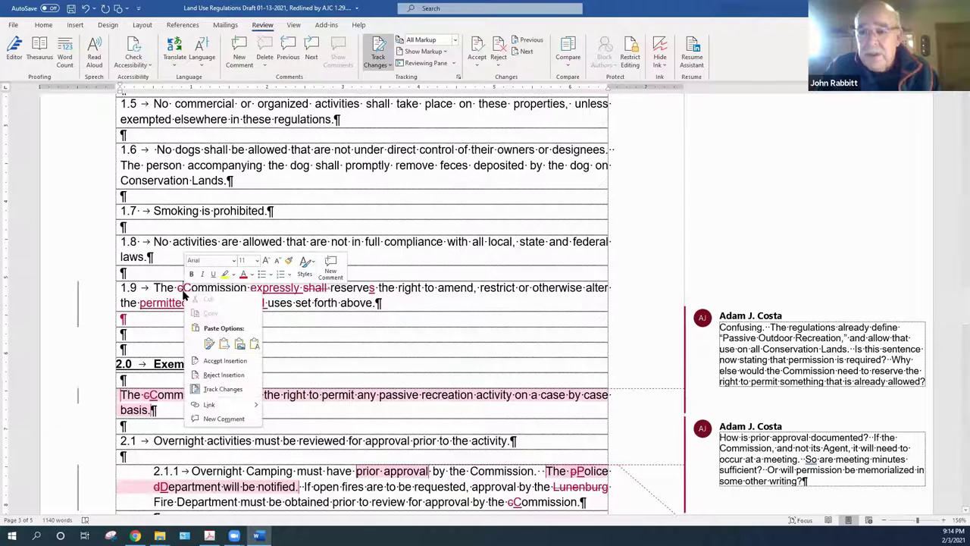
pyautogui.click(209, 356)
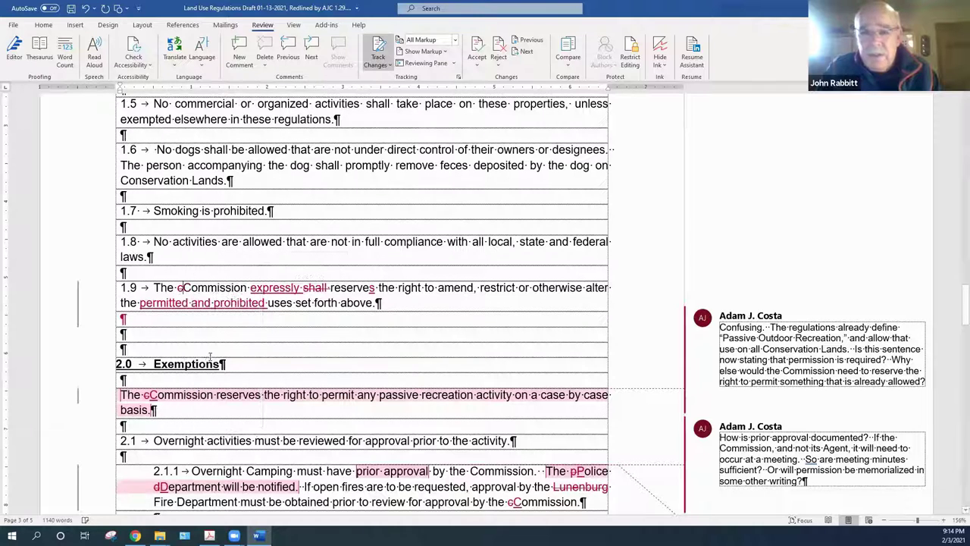
pyautogui.rightClick(180, 289)
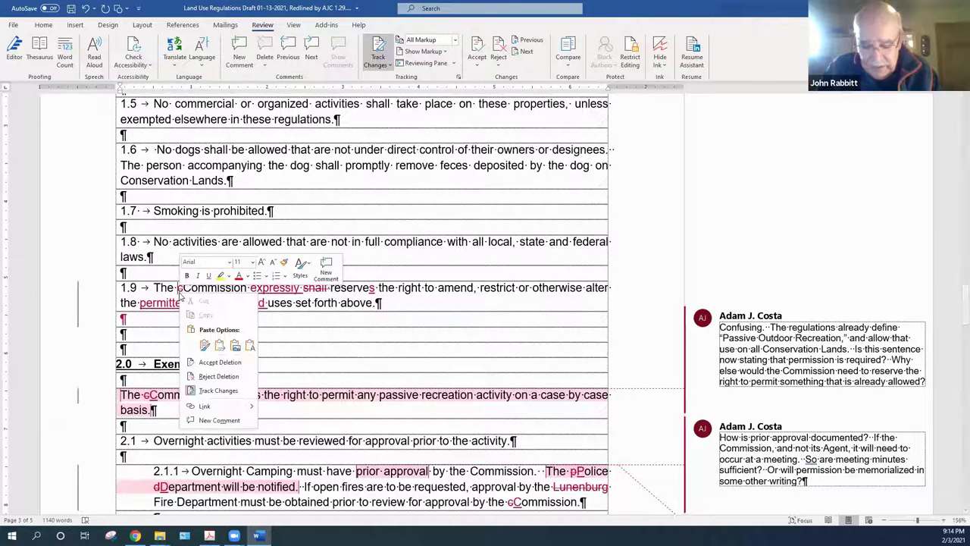
pyautogui.click(219, 376)
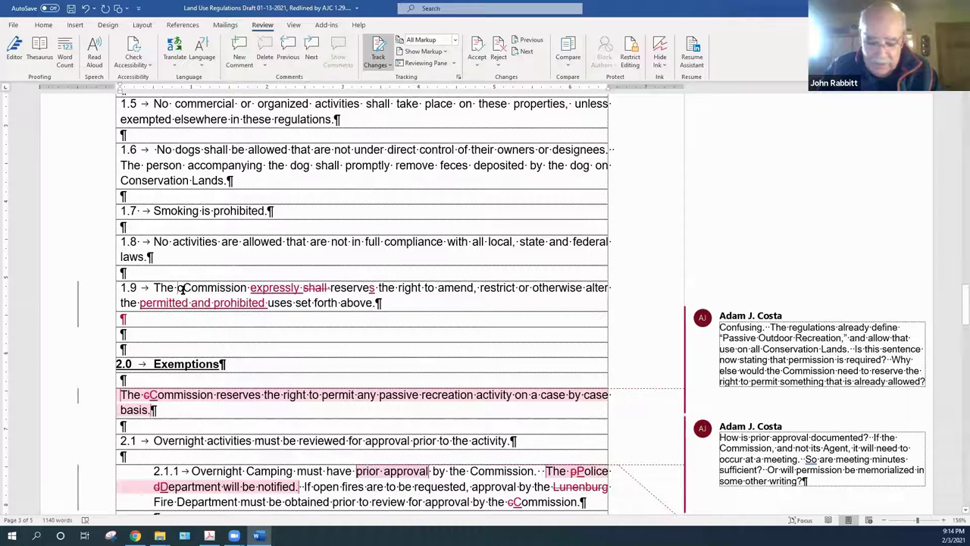
pyautogui.moveTo(178, 289); pyautogui.dragTo(183, 289)
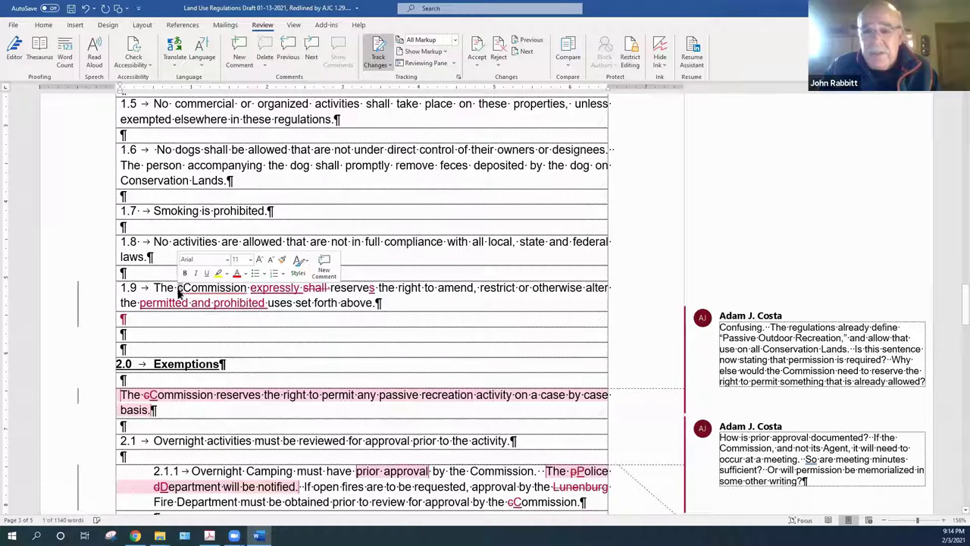
pyautogui.press('Delete')
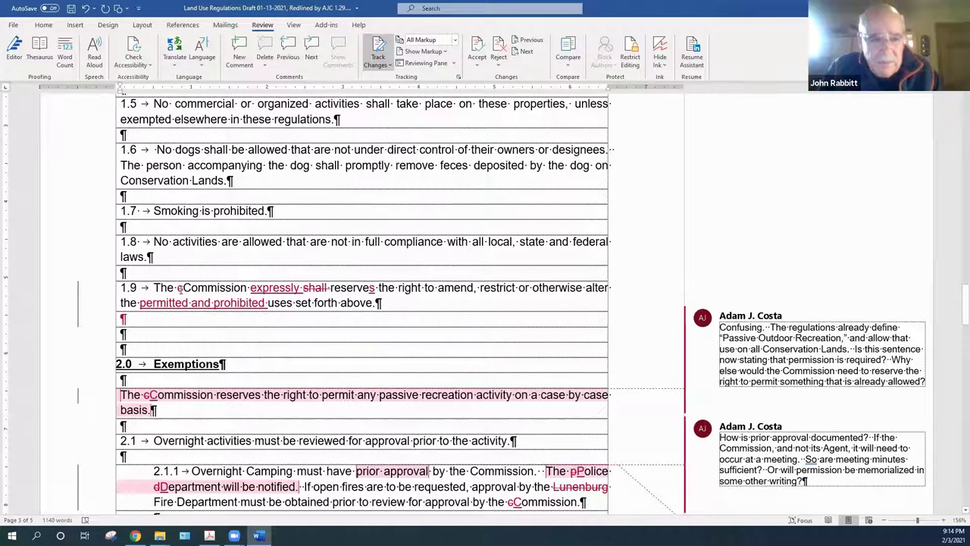
pyautogui.rightClick(180, 291)
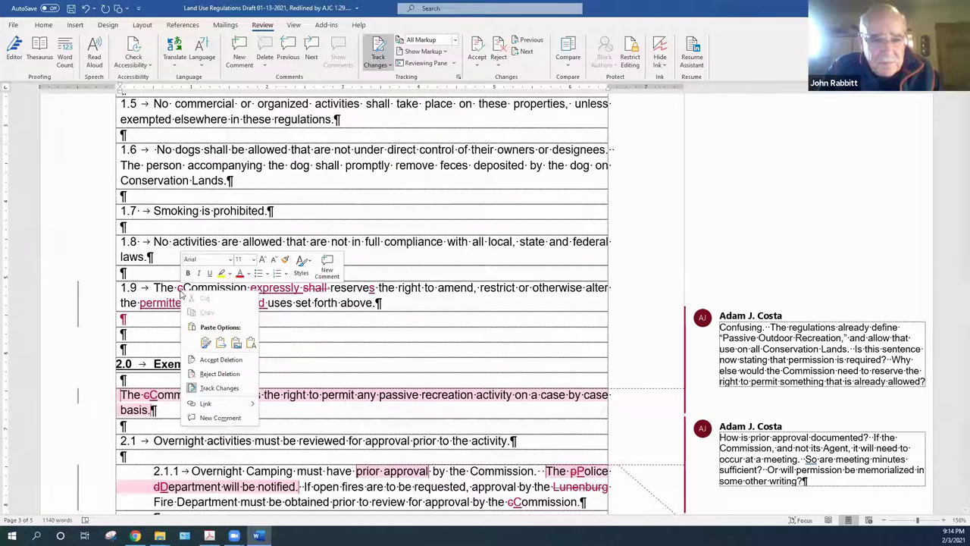
pyautogui.click(220, 360)
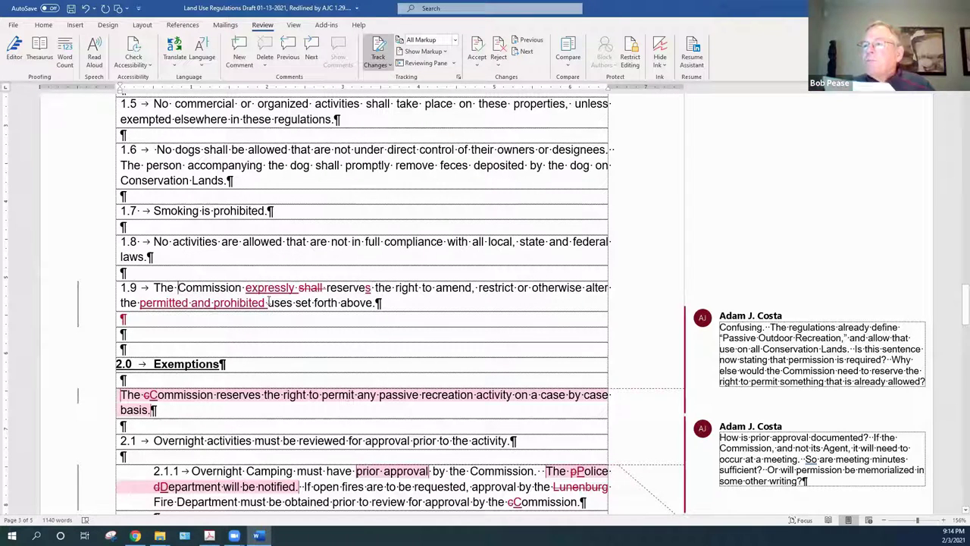
# Accept 'expressly', the removal of 'shall', the s in 'reserves', and 'permitted and prohibited'
pyautogui.rightClick(273, 294)
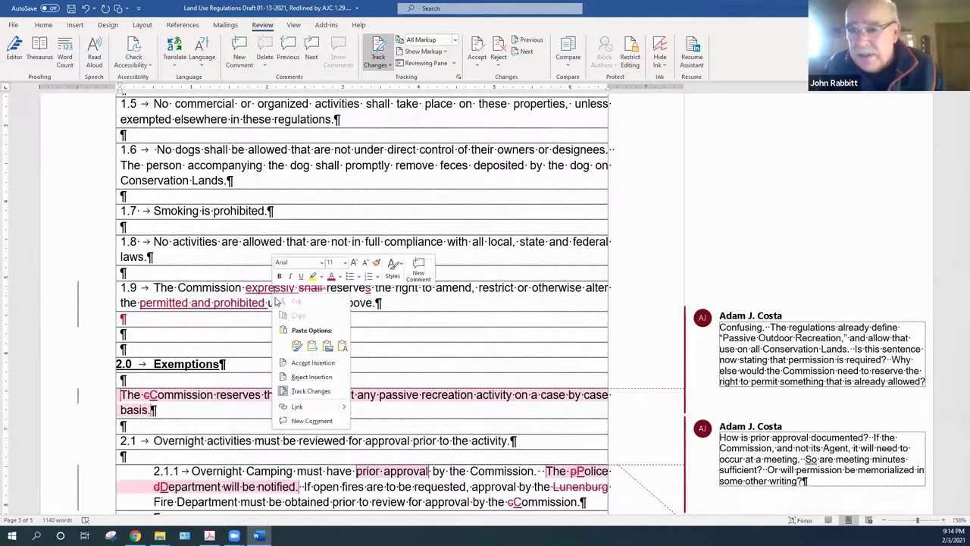
pyautogui.click(312, 362)
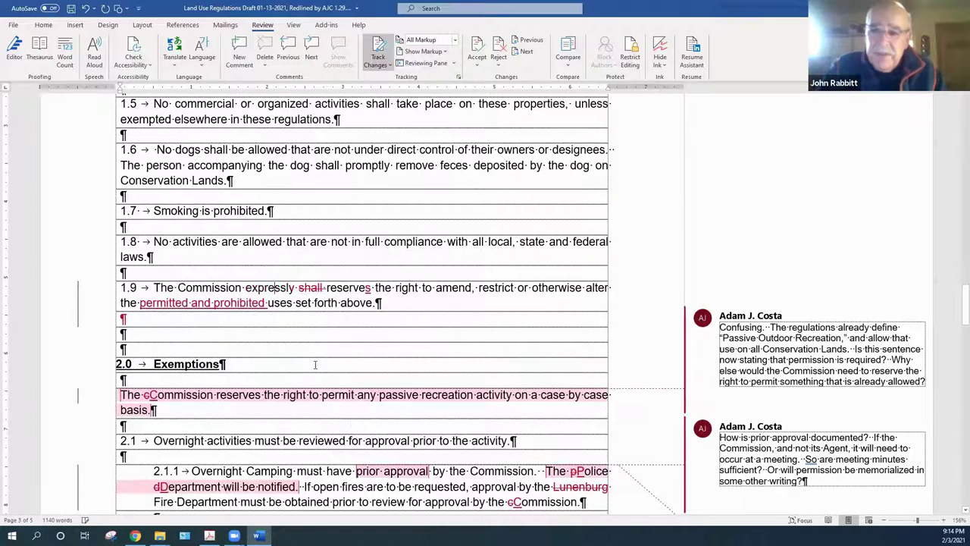
pyautogui.rightClick(313, 291)
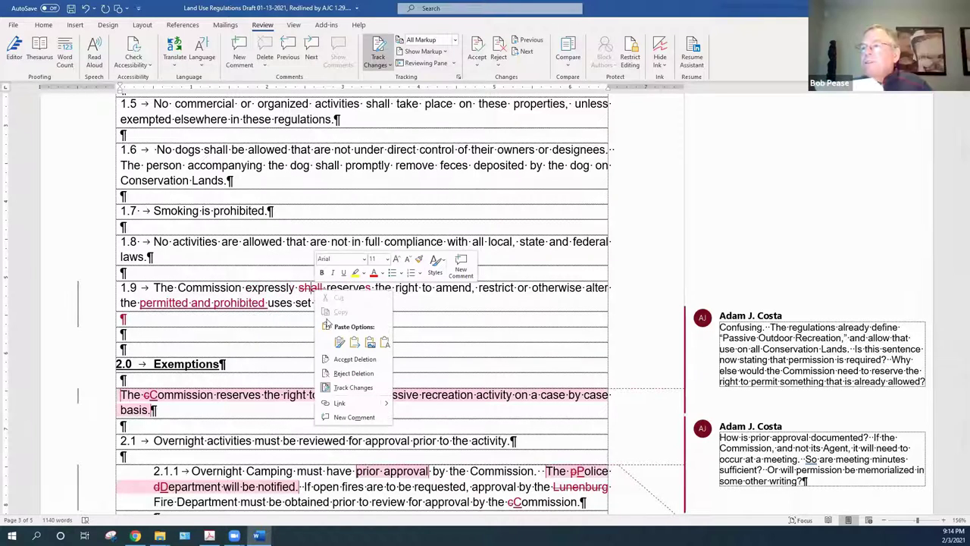
pyautogui.click(342, 361)
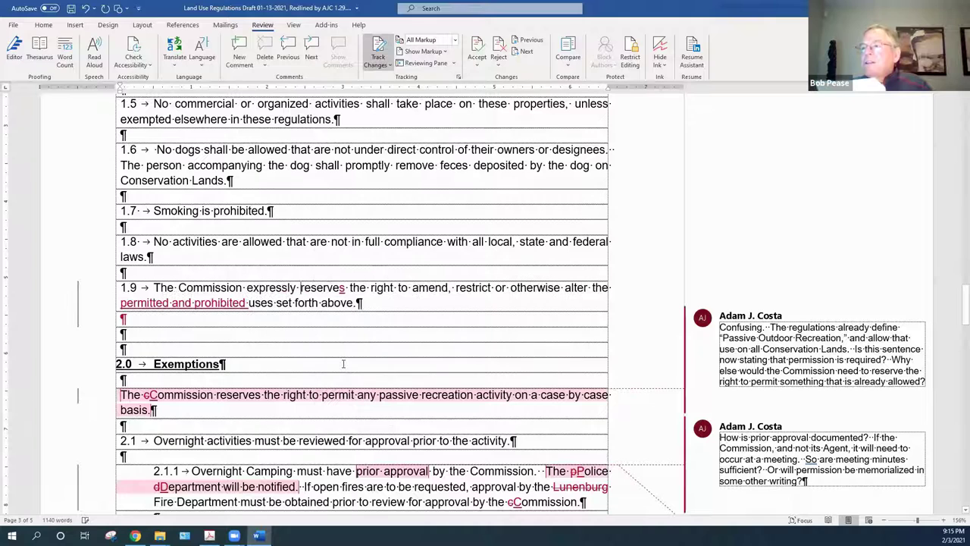
pyautogui.rightClick(342, 290)
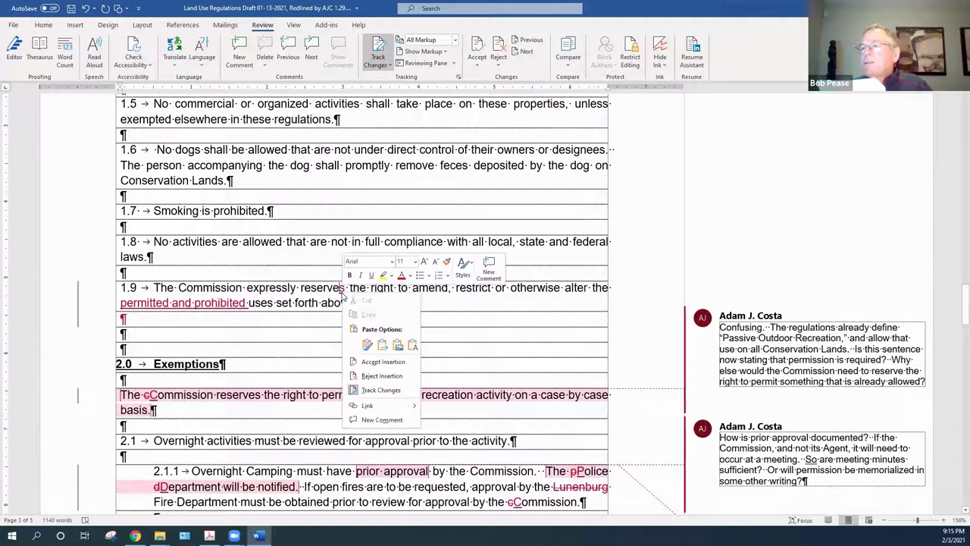
pyautogui.click(373, 366)
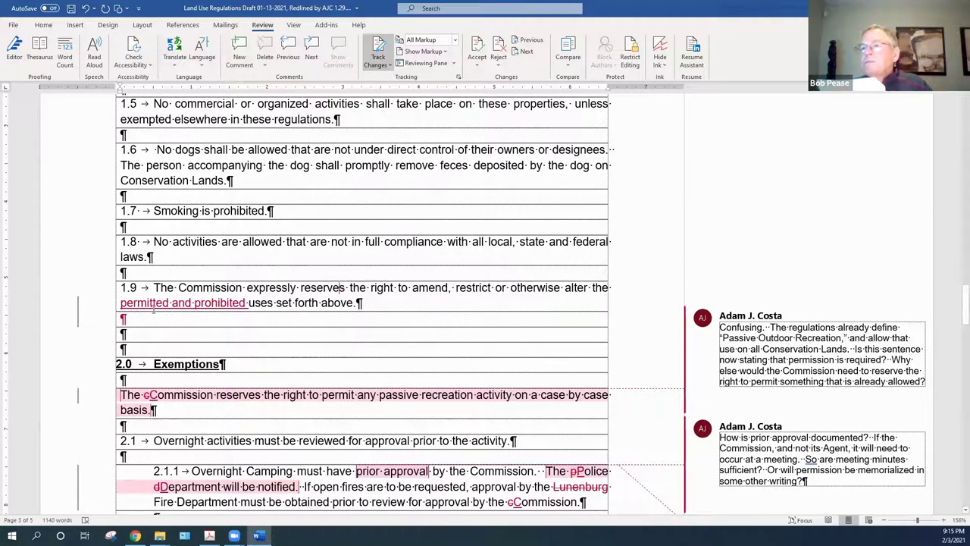
pyautogui.rightClick(155, 307)
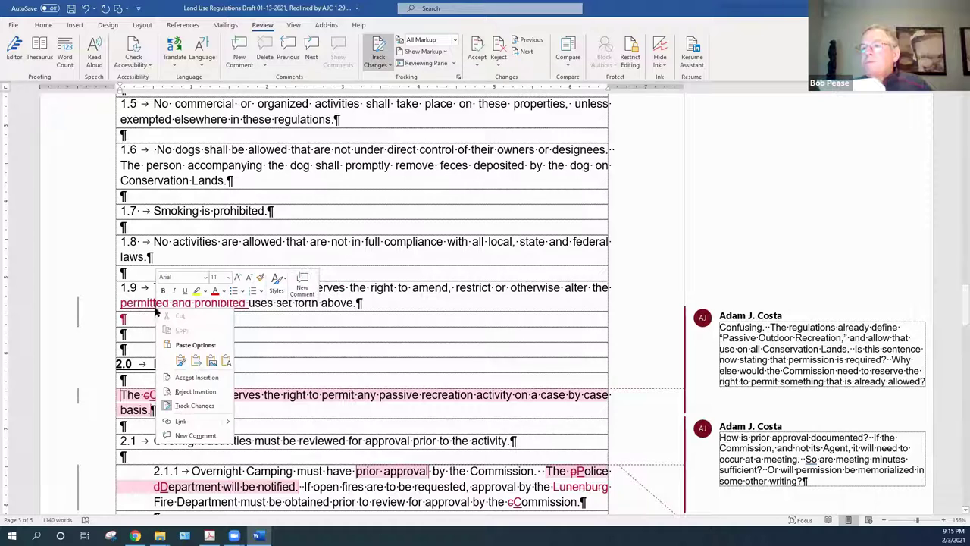
pyautogui.click(197, 377)
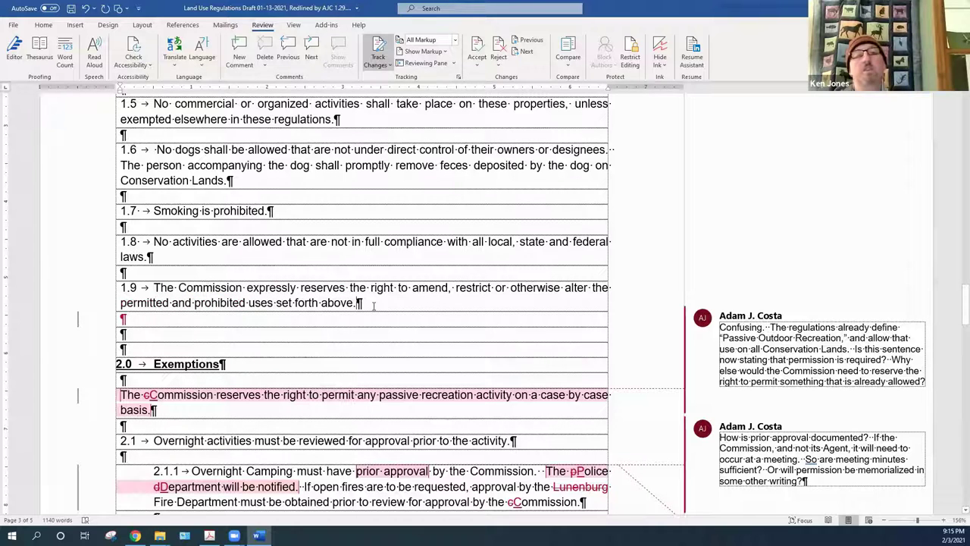
# Accept the inserted empty paragraph below 1.9, the Exemptions intro sentence, and the deleted 'c'
pyautogui.doubleClick(131, 338)
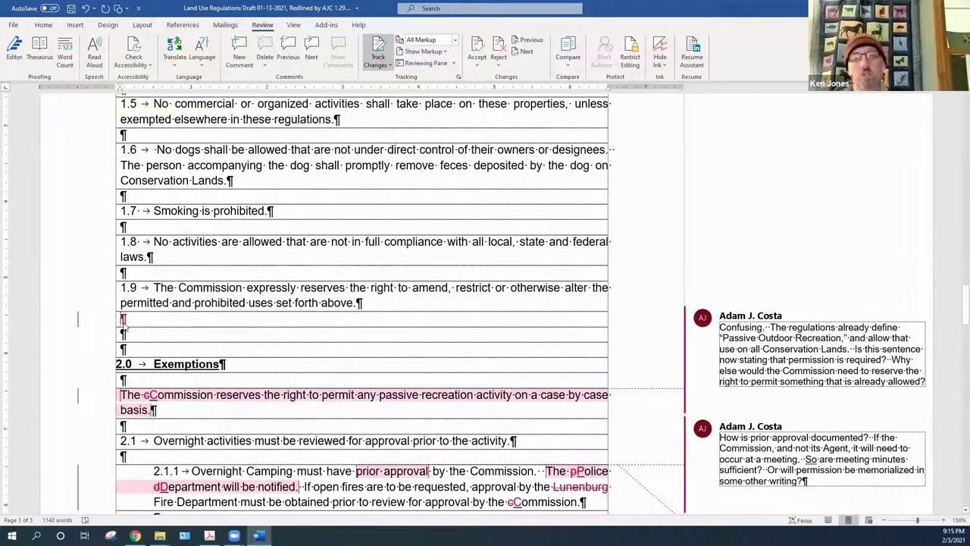
pyautogui.rightClick(126, 325)
pyautogui.click(161, 392)
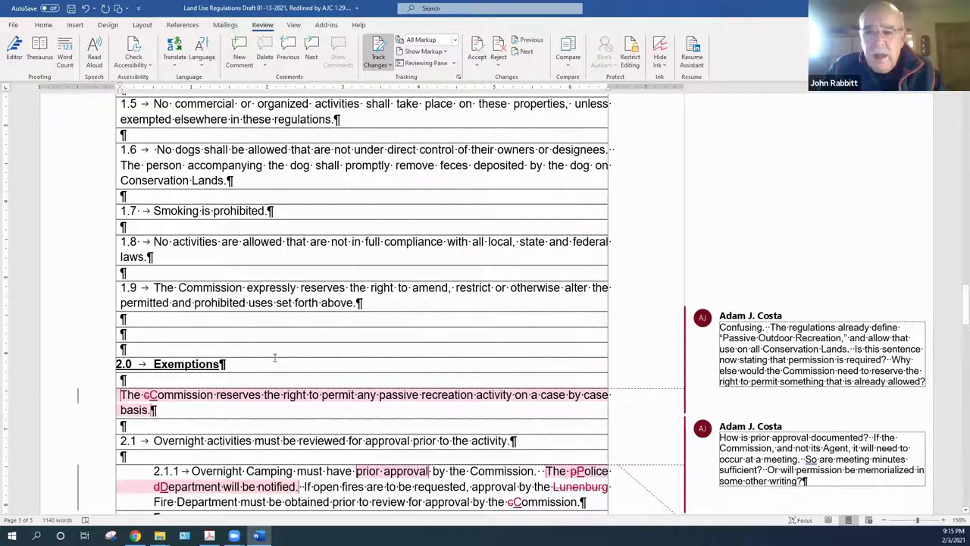
pyautogui.rightClick(150, 401)
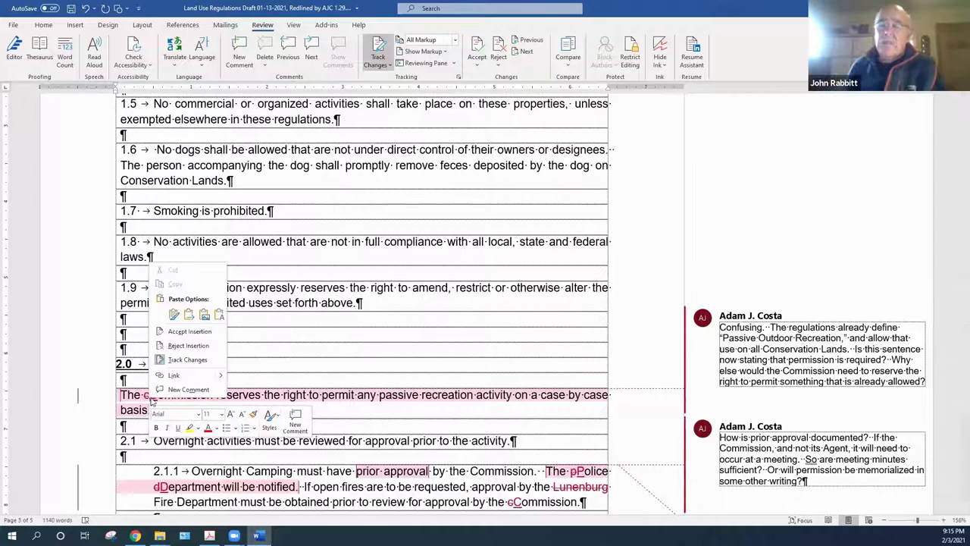
pyautogui.click(187, 337)
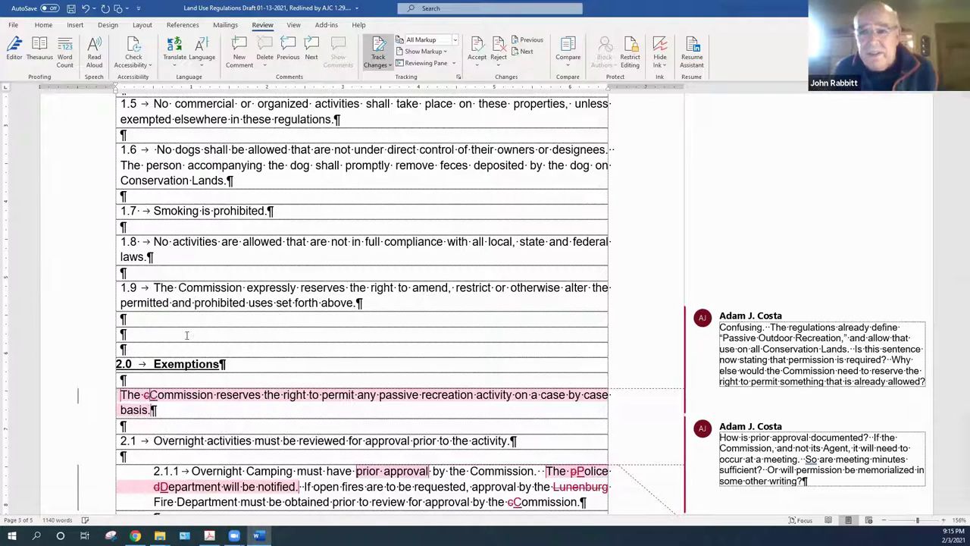
pyautogui.rightClick(147, 396)
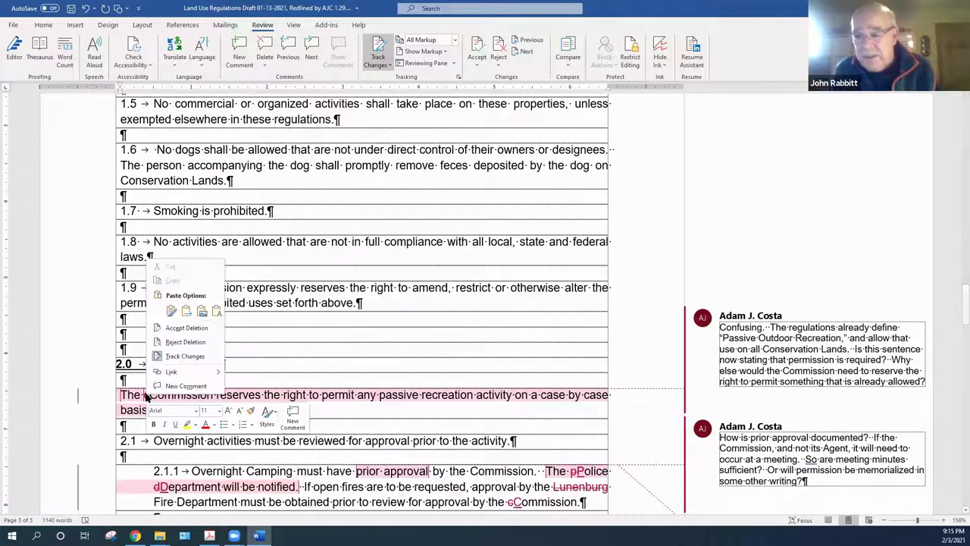
pyautogui.click(180, 328)
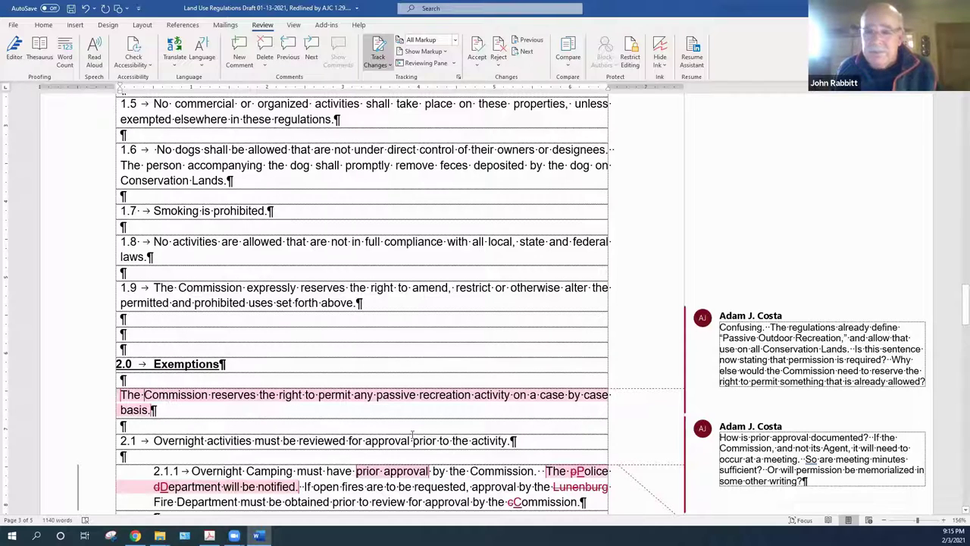
pyautogui.moveTo(869, 332)
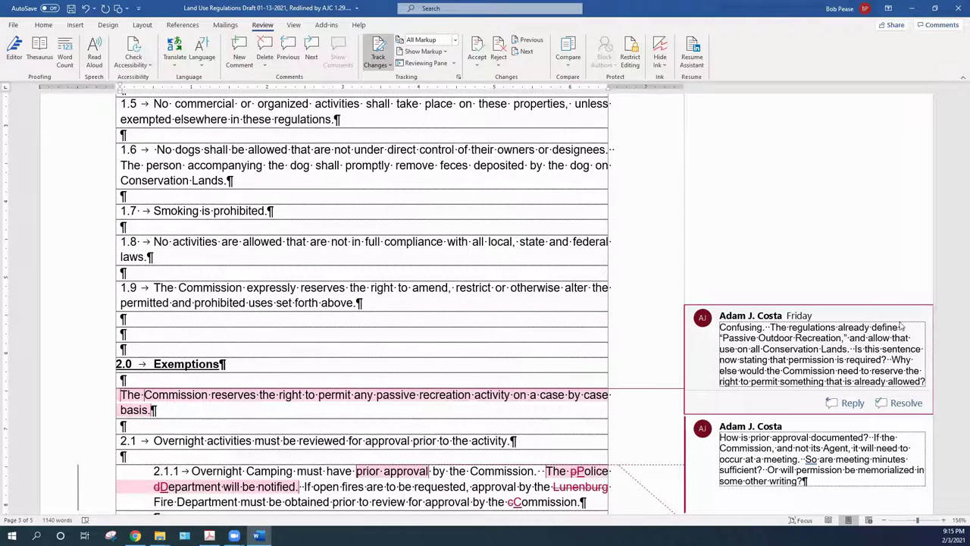
pyautogui.moveTo(955, 303); pyautogui.dragTo(955, 318)
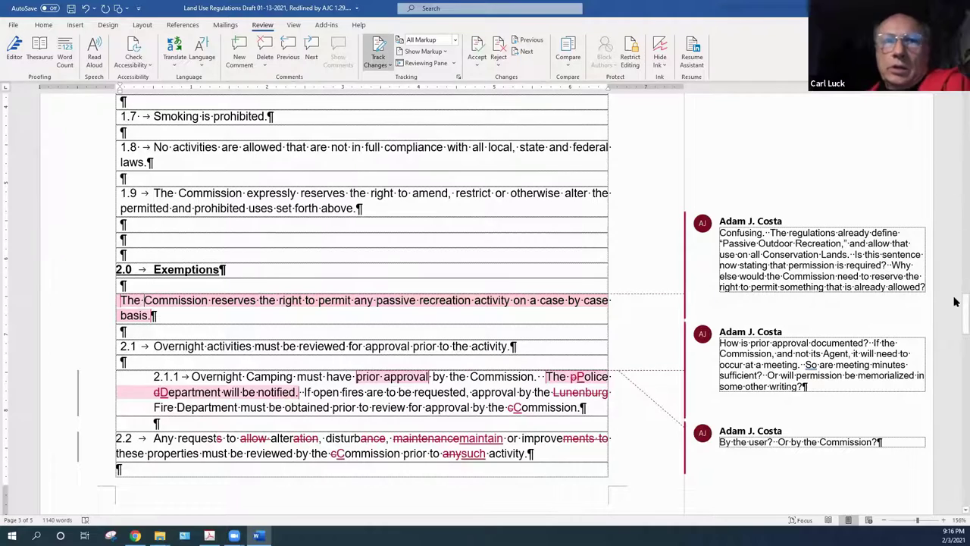
pyautogui.moveTo(958, 295); pyautogui.dragTo(955, 287)
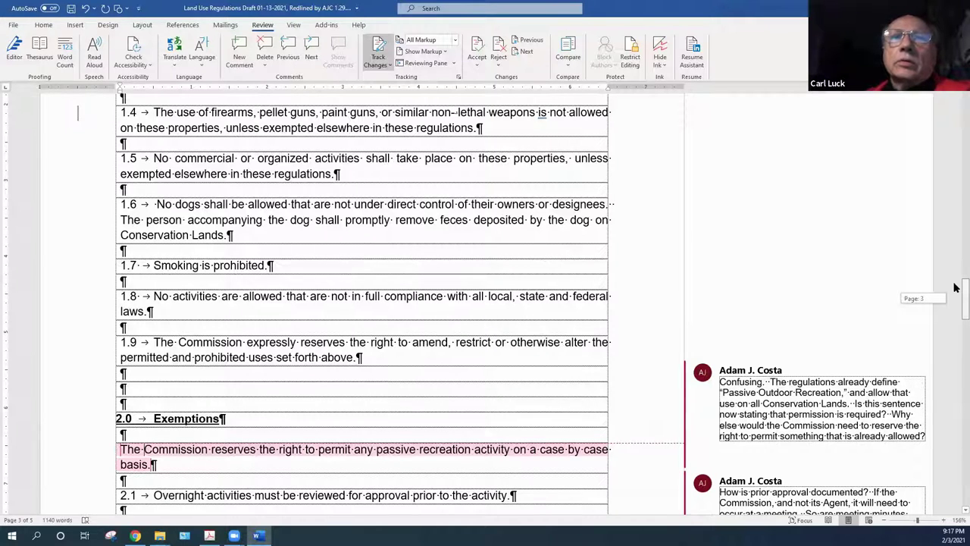
pyautogui.moveTo(955, 287); pyautogui.dragTo(955, 306)
pyautogui.scroll(-2, 955, 293)
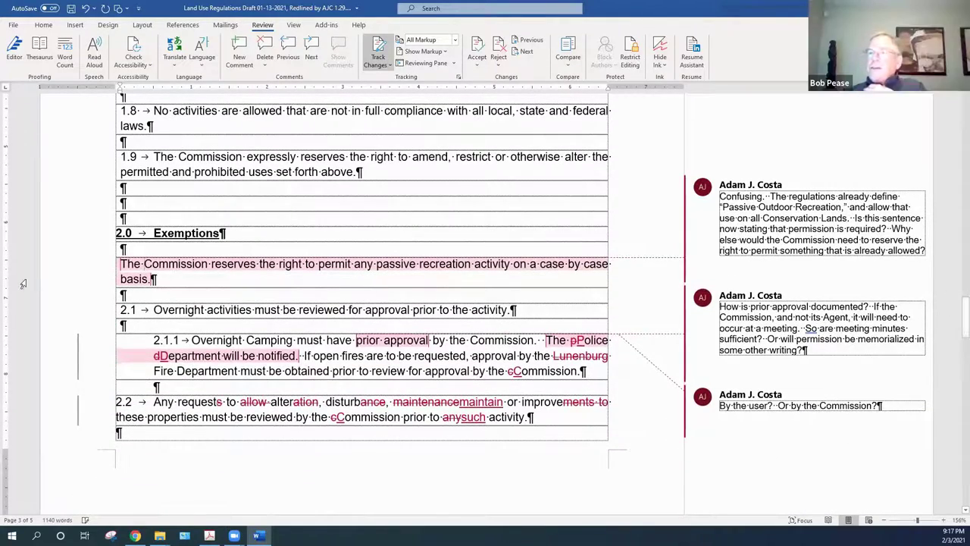
pyautogui.click(770, 217)
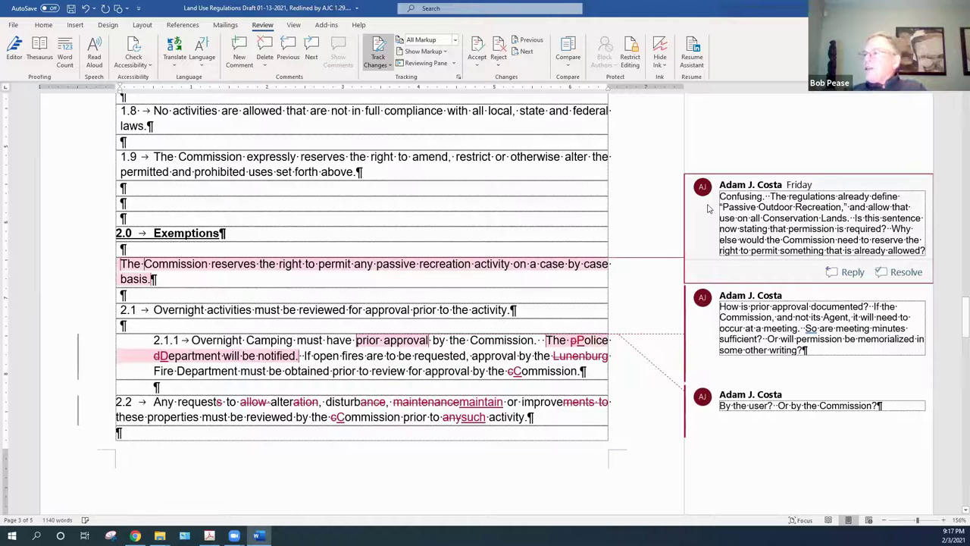
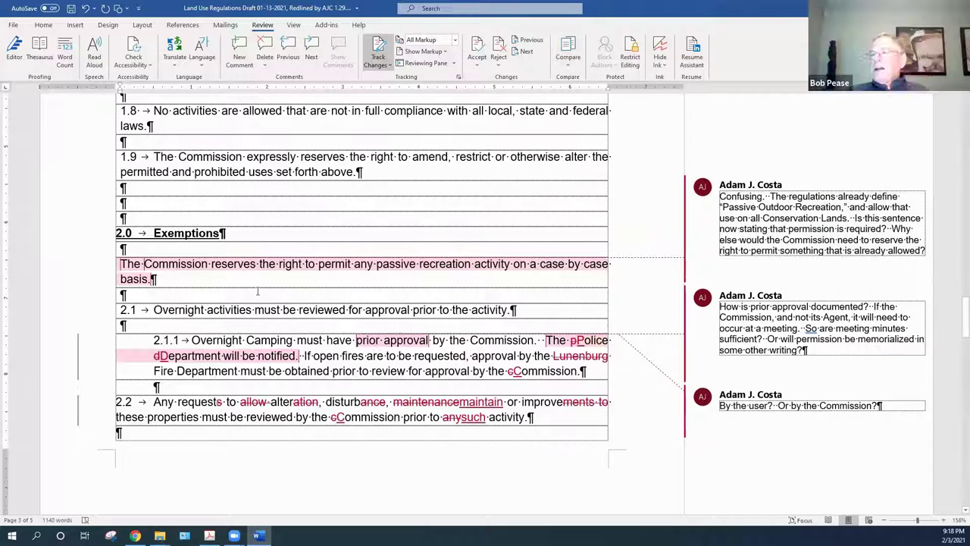
# Delete the first reviewer comment on the Exemptions passive-recreation sentence, then check the prior-approval comment
pyautogui.rightClick(785, 182)
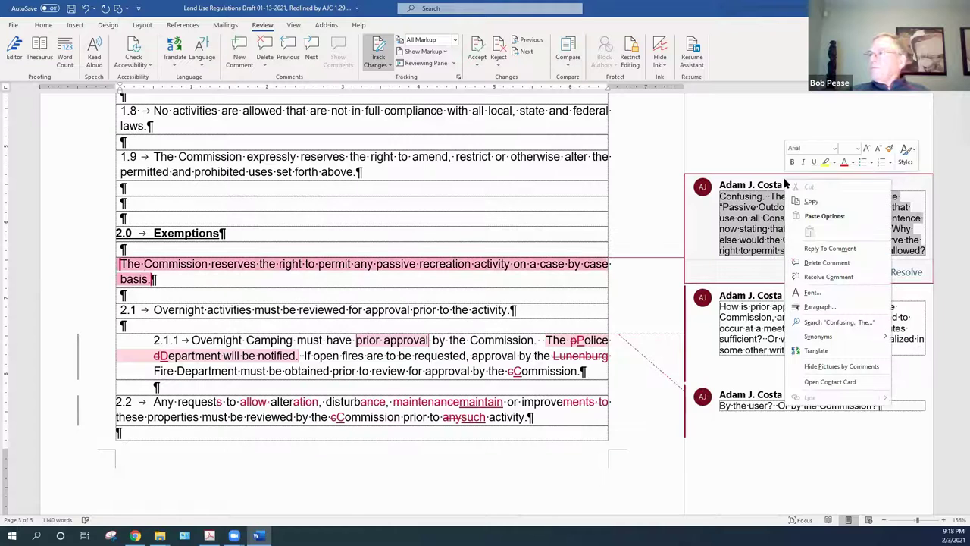
pyautogui.click(816, 263)
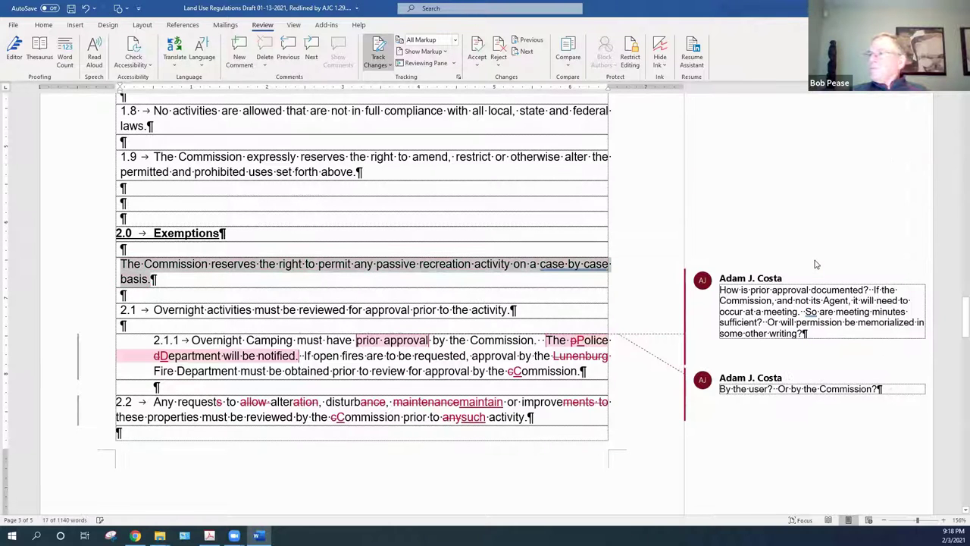
pyautogui.click(556, 328)
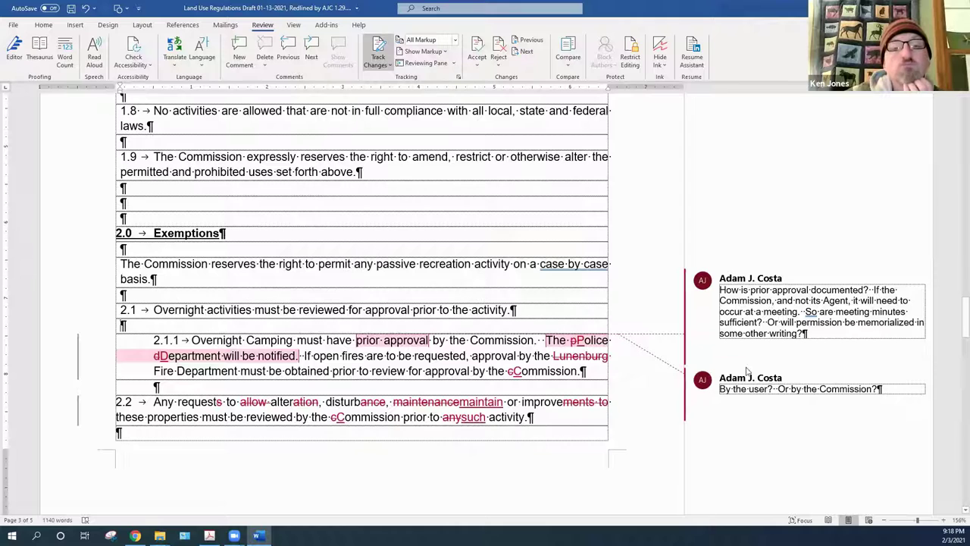
pyautogui.click(557, 328)
pyautogui.click(383, 396)
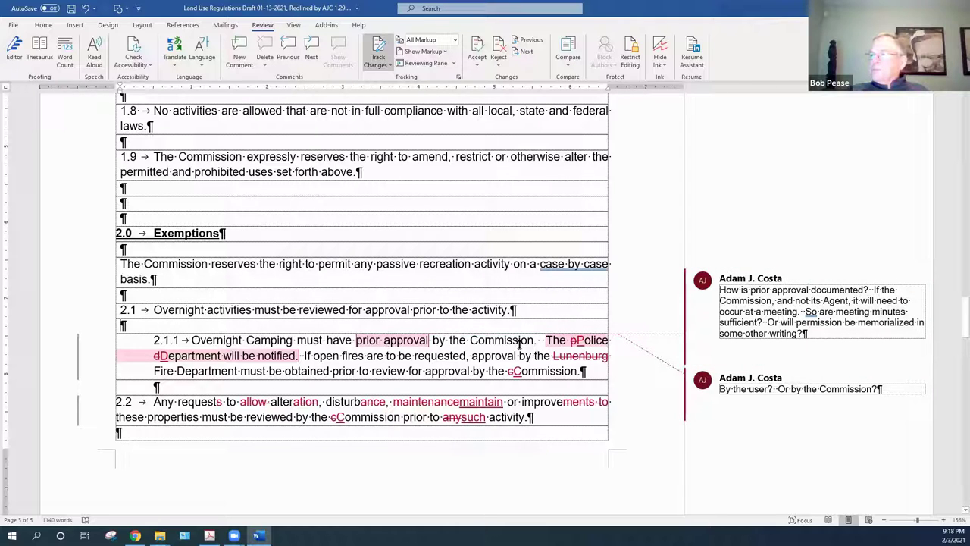
# In 2.1.1, accept the inserted 'Police' and restore the deleted 'The' before it
pyautogui.rightClick(577, 345)
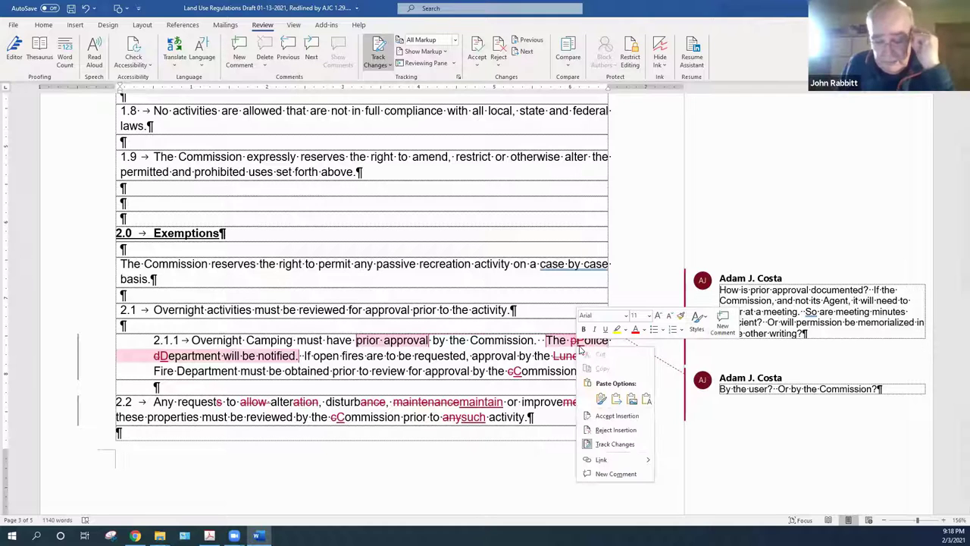
pyautogui.click(617, 416)
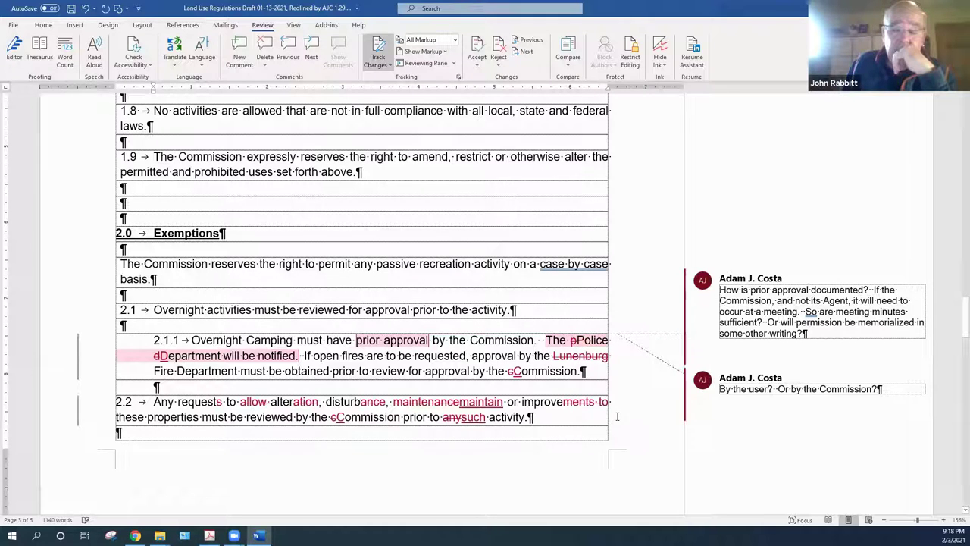
pyautogui.rightClick(573, 343)
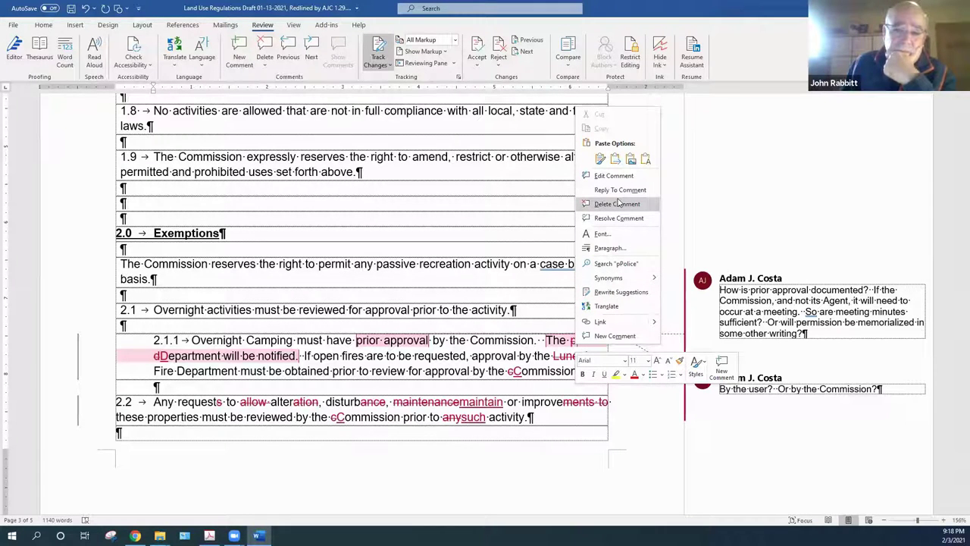
pyautogui.click(558, 327)
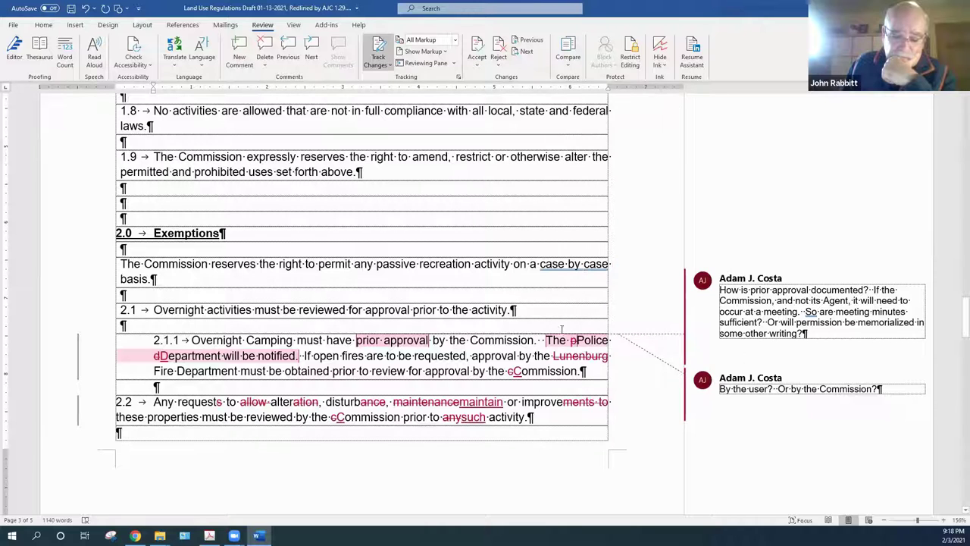
pyautogui.rightClick(572, 341)
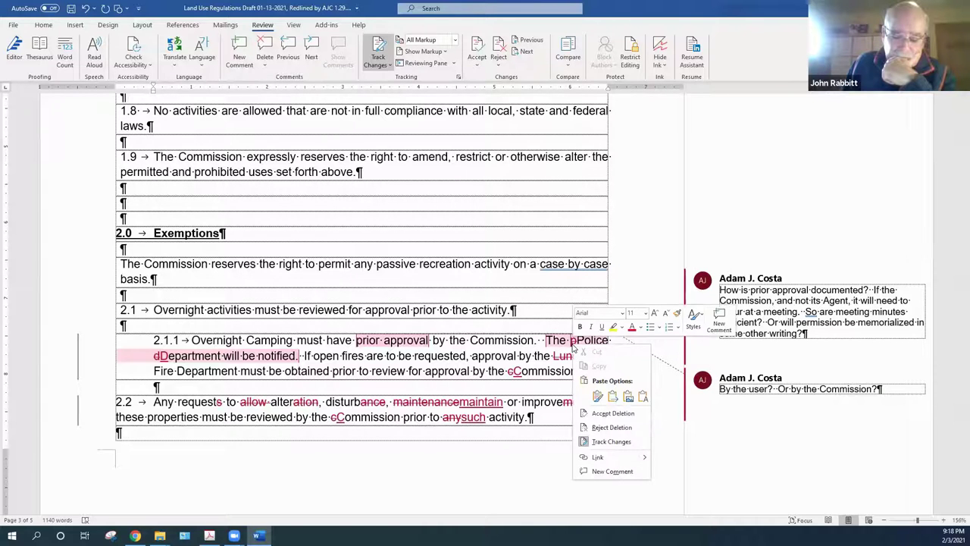
pyautogui.click(611, 428)
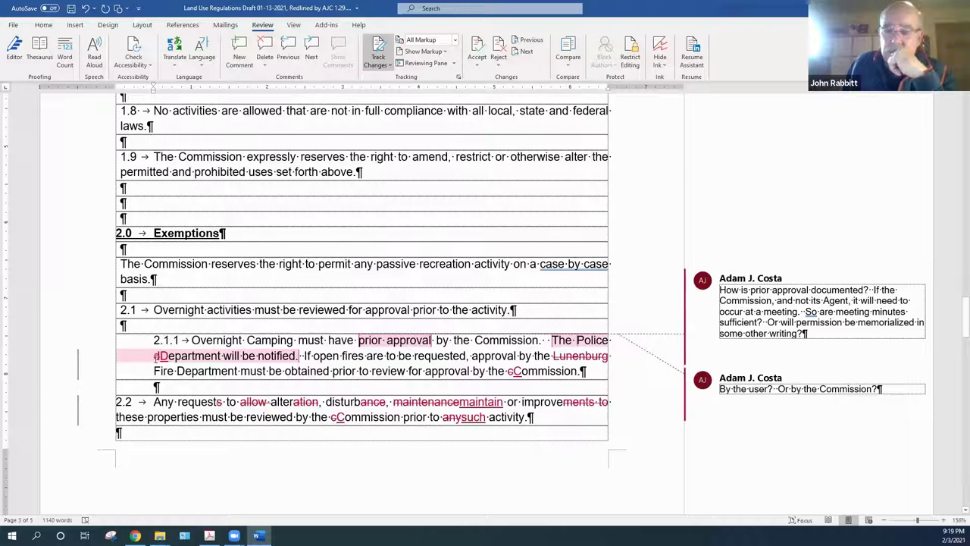
# Accept the 'Department' capitalisation: drop the lowercase d and keep the capital D
pyautogui.rightClick(155, 356)
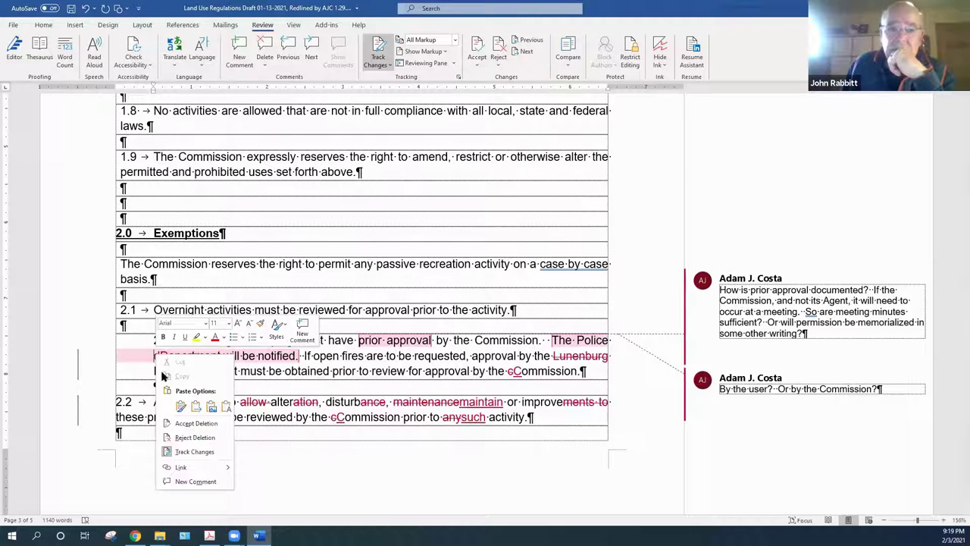
pyautogui.click(189, 423)
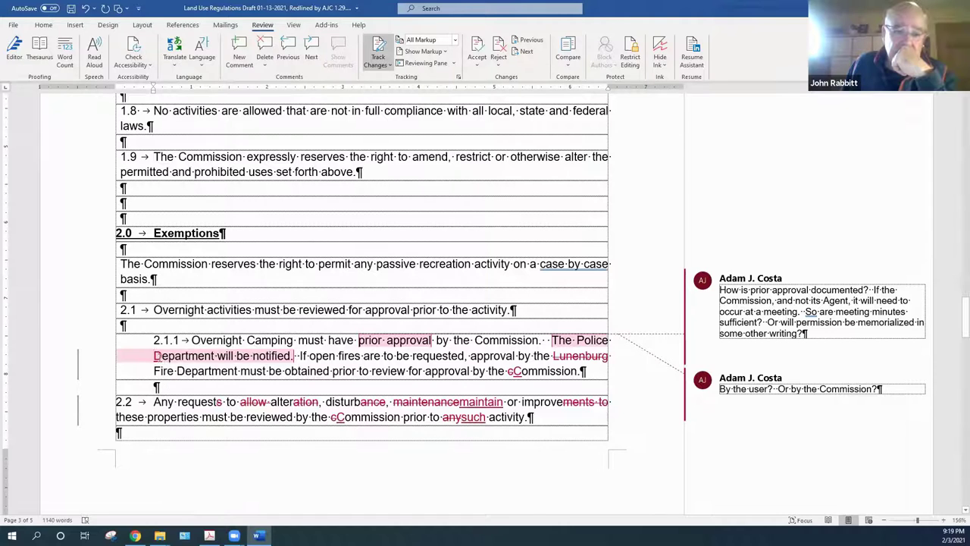
pyautogui.rightClick(160, 361)
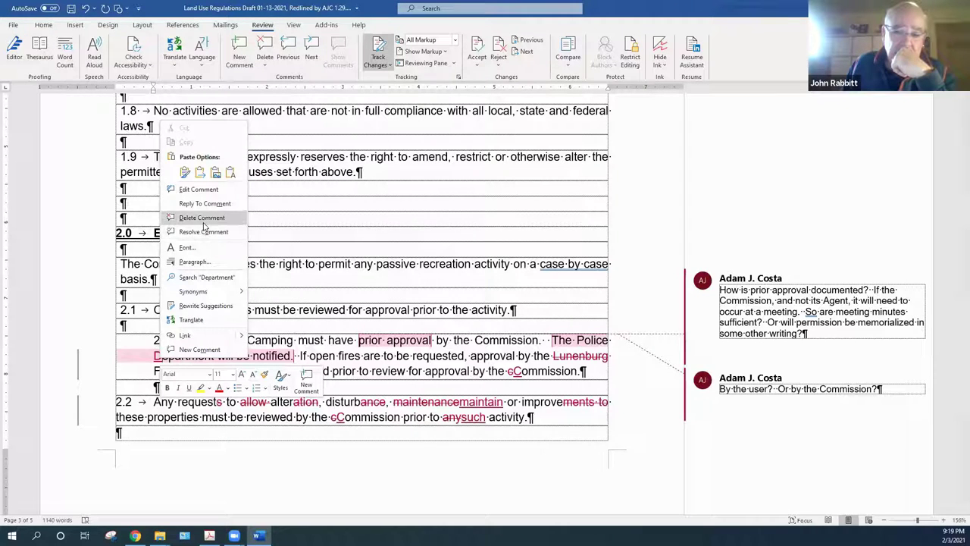
pyautogui.click(152, 361)
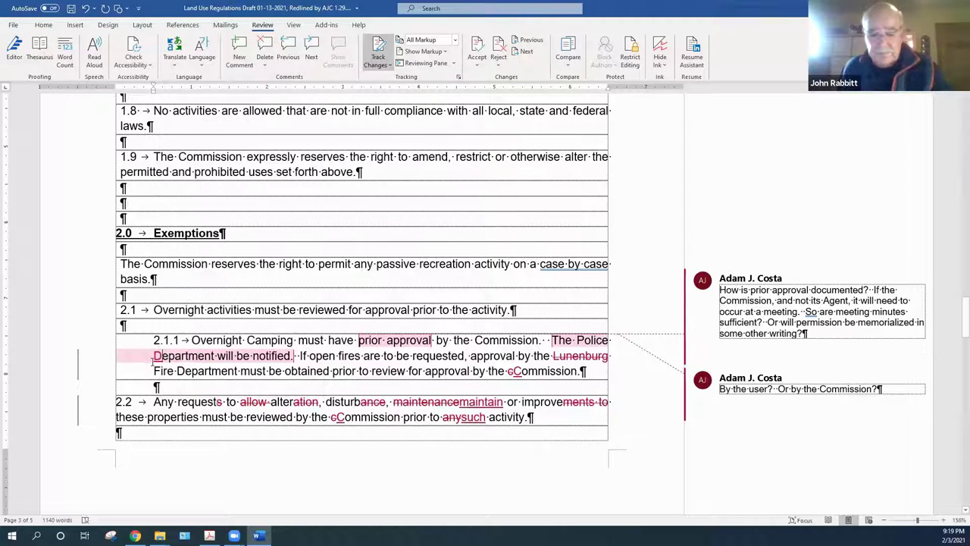
pyautogui.rightClick(156, 358)
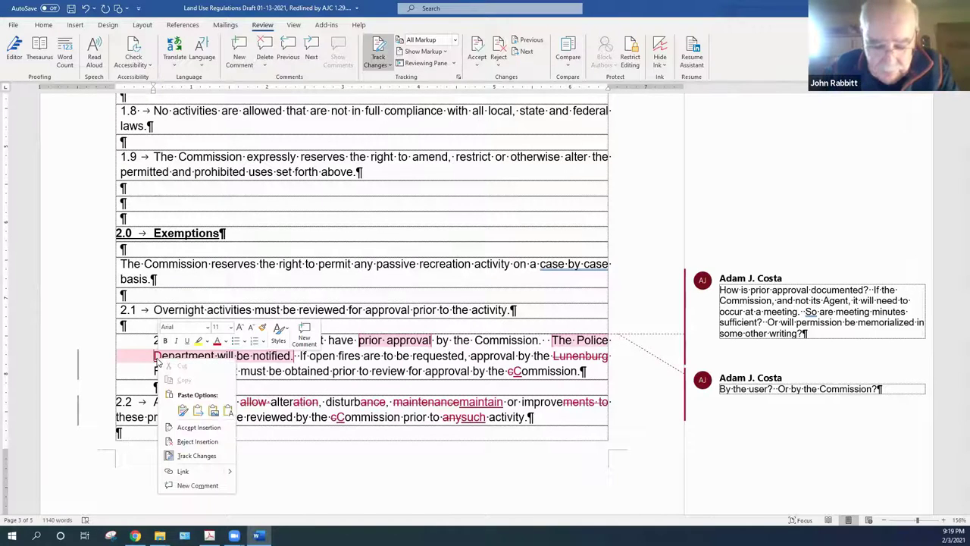
pyautogui.click(185, 428)
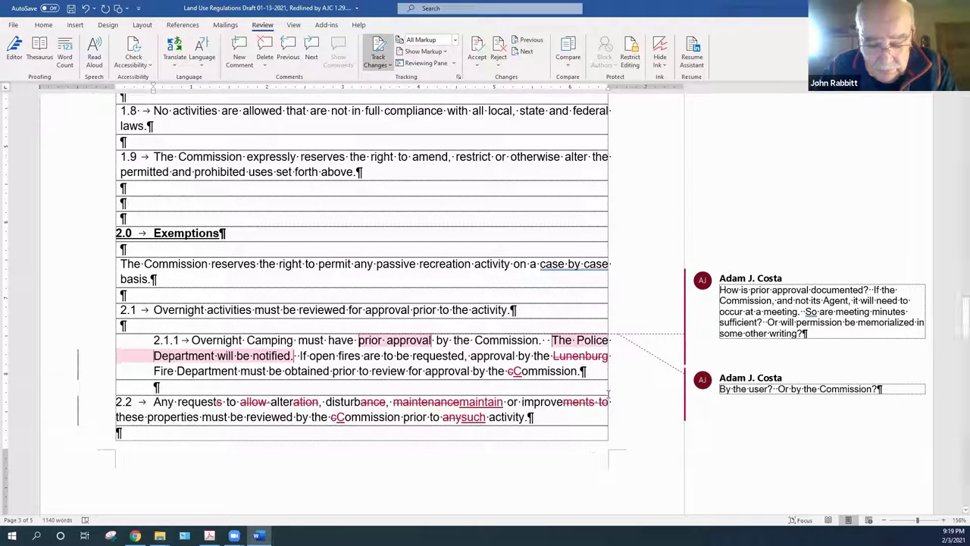
# Accept removing 'Lunenburg' before Fire Department and the capital C in 'Commission'
pyautogui.rightClick(596, 358)
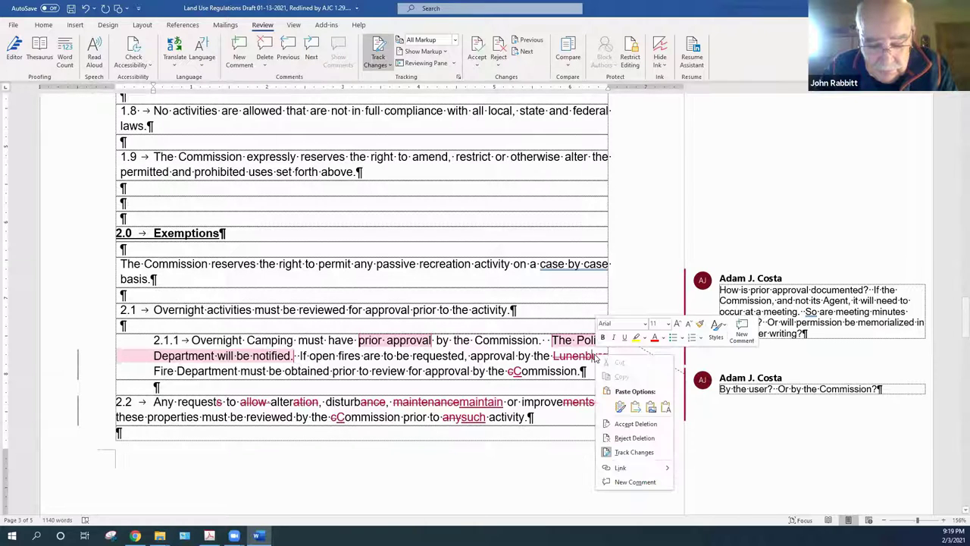
pyautogui.click(630, 424)
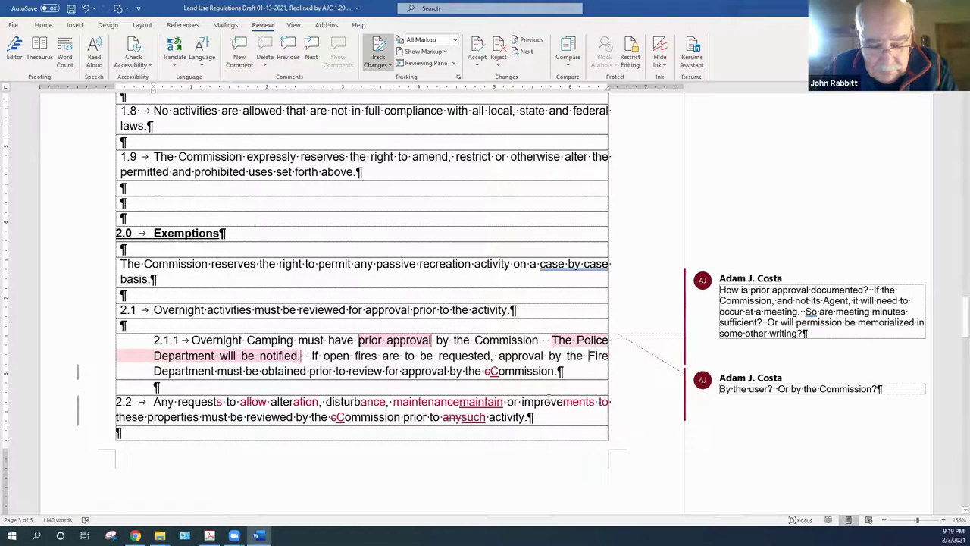
pyautogui.rightClick(491, 370)
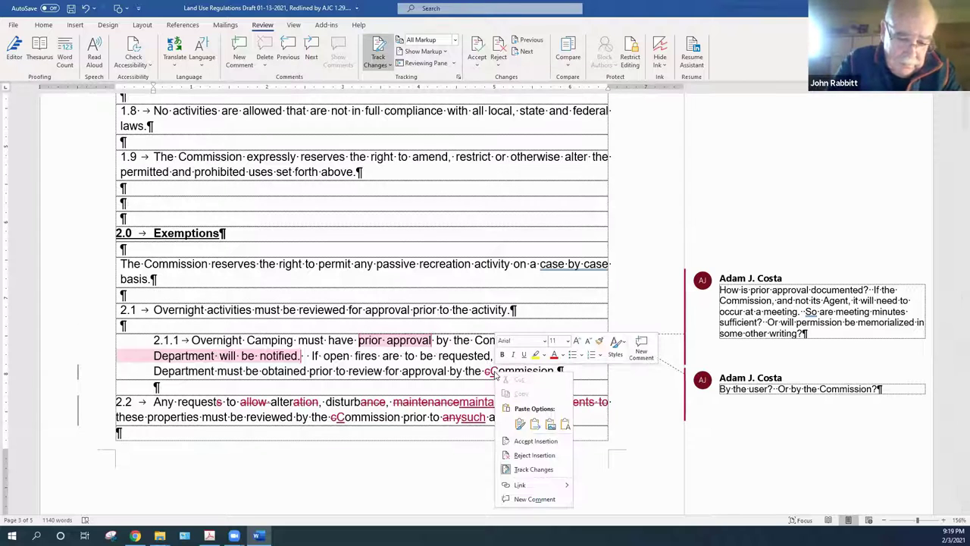
pyautogui.click(523, 443)
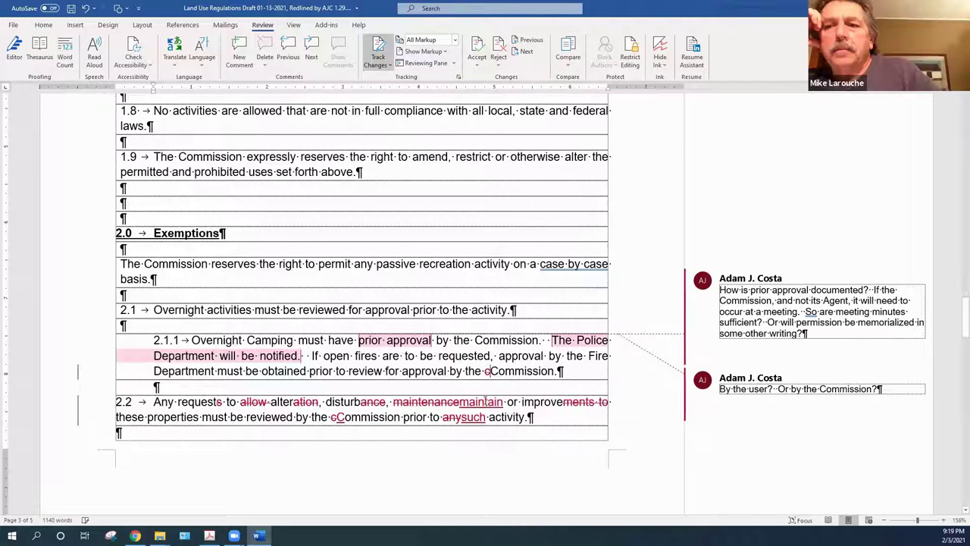
pyautogui.rightClick(489, 371)
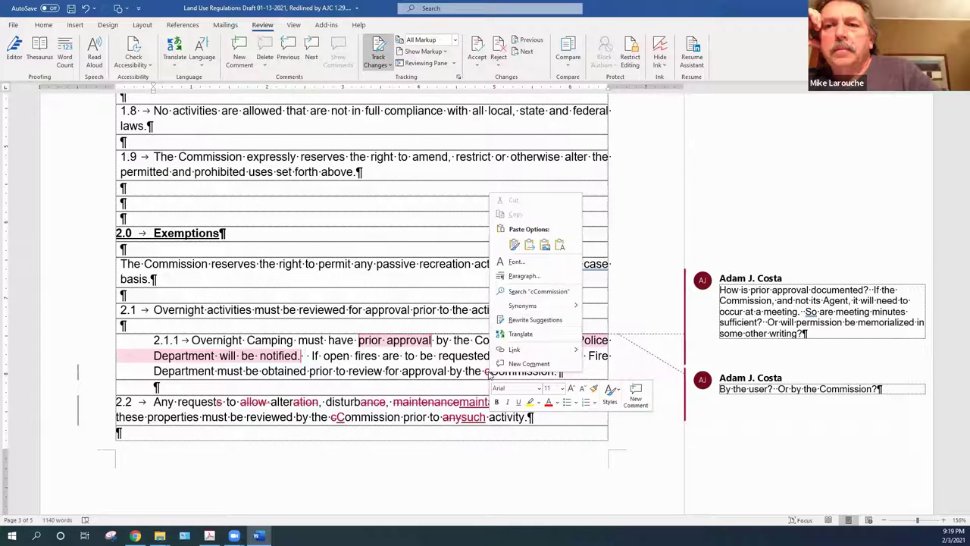
pyautogui.click(490, 377)
pyautogui.rightClick(489, 373)
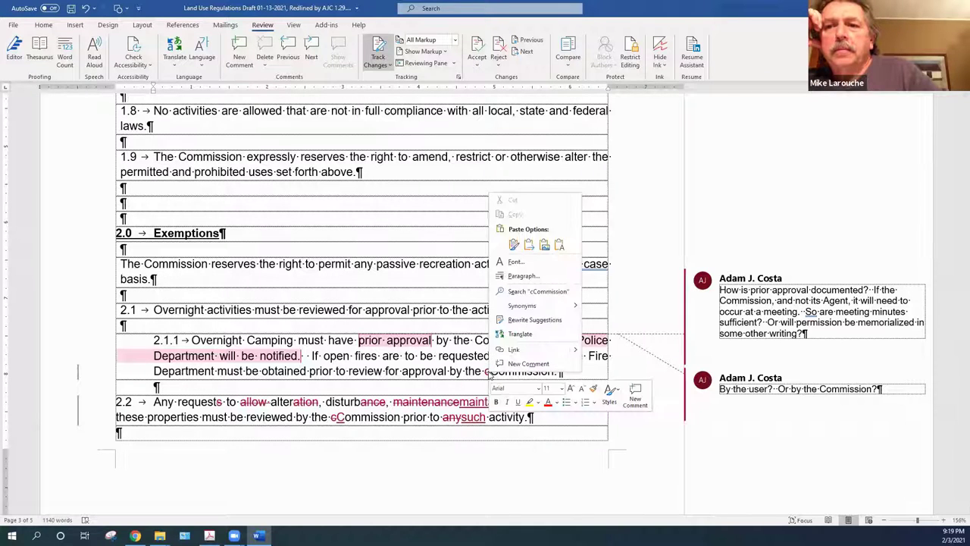
pyautogui.click(486, 372)
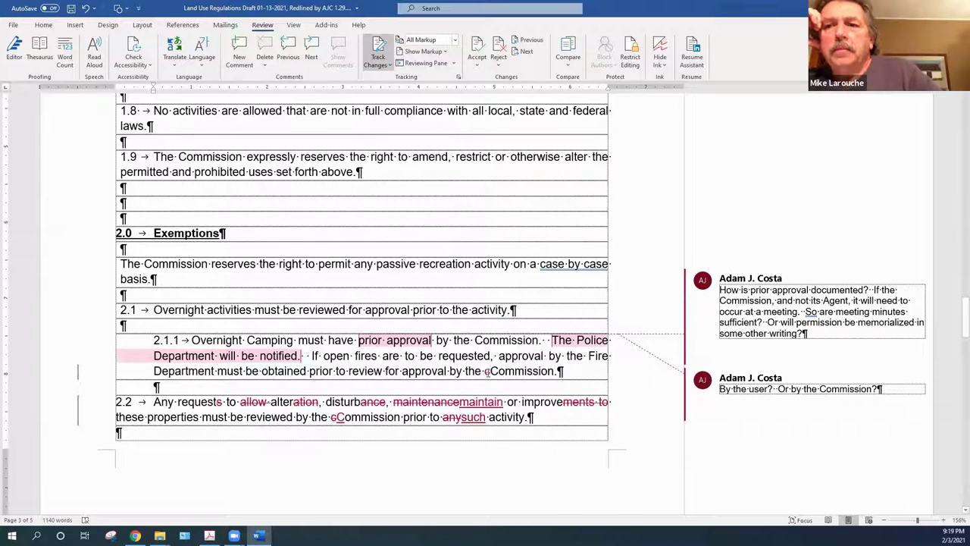
pyautogui.rightClick(486, 371)
pyautogui.click(489, 390)
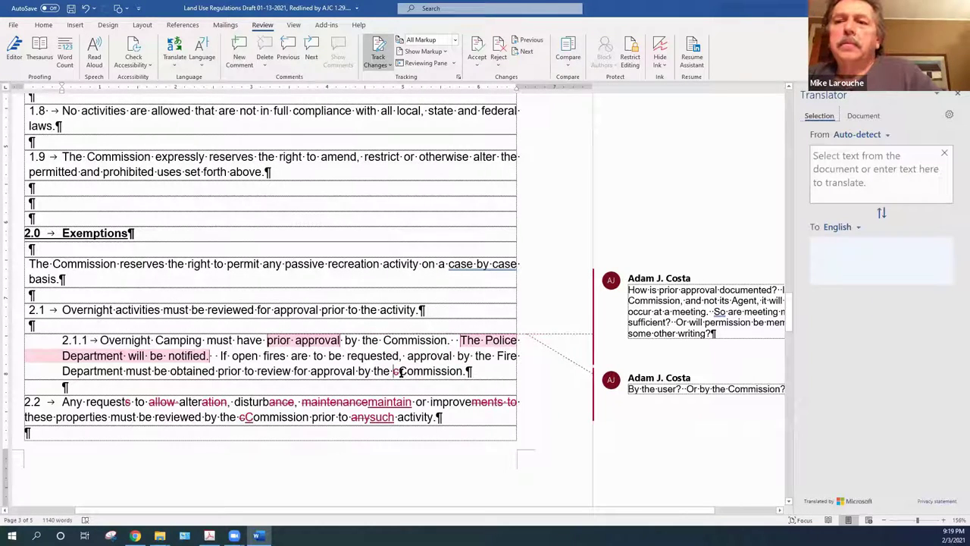
# Accept removing the lowercase c before 'Commission' and close the Translator pane
pyautogui.rightClick(395, 373)
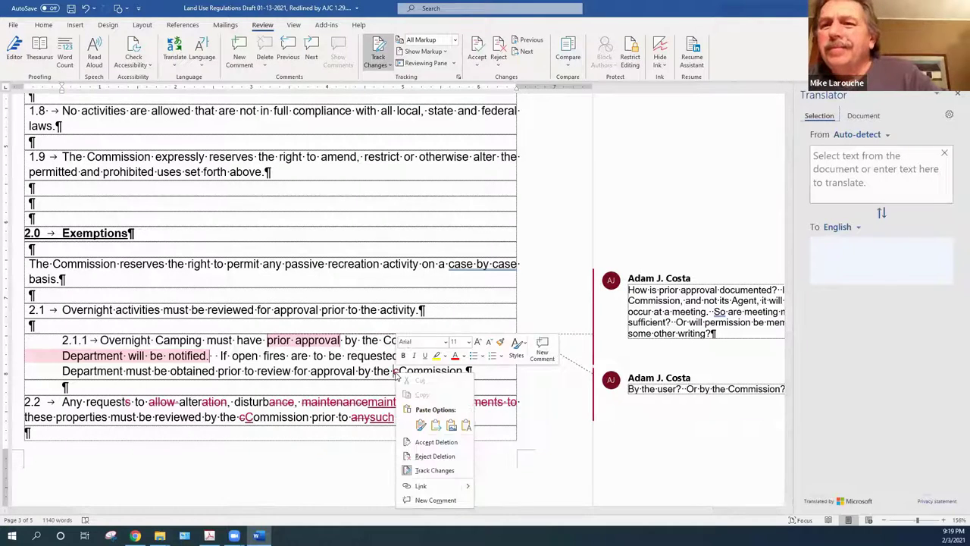
pyautogui.click(435, 442)
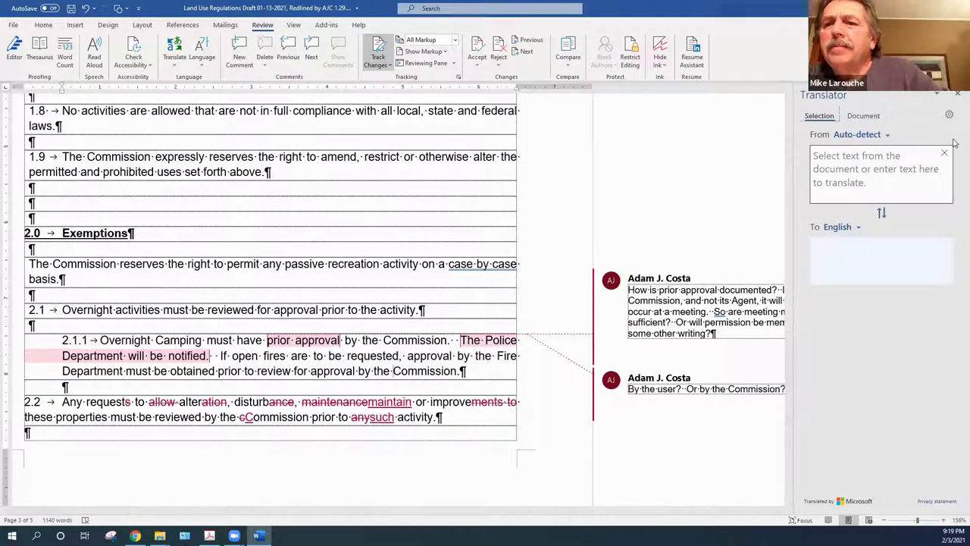
pyautogui.click(957, 94)
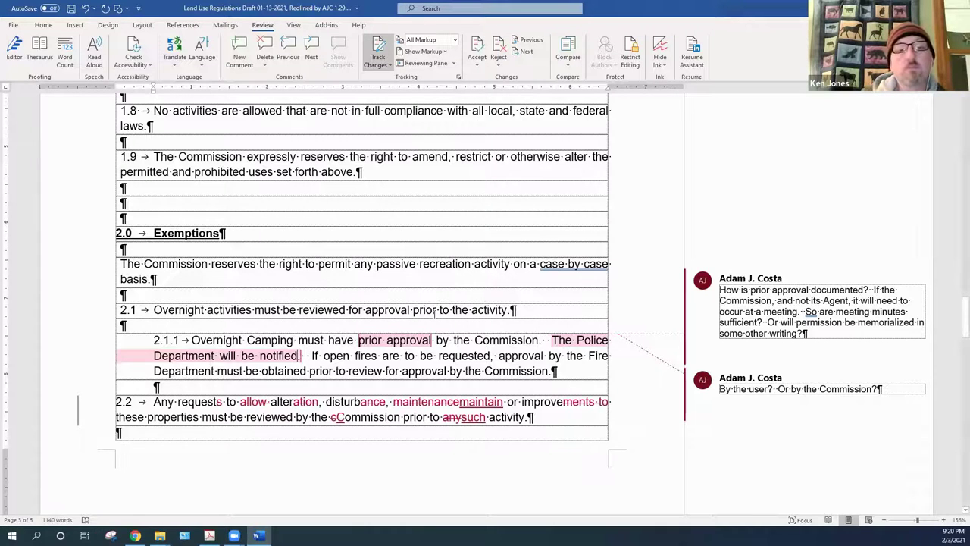
# Insert and accept ' by the Conservation Administrator' after 'notified', then delete the 'By the user?' comment
pyautogui.write('by th')
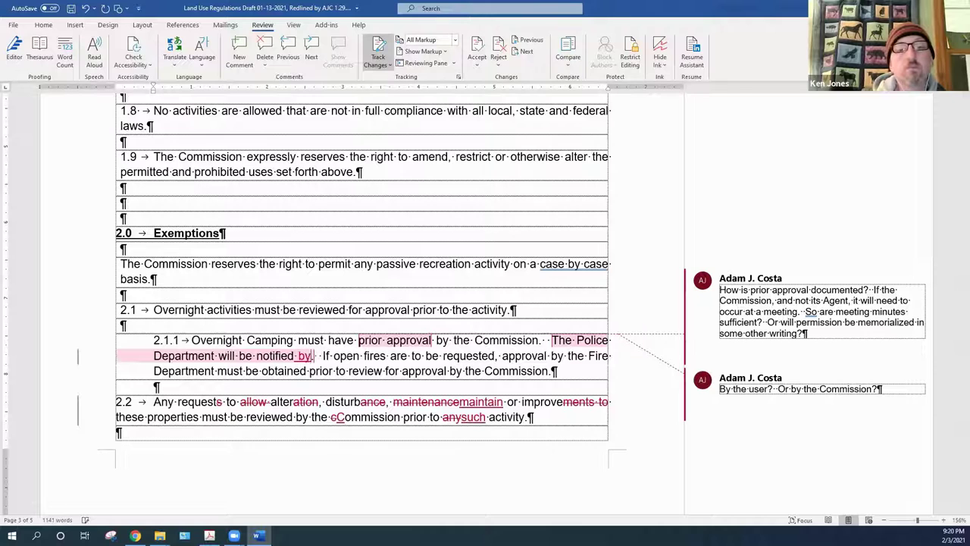
pyautogui.write('e')
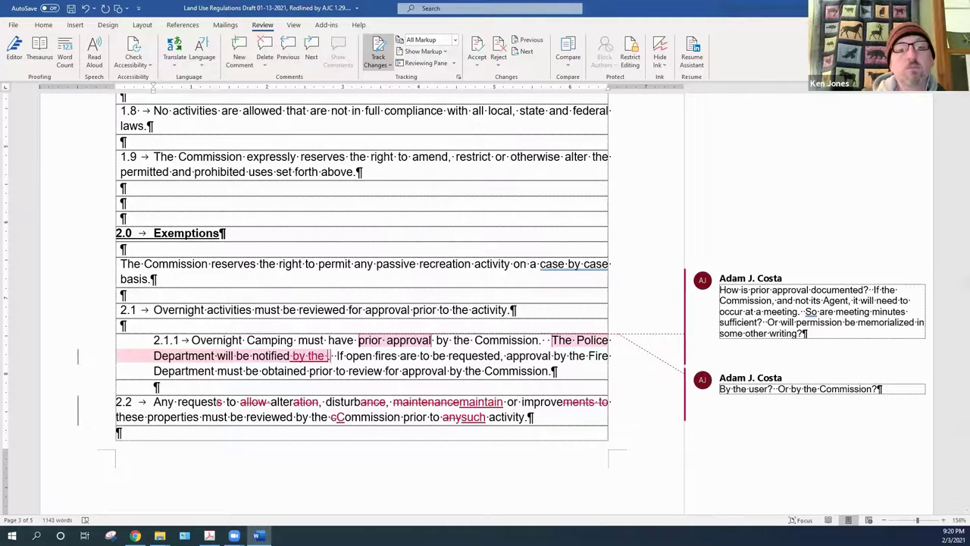
pyautogui.write(' Conserv')
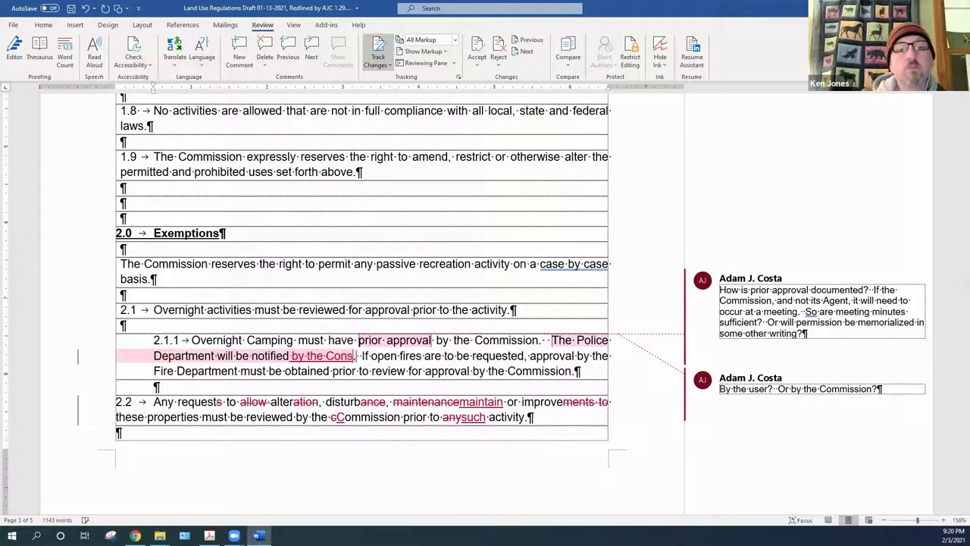
pyautogui.write('ation Ad')
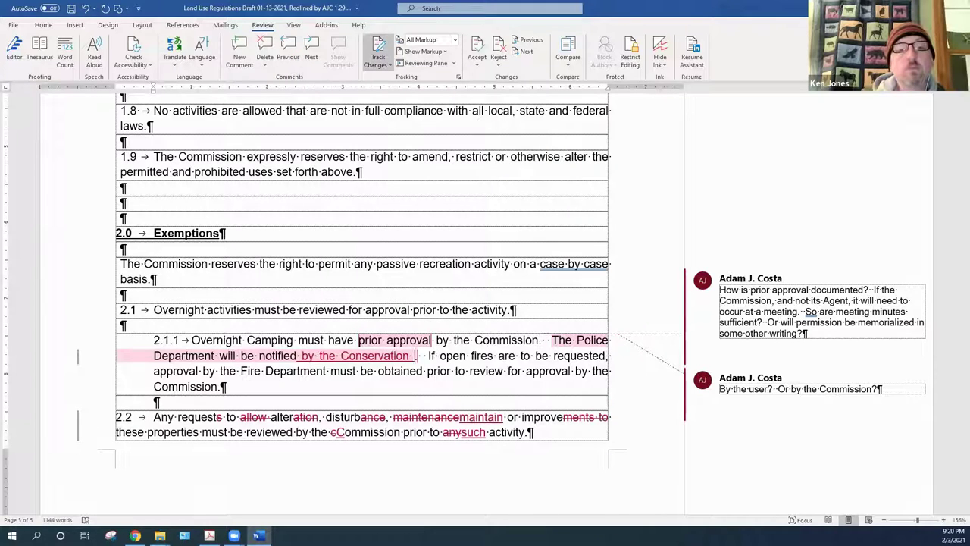
pyautogui.write('minist')
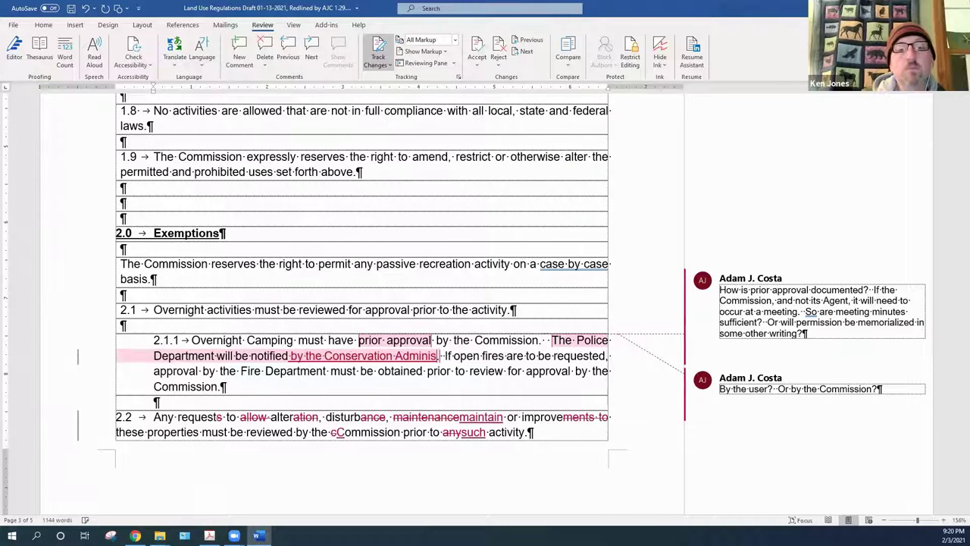
pyautogui.write('rator')
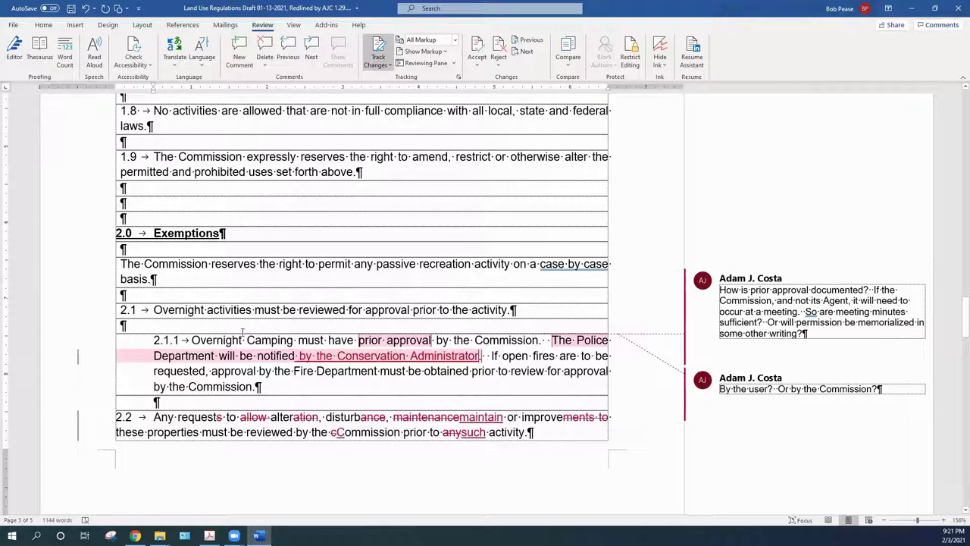
pyautogui.rightClick(362, 355)
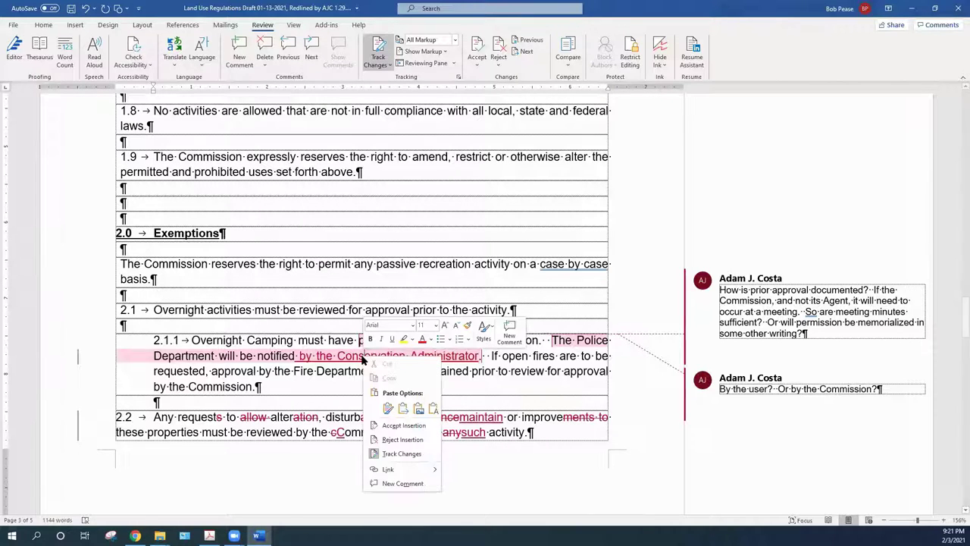
pyautogui.click(401, 425)
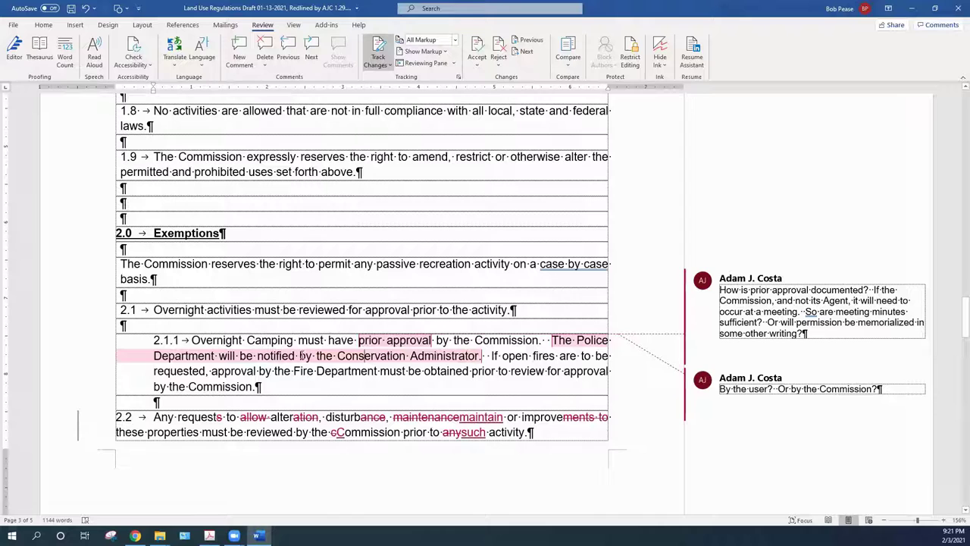
pyautogui.rightClick(799, 377)
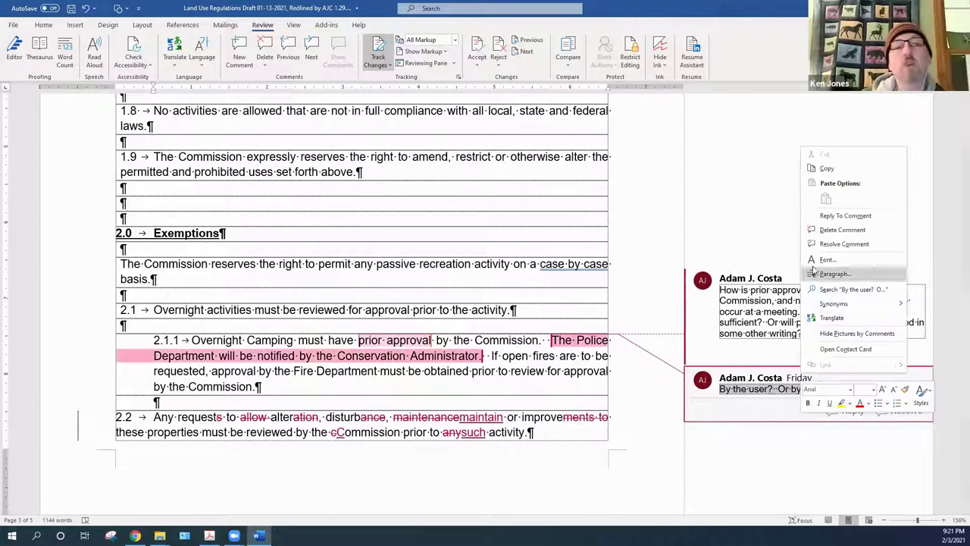
pyautogui.click(837, 230)
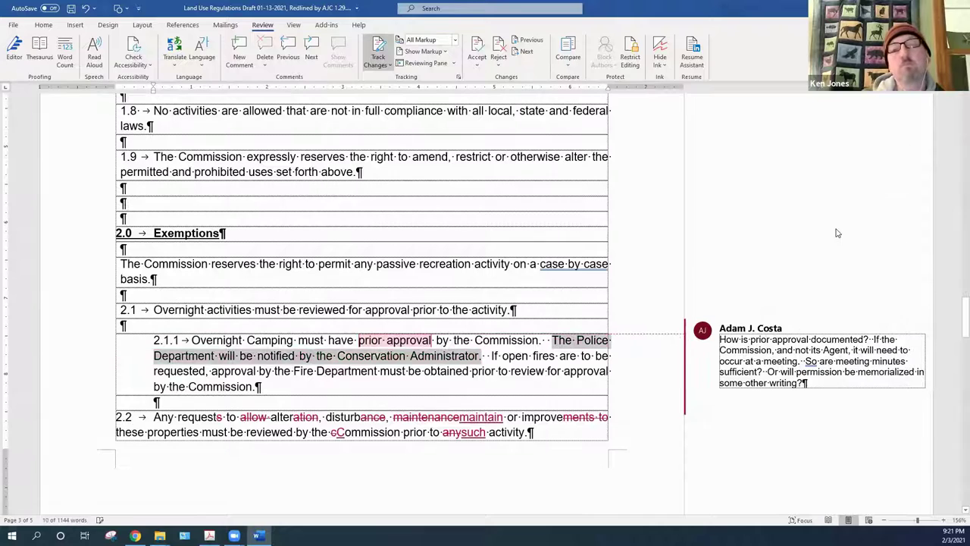
# Delete the reviewer comment attached to the 'prior approval' text in 2.1.1
pyautogui.rightClick(393, 338)
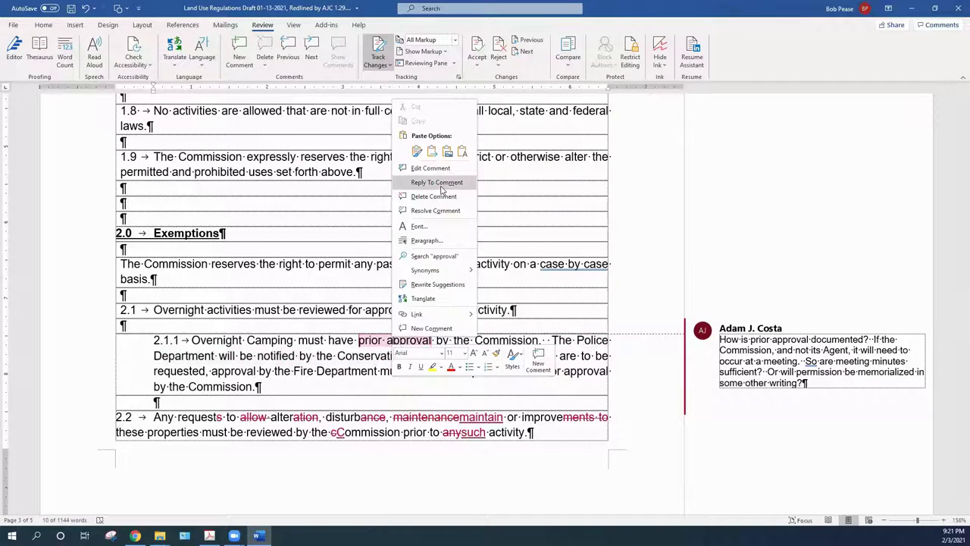
pyautogui.click(307, 358)
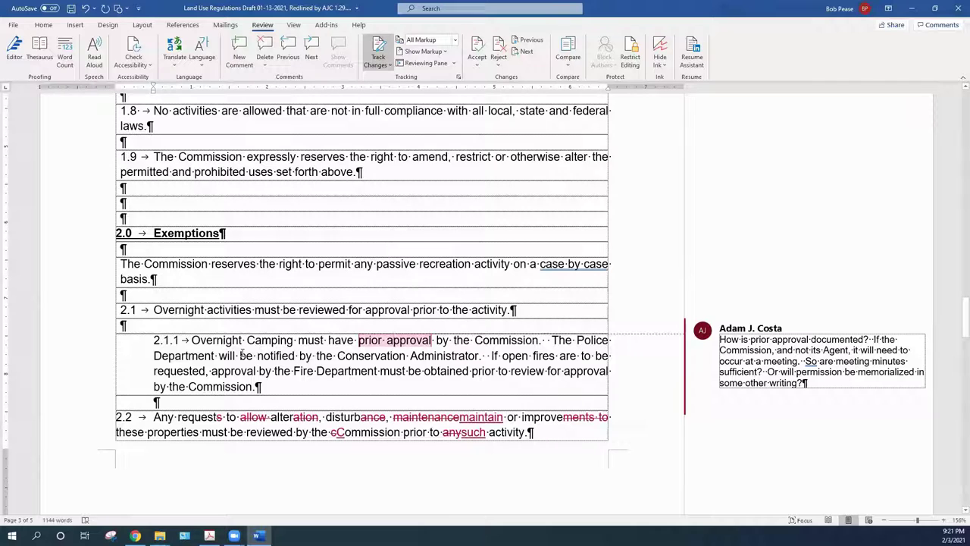
pyautogui.rightClick(371, 343)
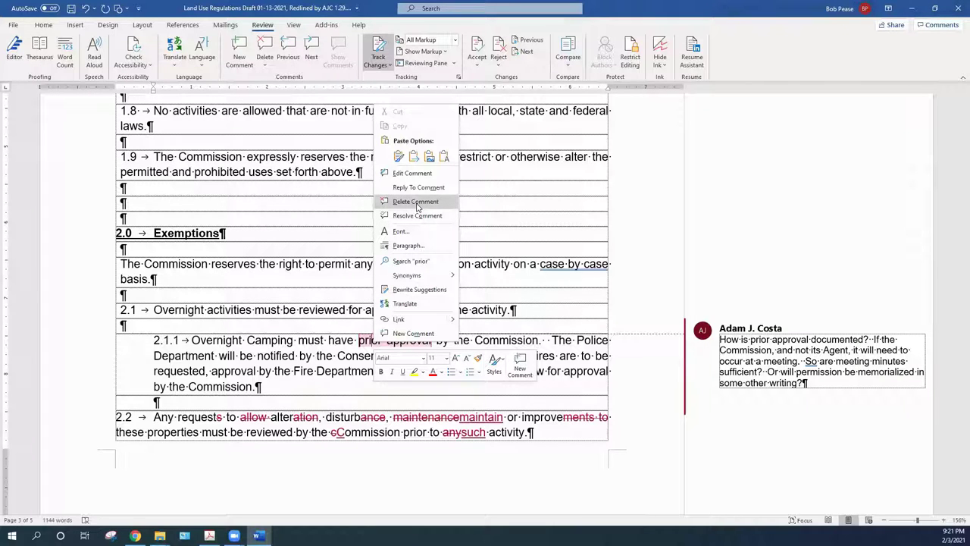
pyautogui.click(416, 203)
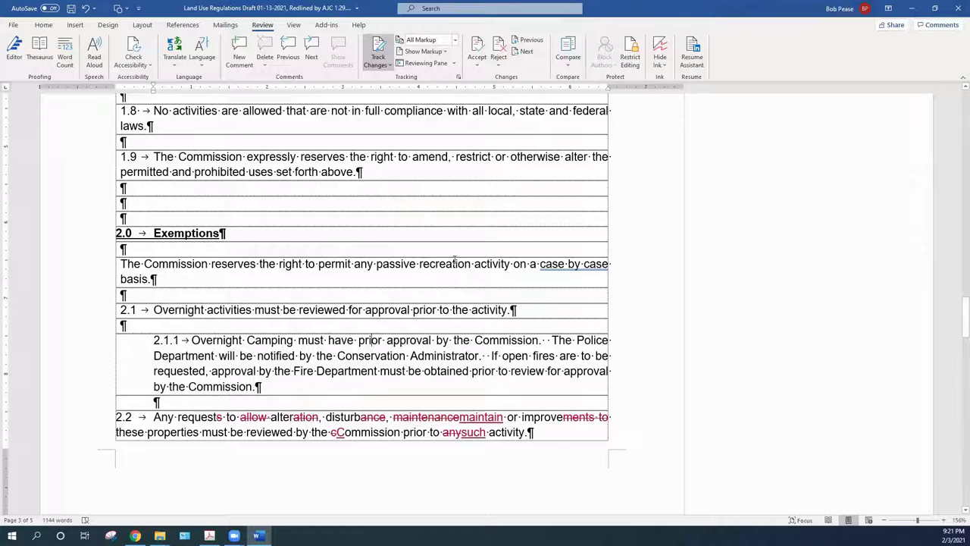
# Cut the Police Department notification sentence from 2.1.1 and accept the tracked deletion
pyautogui.doubleClick(481, 356)
pyautogui.click(478, 355)
pyautogui.moveTo(550, 341); pyautogui.dragTo(481, 356)
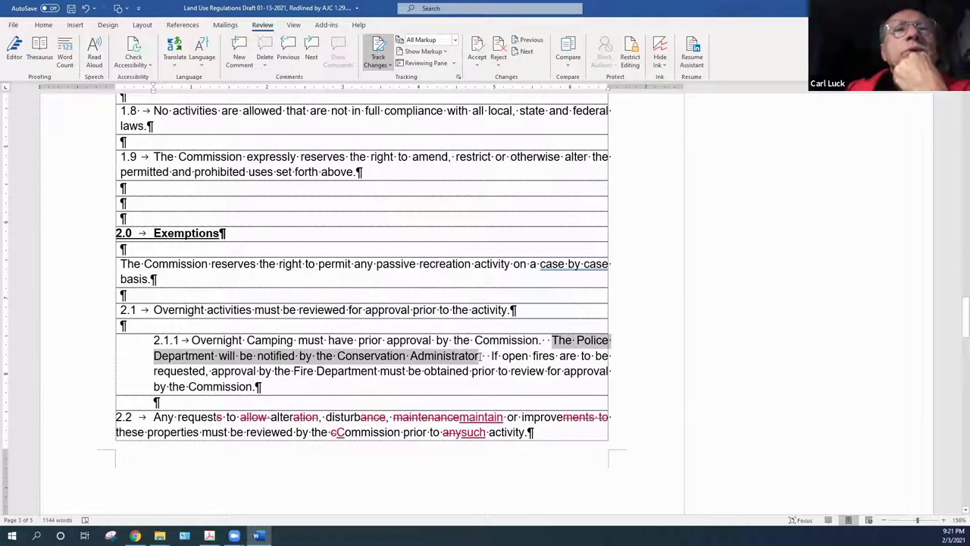
pyautogui.moveTo(480, 355); pyautogui.dragTo(483, 355)
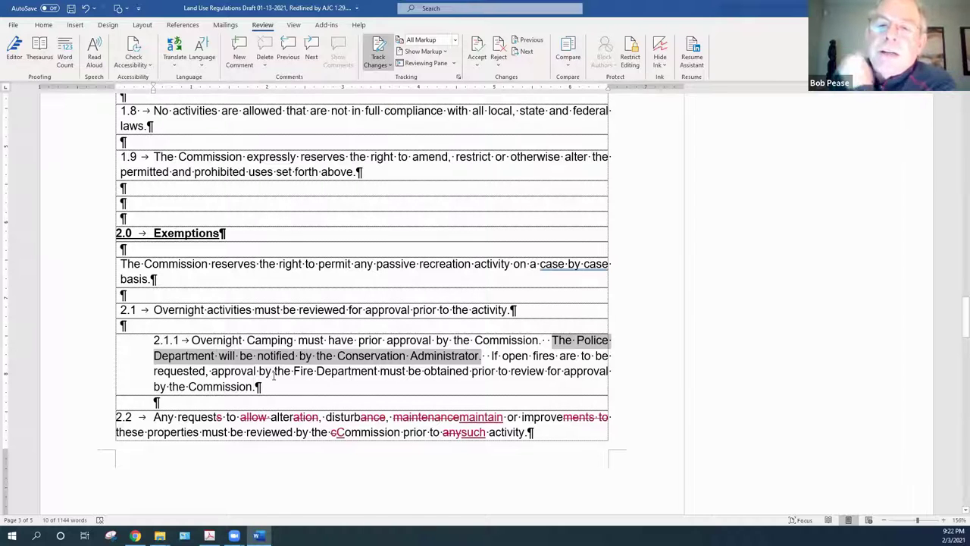
pyautogui.rightClick(242, 357)
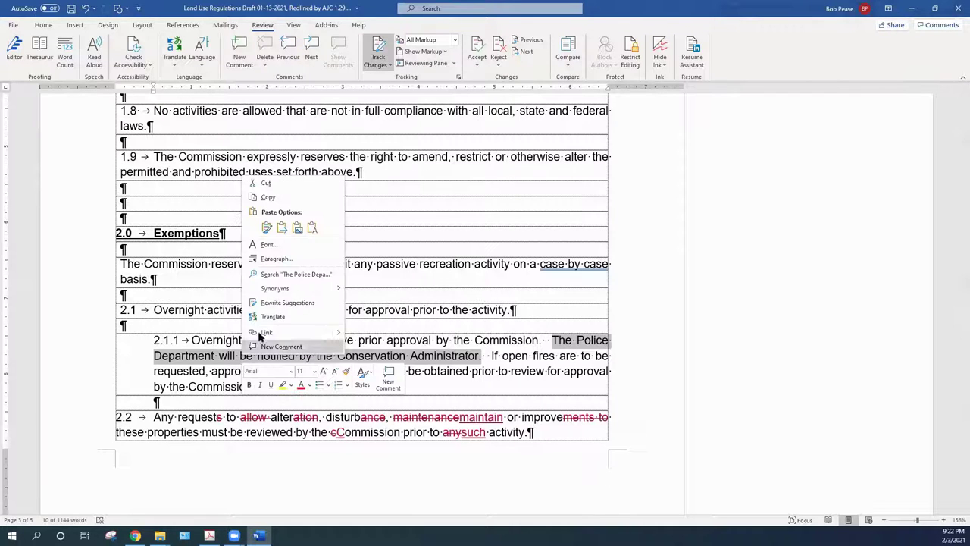
pyautogui.click(268, 185)
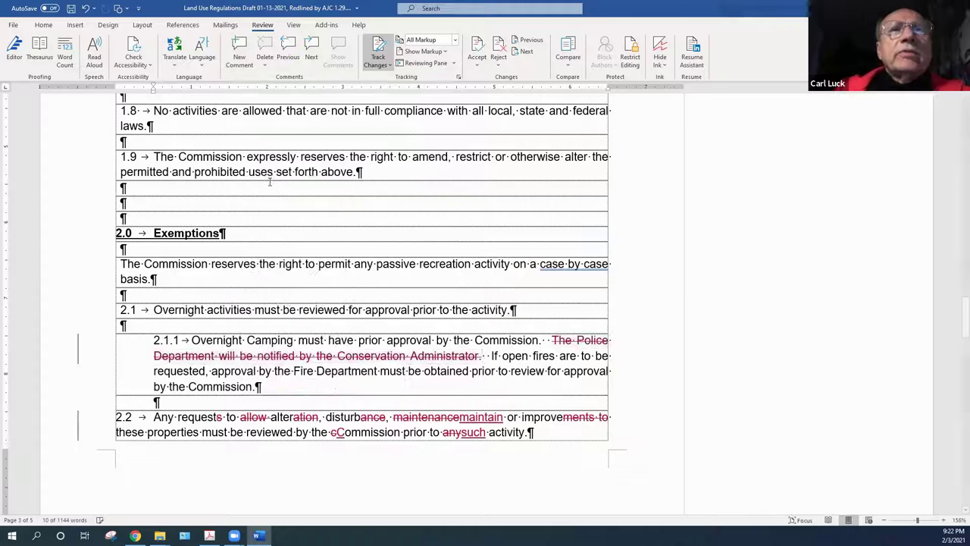
pyautogui.rightClick(381, 357)
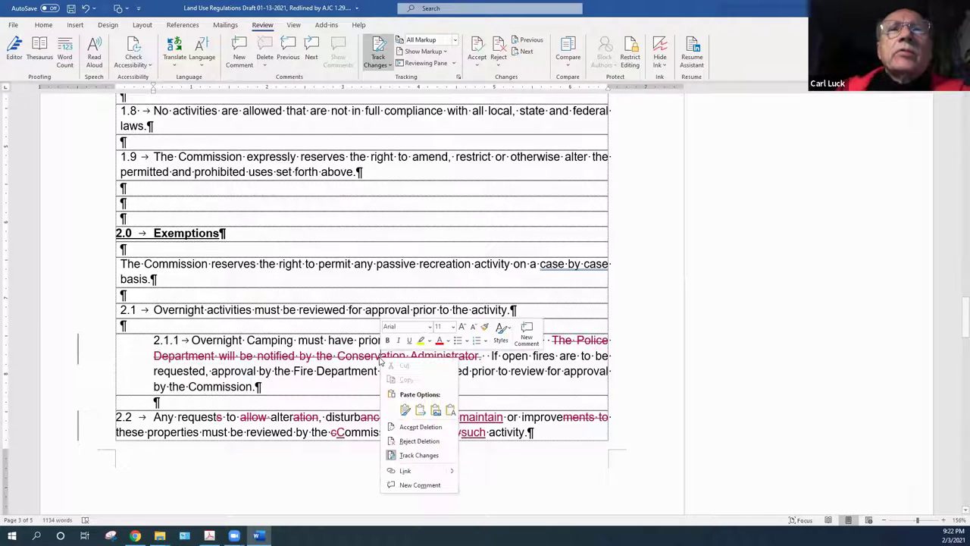
pyautogui.click(416, 428)
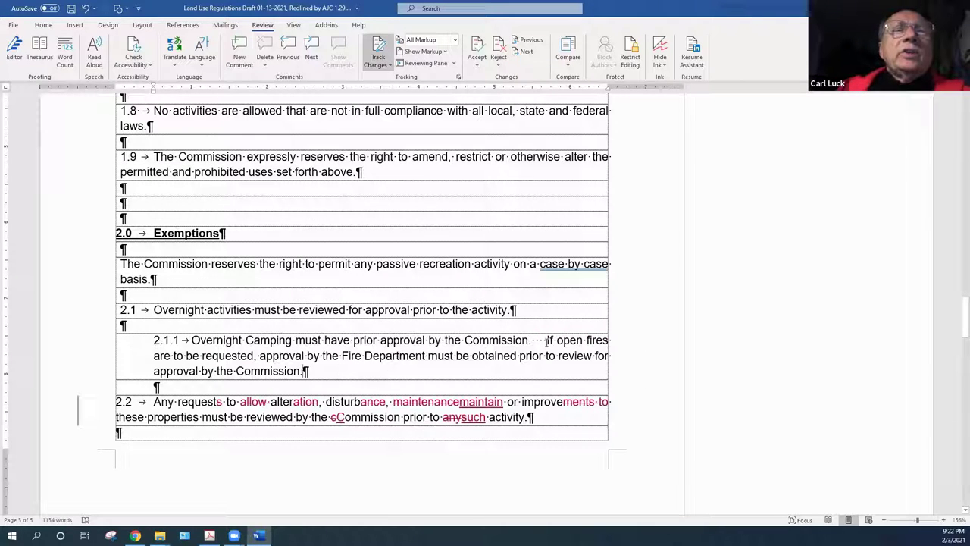
# Remove the extra spaces before 'If open fires' and accept that deletion
pyautogui.press('BackSpace')
pyautogui.press('BackSpace')
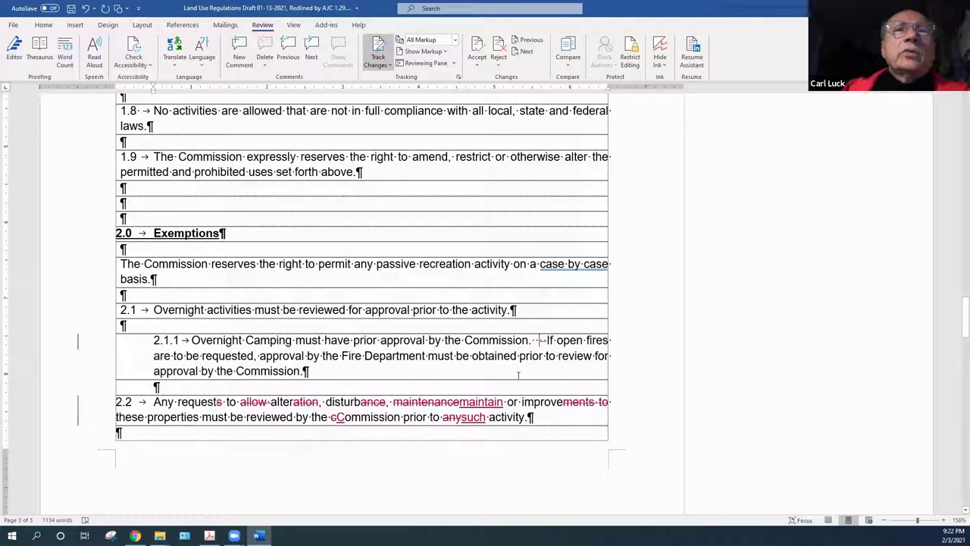
pyautogui.rightClick(540, 343)
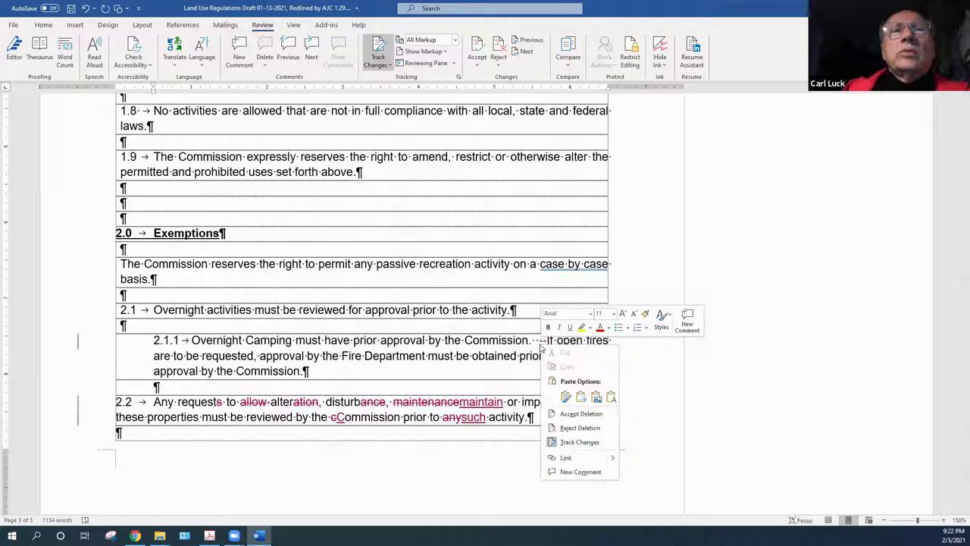
pyautogui.click(568, 415)
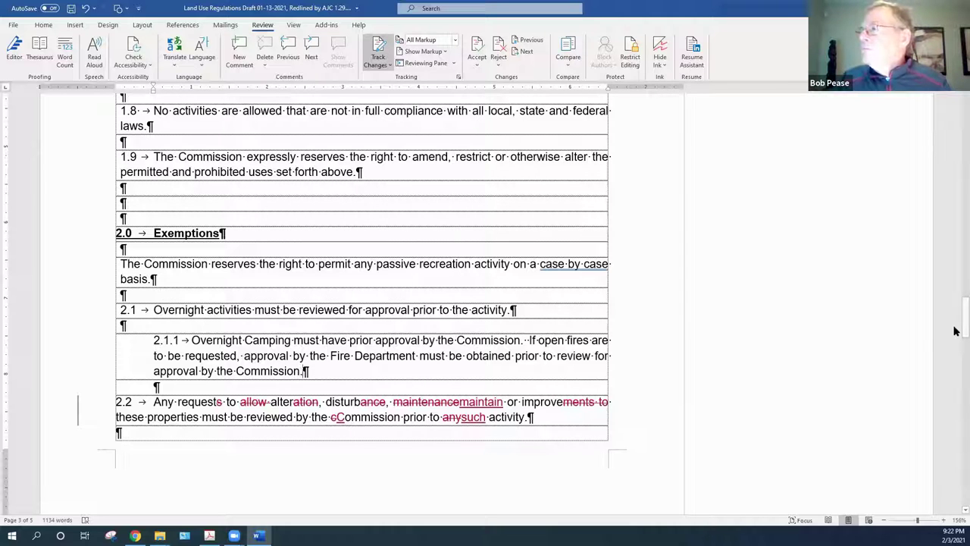
pyautogui.moveTo(955, 331); pyautogui.dragTo(954, 335)
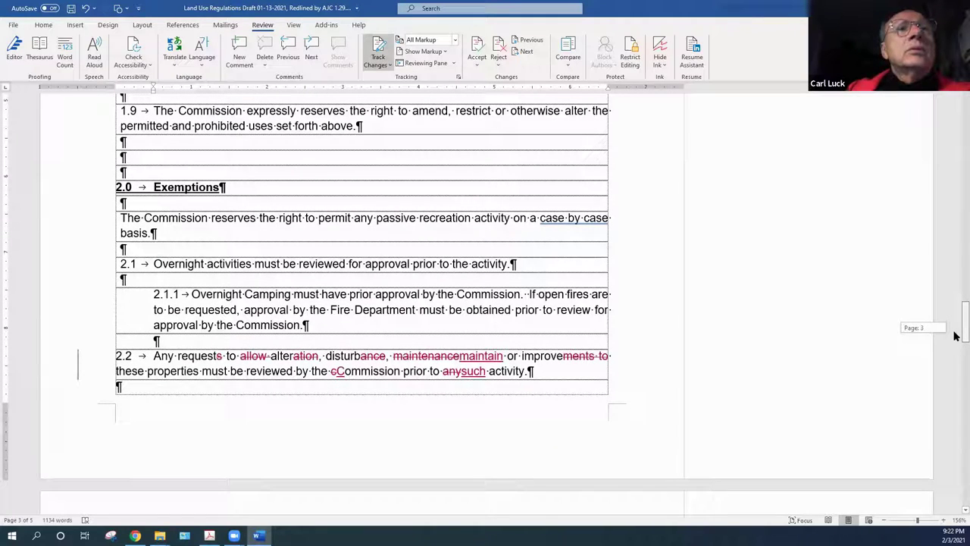
pyautogui.moveTo(955, 335); pyautogui.dragTo(954, 335)
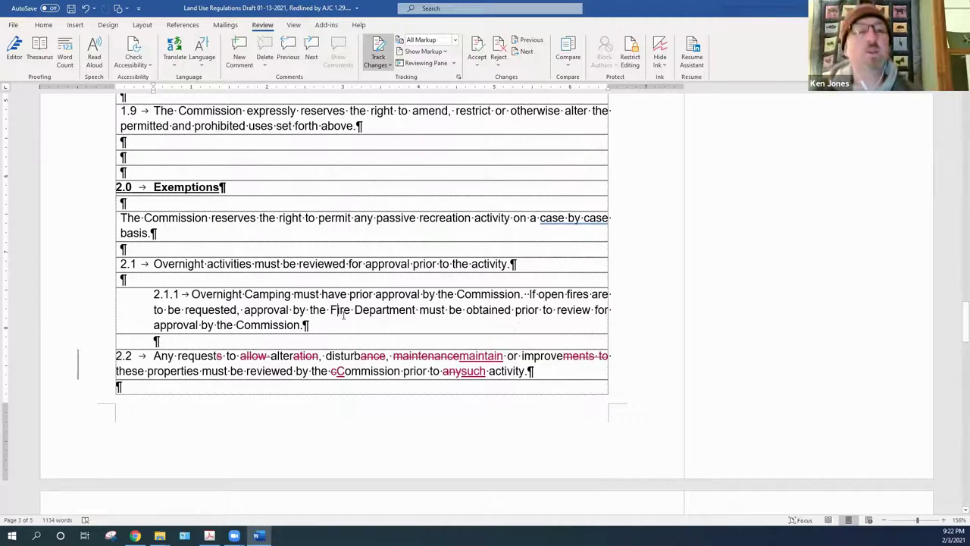
pyautogui.click(394, 296)
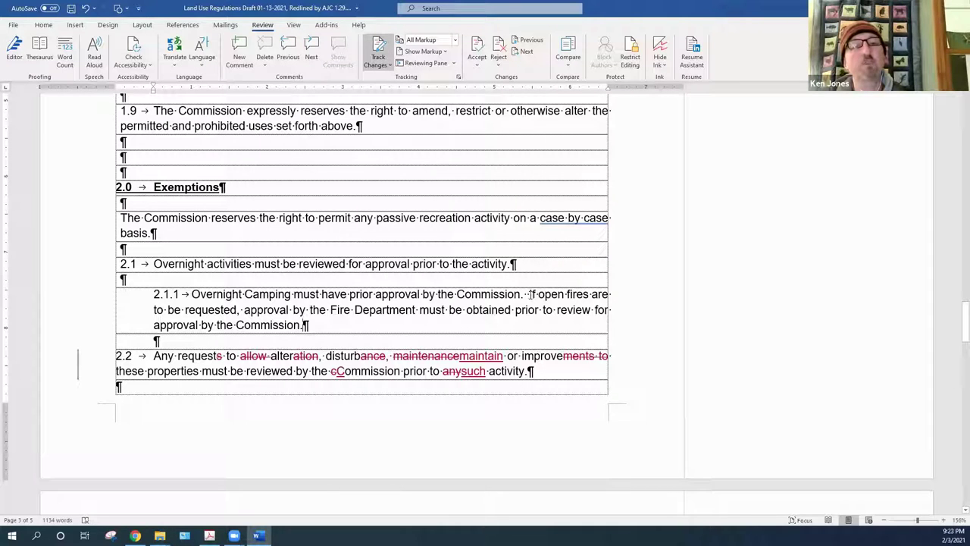
pyautogui.click(331, 325)
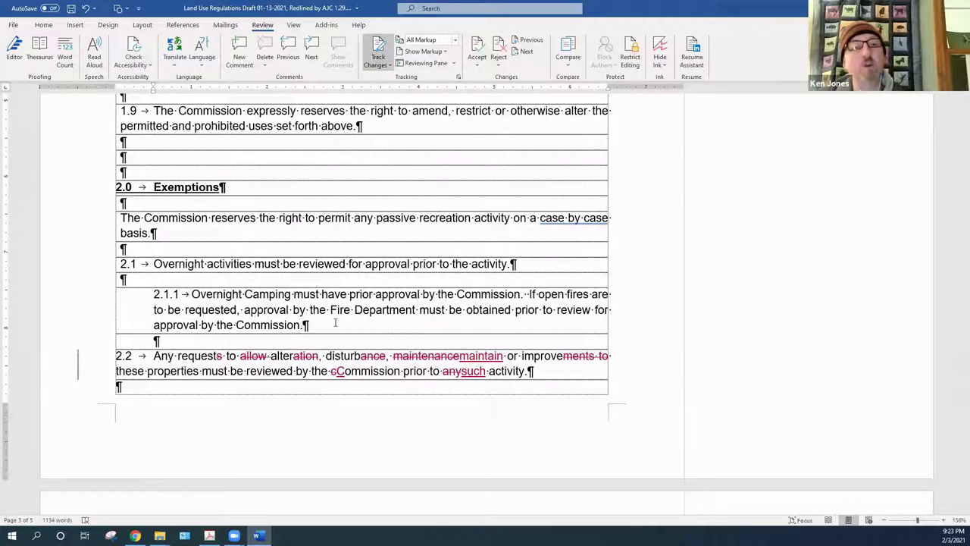
# In 2.2, accept deleting 'allow' and trimming to 'request', 'alter' and 'disturb'
pyautogui.rightClick(258, 355)
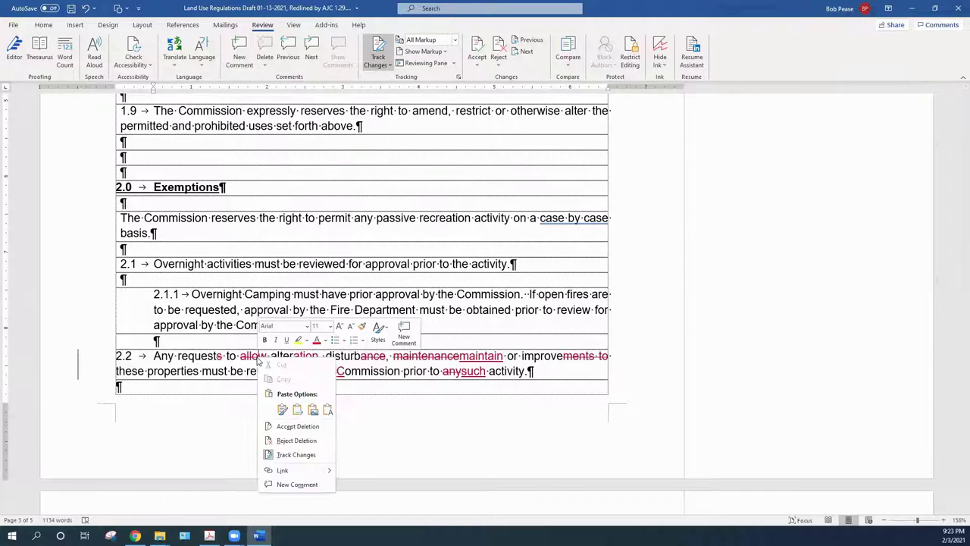
pyautogui.click(297, 426)
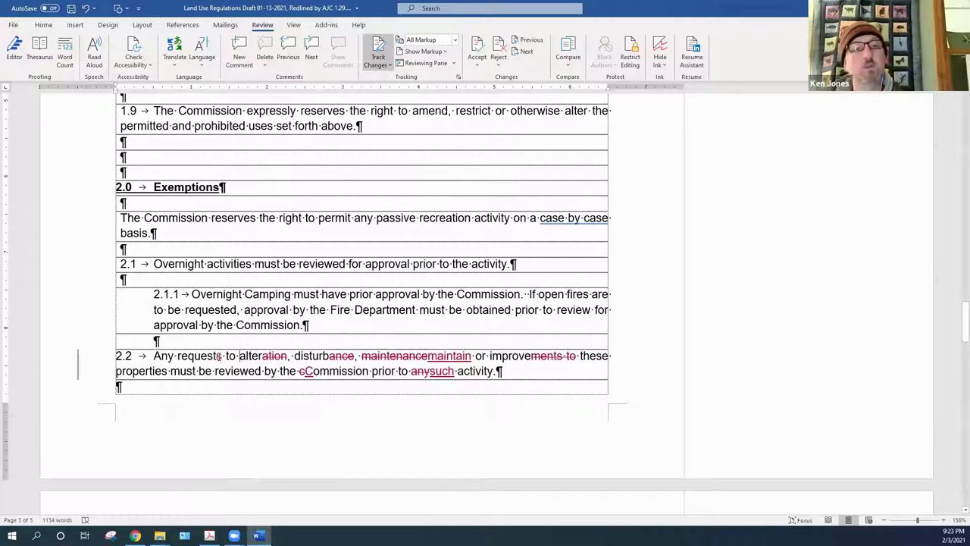
pyautogui.rightClick(220, 355)
pyautogui.click(254, 427)
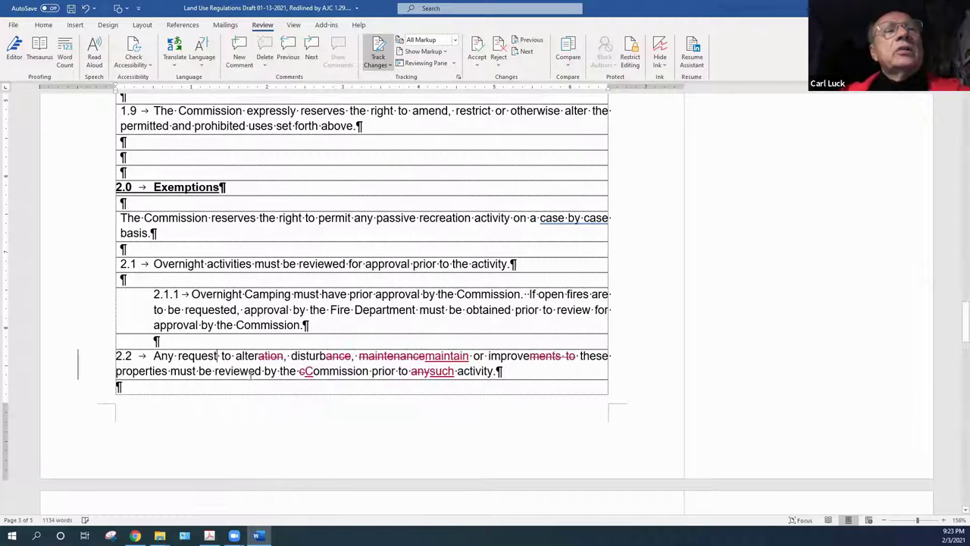
pyautogui.rightClick(278, 356)
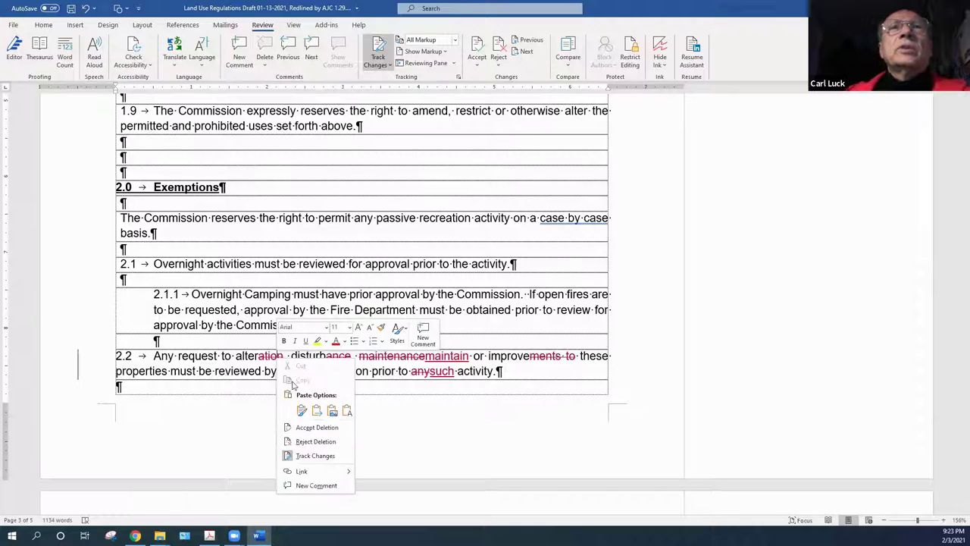
pyautogui.click(308, 426)
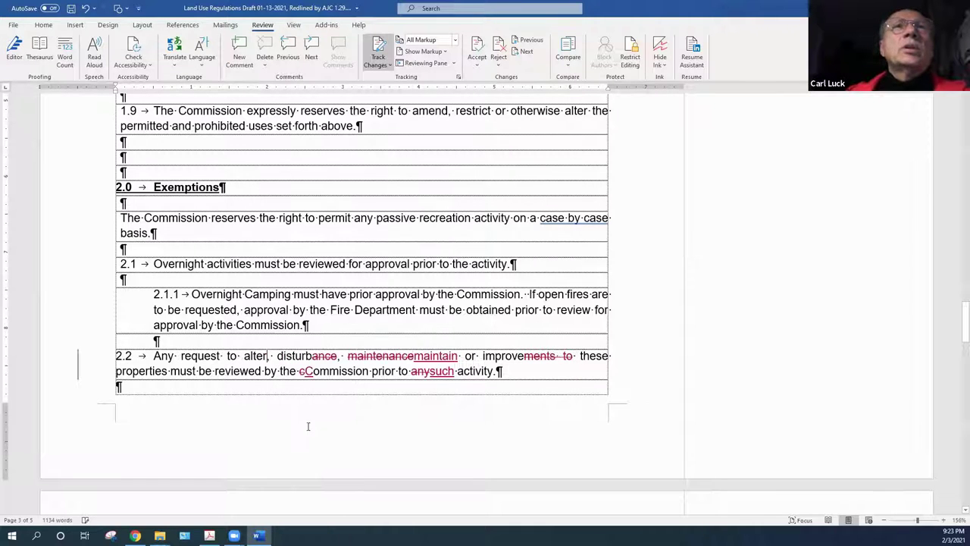
pyautogui.rightClick(319, 360)
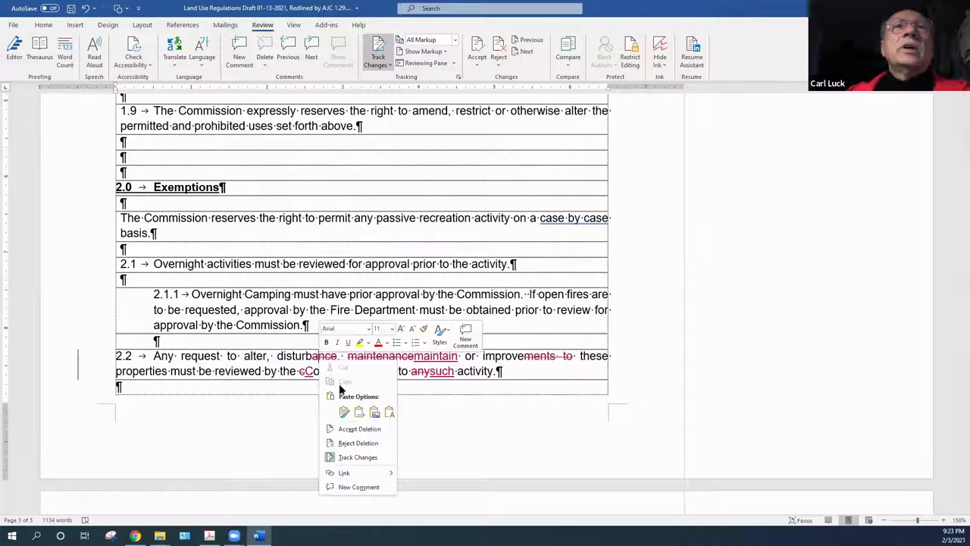
pyautogui.click(353, 430)
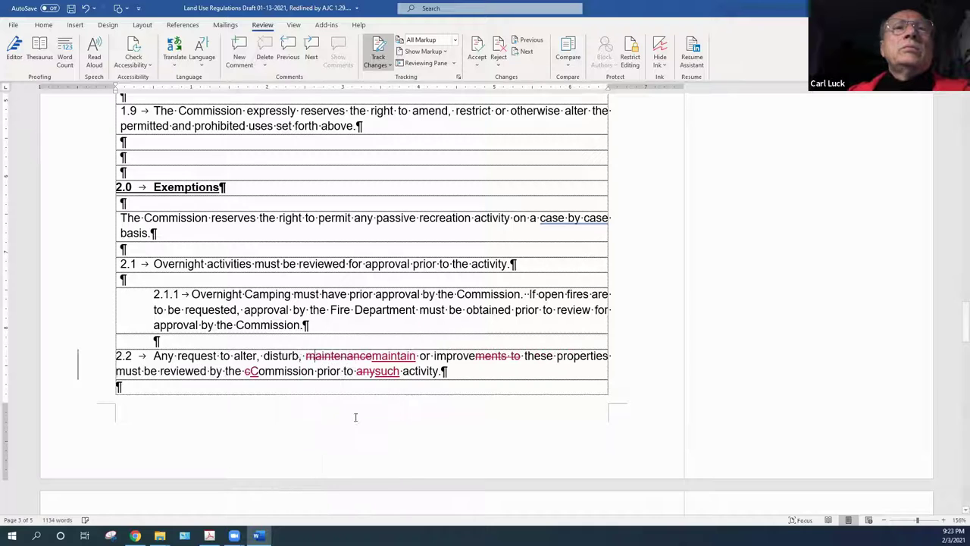
# Accept replacing 'maintenance' with 'maintain', trimming to 'improve', and deleting 'any'
pyautogui.rightClick(341, 361)
pyautogui.click(373, 427)
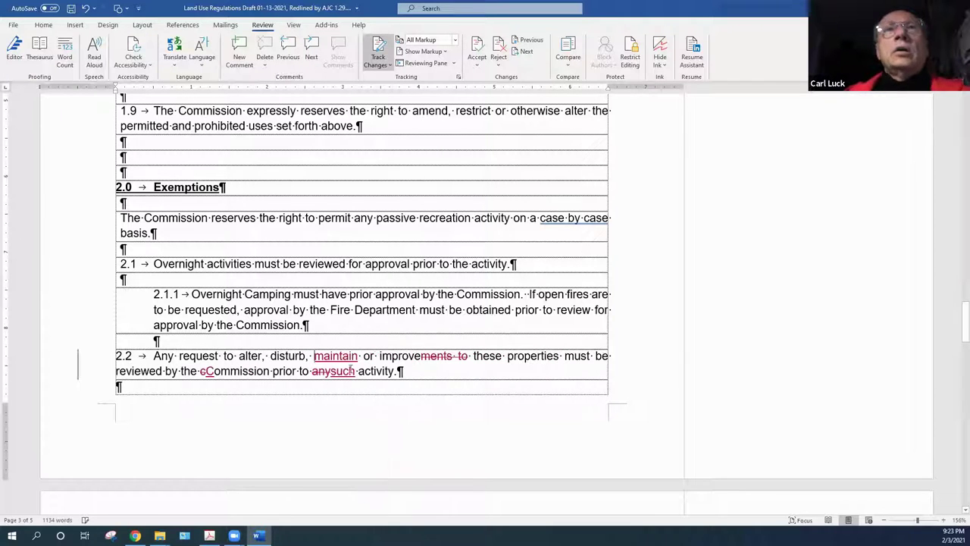
pyautogui.rightClick(340, 359)
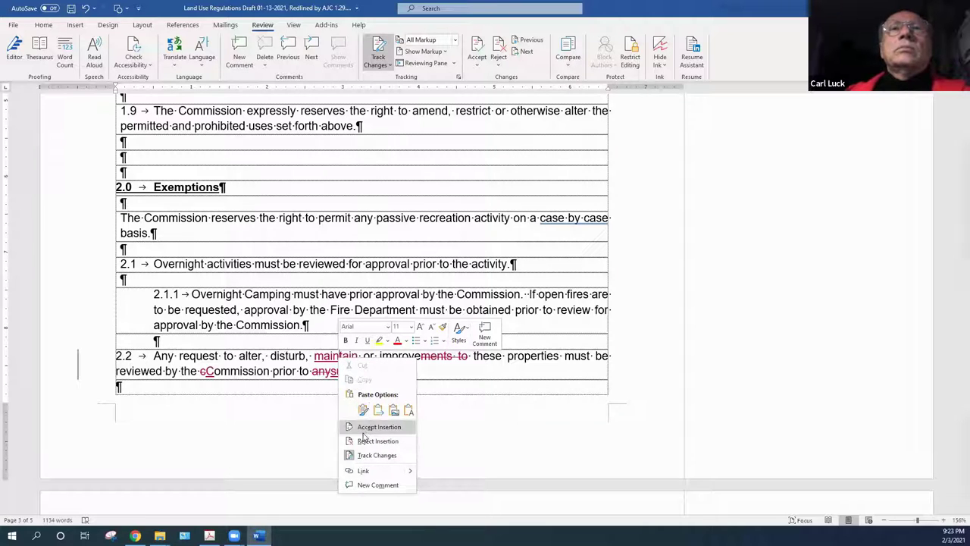
pyautogui.click(371, 428)
pyautogui.rightClick(433, 361)
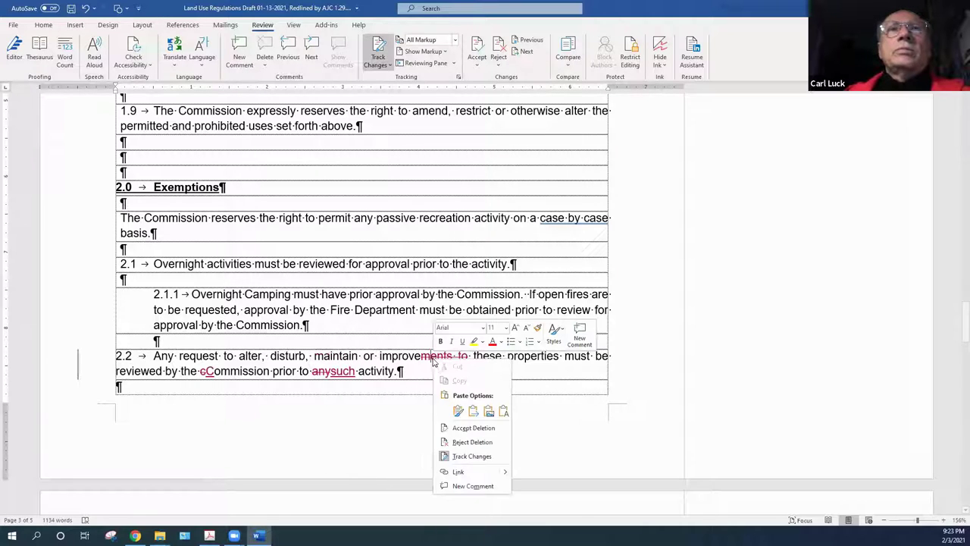
pyautogui.click(463, 429)
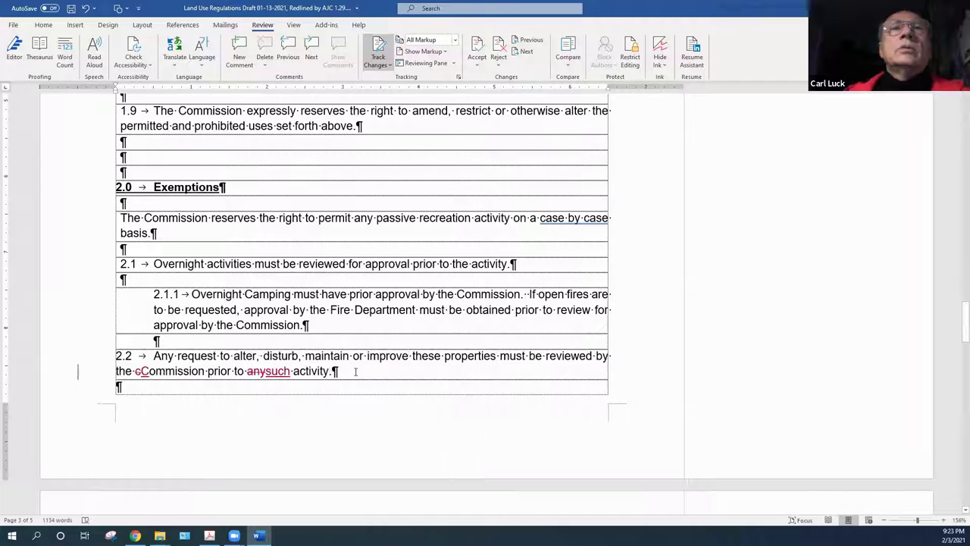
pyautogui.rightClick(256, 374)
pyautogui.click(289, 441)
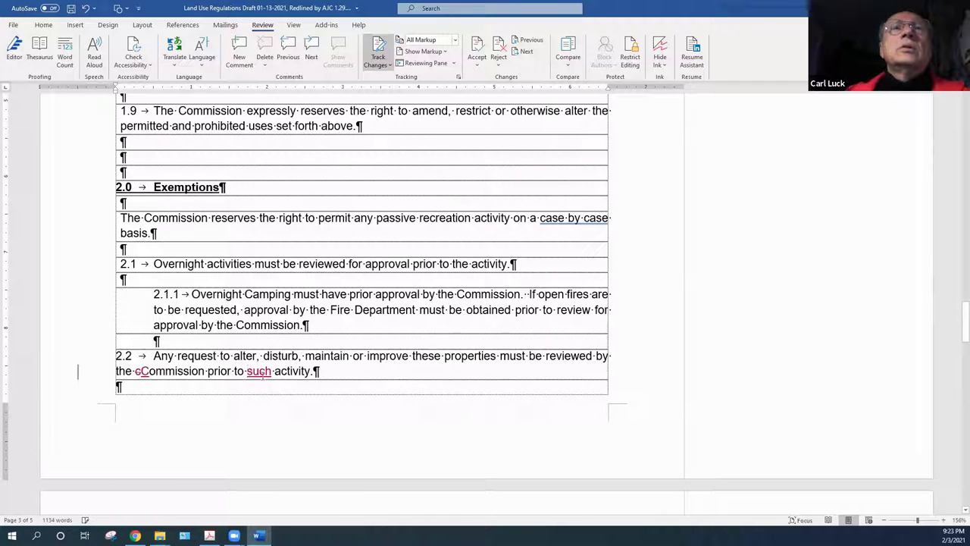
# Accept deleting the lowercase c before Commission and inserting 'such' before 'activity'
pyautogui.rightClick(262, 375)
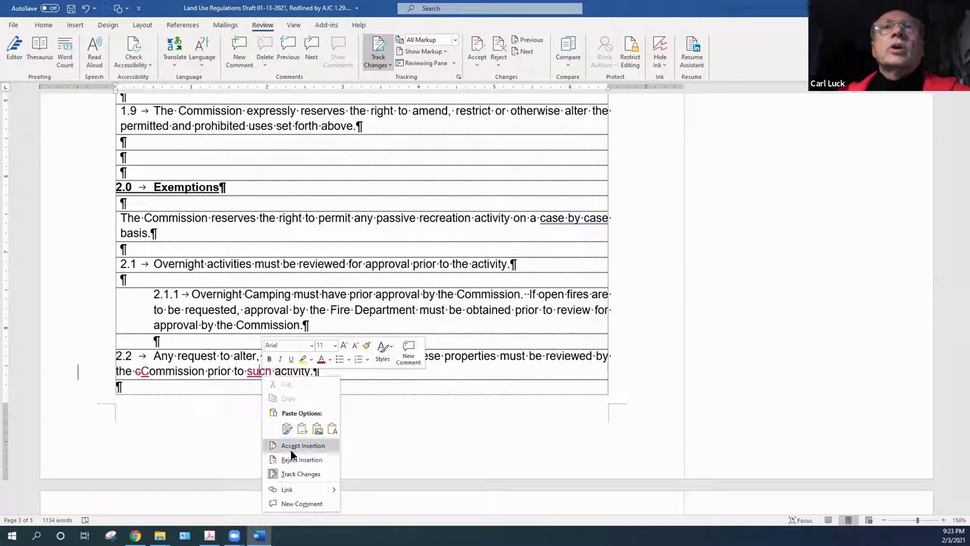
pyautogui.click(212, 426)
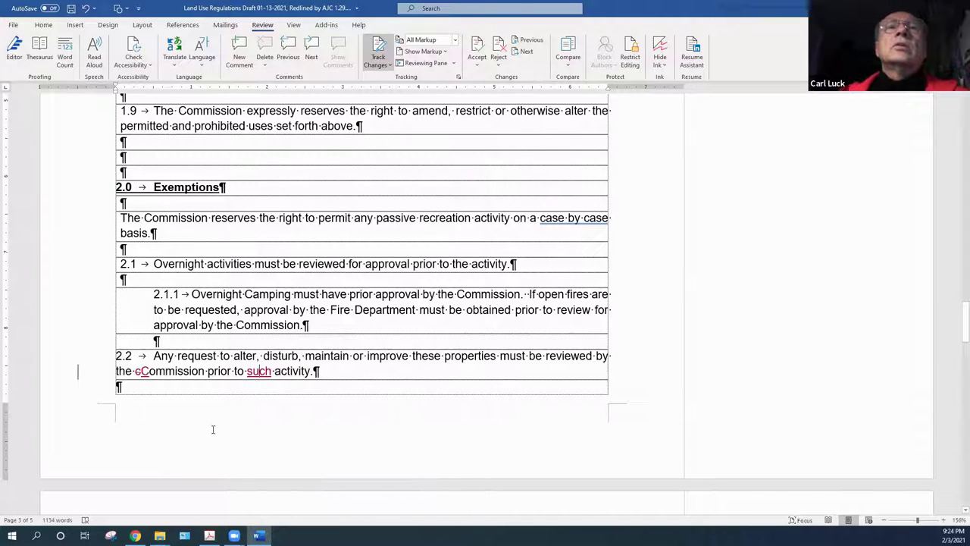
pyautogui.rightClick(139, 371)
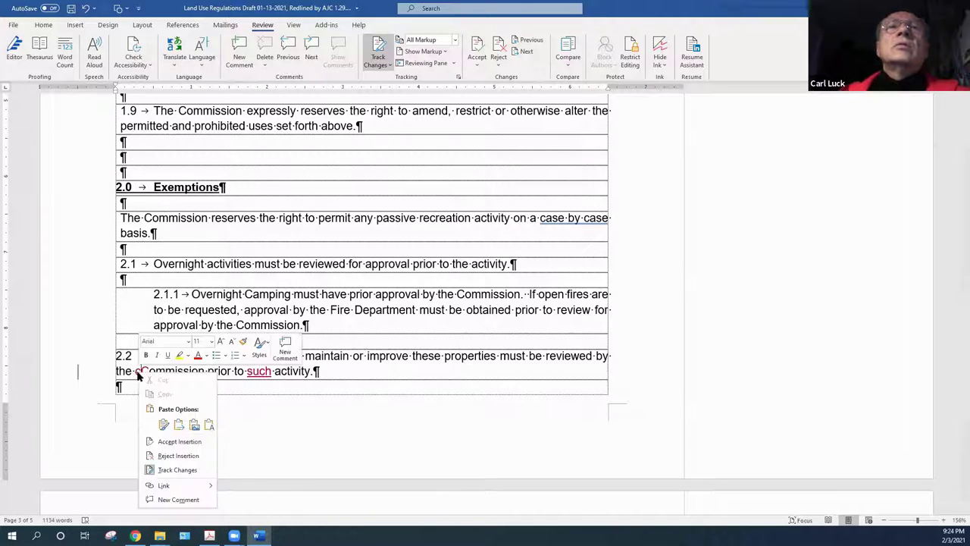
pyautogui.click(174, 442)
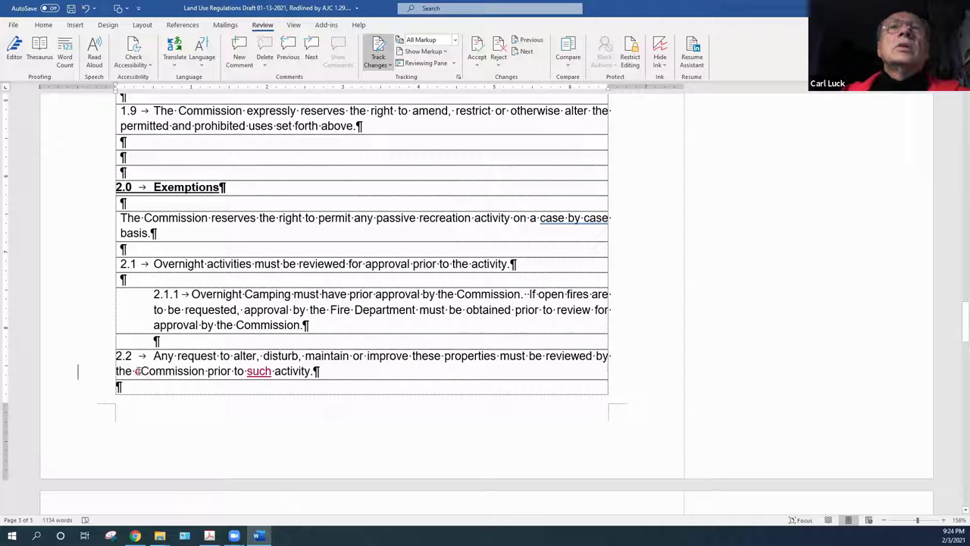
pyautogui.rightClick(138, 371)
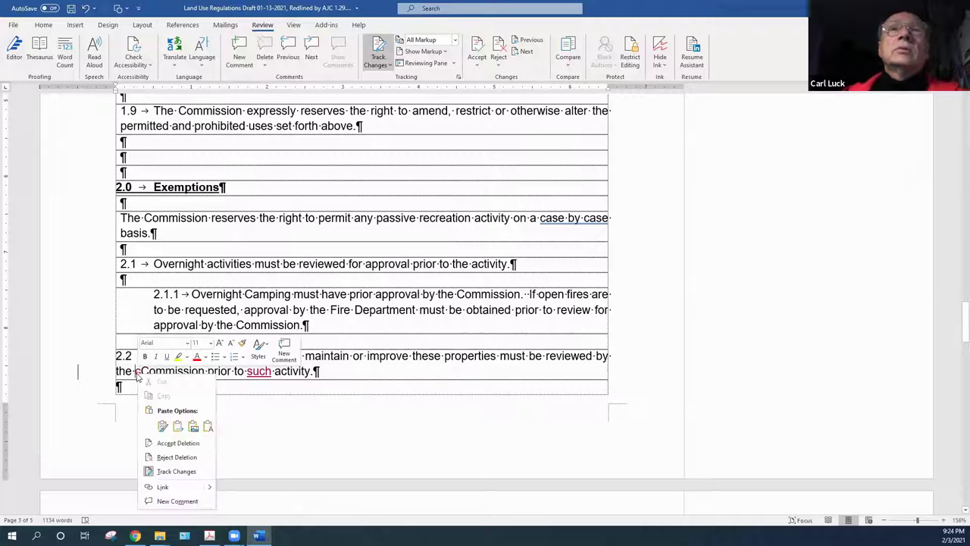
pyautogui.click(170, 444)
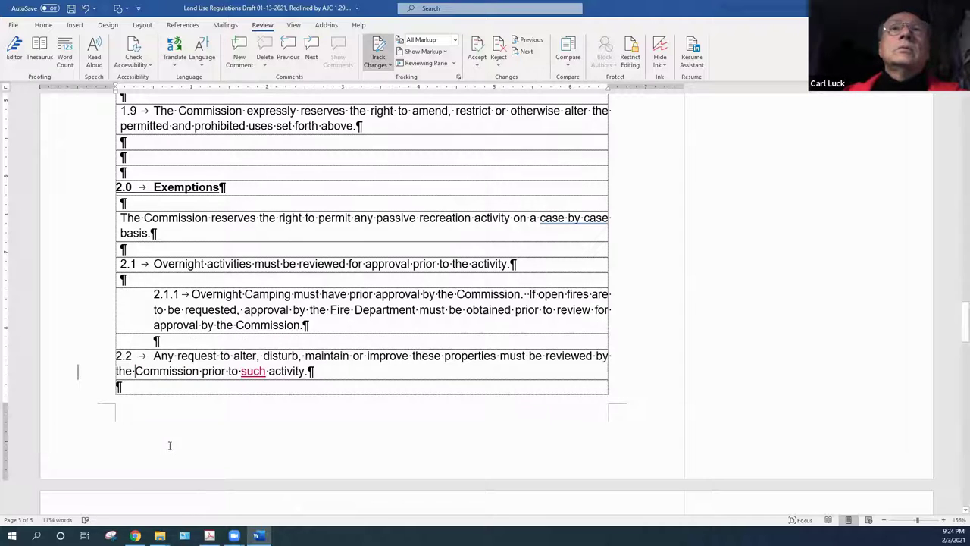
pyautogui.rightClick(258, 377)
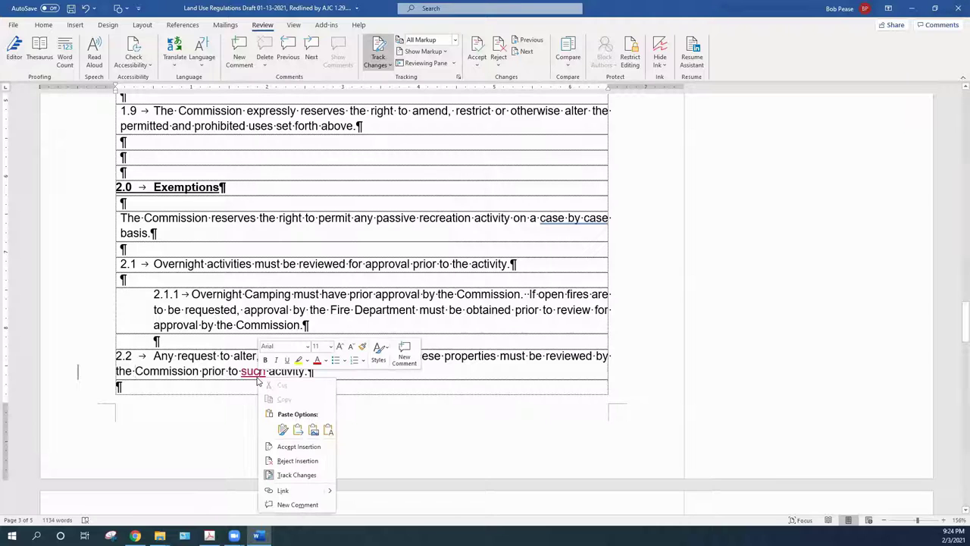
pyautogui.click(295, 449)
# Check the grammar suggestion flagged on 'maintain' and dismiss it unchanged
pyautogui.click(316, 371)
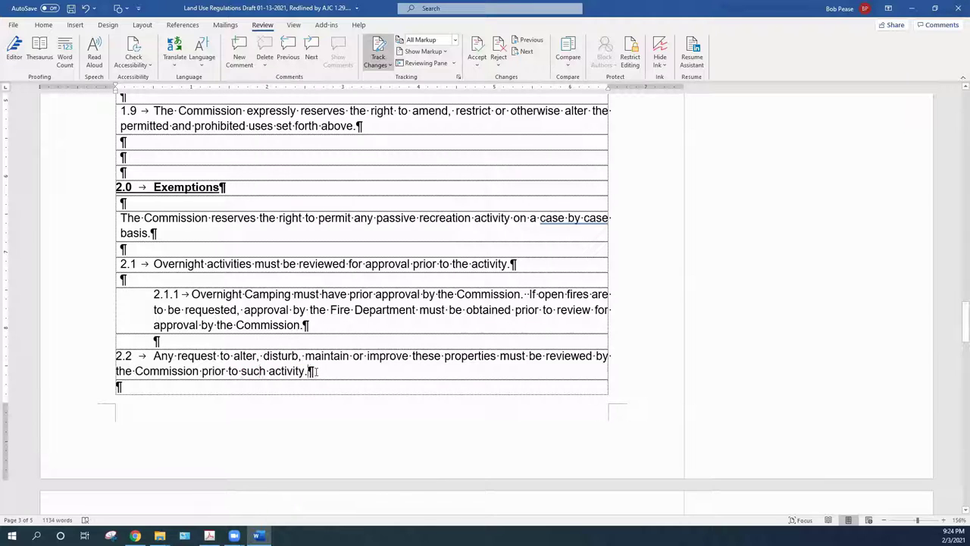
pyautogui.click(318, 325)
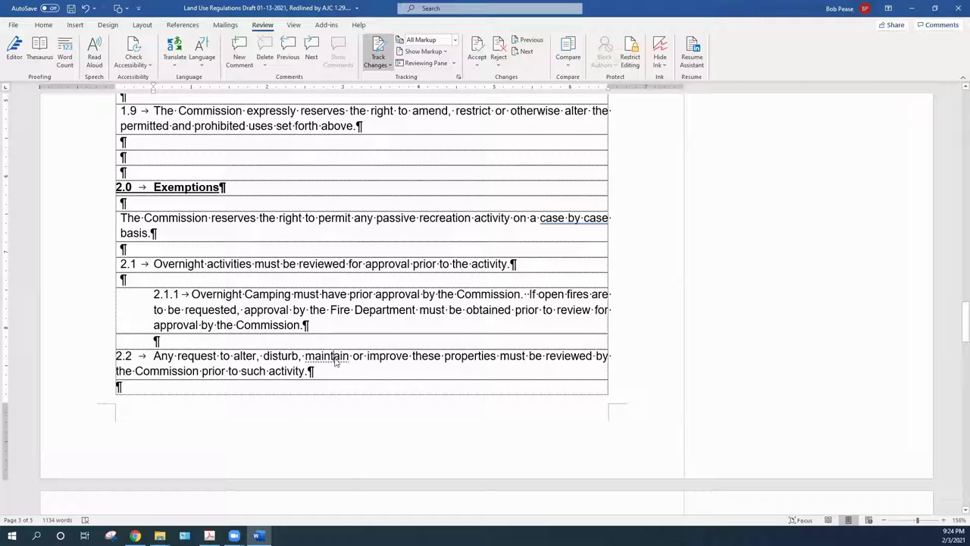
pyautogui.rightClick(336, 360)
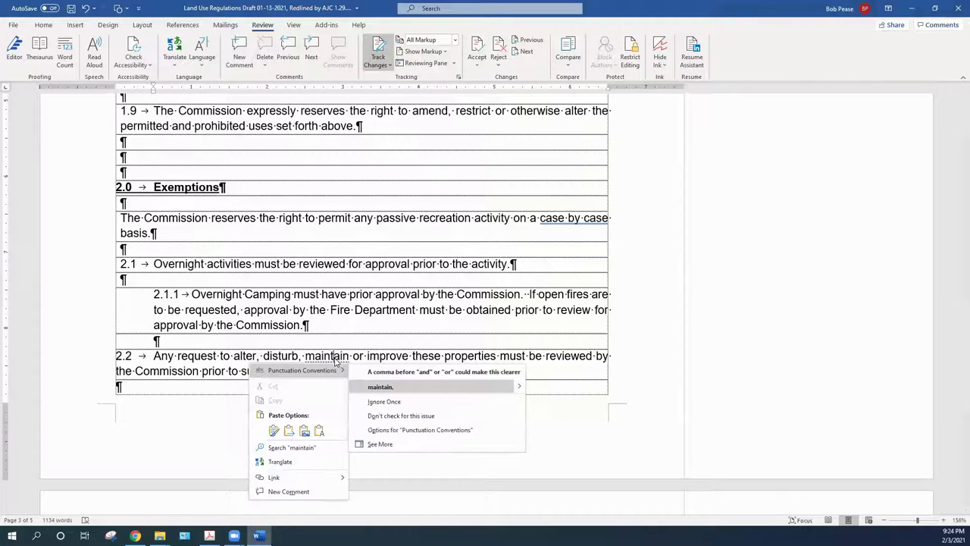
pyautogui.click(140, 394)
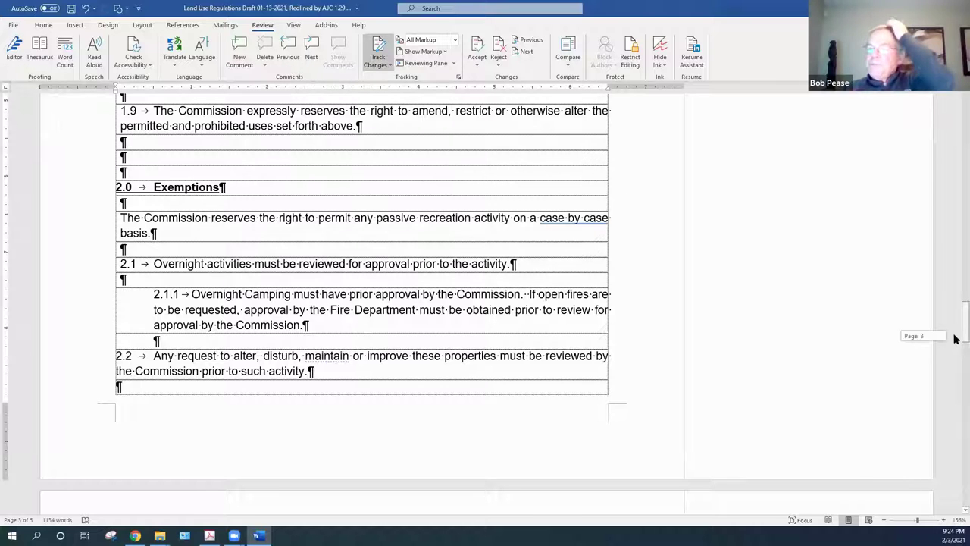
pyautogui.moveTo(954, 343); pyautogui.dragTo(954, 382)
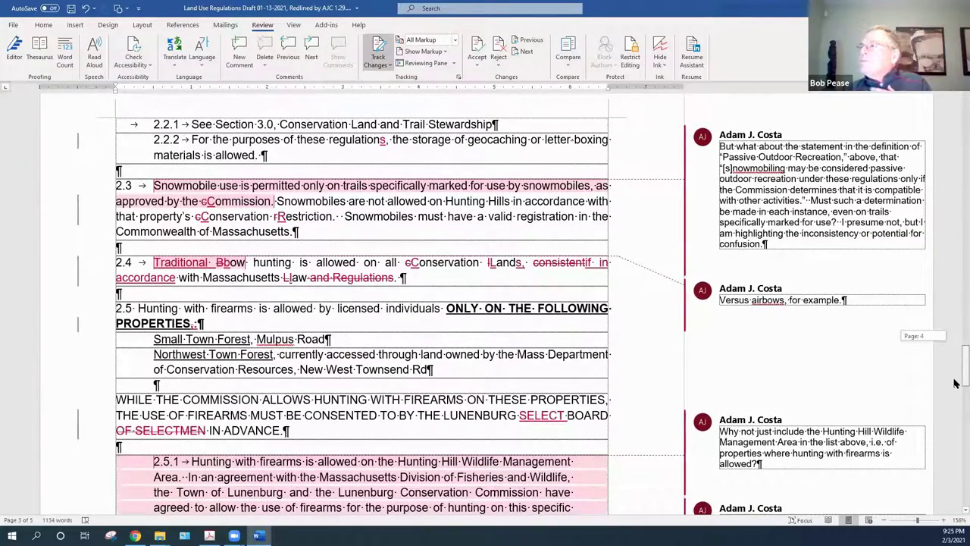
pyautogui.moveTo(953, 383); pyautogui.dragTo(954, 383)
pyautogui.click(843, 172)
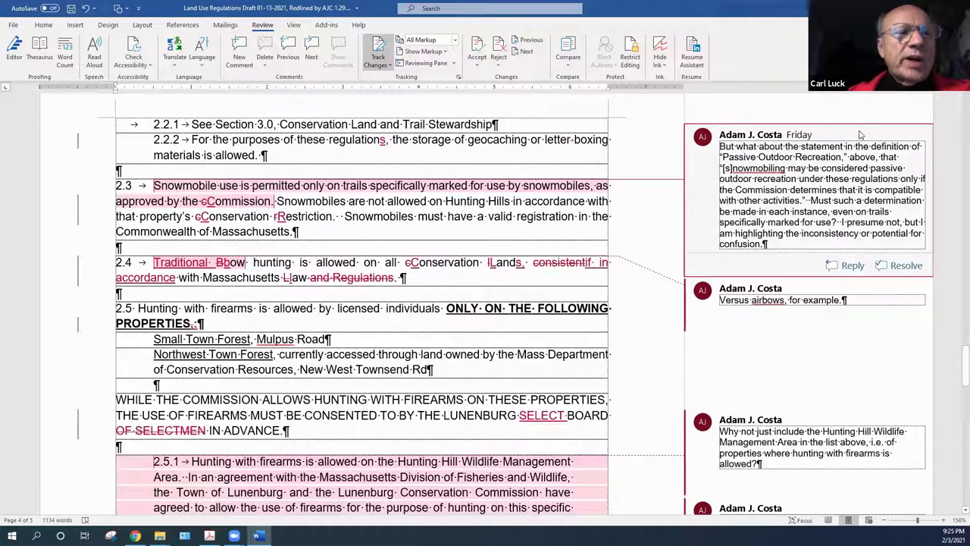
pyautogui.rightClick(860, 134)
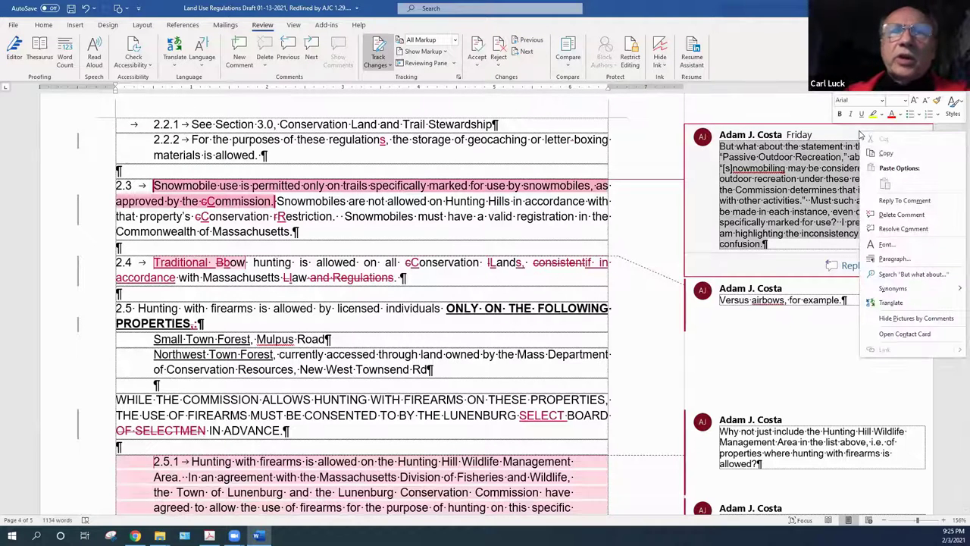
pyautogui.click(823, 135)
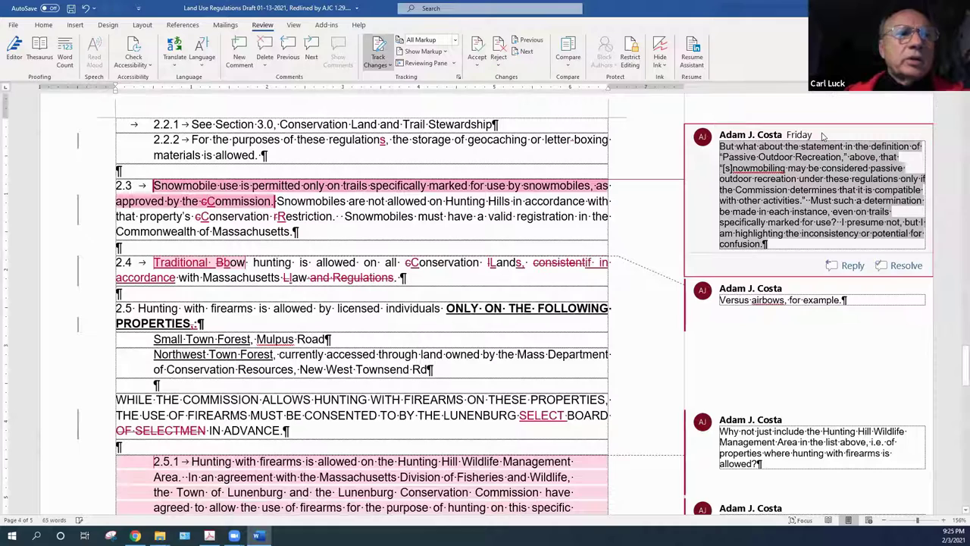
pyautogui.rightClick(823, 135)
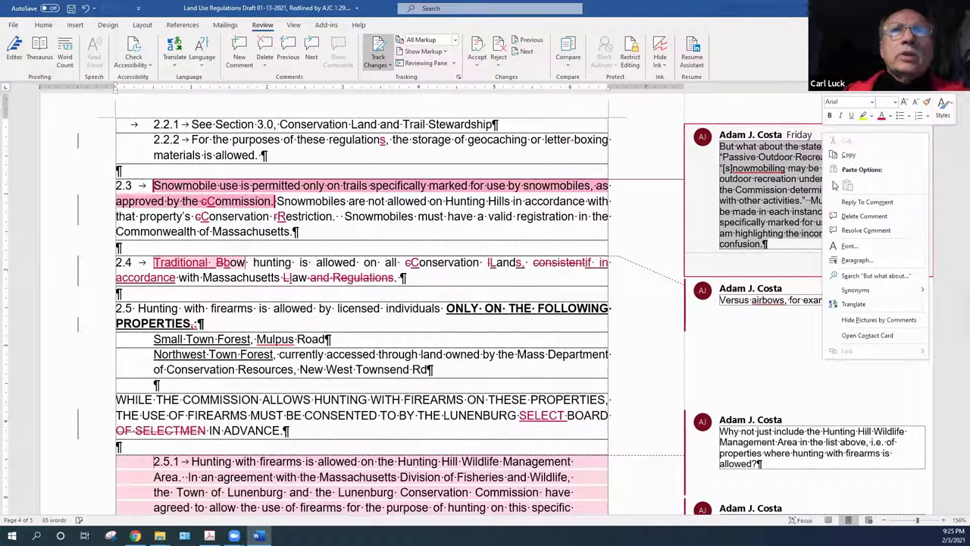
pyautogui.click(854, 219)
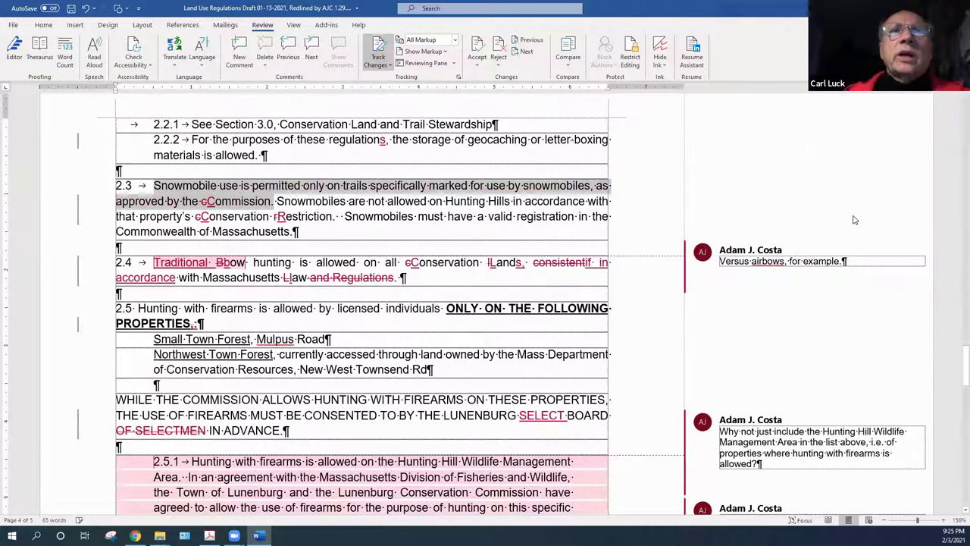
pyautogui.rightClick(203, 205)
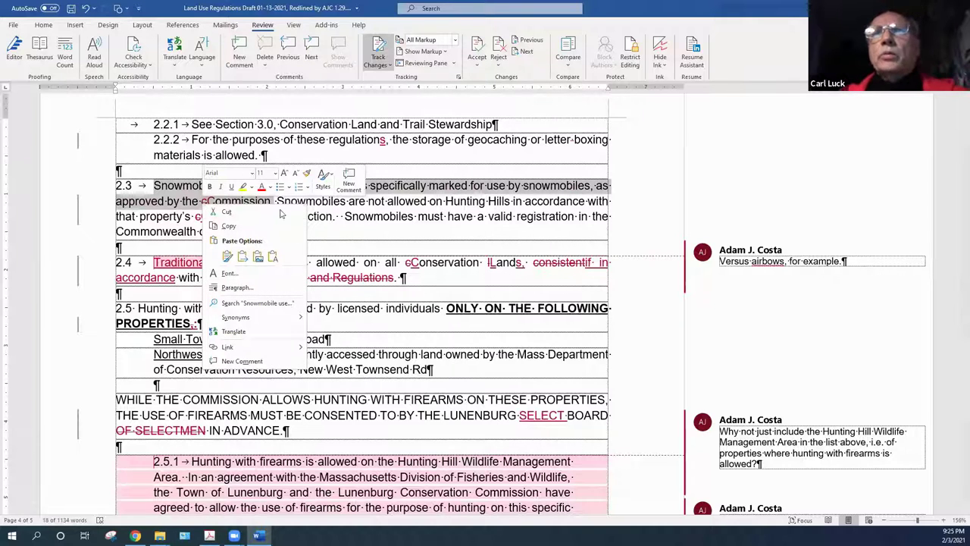
pyautogui.click(345, 208)
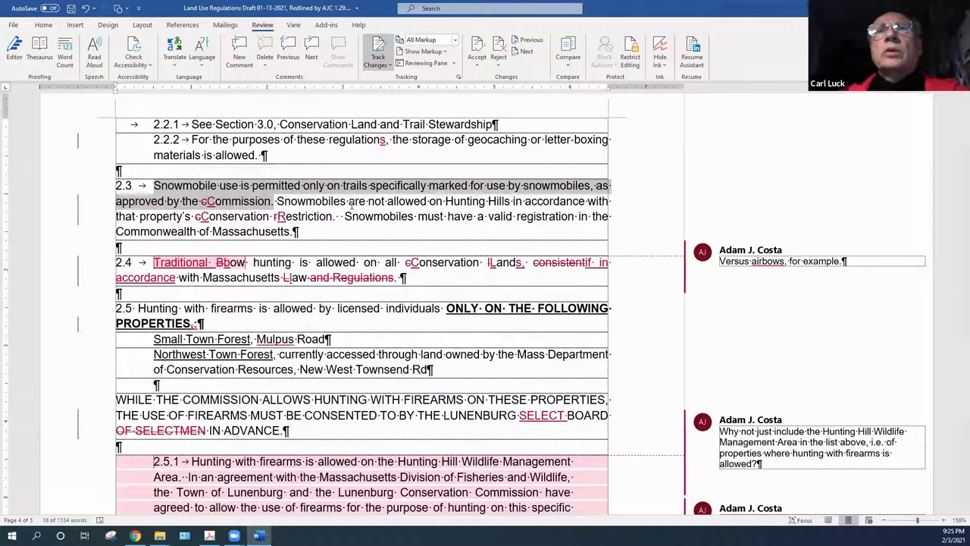
pyautogui.rightClick(211, 205)
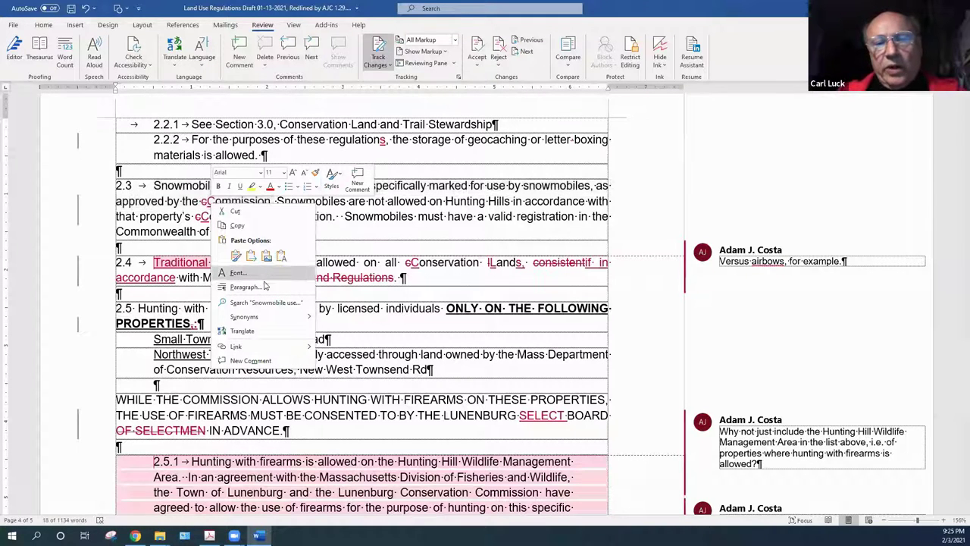
pyautogui.click(206, 205)
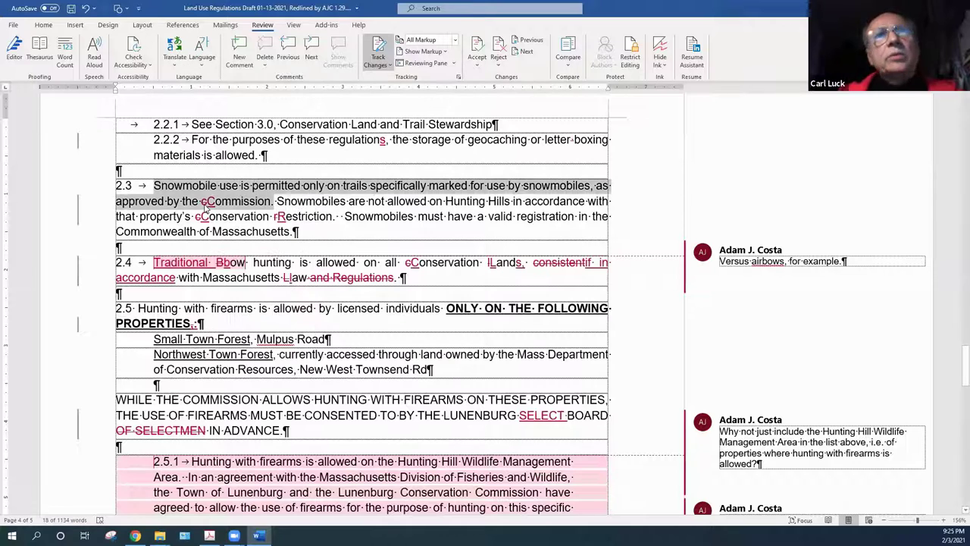
pyautogui.rightClick(206, 205)
pyautogui.press('Escape')
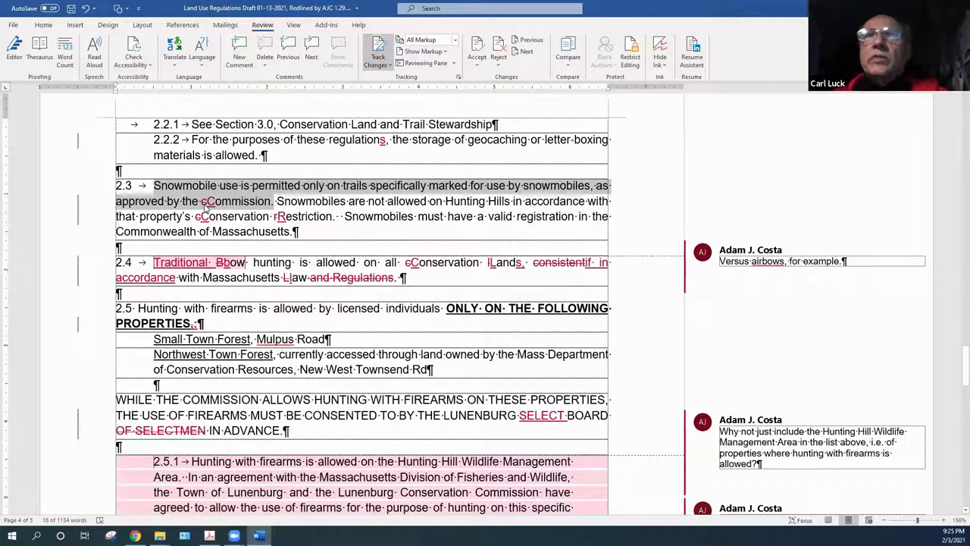
pyautogui.rightClick(206, 205)
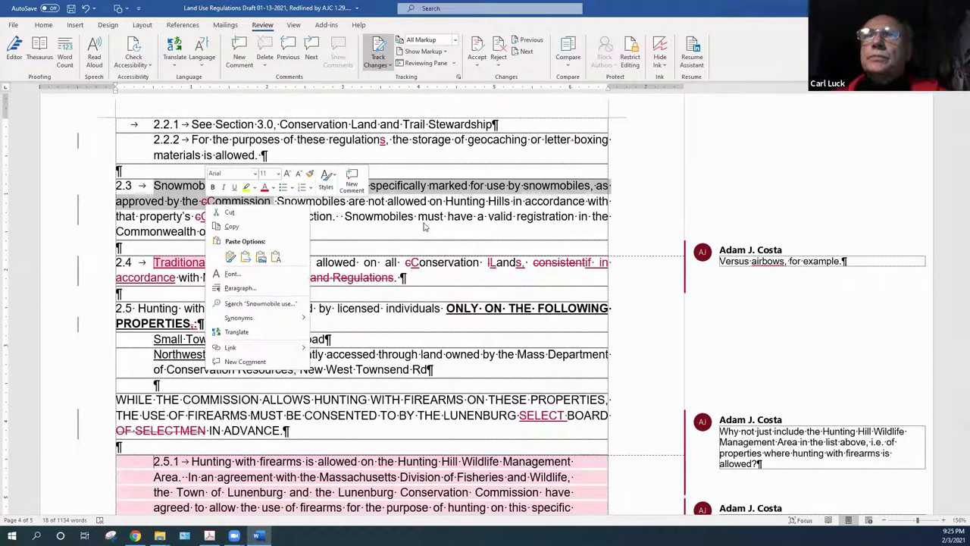
pyautogui.press('Escape')
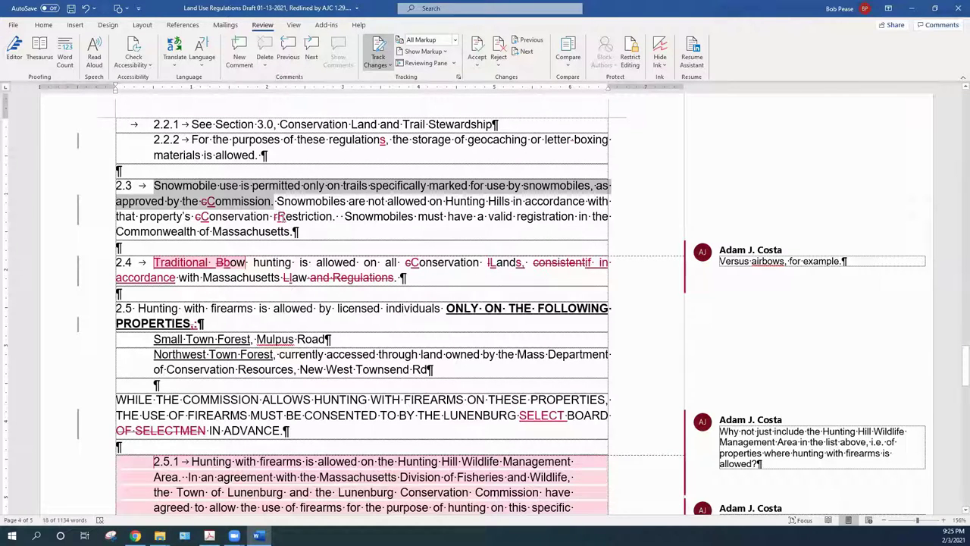
pyautogui.rightClick(283, 220)
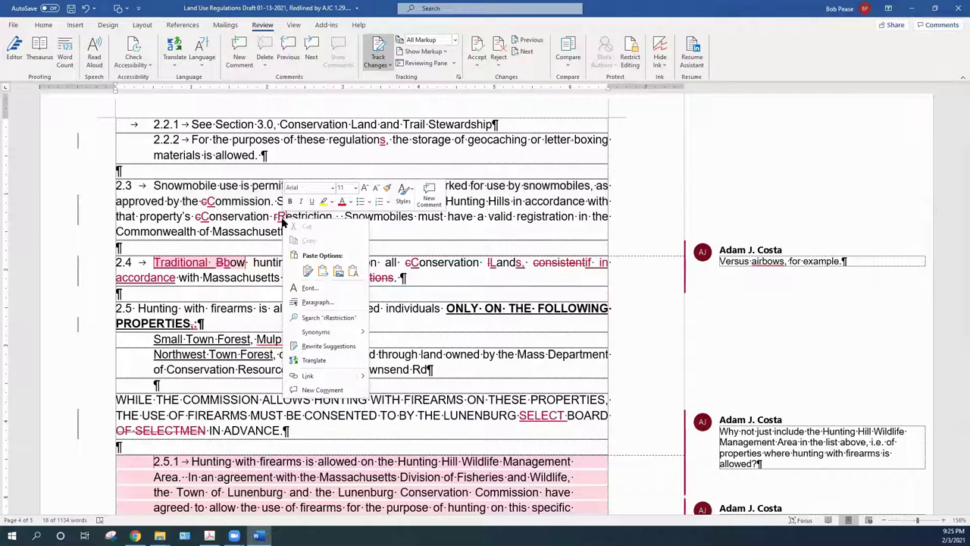
pyautogui.click(313, 215)
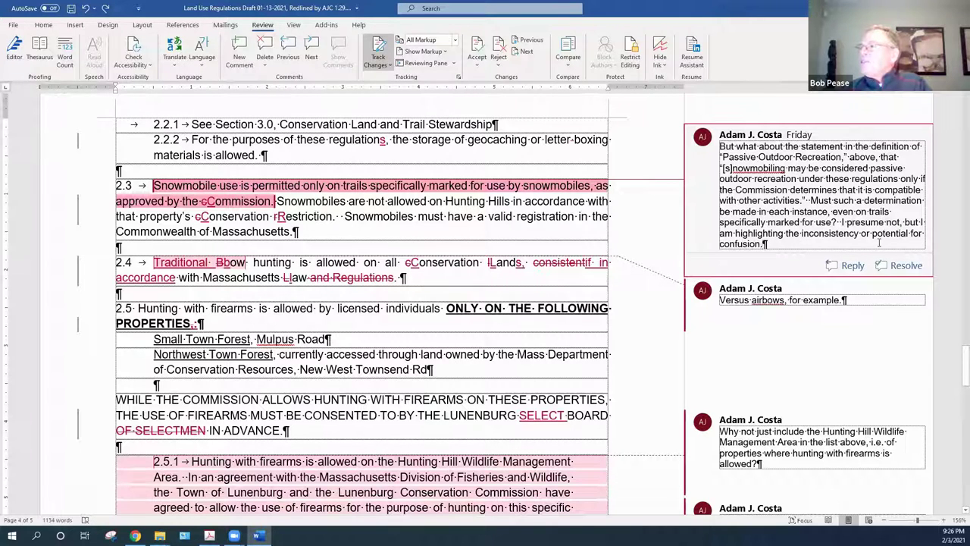
# Delete the long Passive Outdoor Recreation comment card beside section 2.3
pyautogui.doubleClick(784, 246)
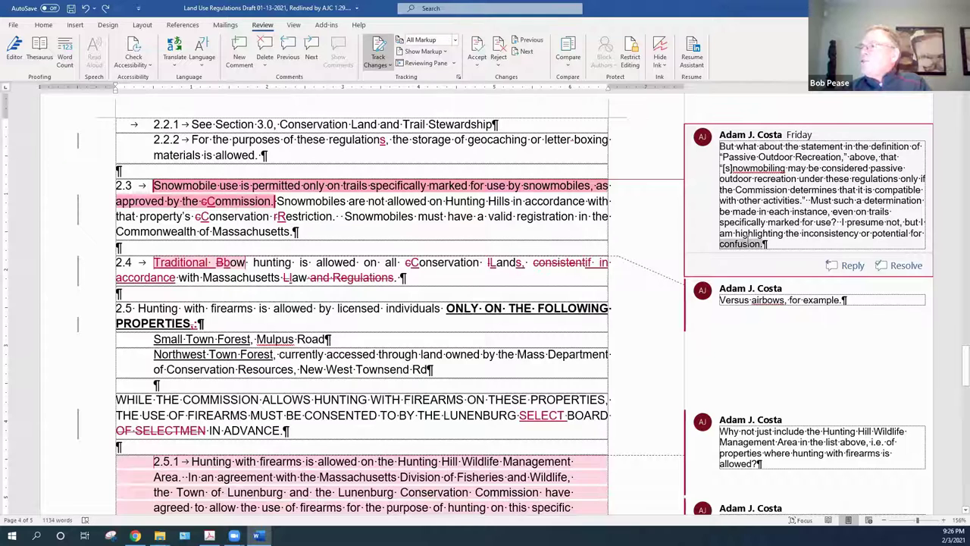
pyautogui.click(783, 247)
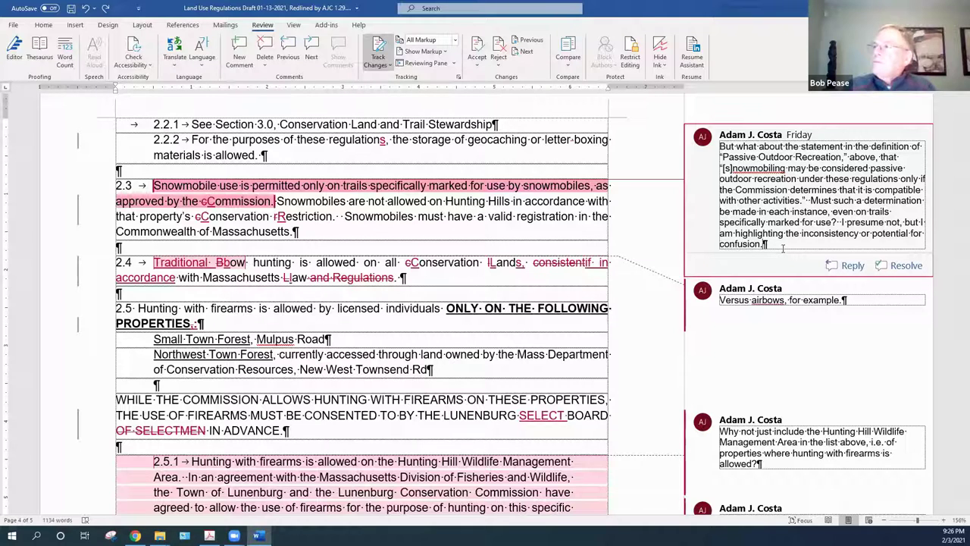
pyautogui.rightClick(827, 135)
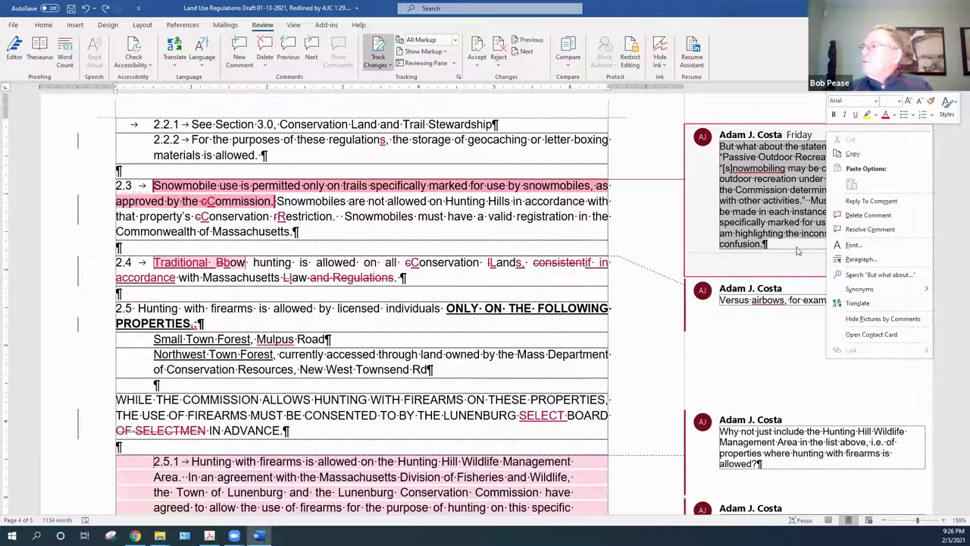
pyautogui.click(719, 271)
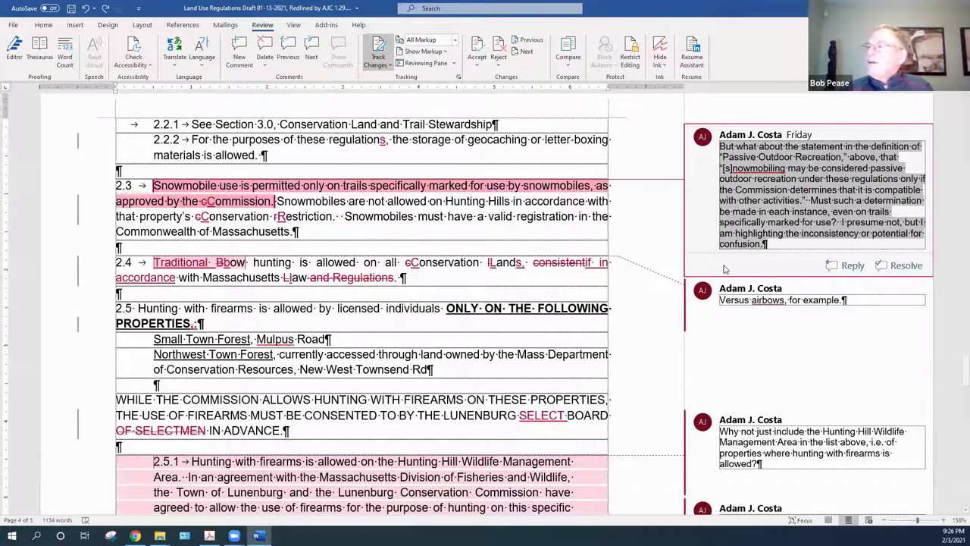
pyautogui.rightClick(850, 133)
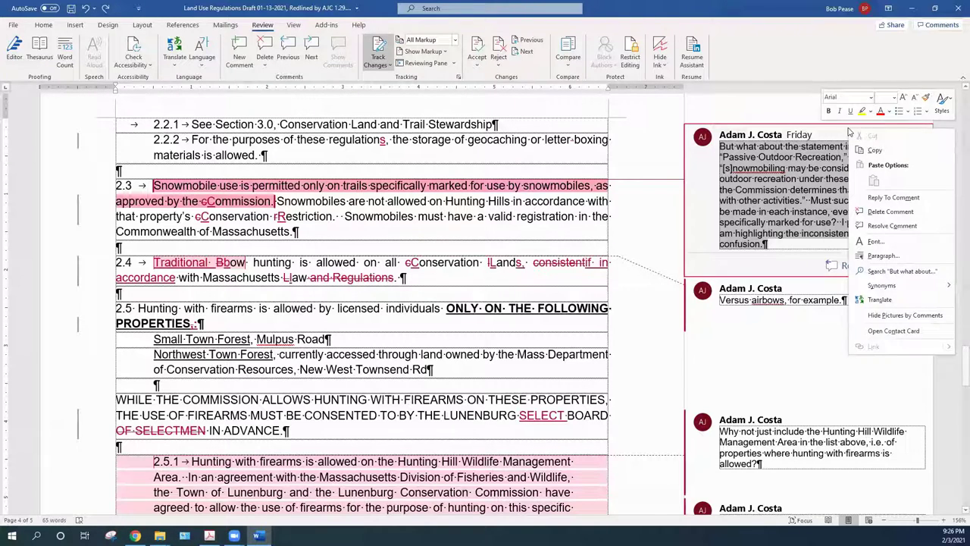
pyautogui.click(890, 214)
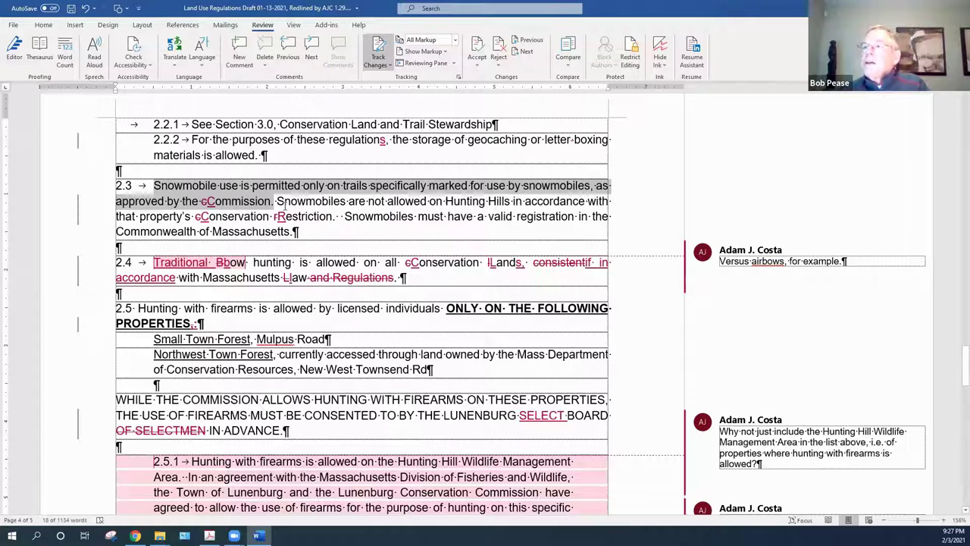
# In section 2.3, accept the capital C in 'Commission' and remove the lowercase c
pyautogui.click(281, 201)
pyautogui.rightClick(209, 204)
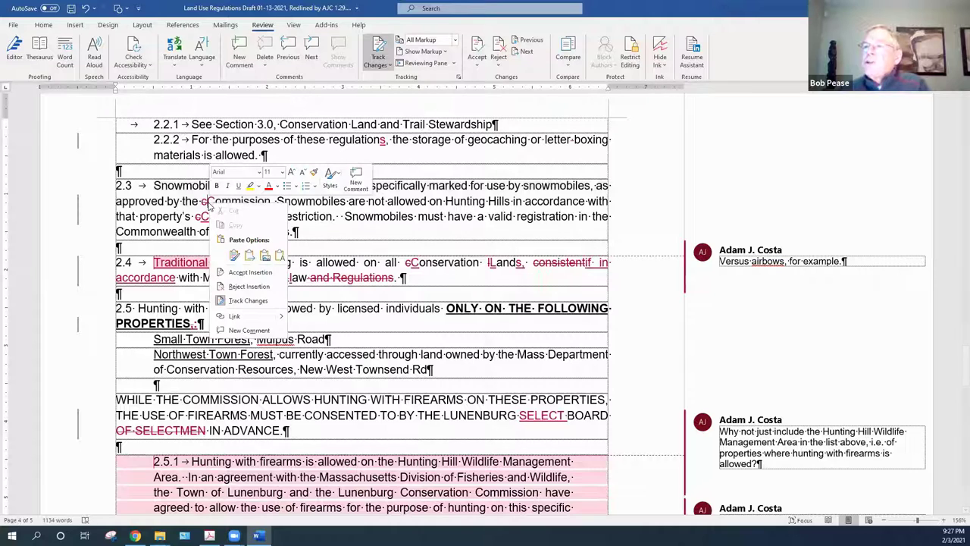
pyautogui.click(236, 273)
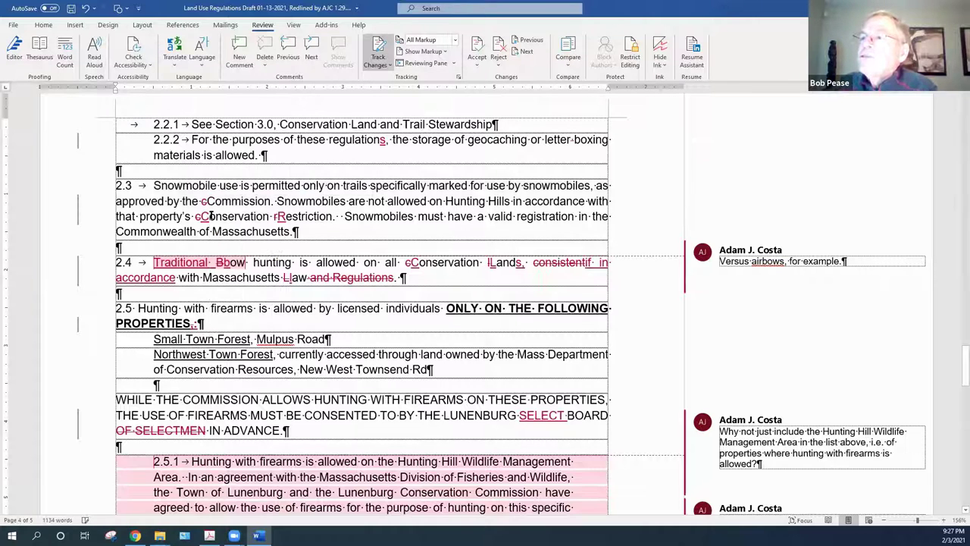
pyautogui.rightClick(205, 202)
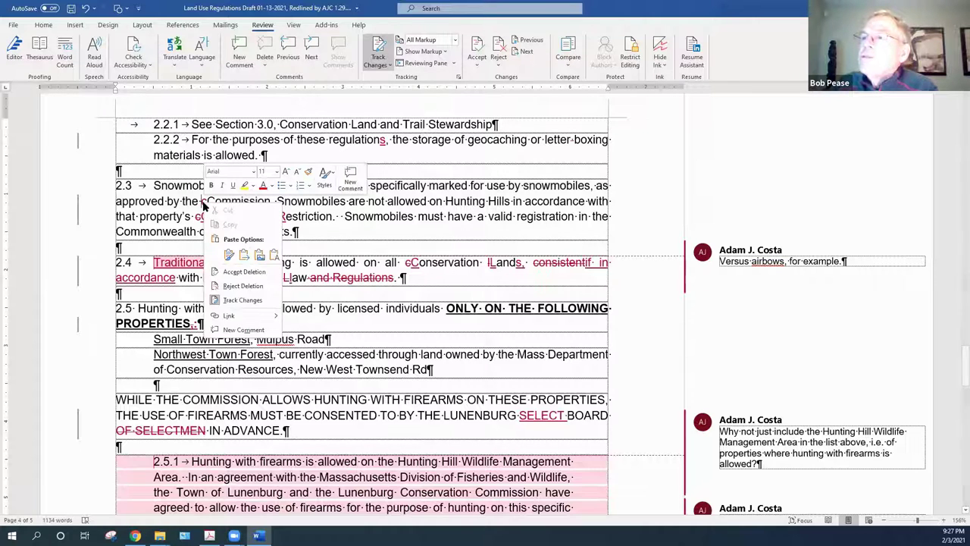
pyautogui.click(244, 272)
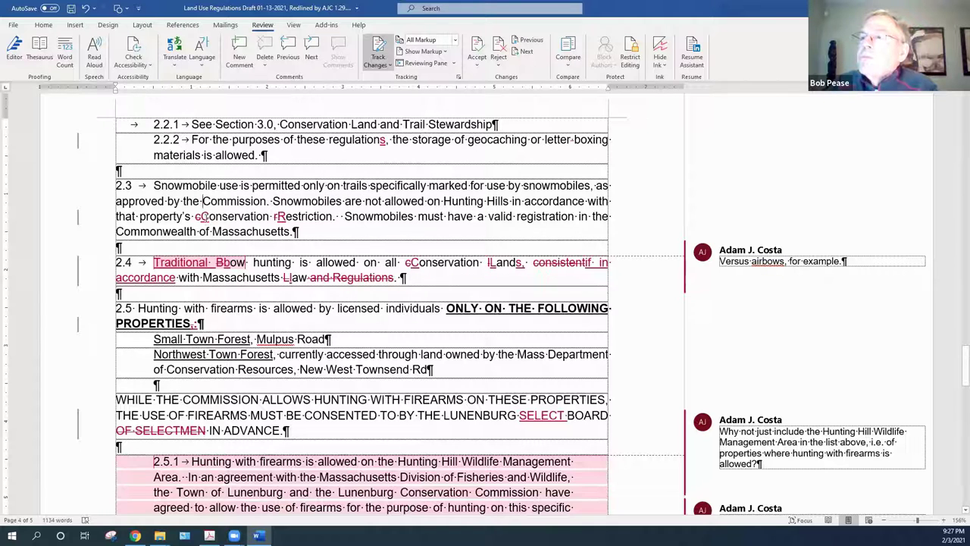
# Accept deleting the stray lowercase c in 'cConservation'
pyautogui.rightClick(205, 216)
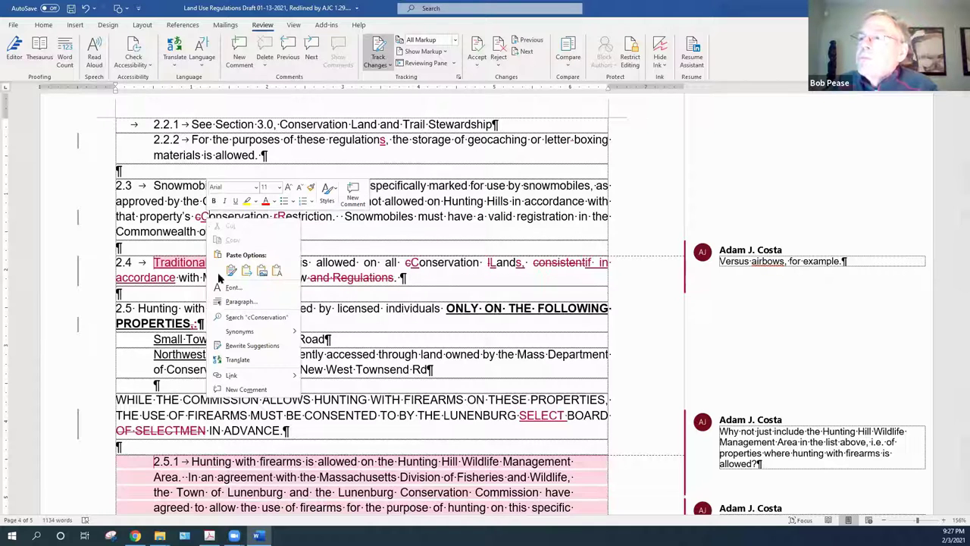
pyautogui.click(203, 220)
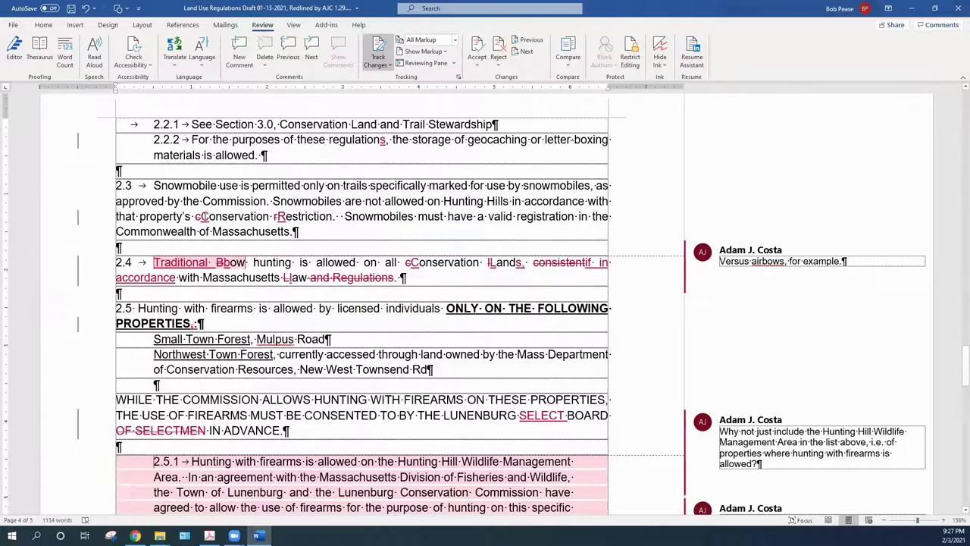
pyautogui.rightClick(207, 217)
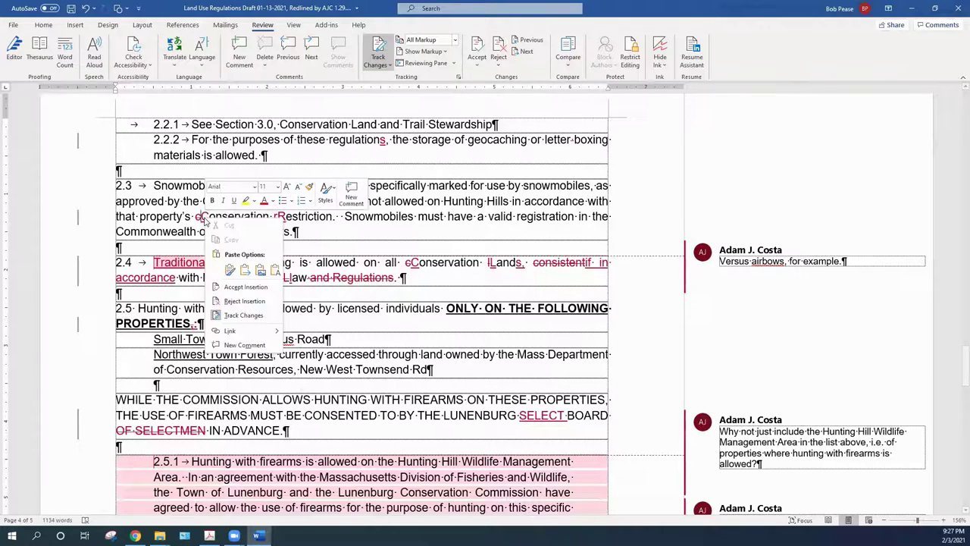
pyautogui.click(237, 300)
pyautogui.rightClick(196, 218)
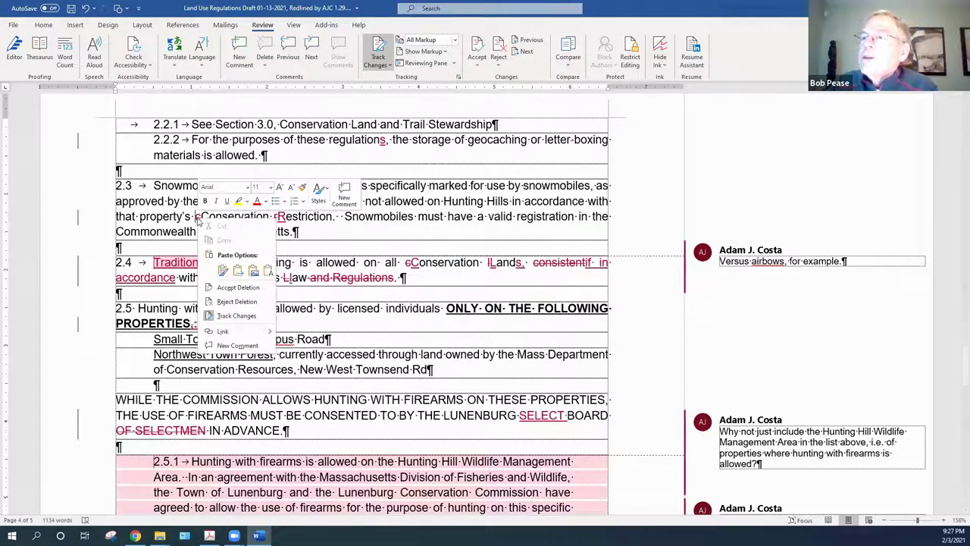
pyautogui.click(229, 287)
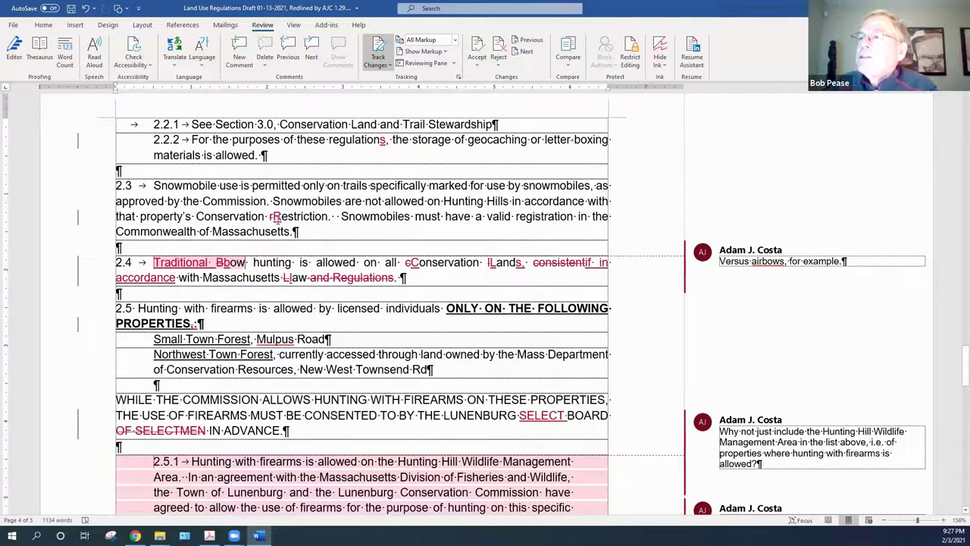
# Accept deleting the lowercase r and inserting the capital R in 'Restriction'
pyautogui.rightClick(276, 219)
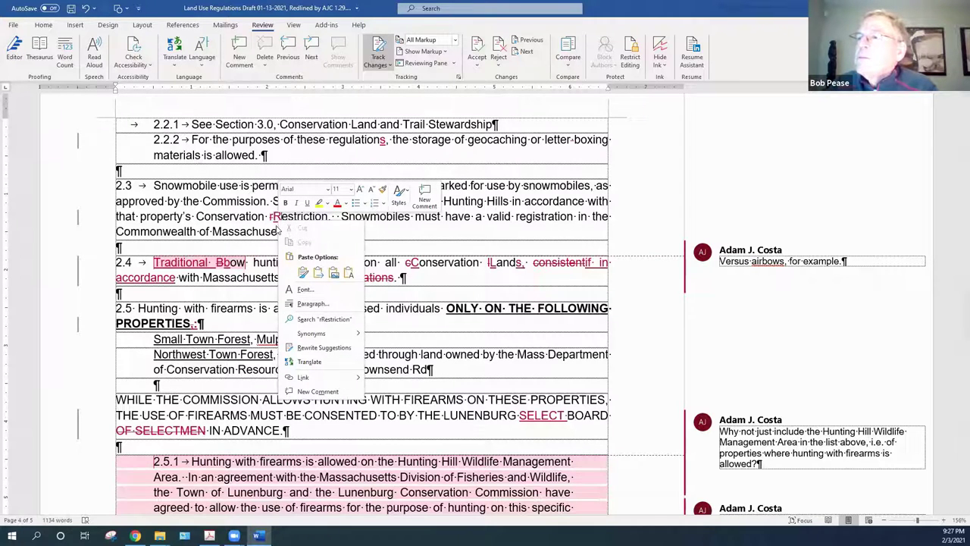
pyautogui.rightClick(278, 219)
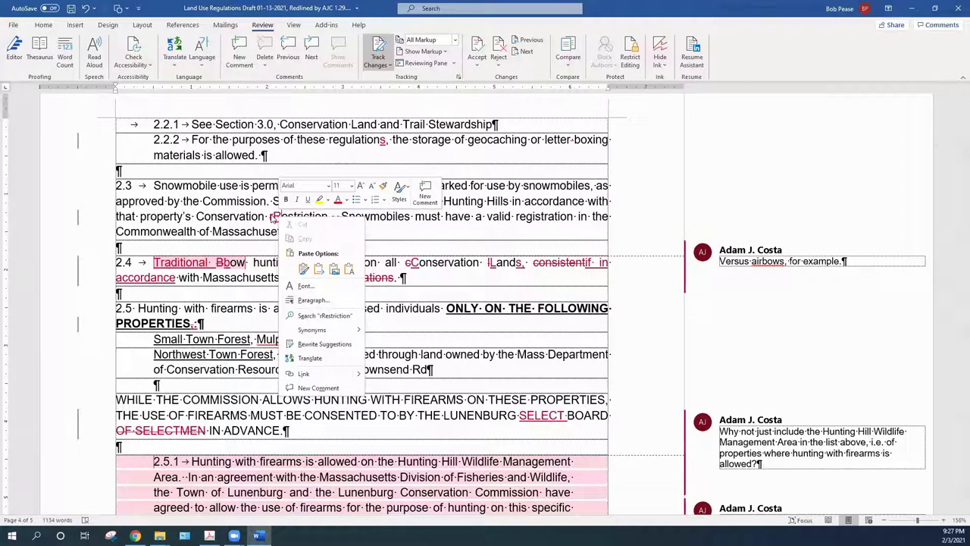
pyautogui.click(270, 222)
pyautogui.rightClick(271, 220)
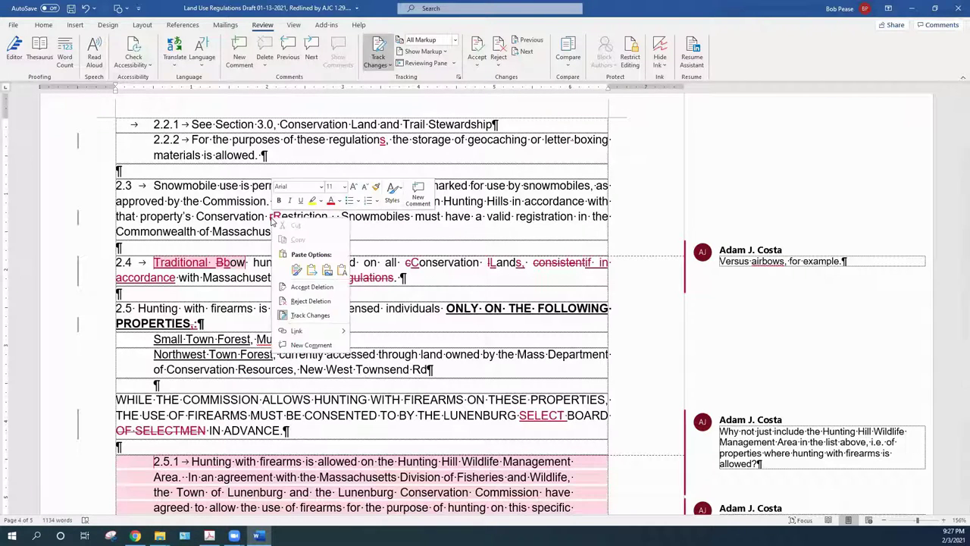
pyautogui.click(303, 289)
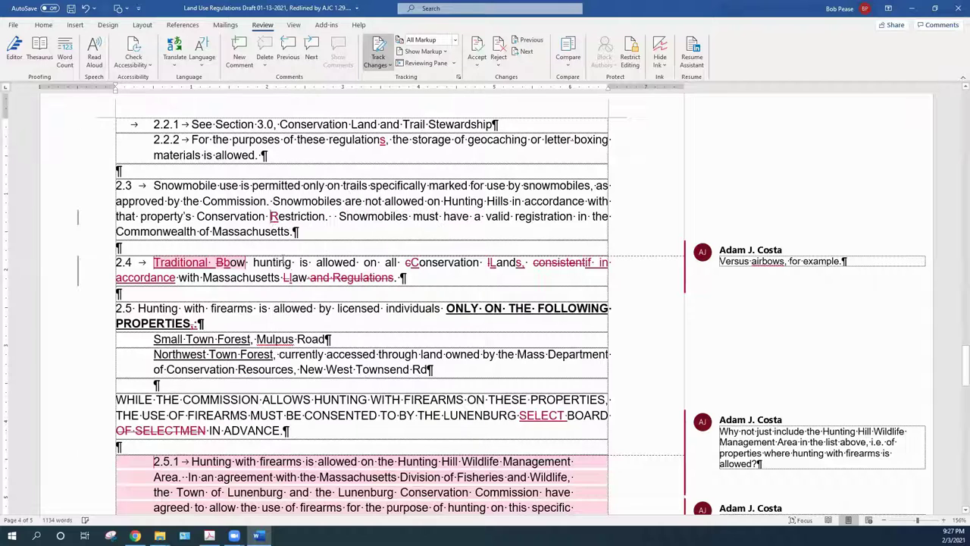
pyautogui.rightClick(271, 221)
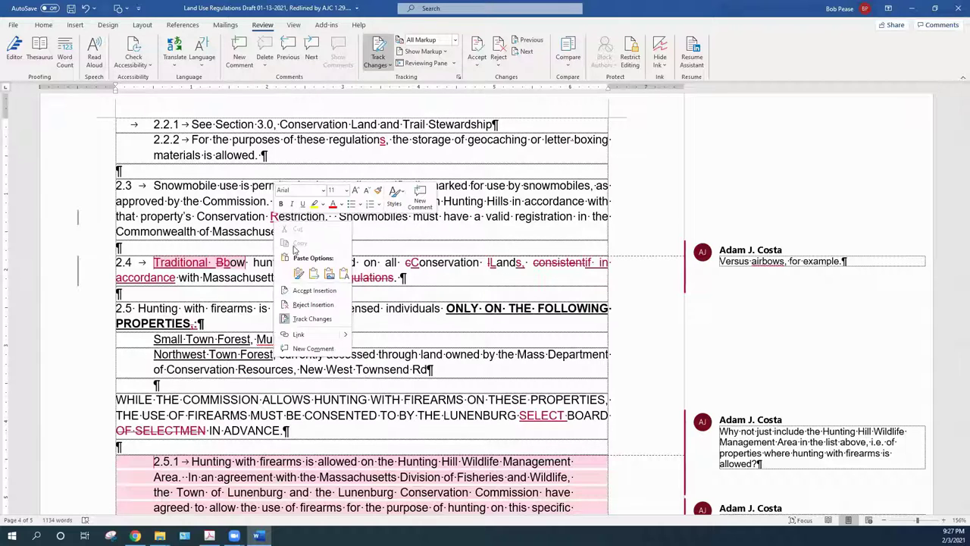
pyautogui.click(315, 291)
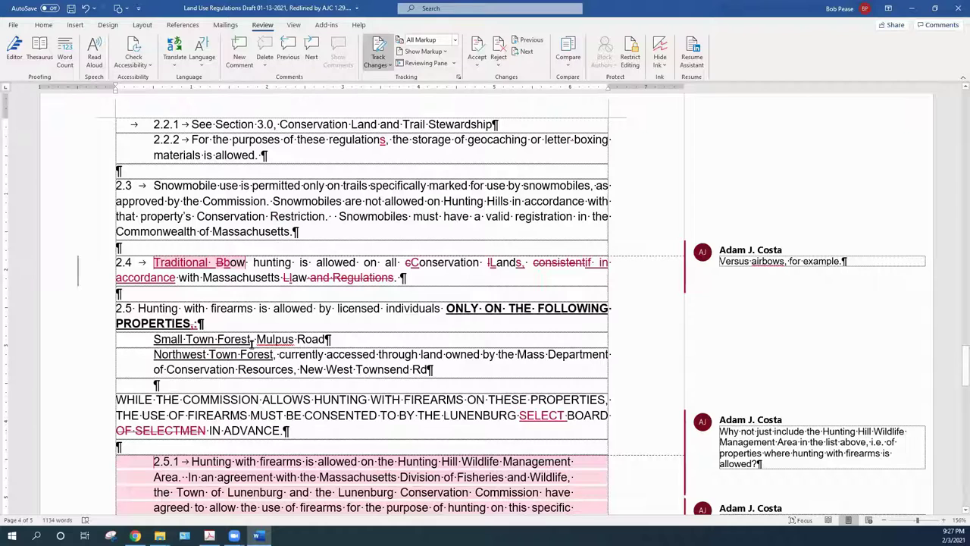
# Accept the inserted 'Traditional', fix 'Bbow' to 'bow', and delete the airbows comment
pyautogui.rightClick(186, 270)
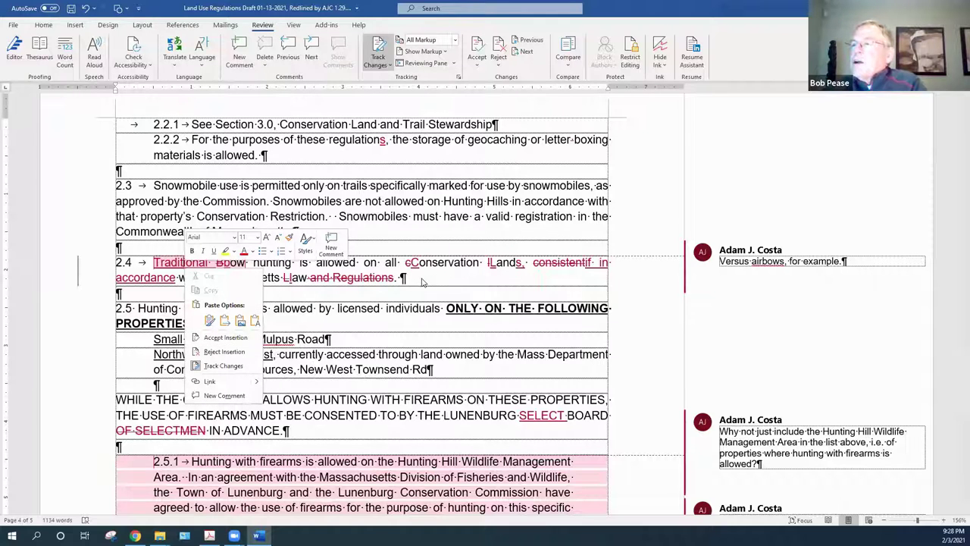
pyautogui.press('Escape')
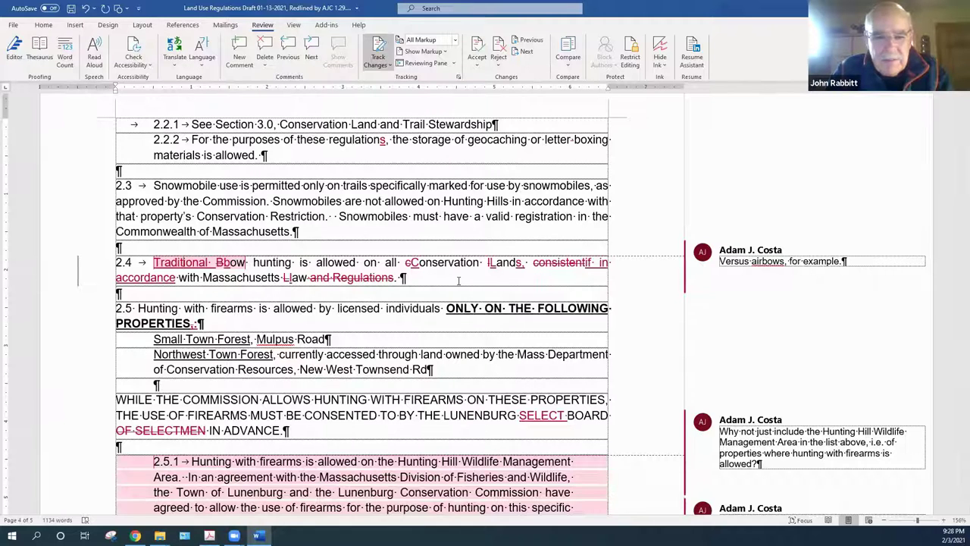
pyautogui.rightClick(167, 262)
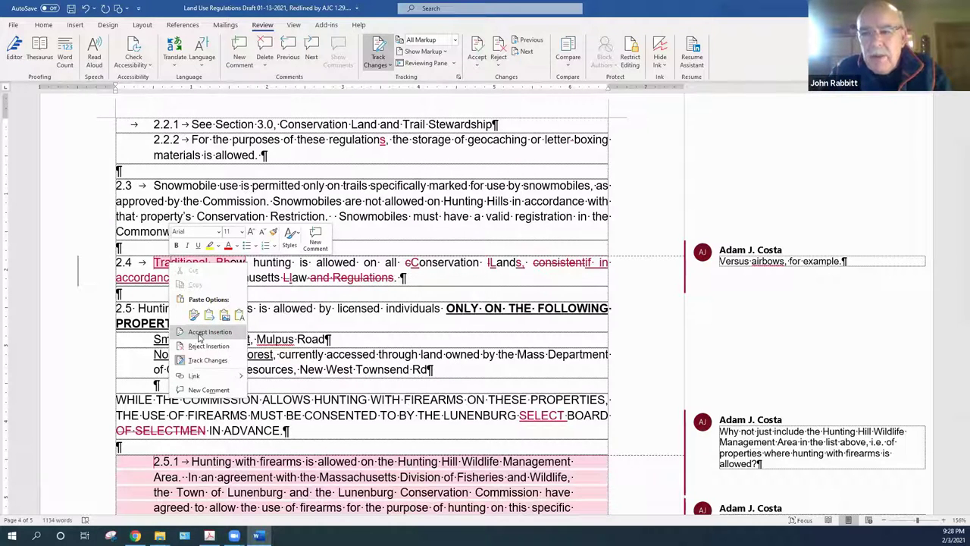
pyautogui.click(199, 333)
pyautogui.rightClick(228, 265)
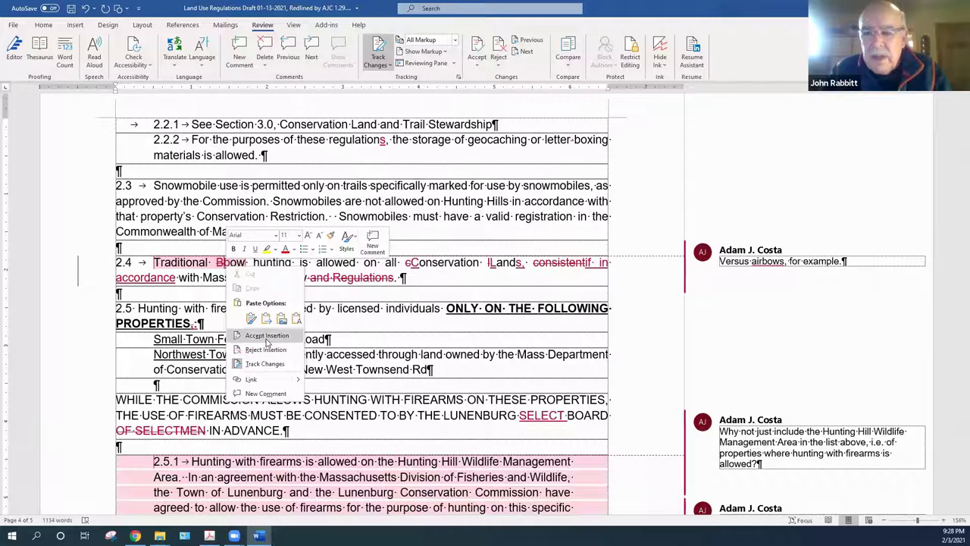
pyautogui.click(267, 338)
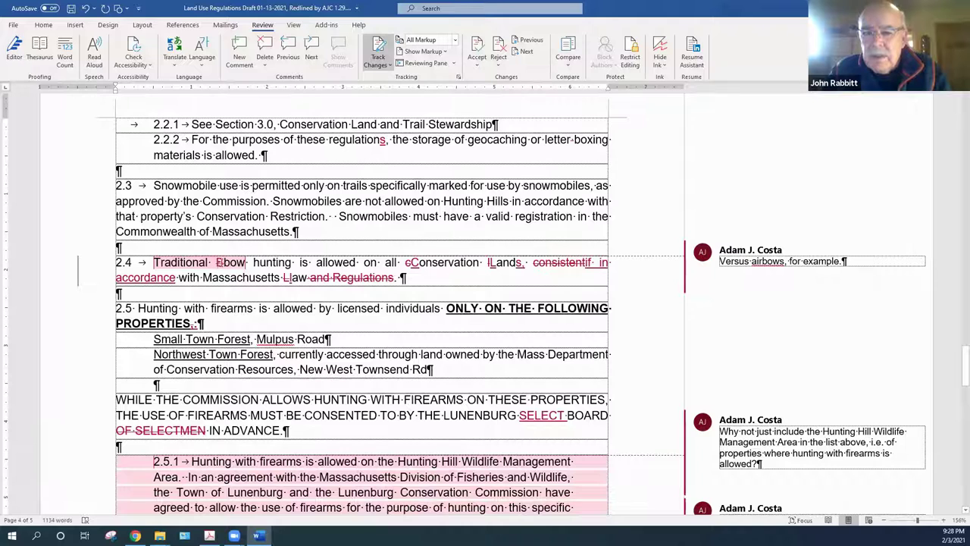
pyautogui.rightClick(222, 263)
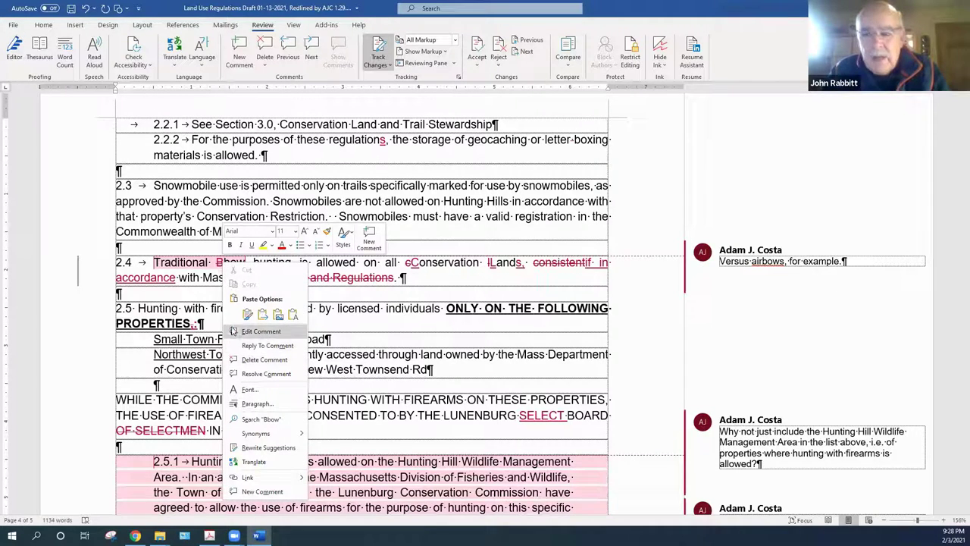
pyautogui.click(264, 360)
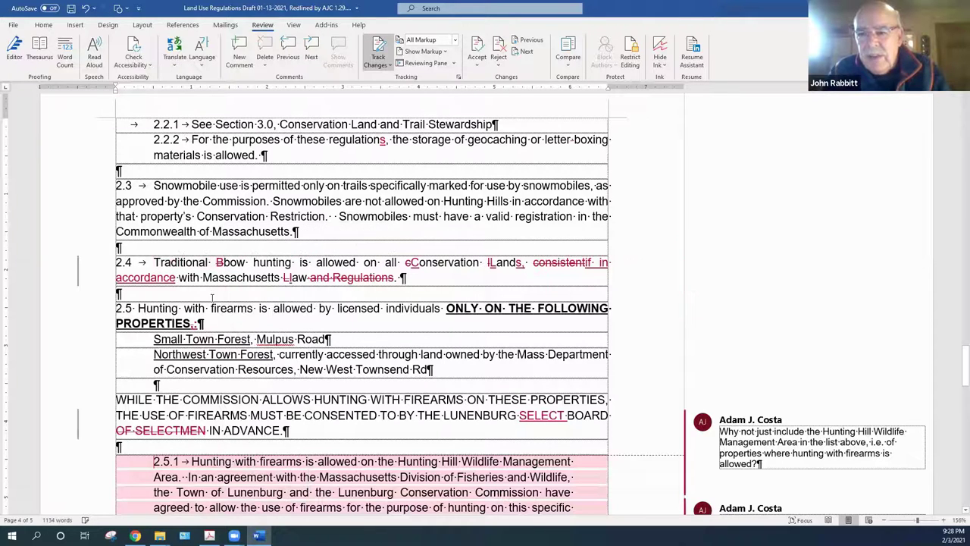
pyautogui.rightClick(219, 263)
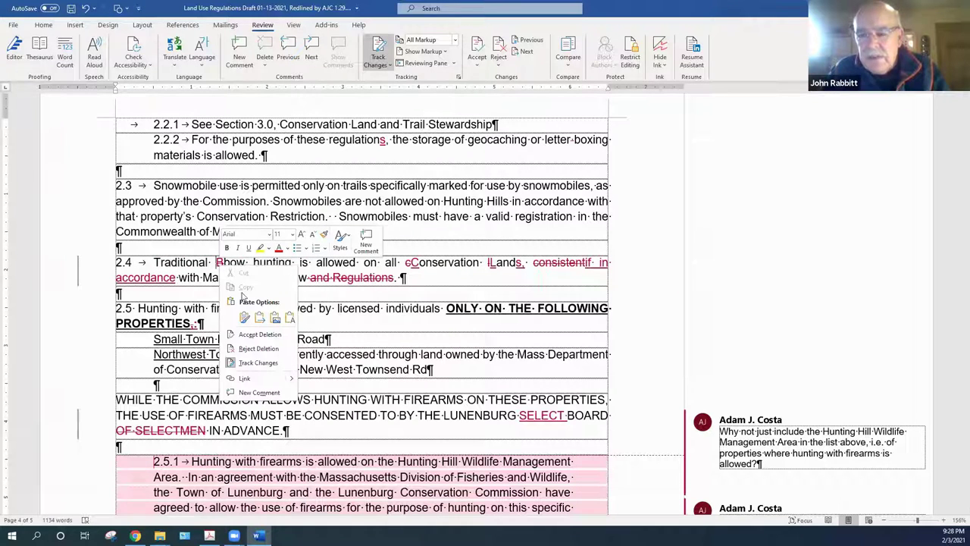
pyautogui.click(249, 334)
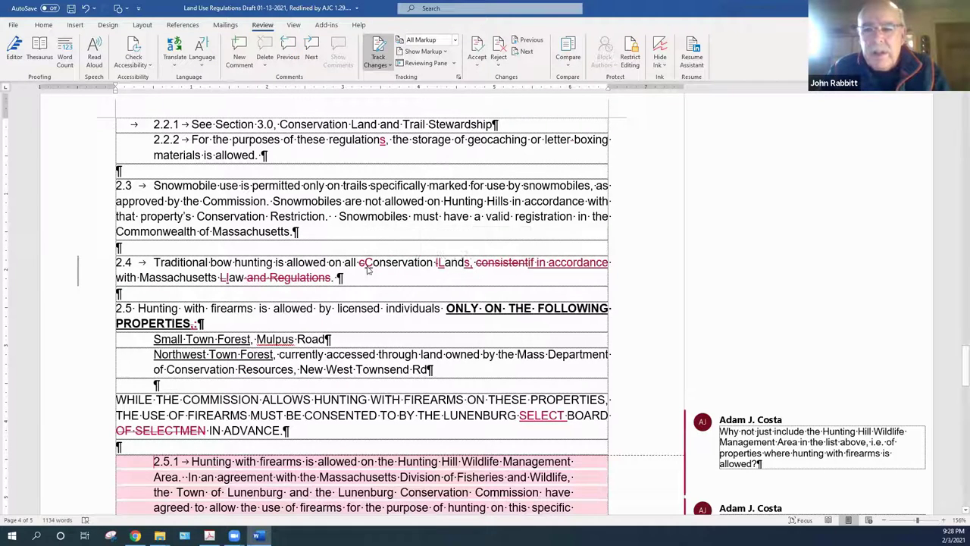
# Accept the capitalised 'Conservation' and 'Lands,' edits in section 2.4
pyautogui.rightClick(366, 265)
pyautogui.click(402, 334)
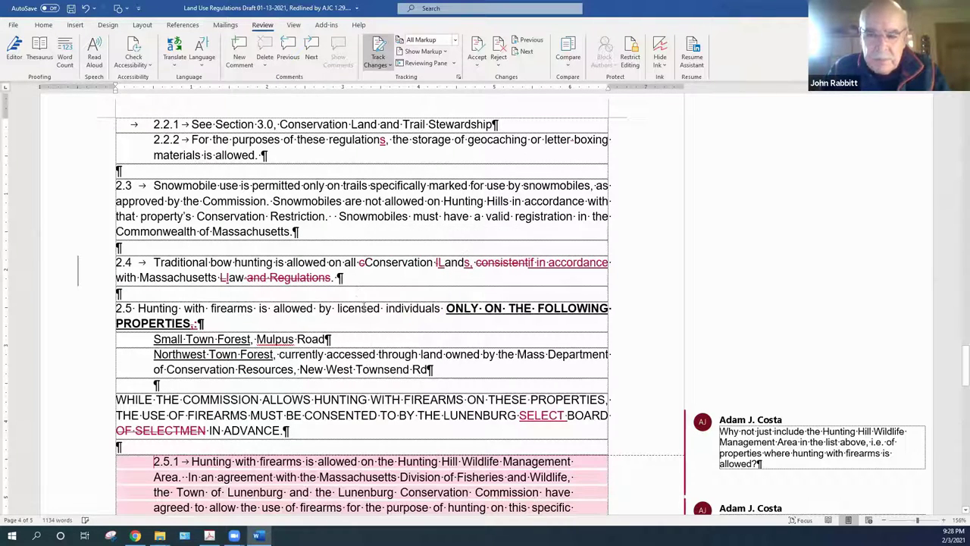
pyautogui.rightClick(361, 262)
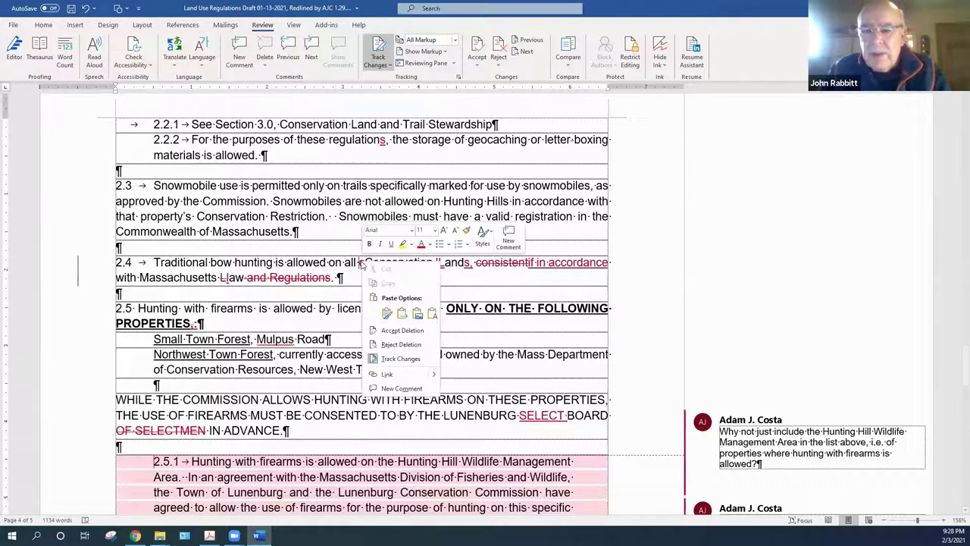
pyautogui.click(395, 332)
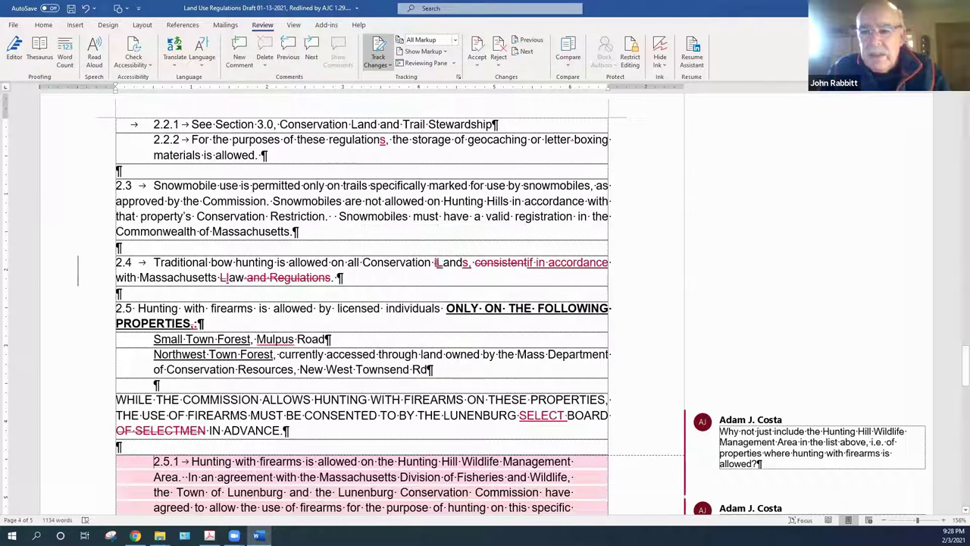
pyautogui.rightClick(436, 263)
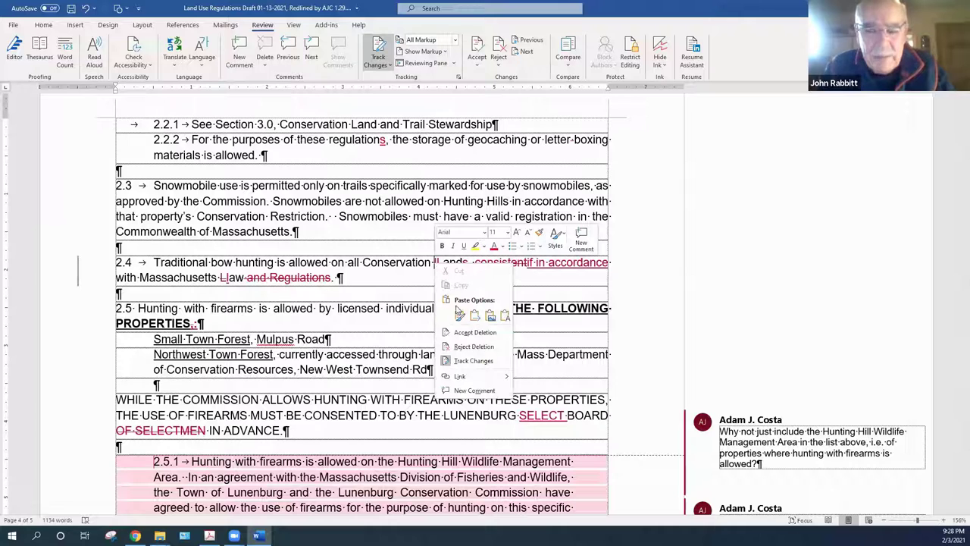
pyautogui.click(471, 332)
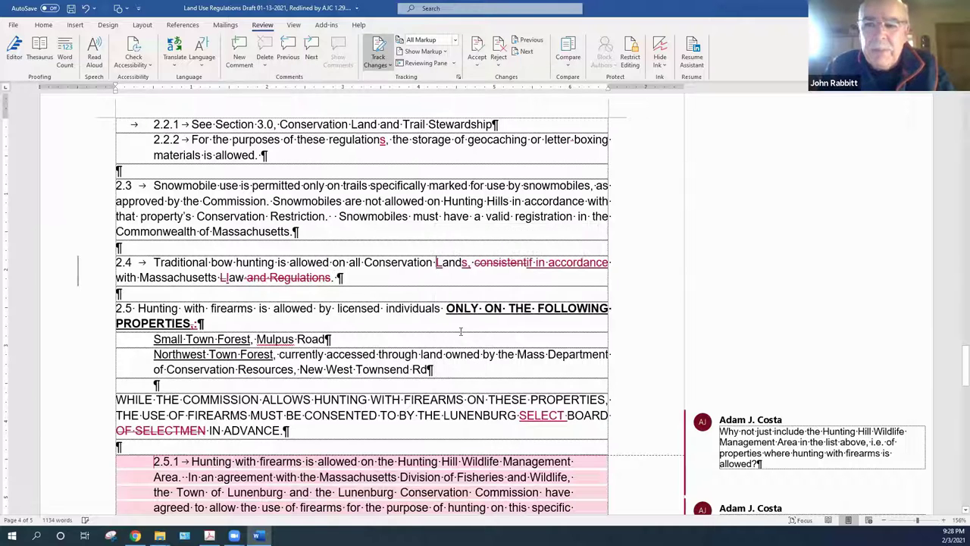
pyautogui.rightClick(438, 263)
pyautogui.press('Escape')
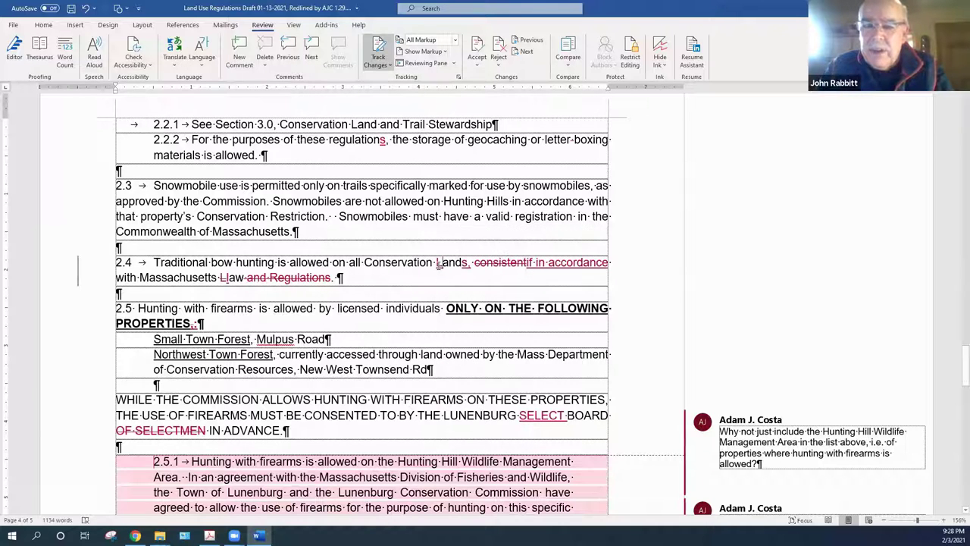
pyautogui.rightClick(438, 263)
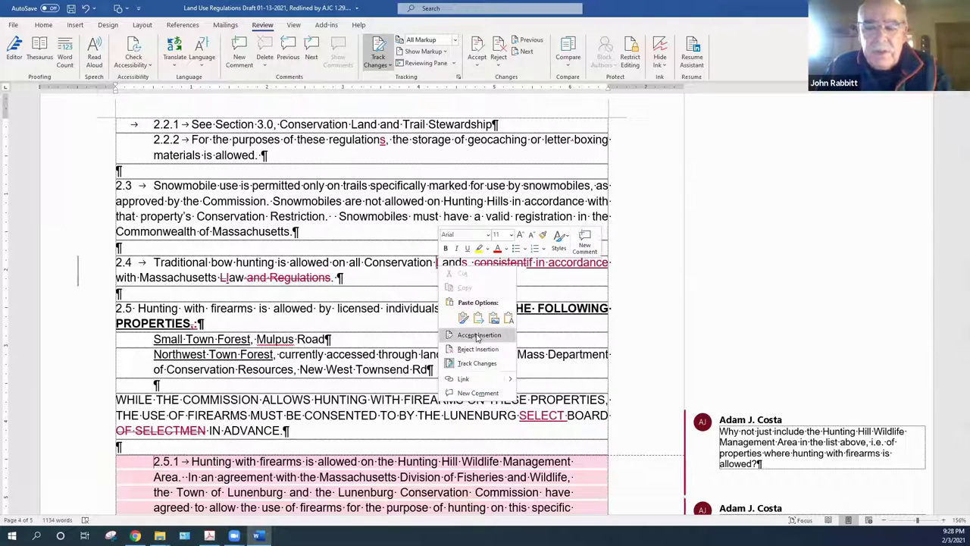
pyautogui.click(477, 335)
pyautogui.rightClick(466, 266)
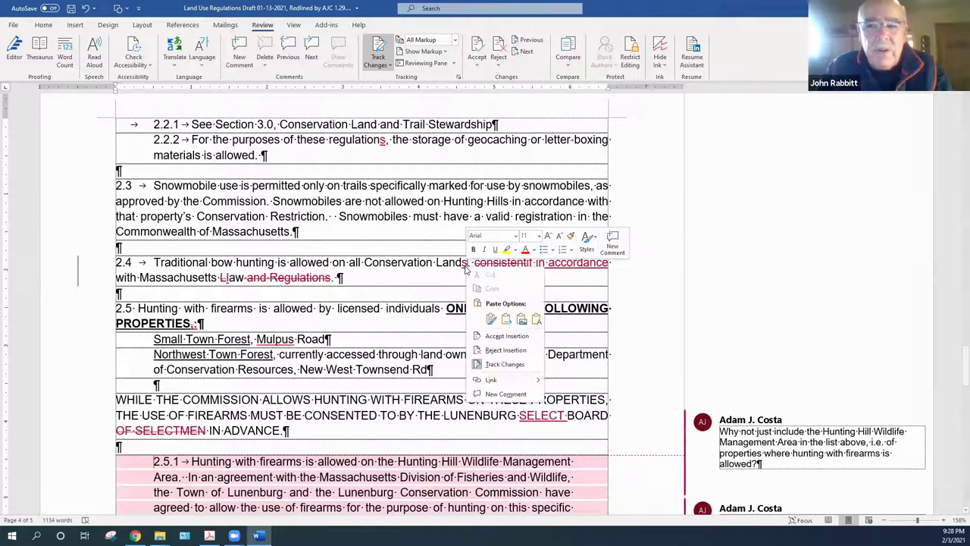
pyautogui.click(501, 336)
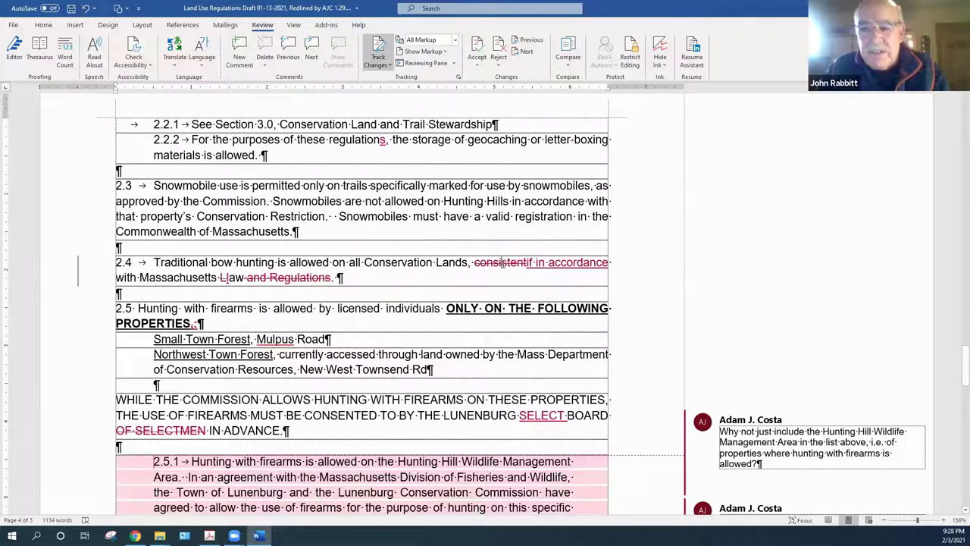
# Replace 'consistent' with 'if in accordance' and remove 'and Regulations', leaving lowercase 'law'
pyautogui.rightClick(494, 266)
pyautogui.click(531, 336)
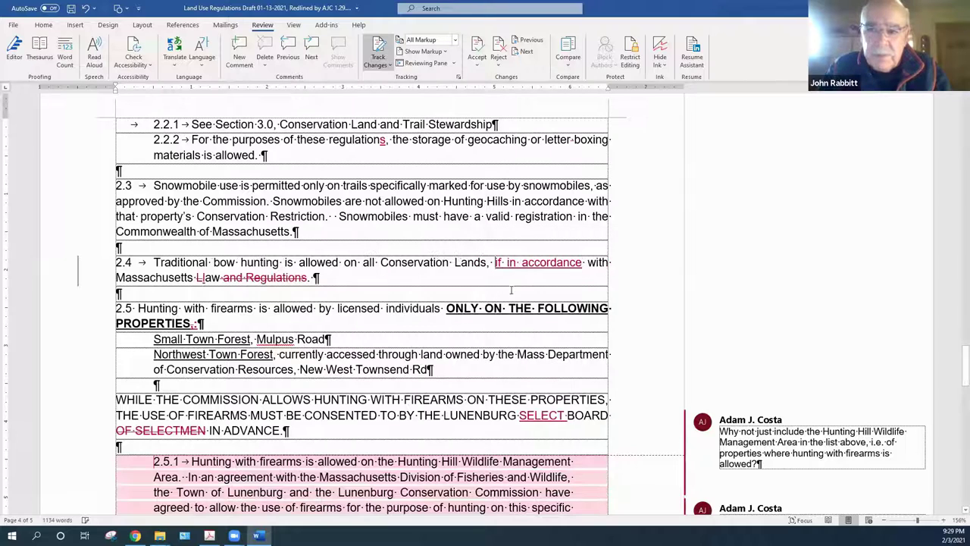
pyautogui.rightClick(530, 268)
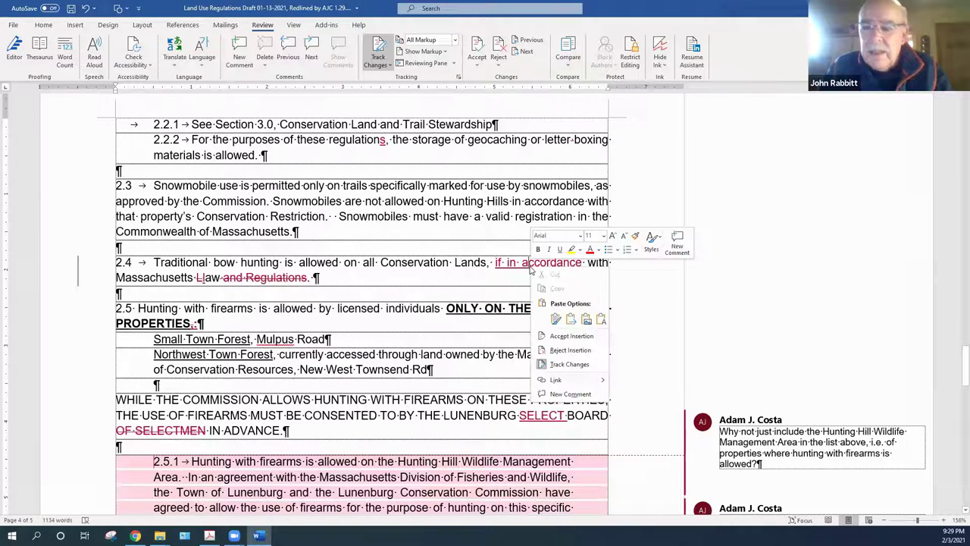
pyautogui.click(559, 335)
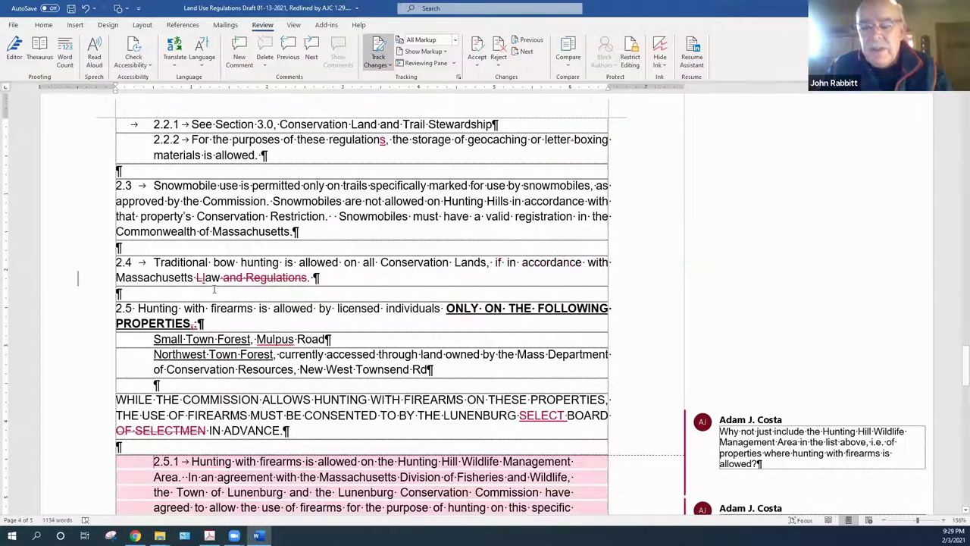
pyautogui.rightClick(261, 278)
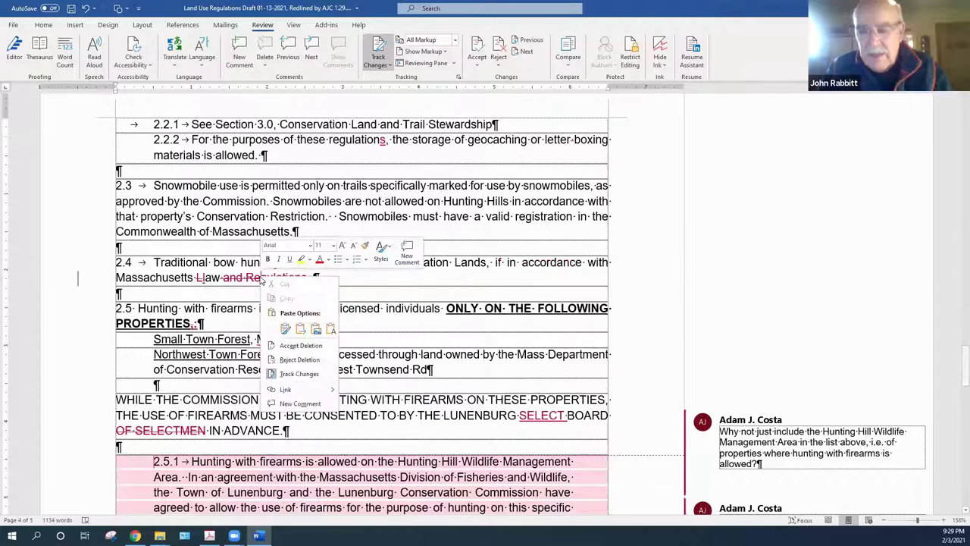
pyautogui.click(295, 343)
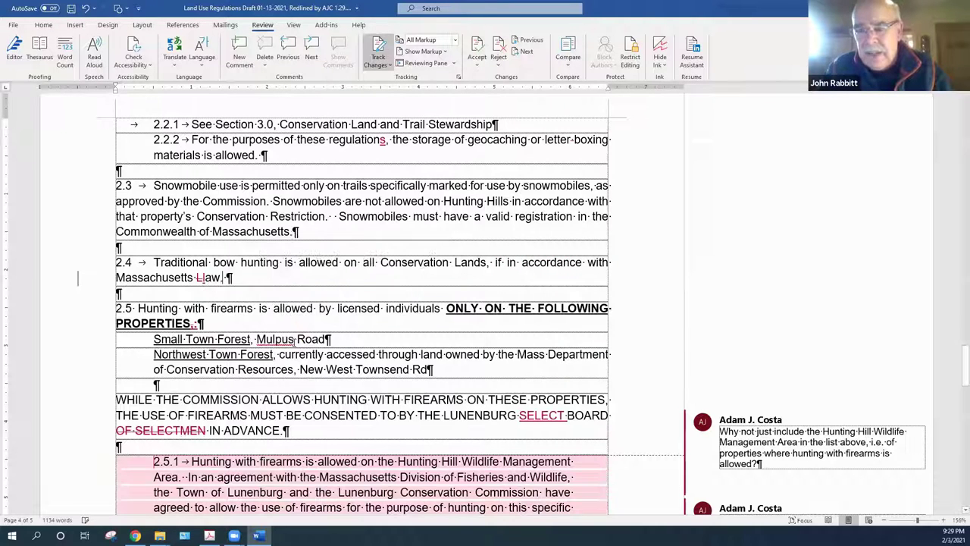
pyautogui.rightClick(197, 279)
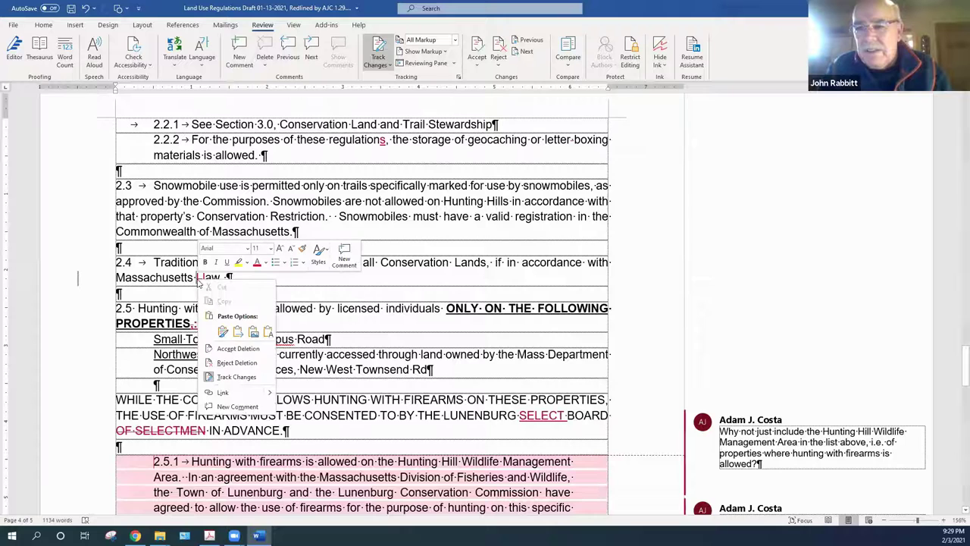
pyautogui.click(231, 348)
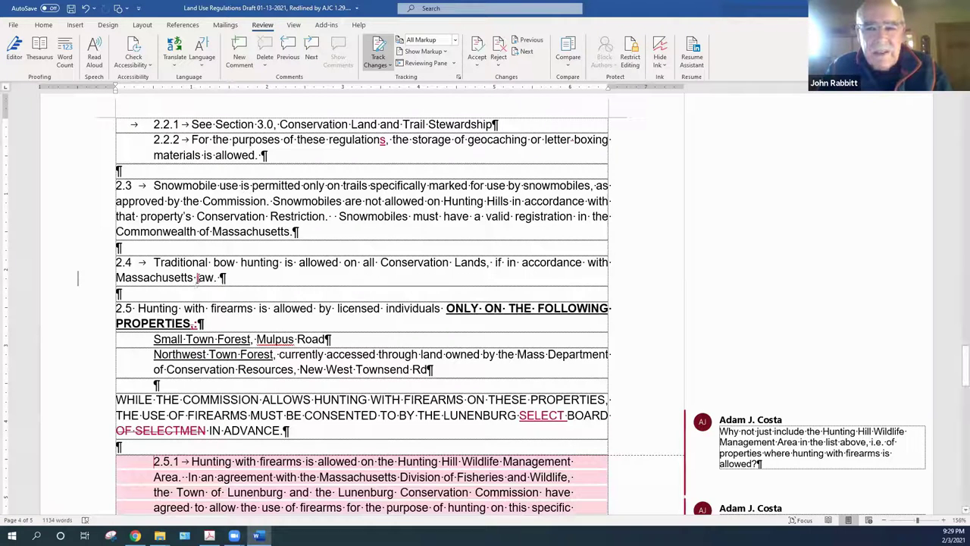
pyautogui.rightClick(197, 280)
pyautogui.click(232, 347)
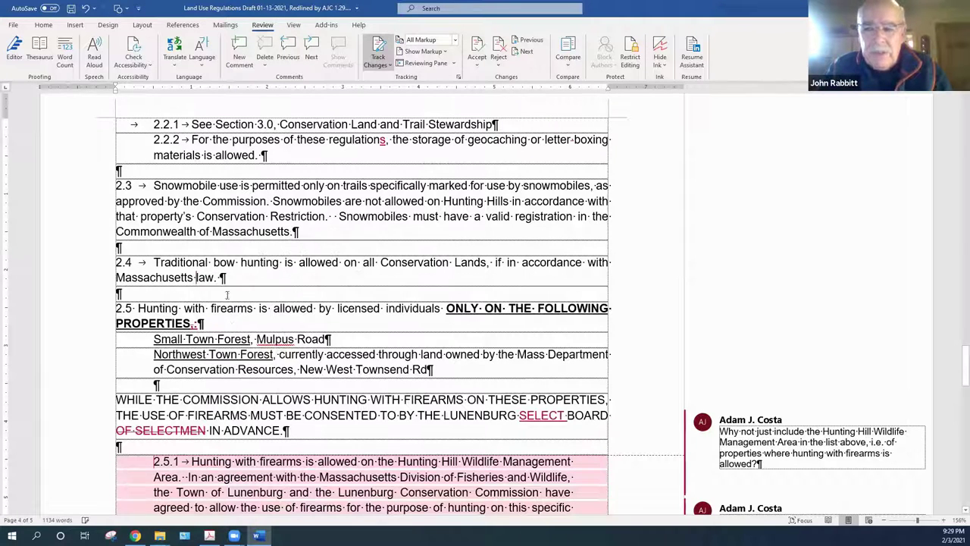
pyautogui.click(353, 284)
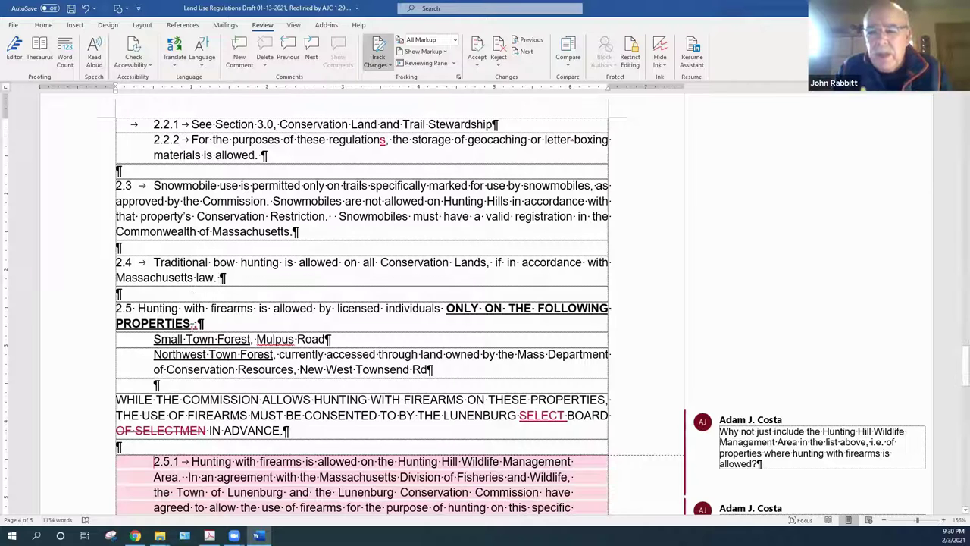
# Accept the colon replacing the period after PROPERTIES
pyautogui.rightClick(192, 323)
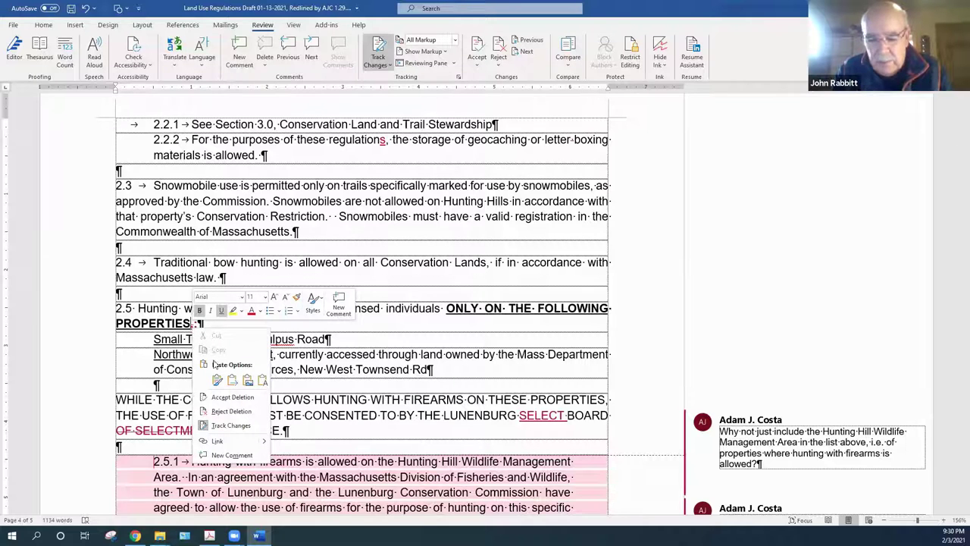
pyautogui.click(229, 399)
pyautogui.rightClick(192, 323)
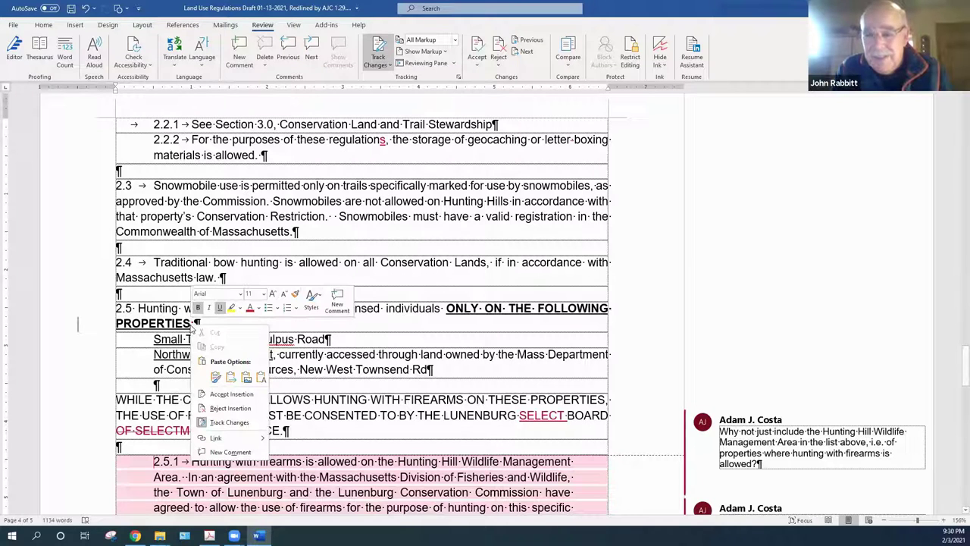
pyautogui.click(238, 399)
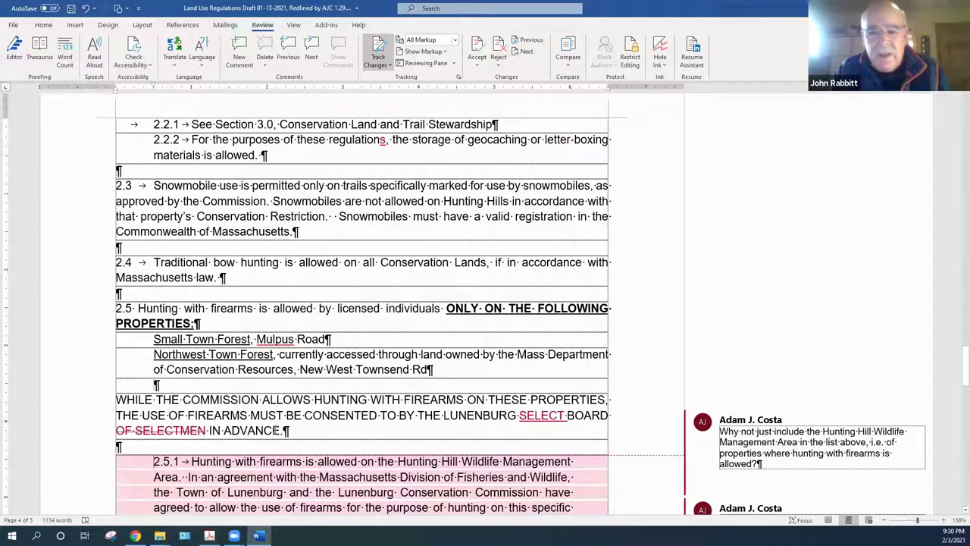
# Accept SELECT replacing OF SELECTMEN so it reads SELECT BOARD
pyautogui.rightClick(544, 415)
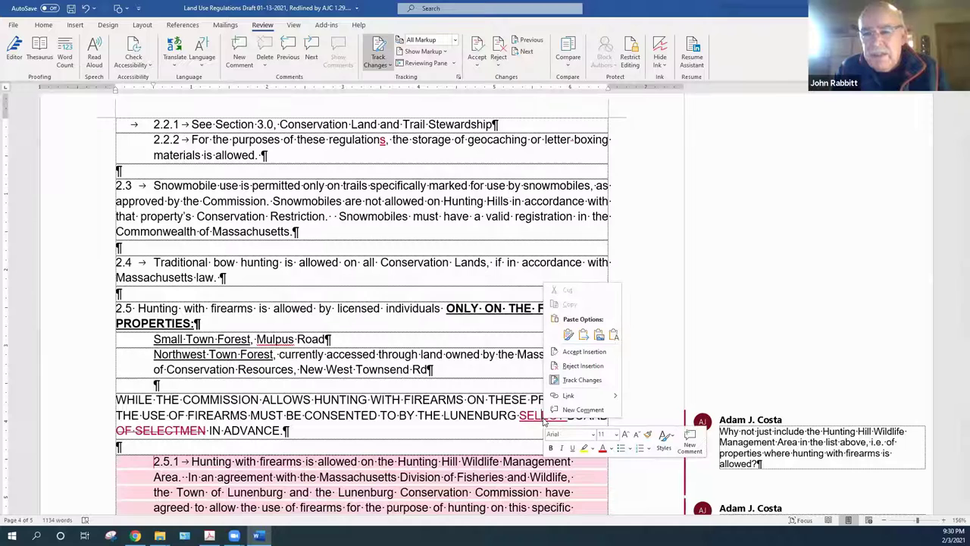
pyautogui.click(573, 353)
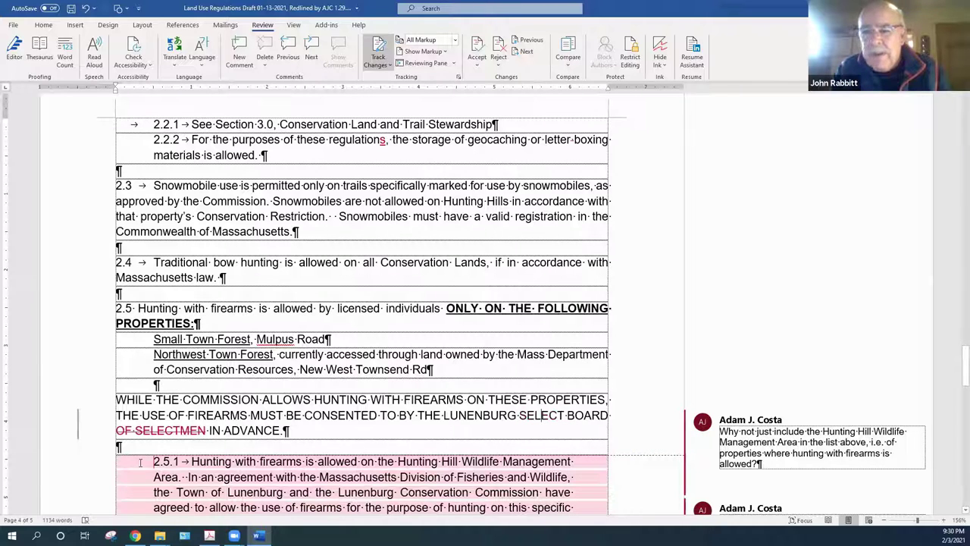
pyautogui.rightClick(167, 430)
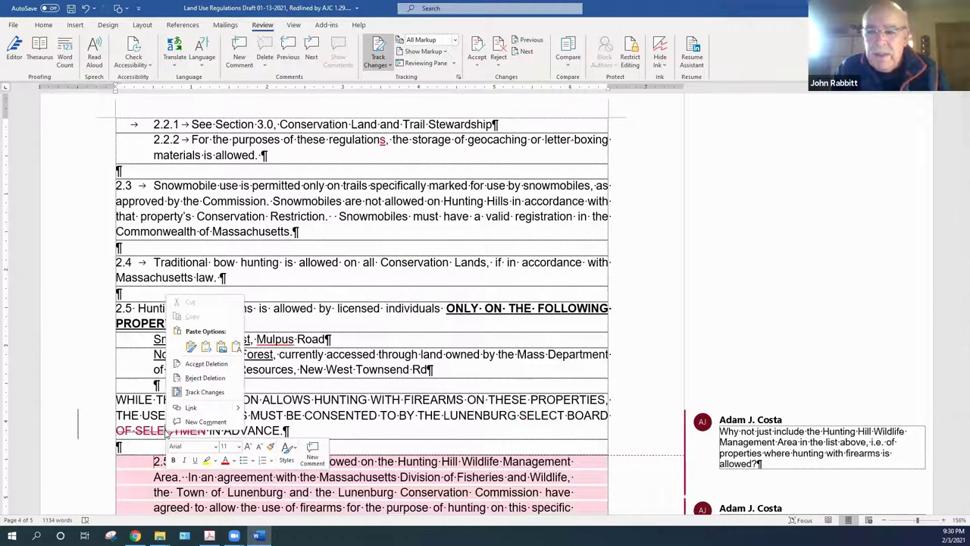
pyautogui.click(199, 365)
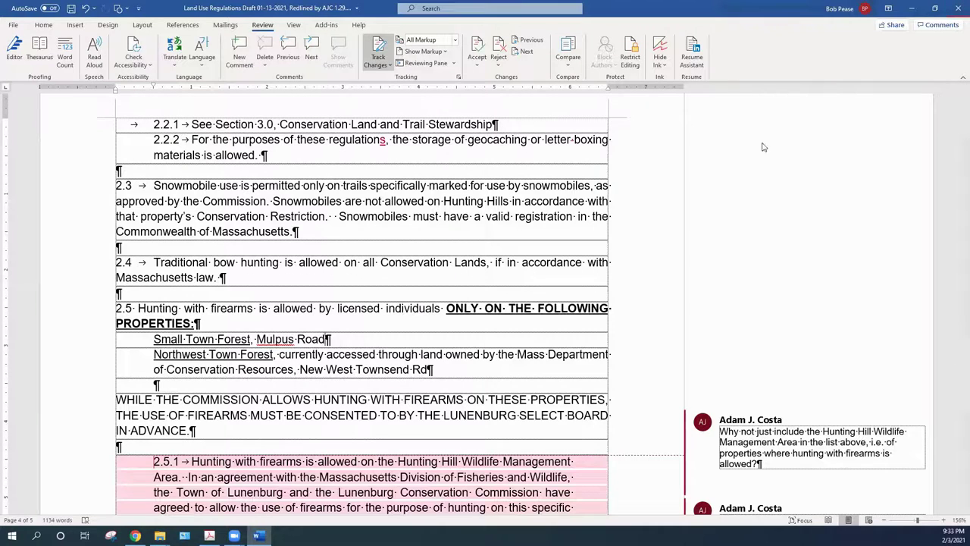
# Accept the capital C replacing lowercase c in section 2.6's Commission
pyautogui.scroll(-3, 760, 162)
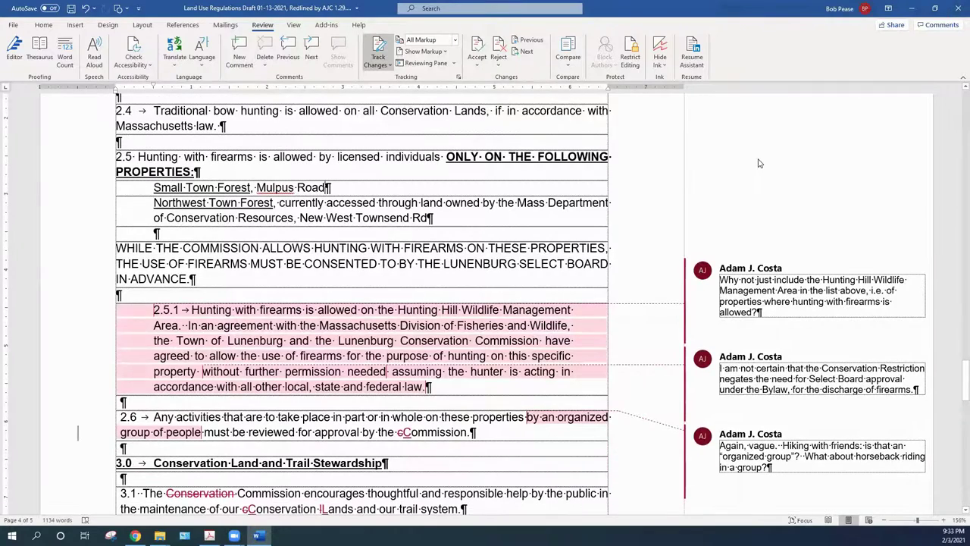
pyautogui.scroll(-1, 760, 163)
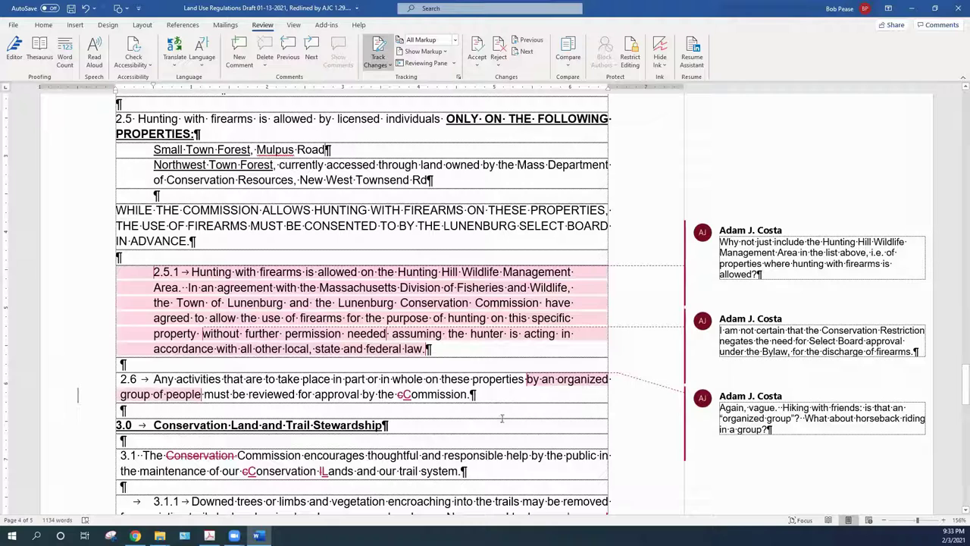
pyautogui.rightClick(408, 394)
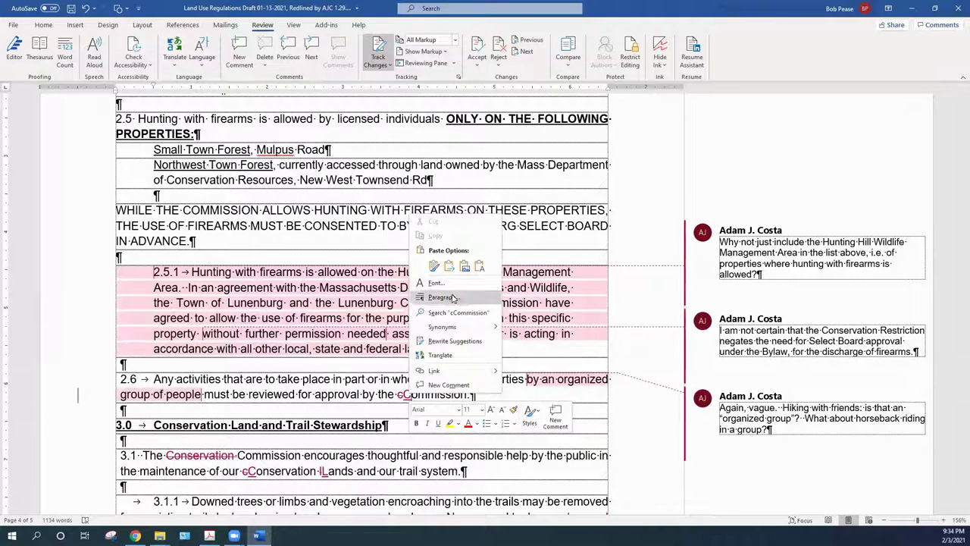
pyautogui.click(406, 400)
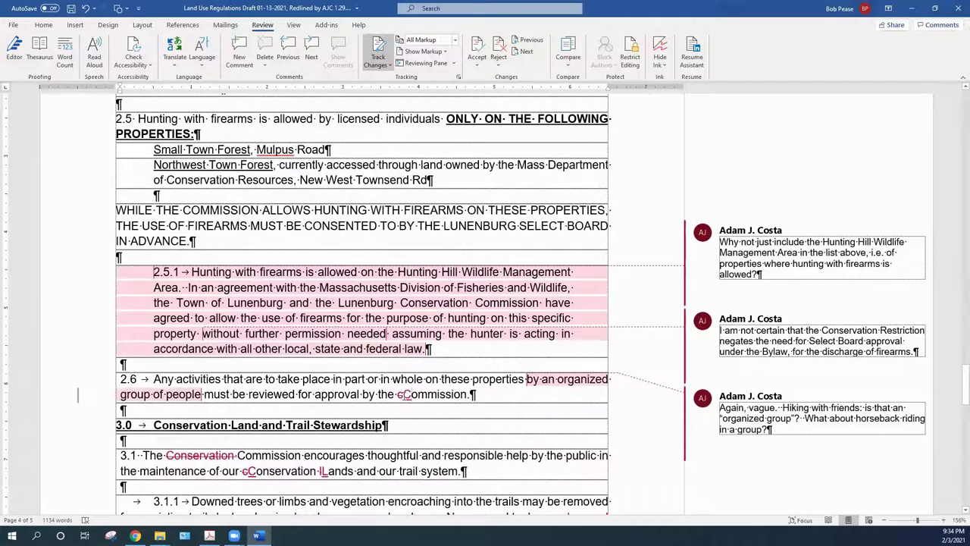
pyautogui.rightClick(406, 394)
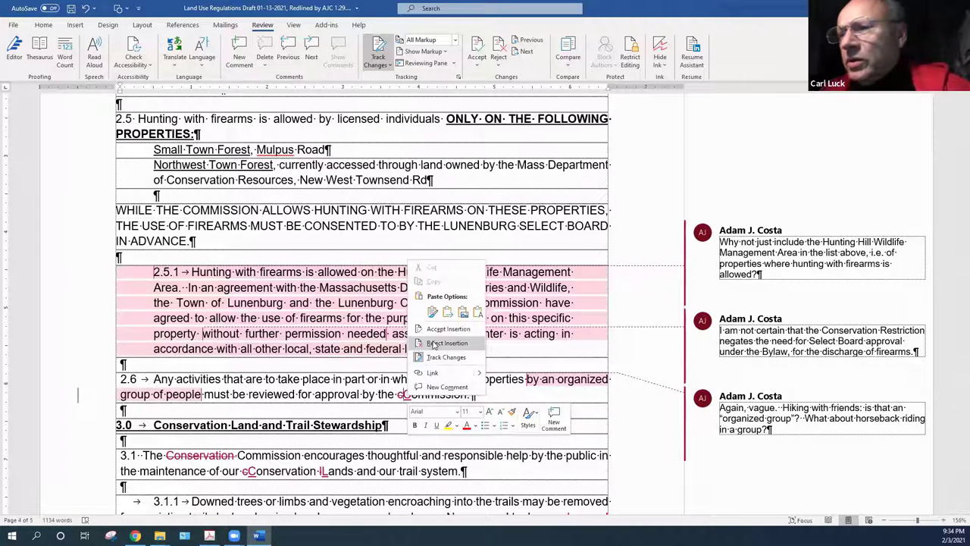
pyautogui.click(400, 402)
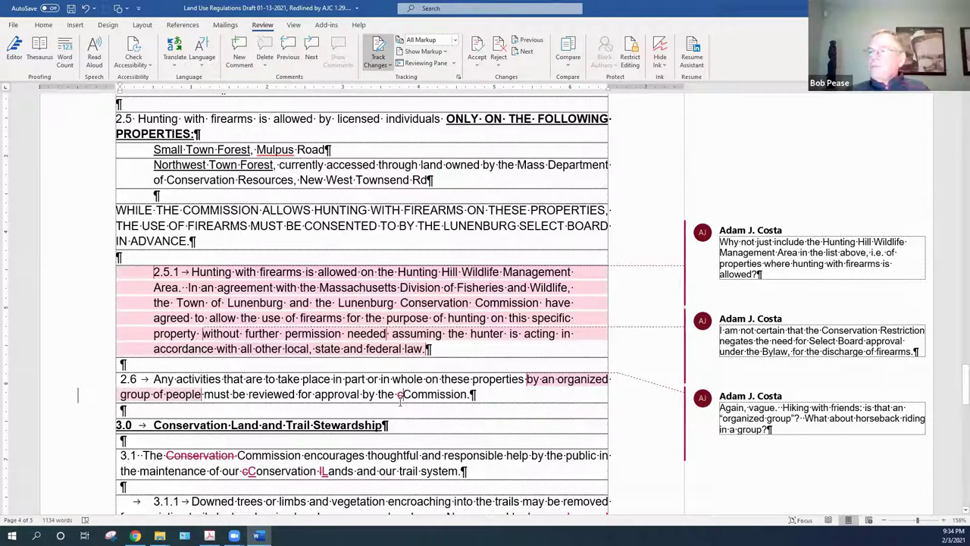
pyautogui.rightClick(399, 397)
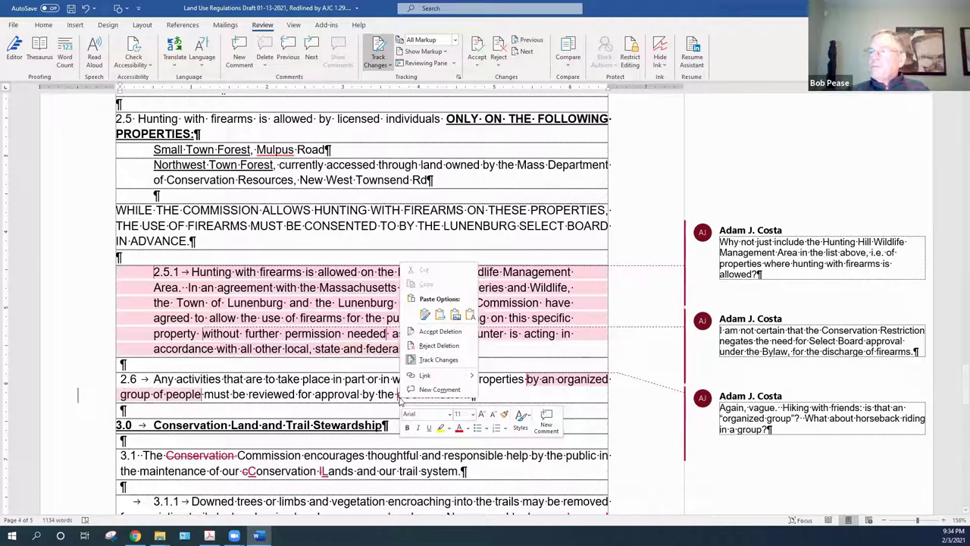
pyautogui.click(424, 333)
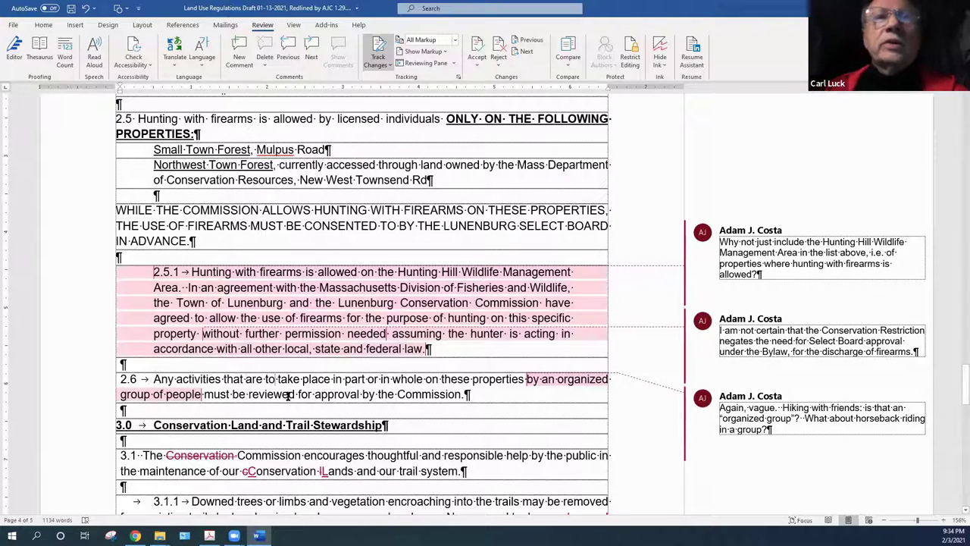
# Accept the deletion of the struck word Conservation in section 3.1
pyautogui.moveTo(195, 456)
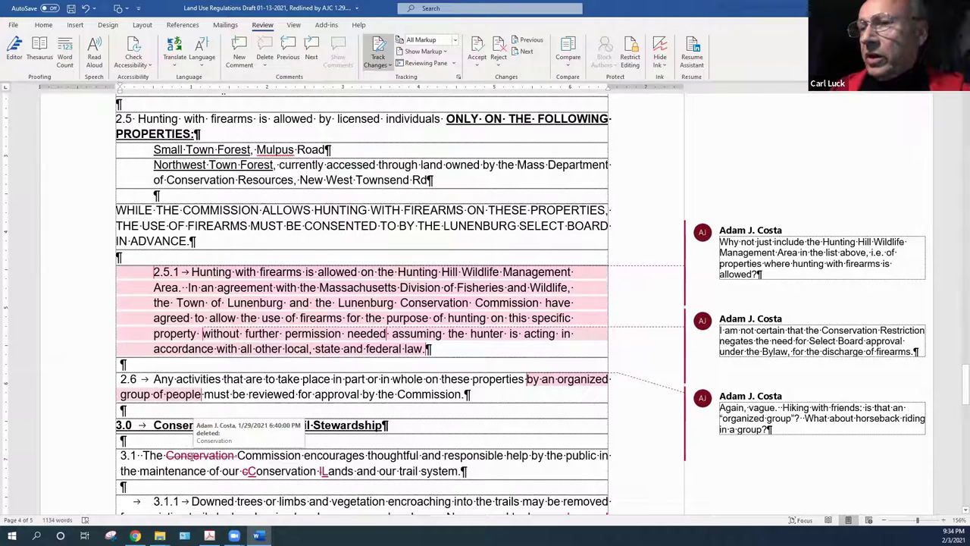
pyautogui.rightClick(194, 456)
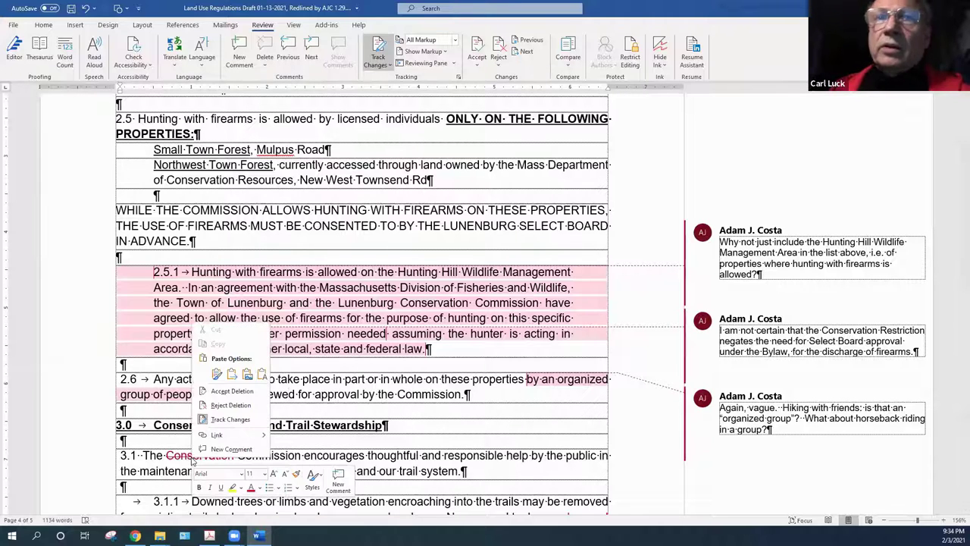
pyautogui.click(232, 391)
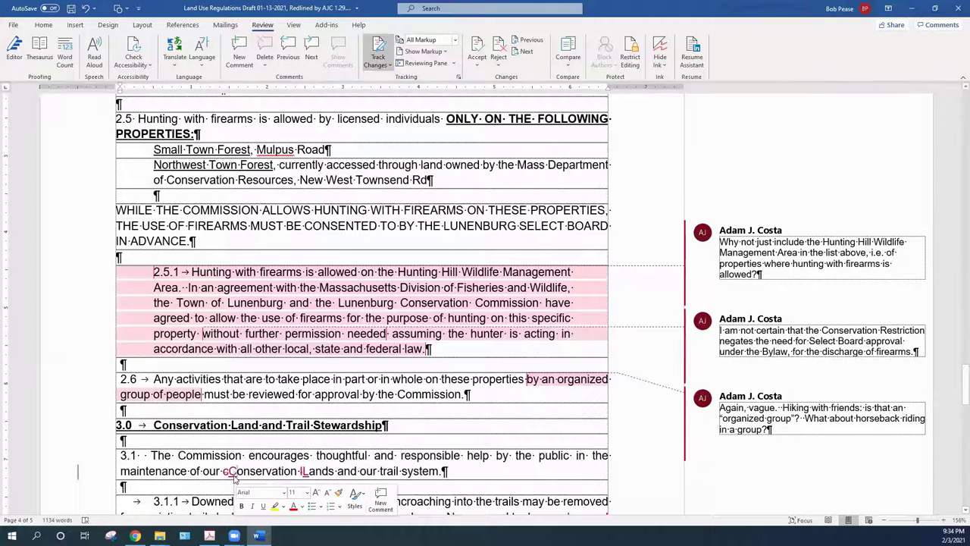
# Accept the capital C replacing lowercase c in Conservation
pyautogui.rightClick(234, 476)
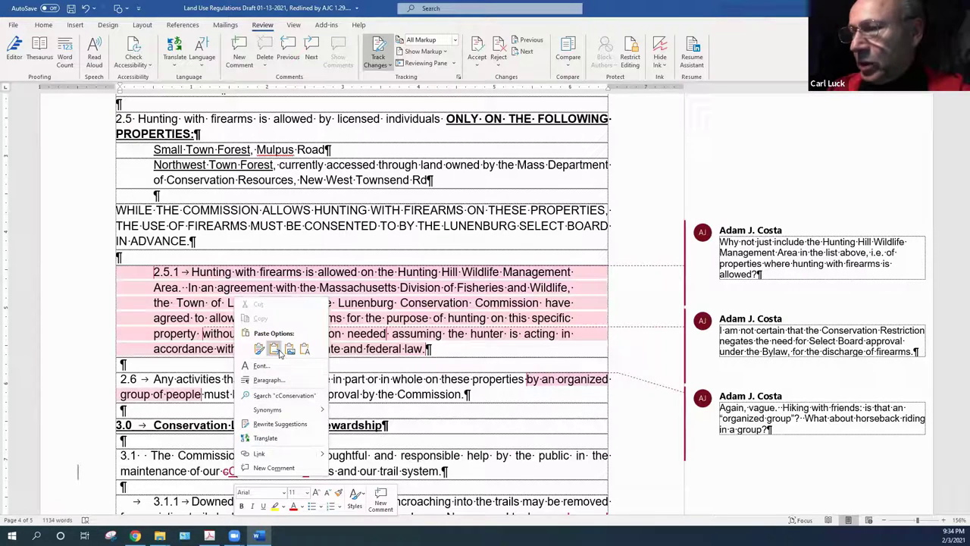
pyautogui.click(224, 479)
pyautogui.rightClick(224, 469)
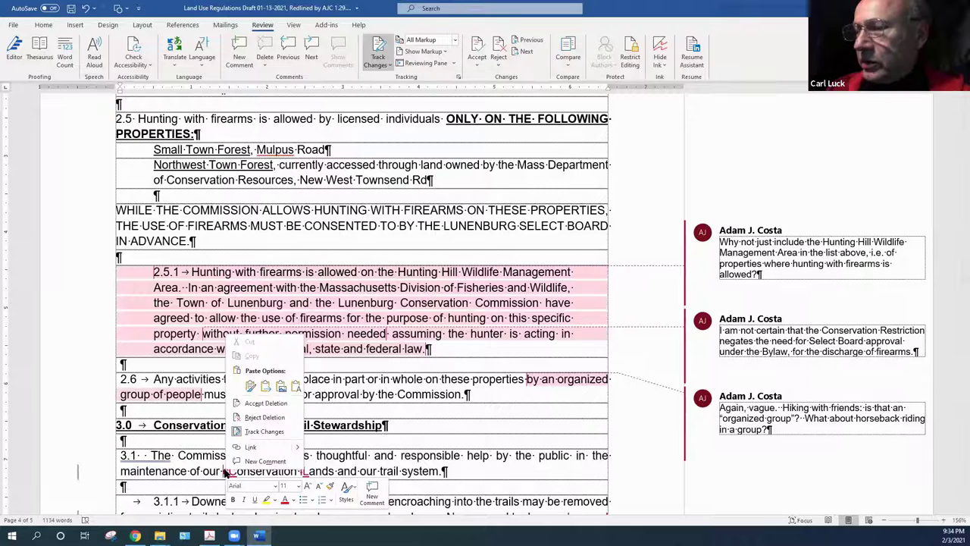
pyautogui.click(266, 406)
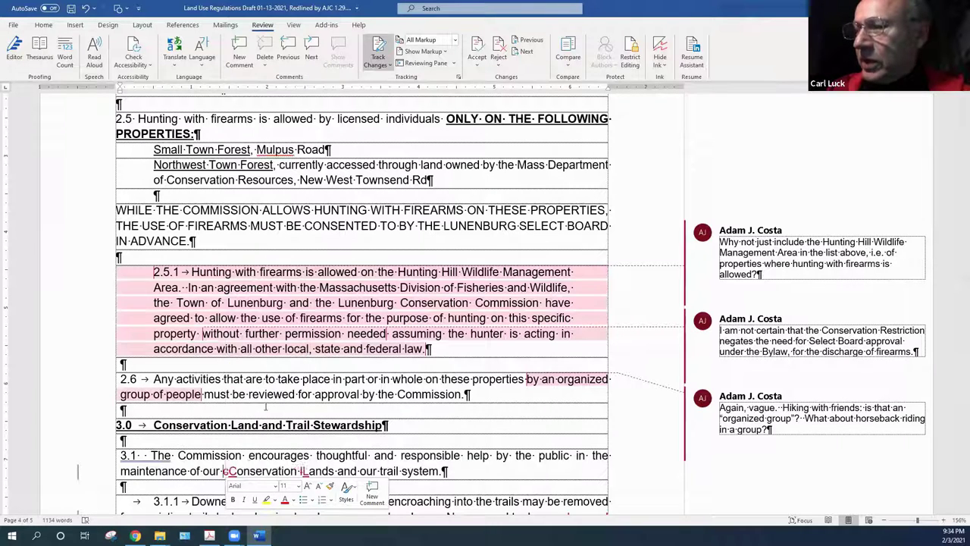
pyautogui.rightClick(226, 471)
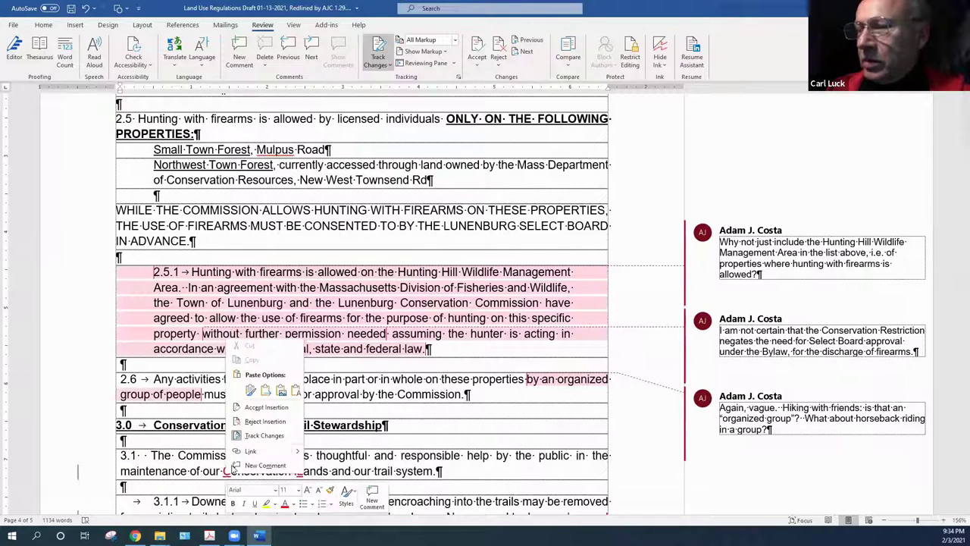
pyautogui.click(265, 407)
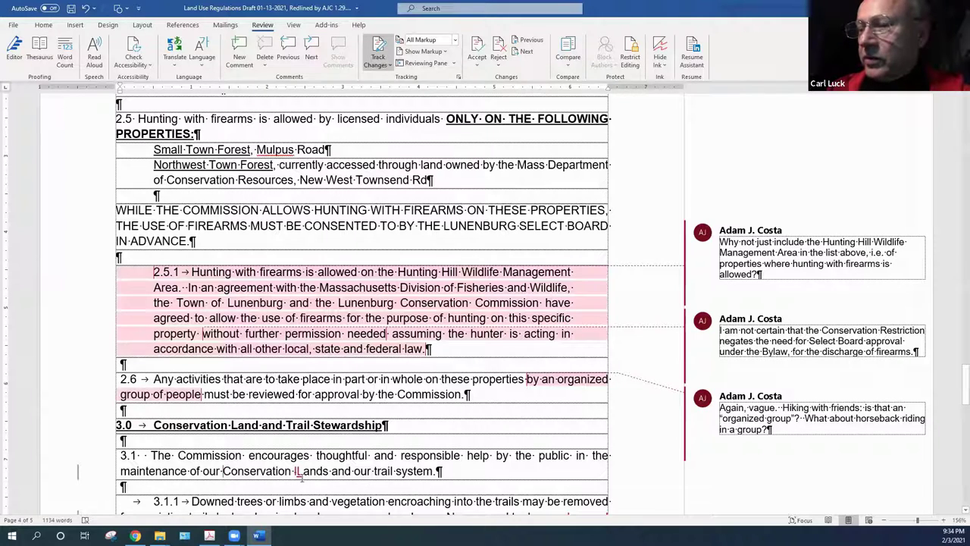
# Accept the capital L replacing lowercase l in Lands
pyautogui.rightClick(301, 473)
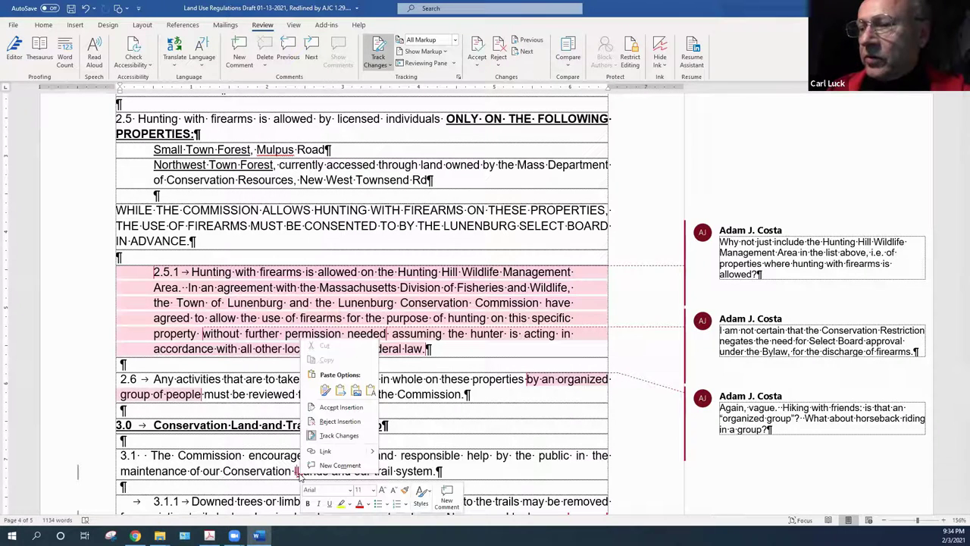
pyautogui.click(340, 407)
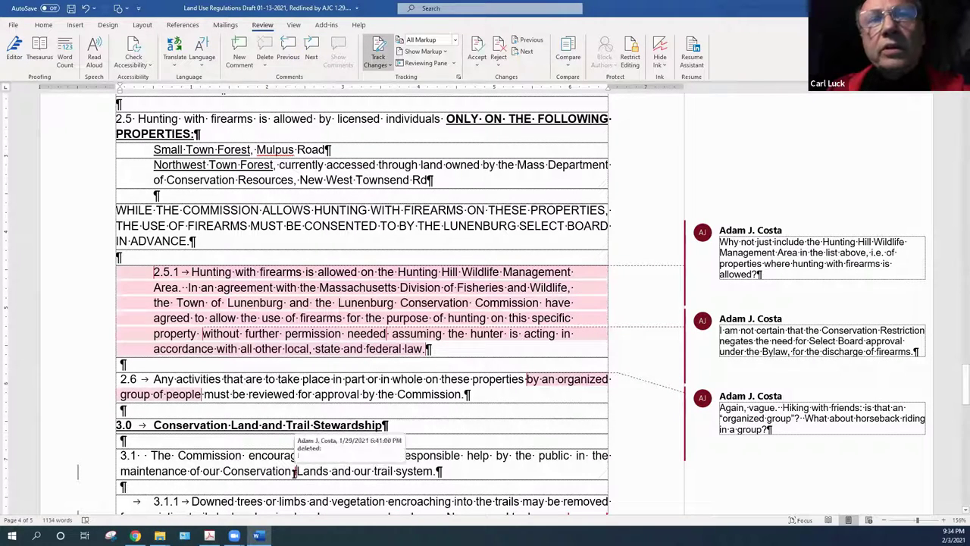
pyautogui.rightClick(295, 472)
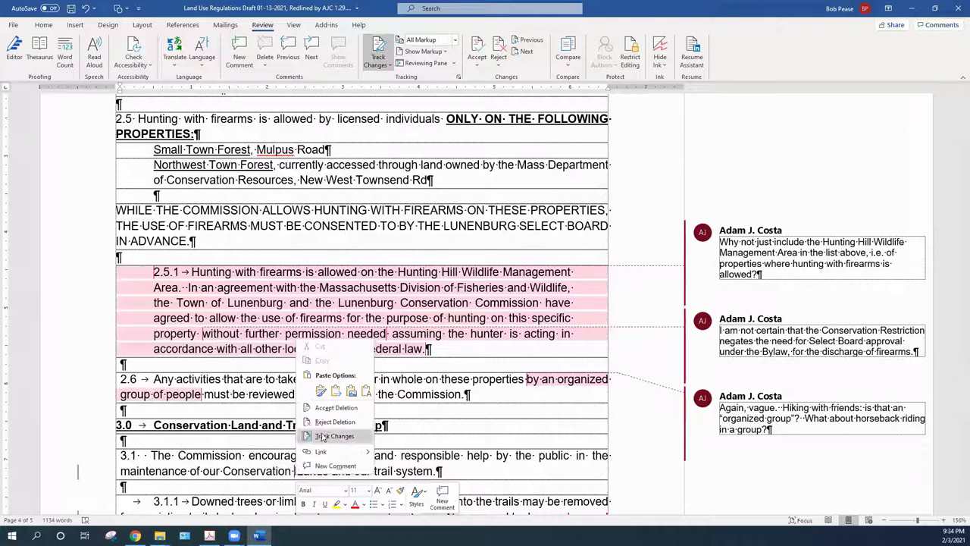
pyautogui.click(338, 408)
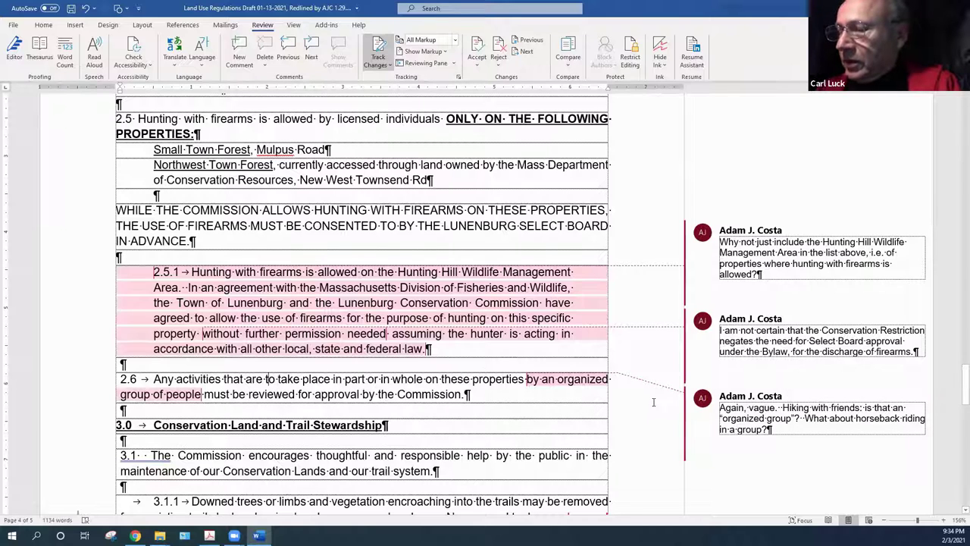
pyautogui.click(473, 356)
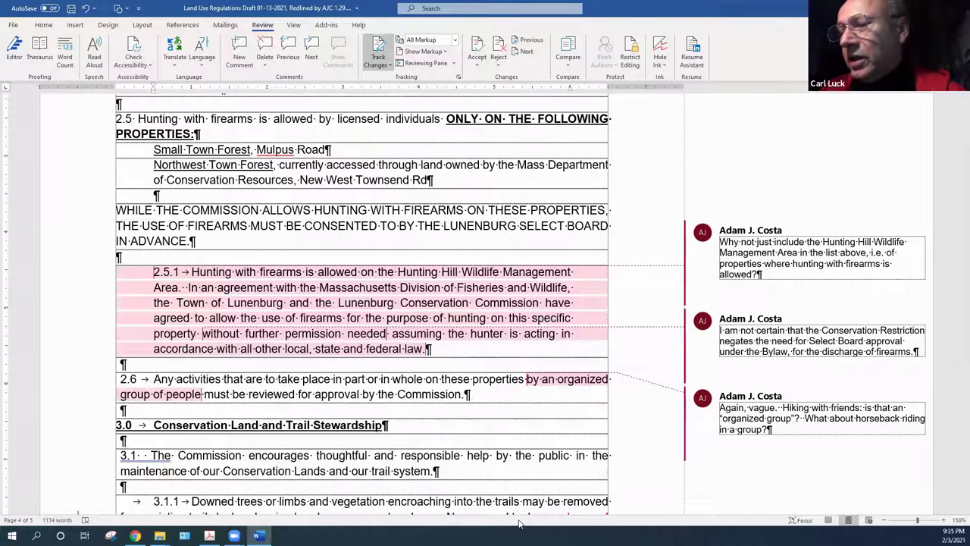
pyautogui.click(407, 428)
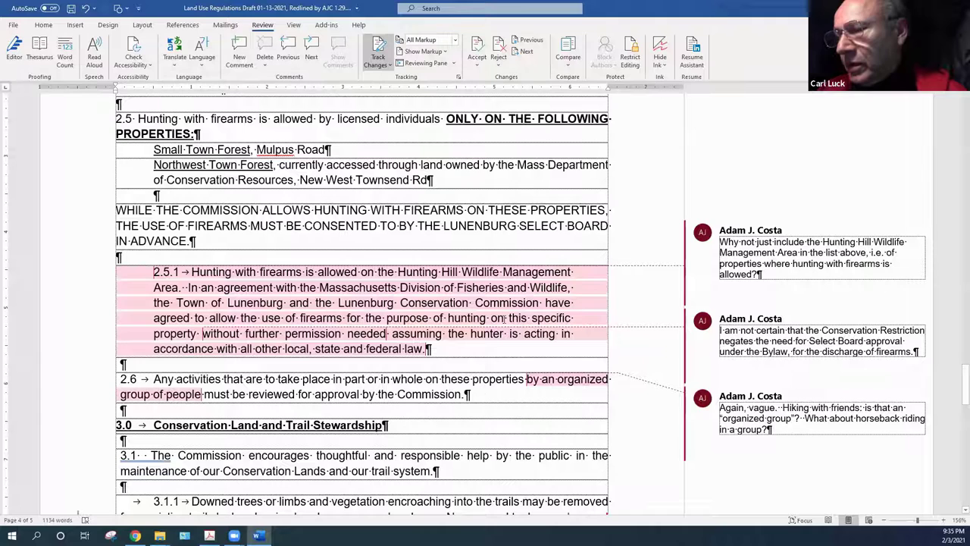
pyautogui.moveTo(961, 379); pyautogui.dragTo(954, 382)
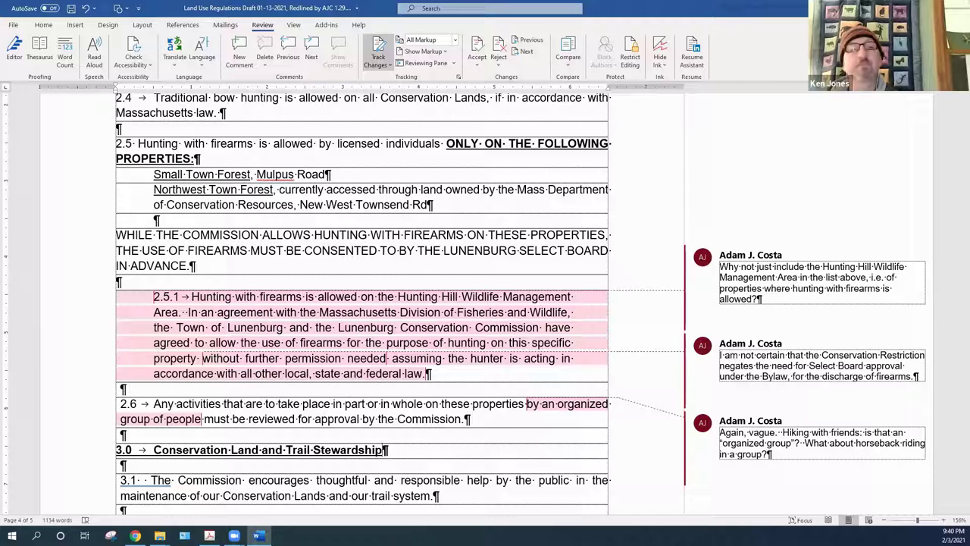
pyautogui.click(793, 285)
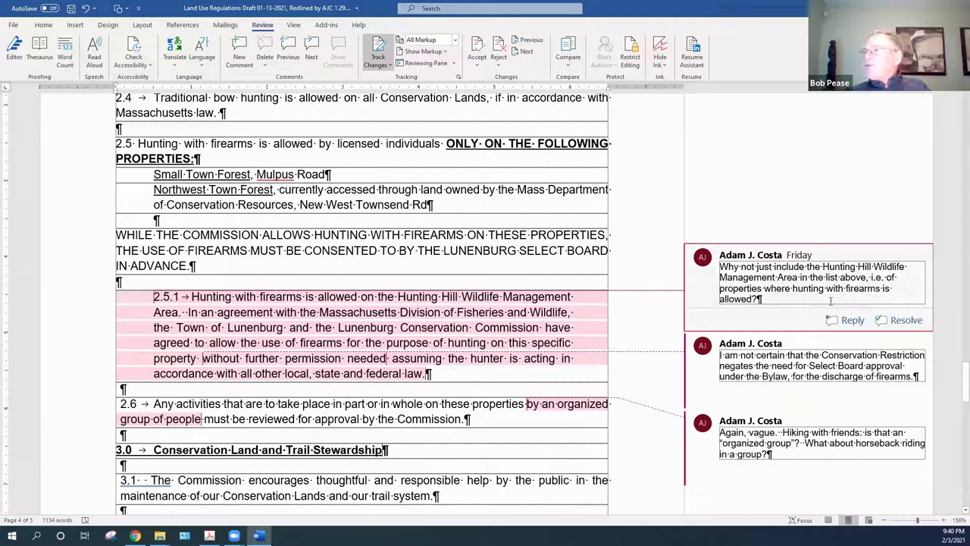
pyautogui.click(815, 299)
pyautogui.hotkey('ctrl', 'a')
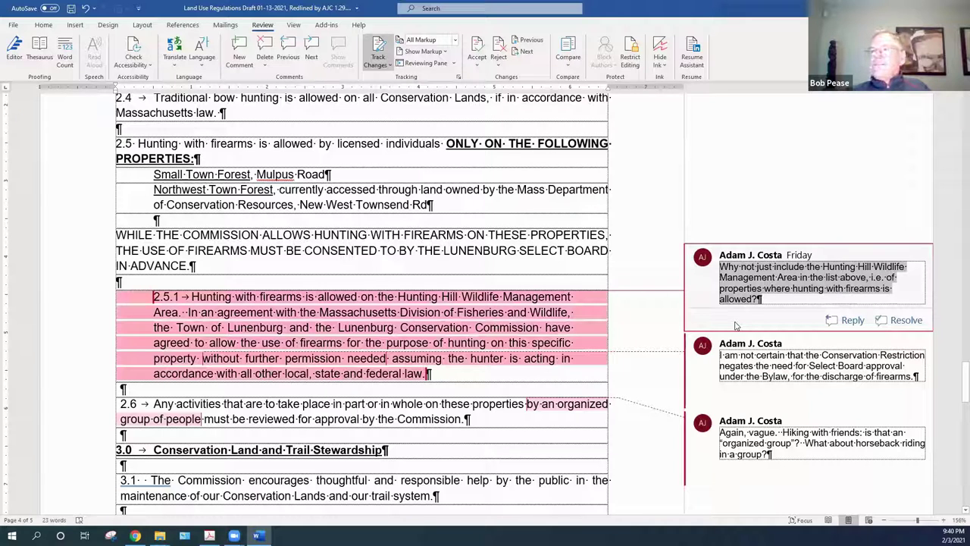
pyautogui.click(452, 379)
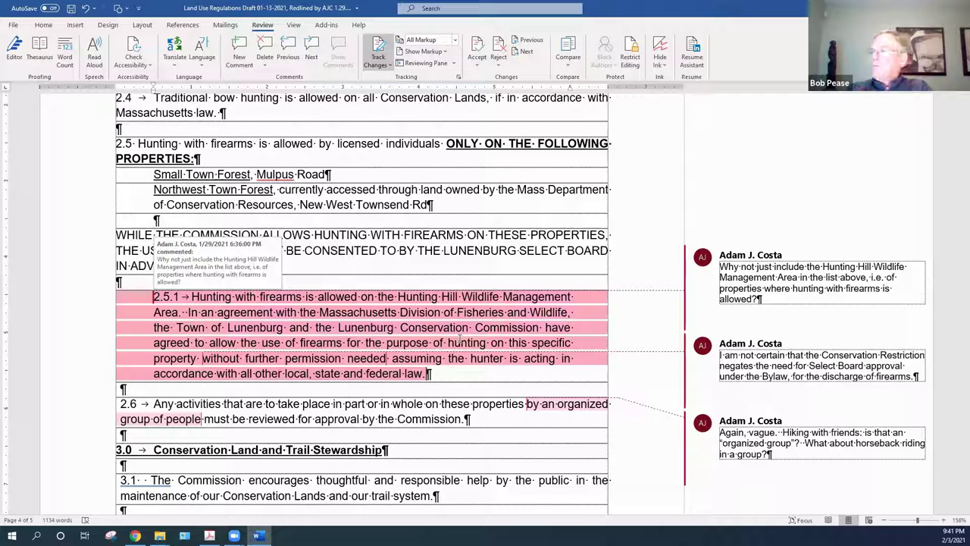
# Delete the Hunting Hill Wildlife Management Area comment on section 2.5.1
pyautogui.moveTo(801, 246)
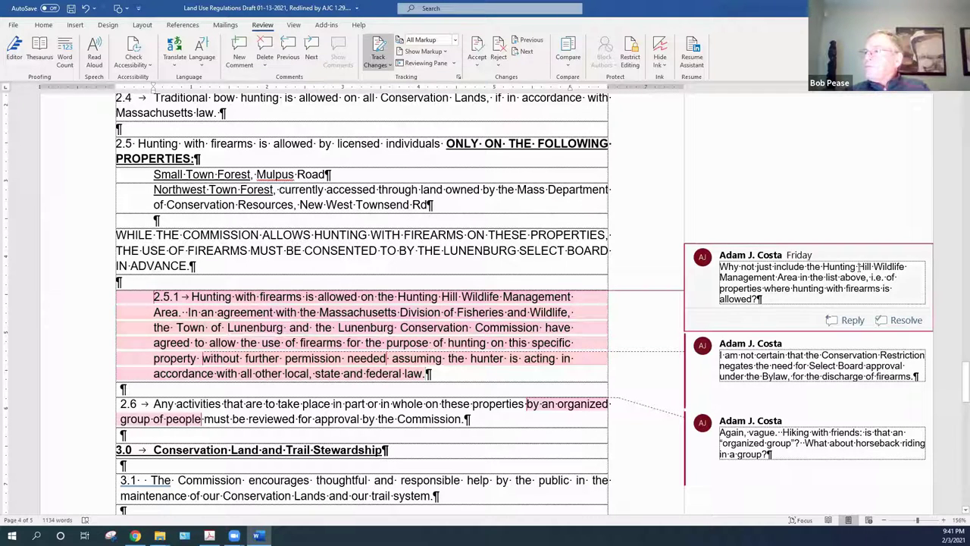
pyautogui.rightClick(850, 259)
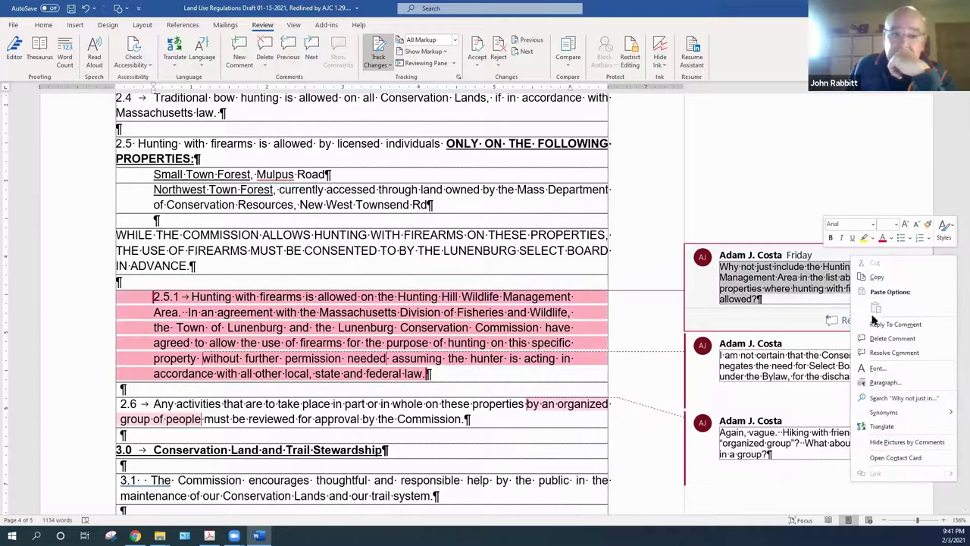
pyautogui.click(891, 338)
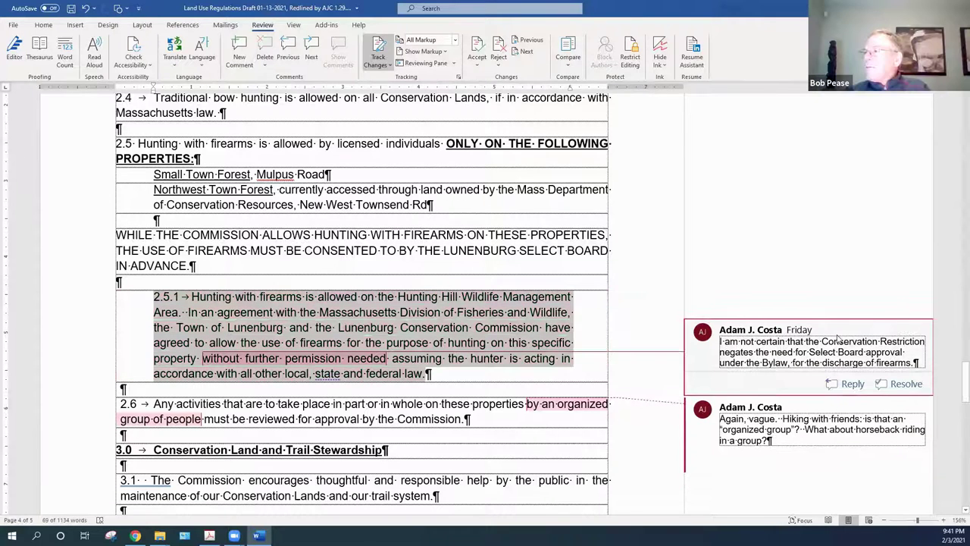
# Delete the Conservation Restriction comment on section 2.5.1
pyautogui.rightClick(839, 333)
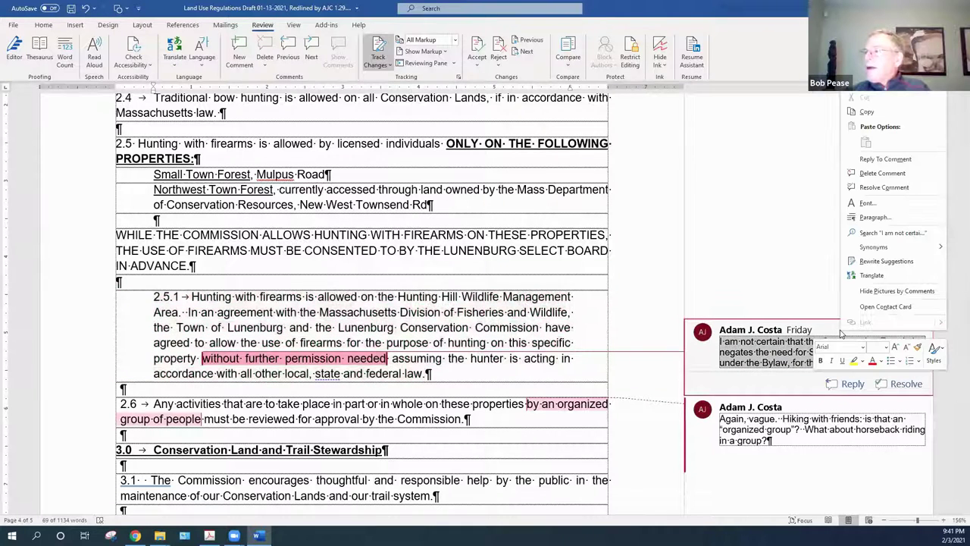
pyautogui.click(720, 392)
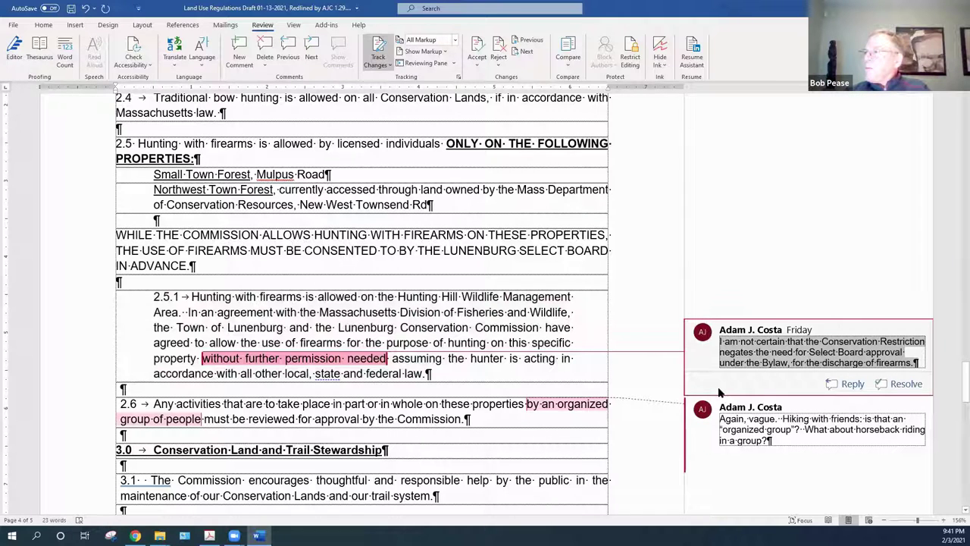
pyautogui.rightClick(827, 334)
pyautogui.click(874, 178)
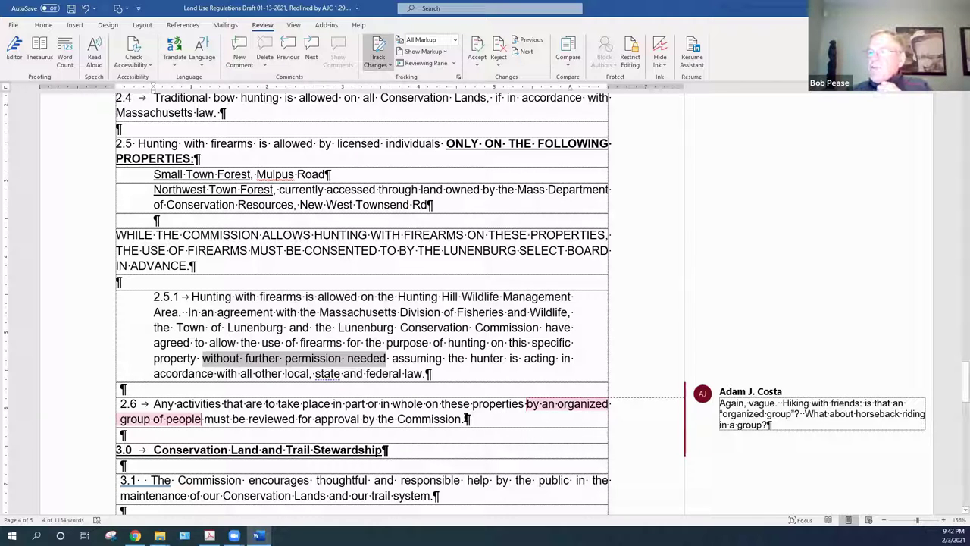
pyautogui.moveTo(839, 419)
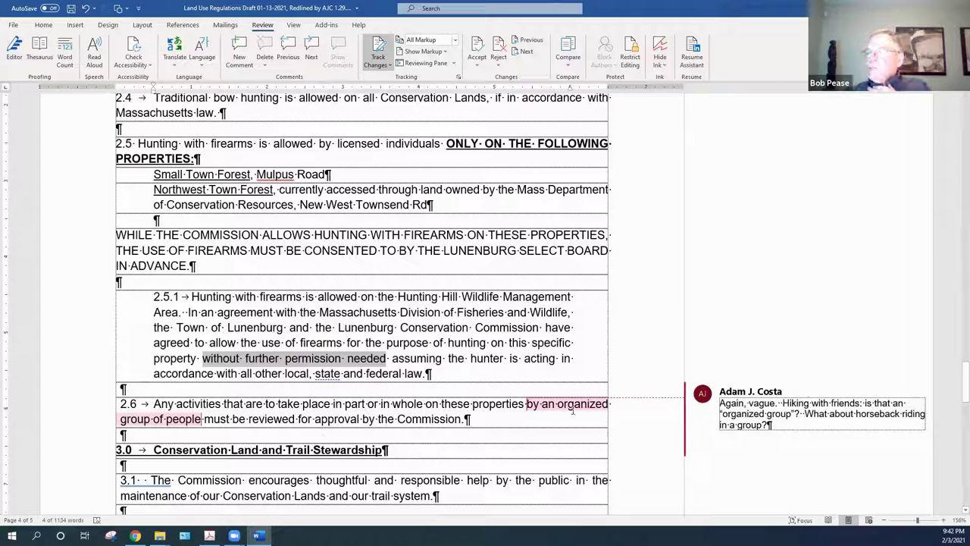
pyautogui.moveTo(572, 410)
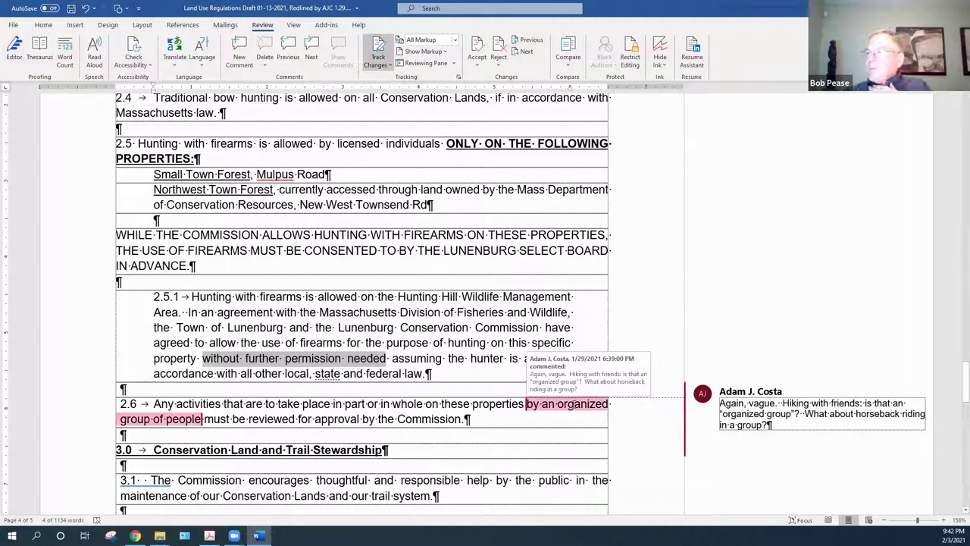
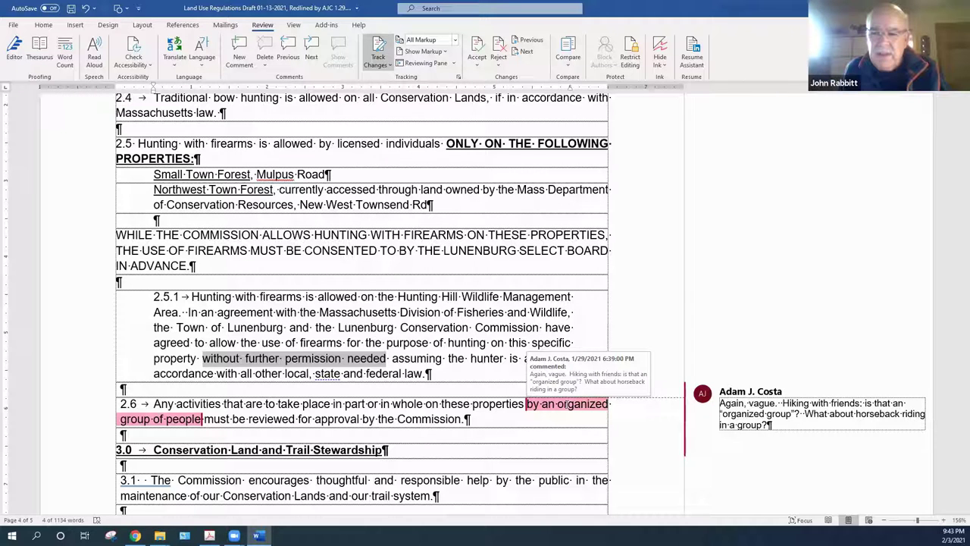
# Delete the reviewer's comment questioning what counts as an organized group in clause 2.6
pyautogui.rightClick(841, 387)
pyautogui.press('Escape')
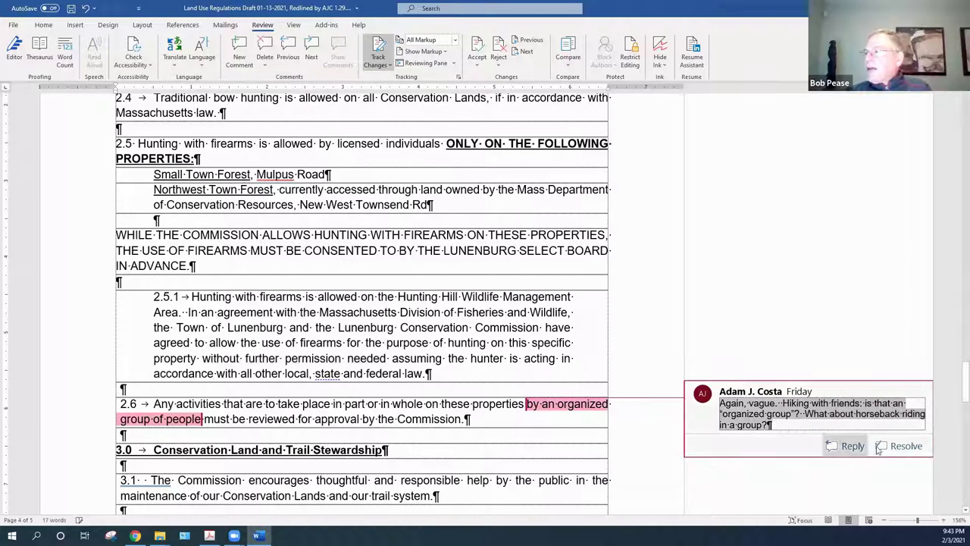
pyautogui.rightClick(887, 397)
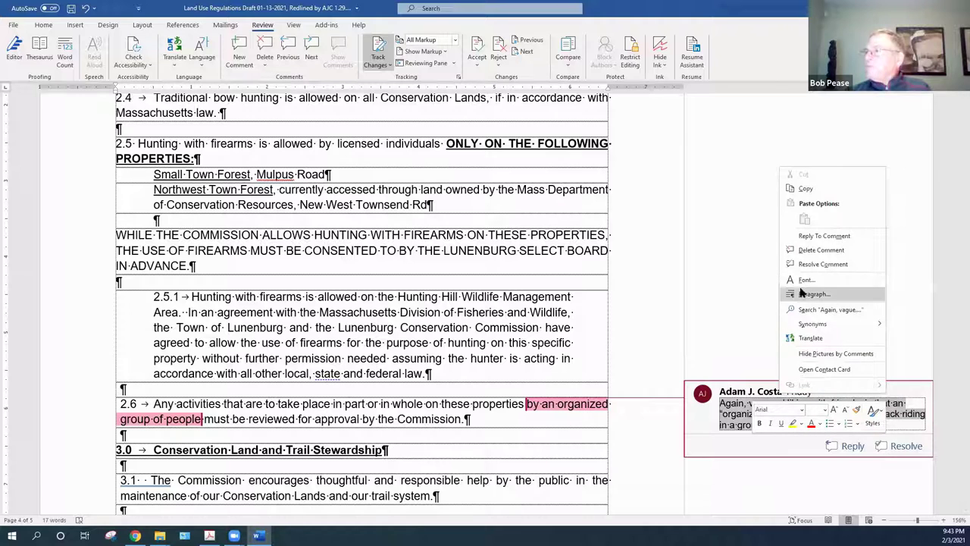
pyautogui.click(818, 249)
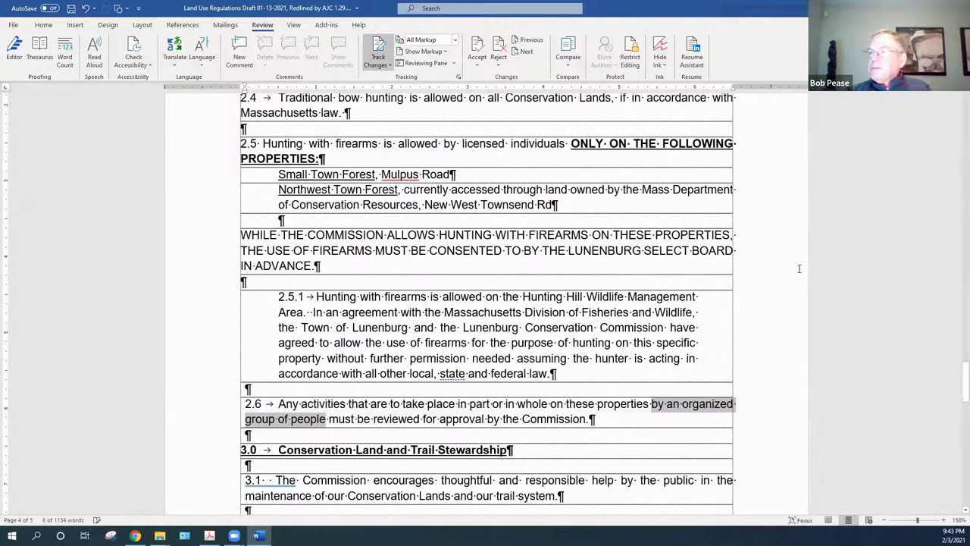
pyautogui.click(571, 374)
pyautogui.moveTo(558, 373); pyautogui.dragTo(288, 297)
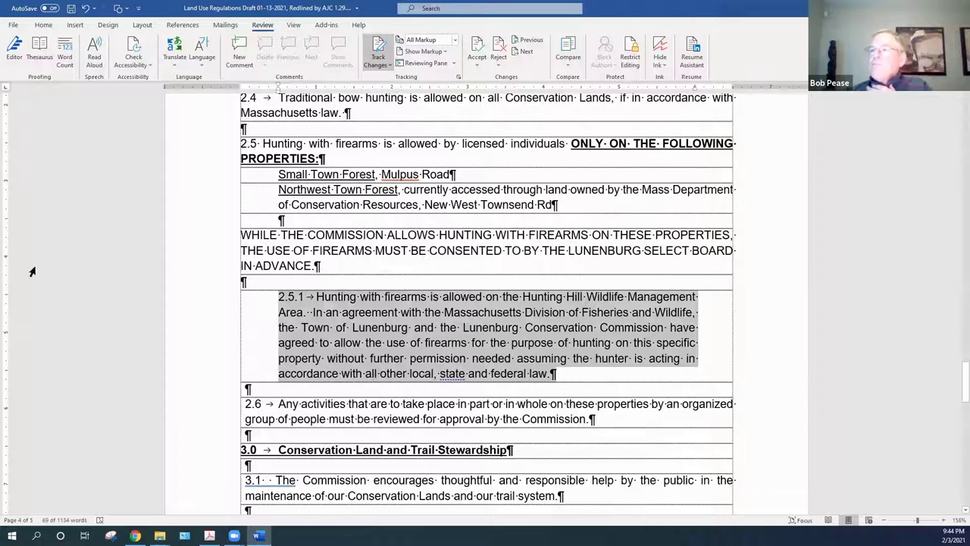
pyautogui.click(552, 374)
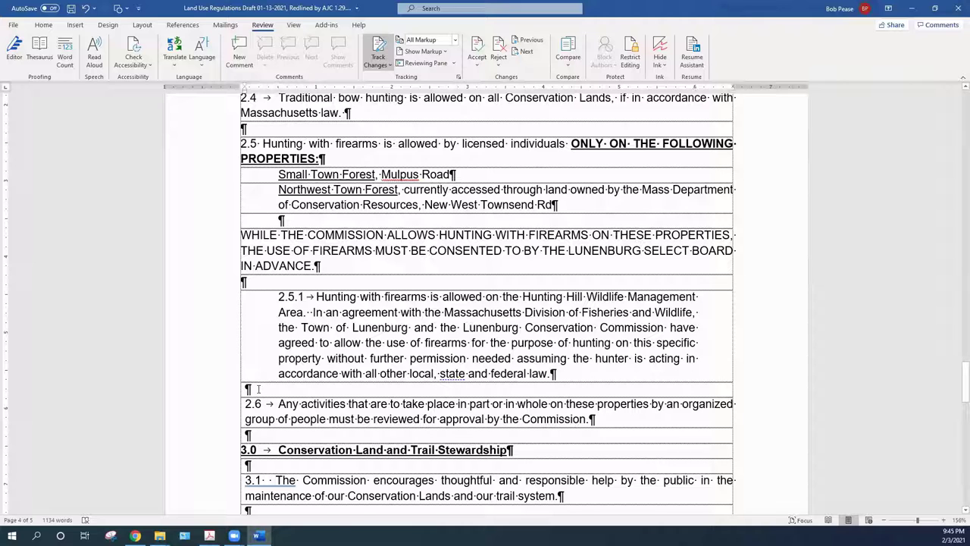
pyautogui.press('Return')
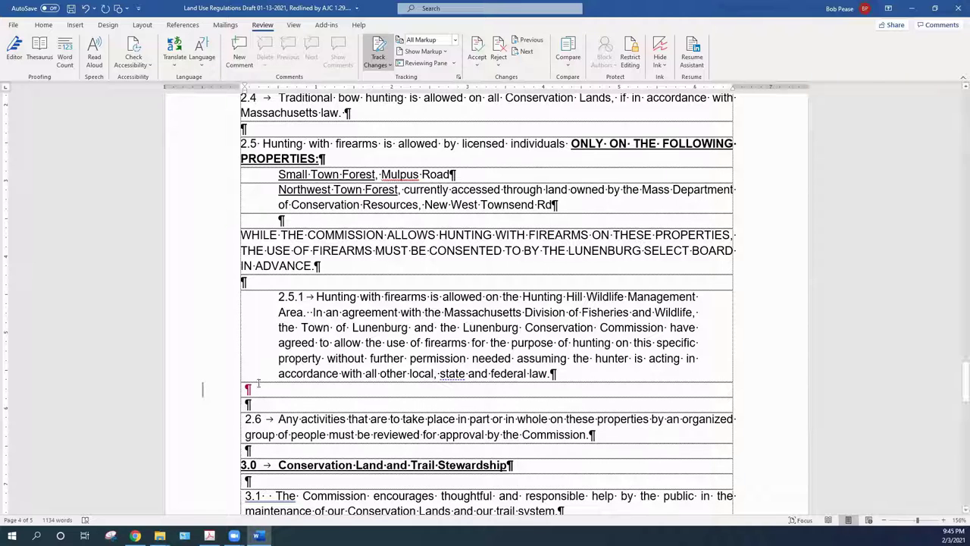
pyautogui.press('Return')
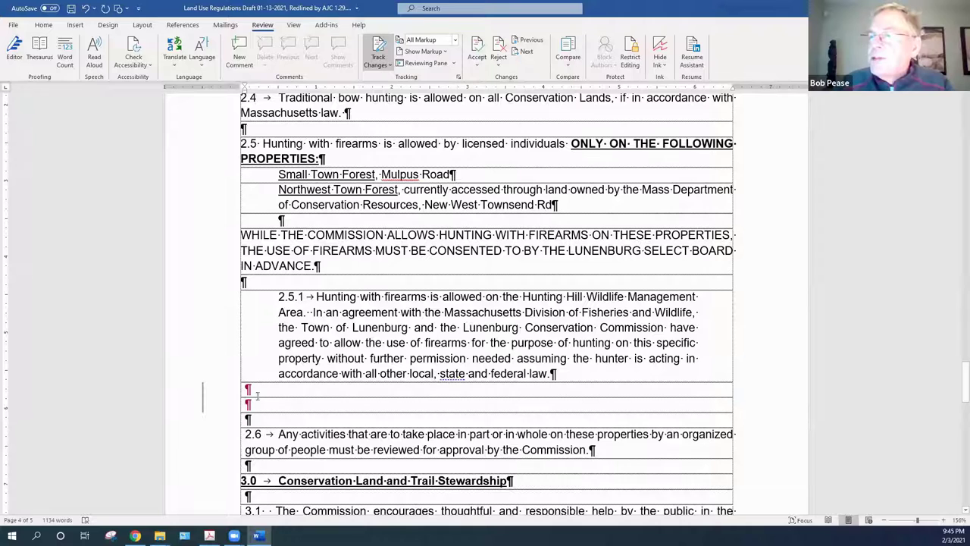
pyautogui.write('2.6')
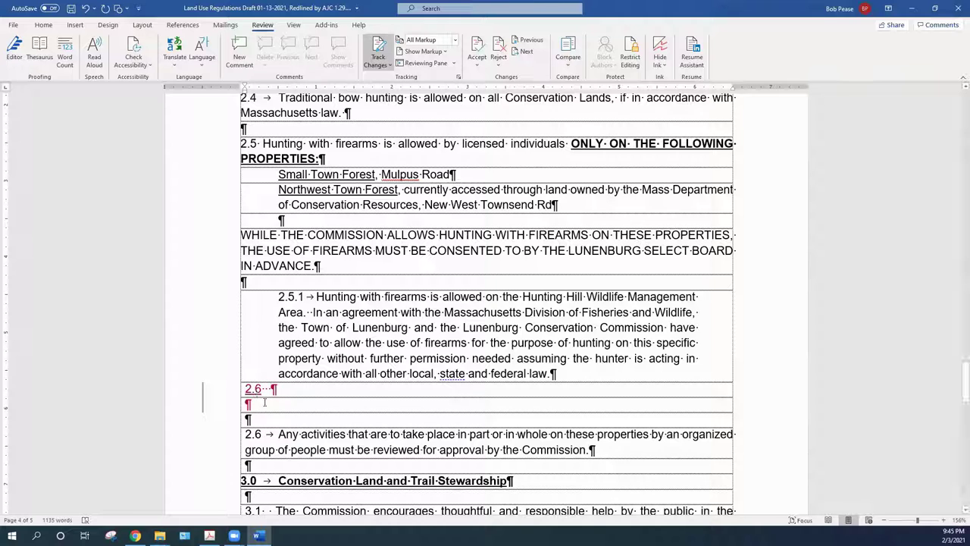
pyautogui.moveTo(274, 390); pyautogui.dragTo(229, 389)
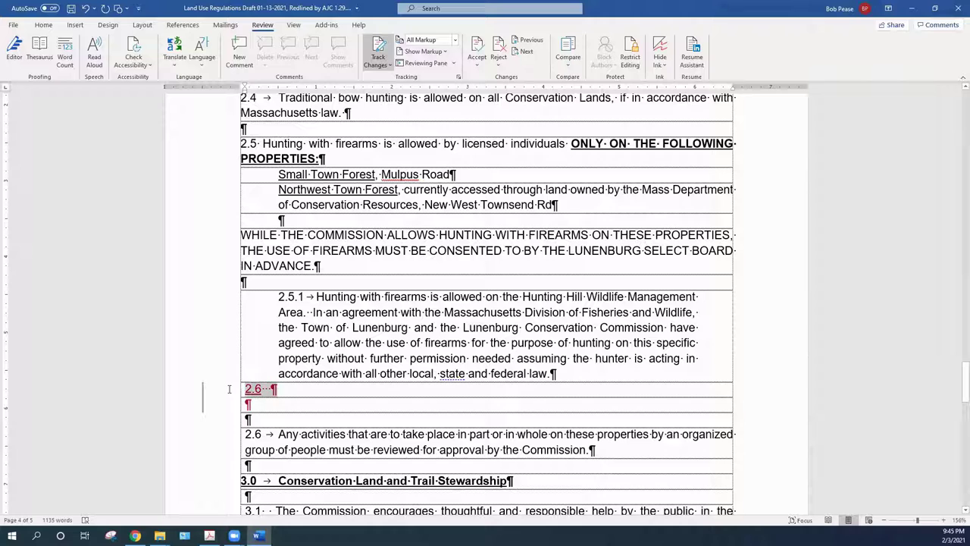
pyautogui.click(272, 389)
pyautogui.moveTo(273, 388); pyautogui.dragTo(238, 390)
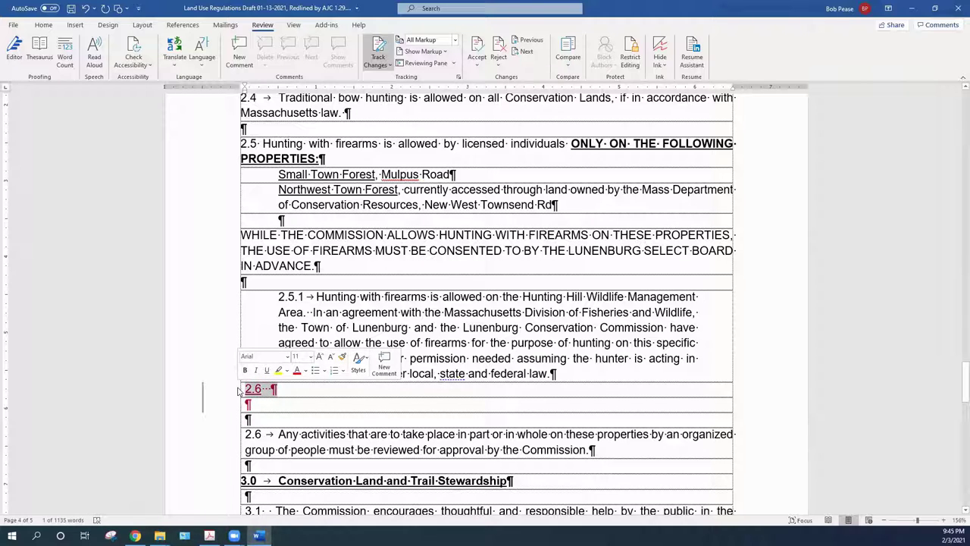
pyautogui.press('Delete')
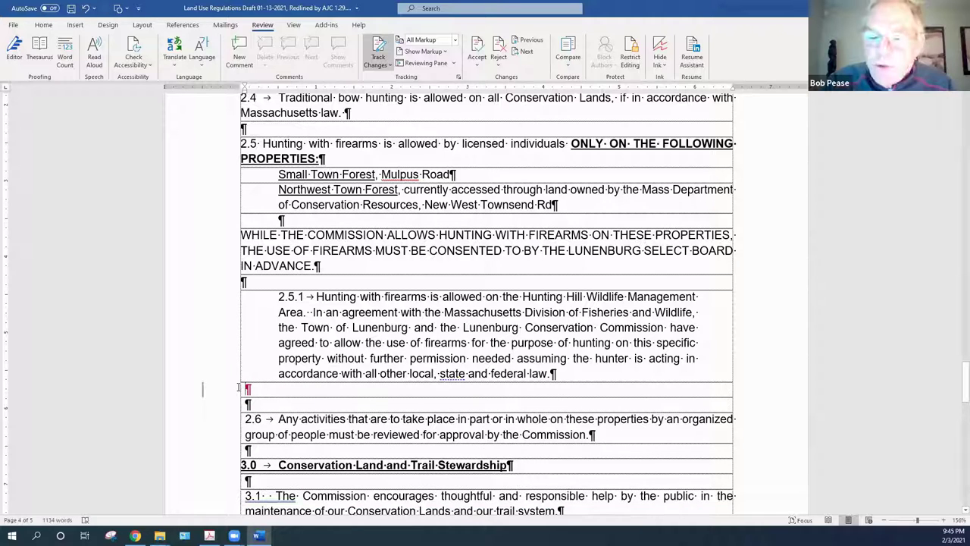
pyautogui.press('Delete')
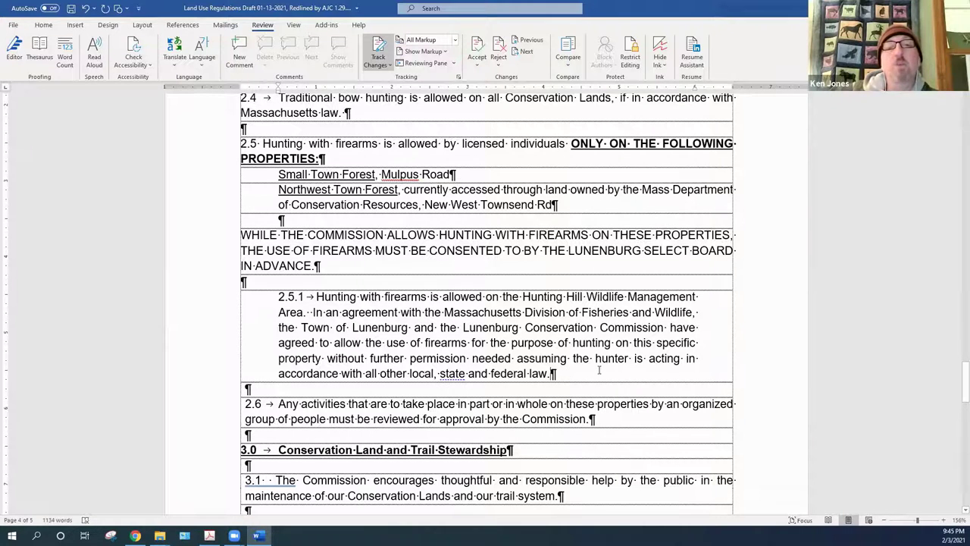
pyautogui.scroll(2, 576, 373)
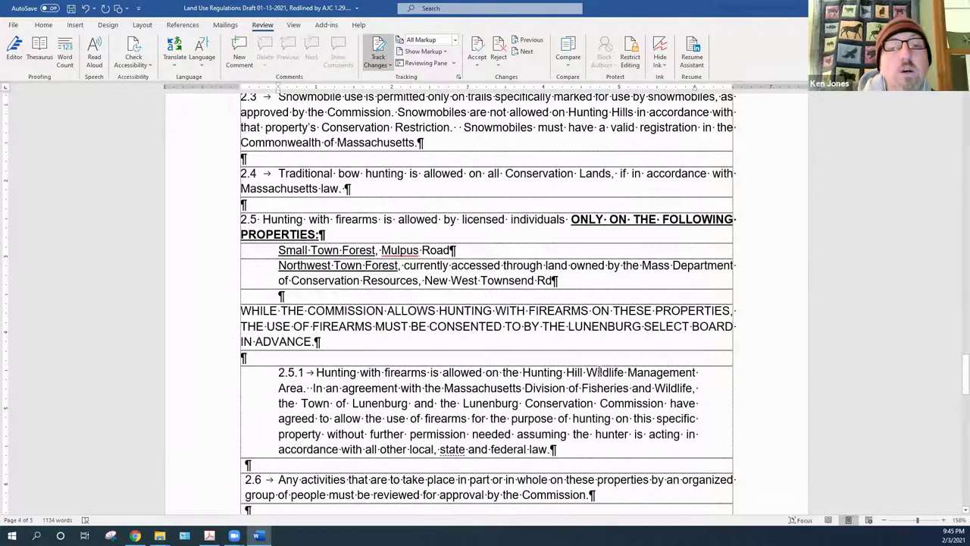
pyautogui.scroll(2, 599, 372)
pyautogui.scroll(4, 598, 372)
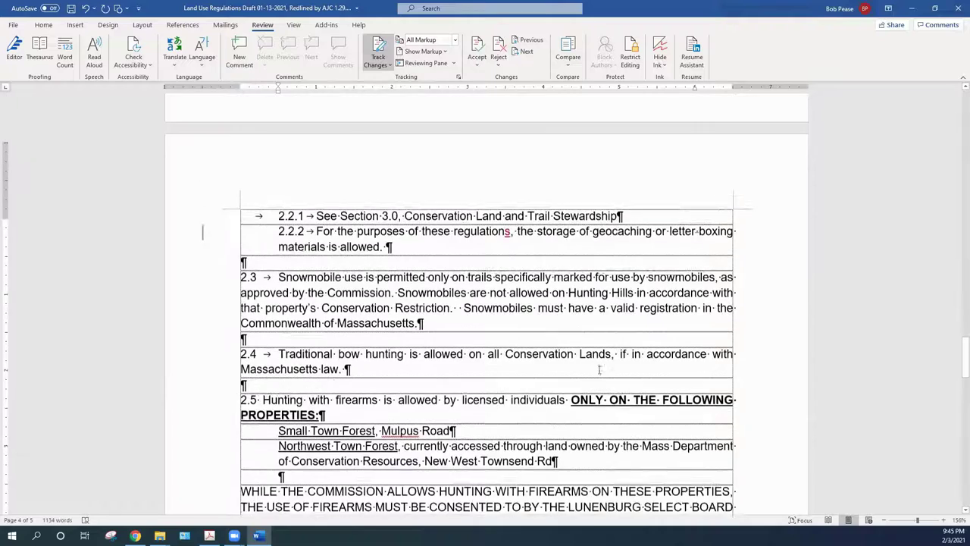
pyautogui.scroll(-5, 599, 370)
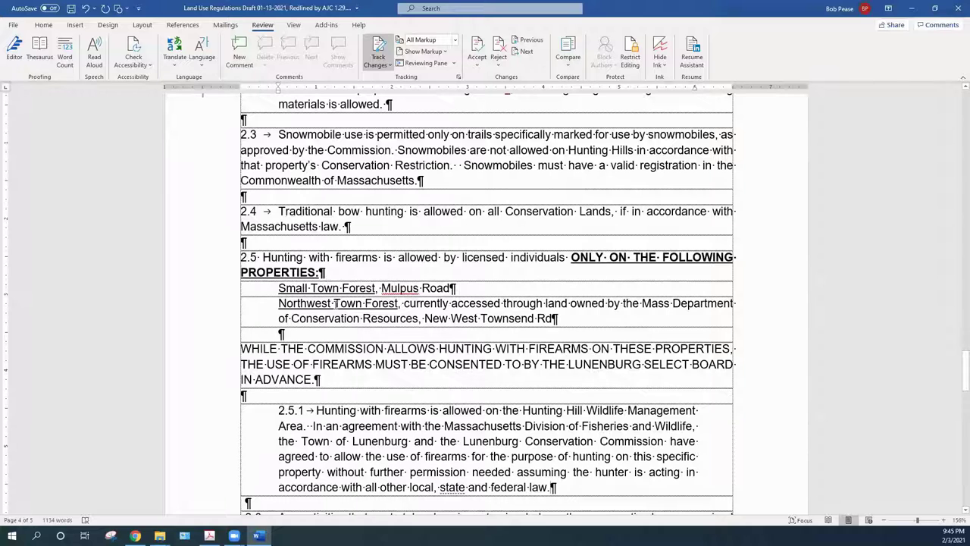
pyautogui.click(288, 336)
# Append 'Field dressing of animals must occur out of sight of established trails.' to clause 2.4, fixing typos
pyautogui.click(363, 228)
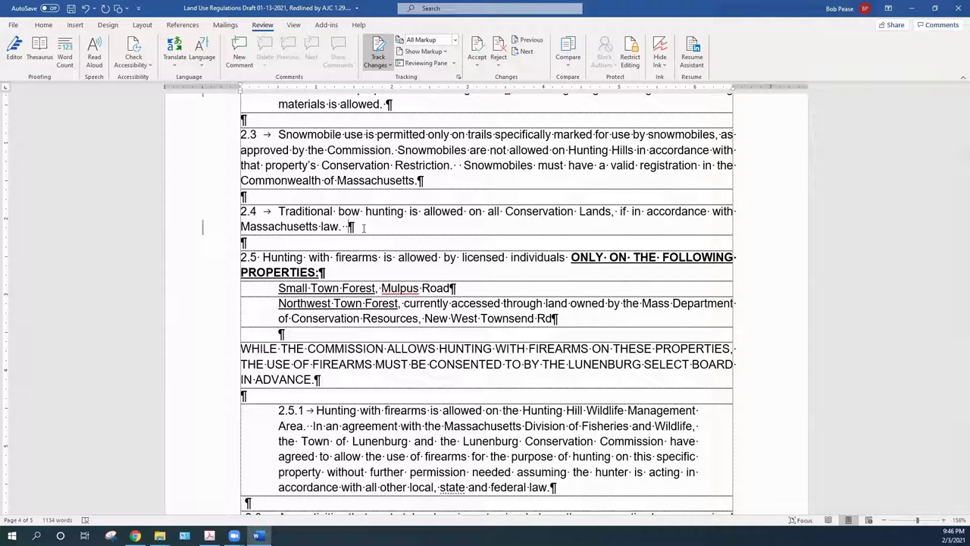
pyautogui.write('Filed dressng')
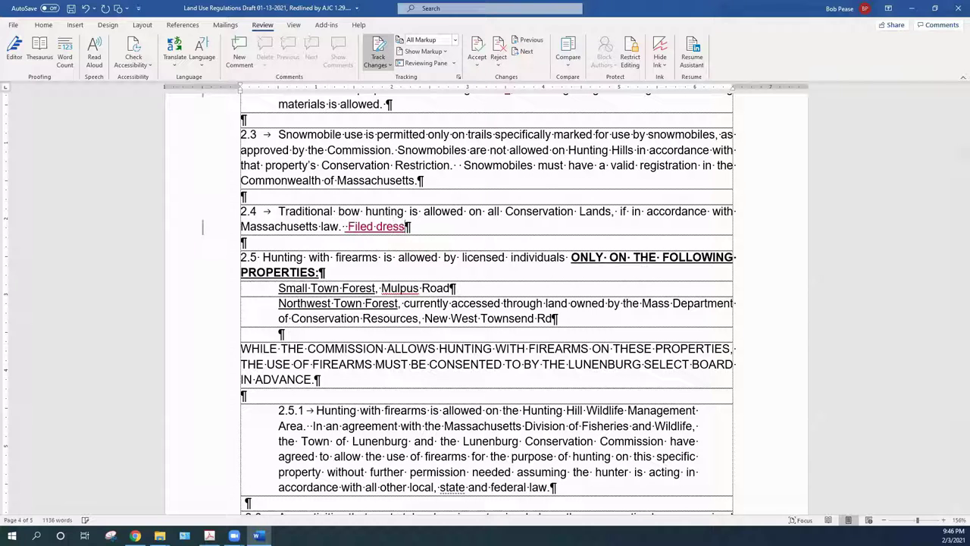
pyautogui.press('BackSpace')
pyautogui.press('BackSpace')
pyautogui.press('BackSpace')
pyautogui.write('sing')
pyautogui.moveTo(367, 227); pyautogui.dragTo(362, 227)
pyautogui.press('Delete')
pyautogui.write('l')
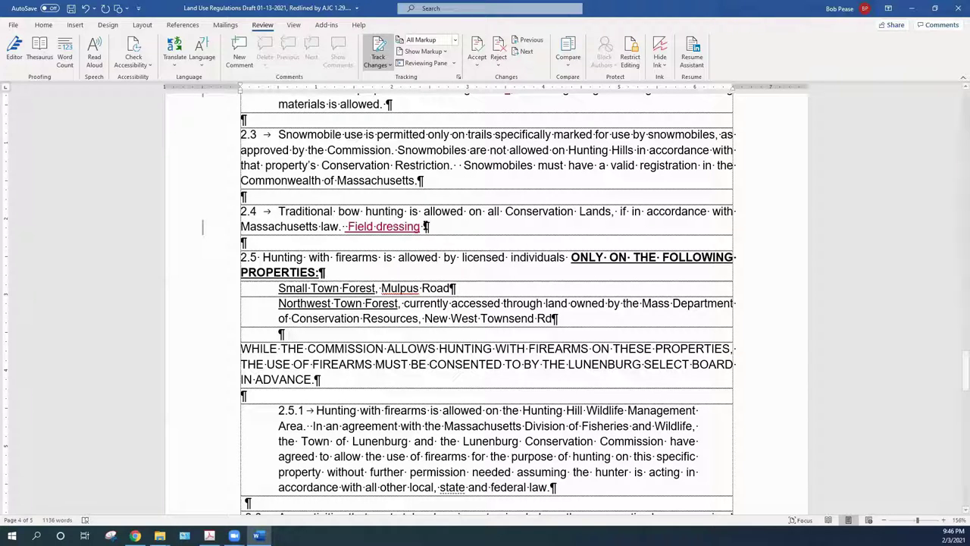
pyautogui.write('of ')
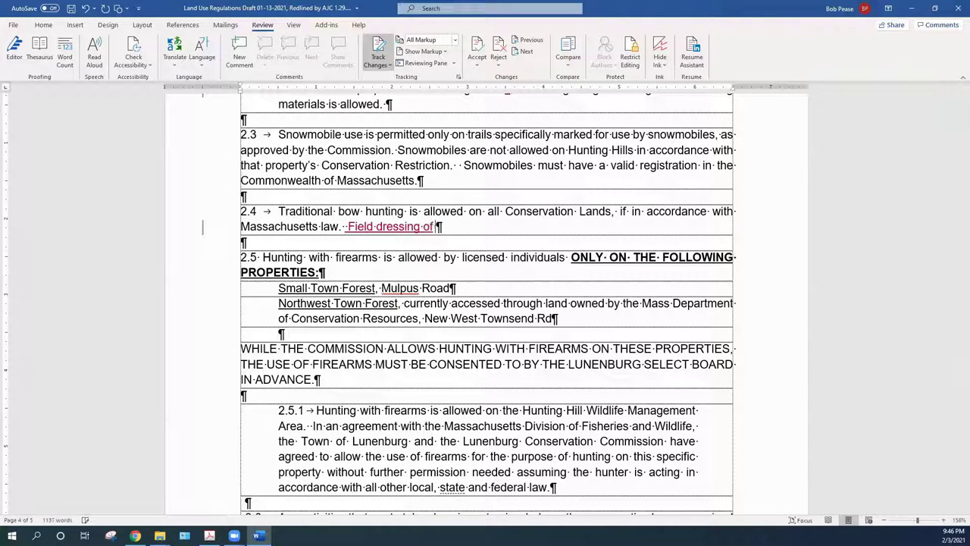
pyautogui.write('animals ')
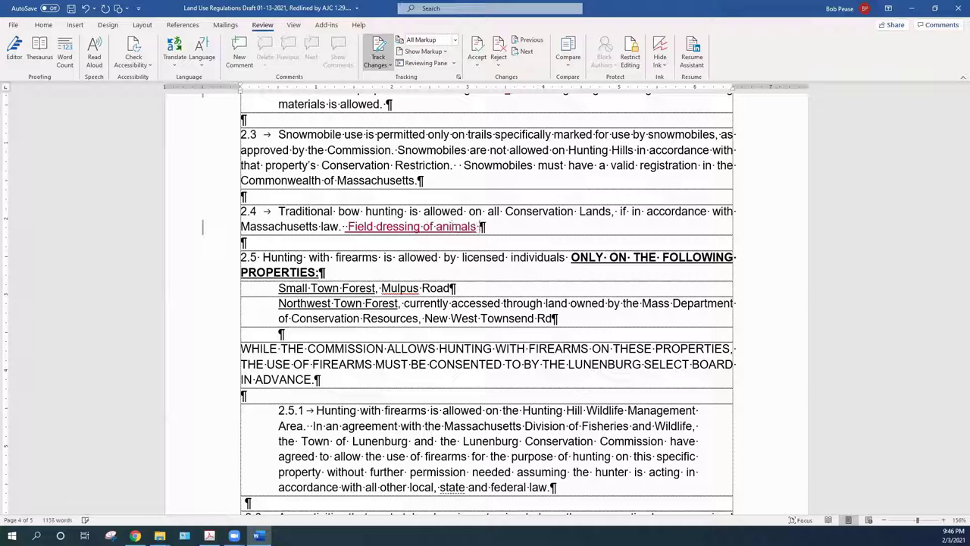
pyautogui.write('must coo')
pyautogui.press('BackSpace')
pyautogui.press('BackSpace')
pyautogui.press('BackSpace')
pyautogui.write('occur out of sight of ')
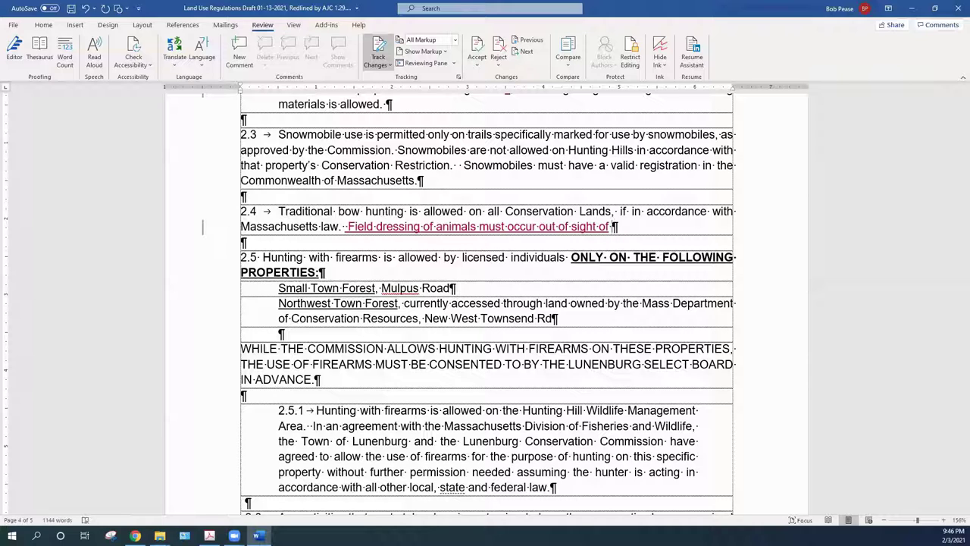
pyautogui.write('makred')
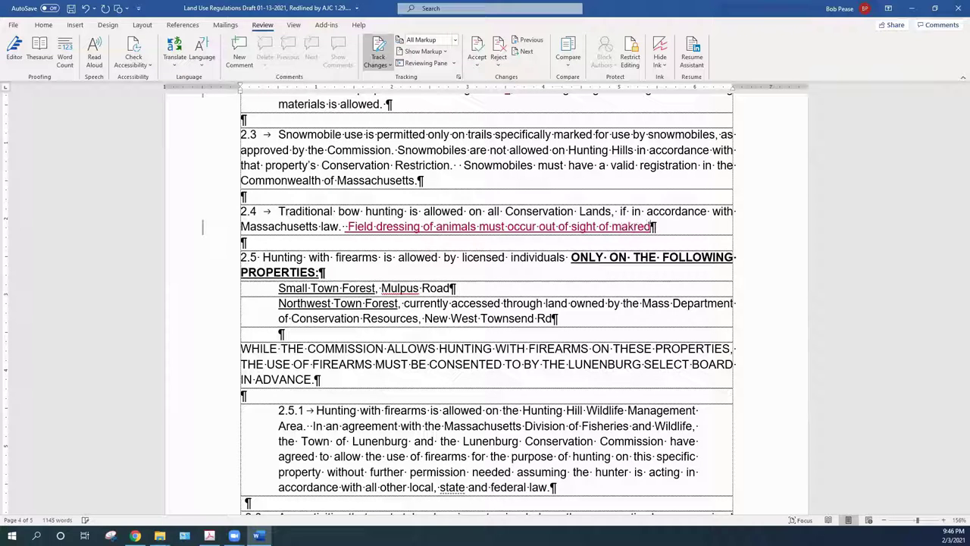
pyautogui.press('BackSpace')
pyautogui.press('BackSpace')
pyautogui.press('BackSpace')
pyautogui.press('BackSpace')
pyautogui.press('BackSpace')
pyautogui.press('BackSpace')
pyautogui.write('established trails.')
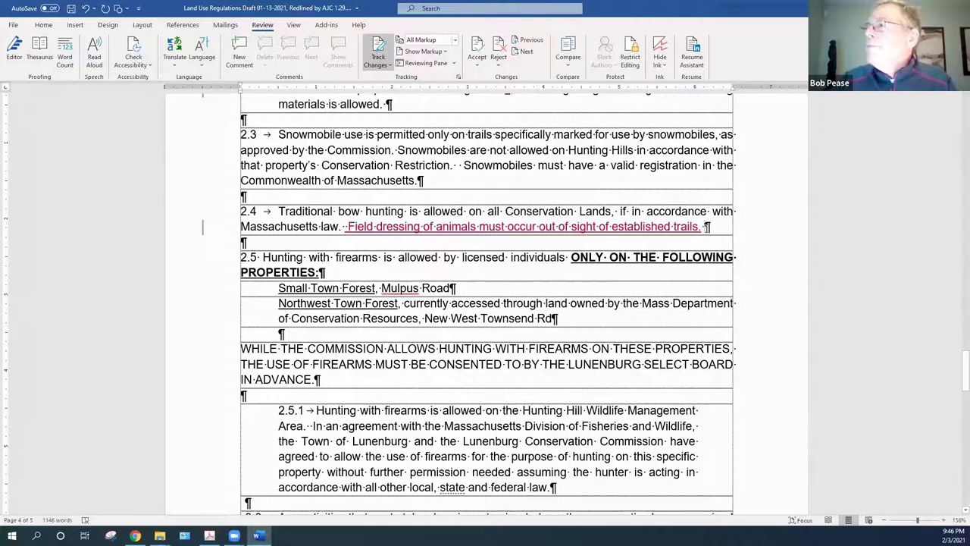
# Accept the tracked insertion of the field-dressing sentence at the end of clause 2.4
pyautogui.moveTo(707, 225); pyautogui.dragTo(346, 226)
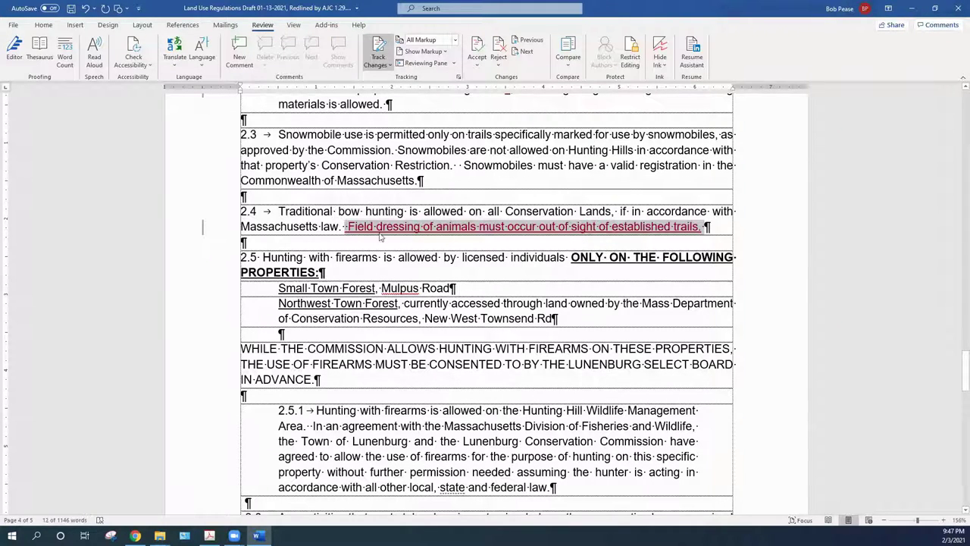
pyautogui.rightClick(424, 233)
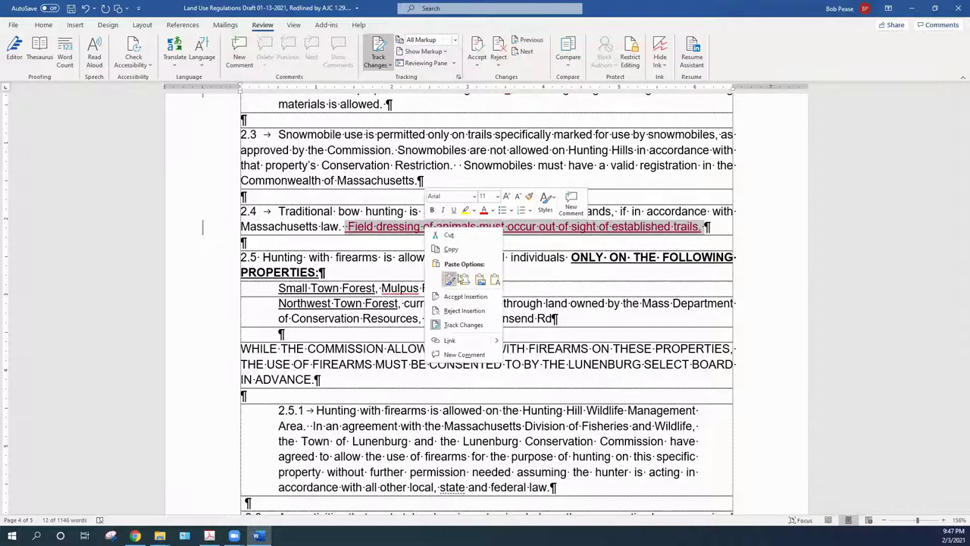
pyautogui.click(458, 297)
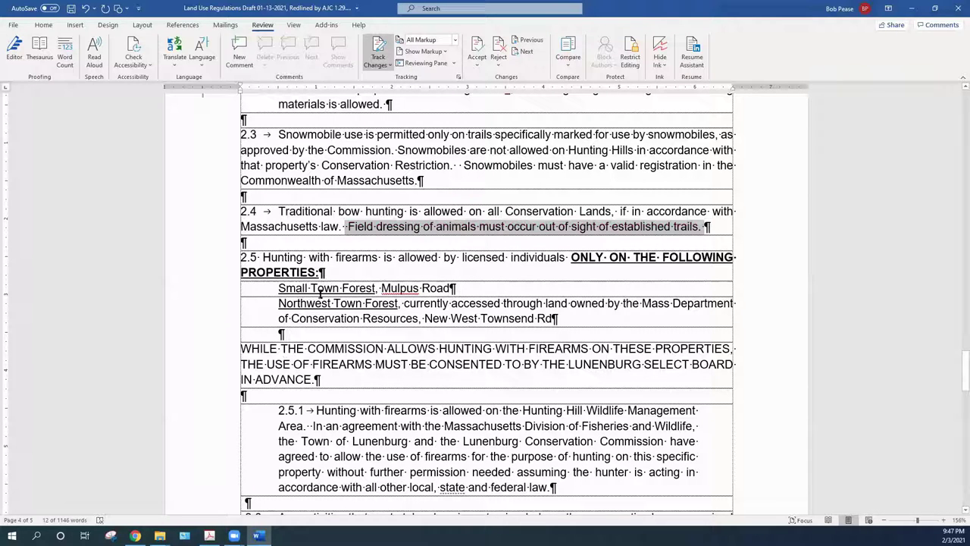
pyautogui.click(283, 334)
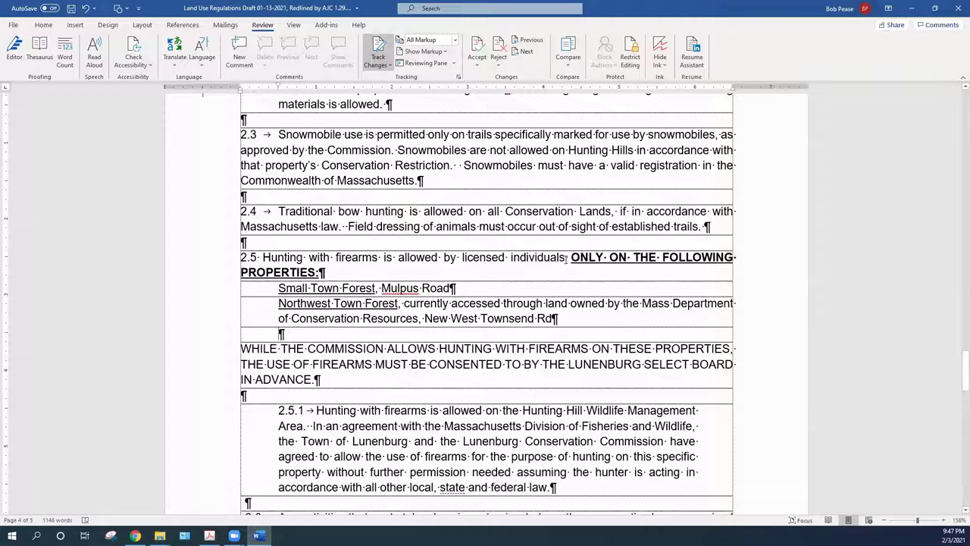
# Undo the field-dressing sentence accidentally pasted as plain text on a blank line in 2.5
pyautogui.click(330, 260)
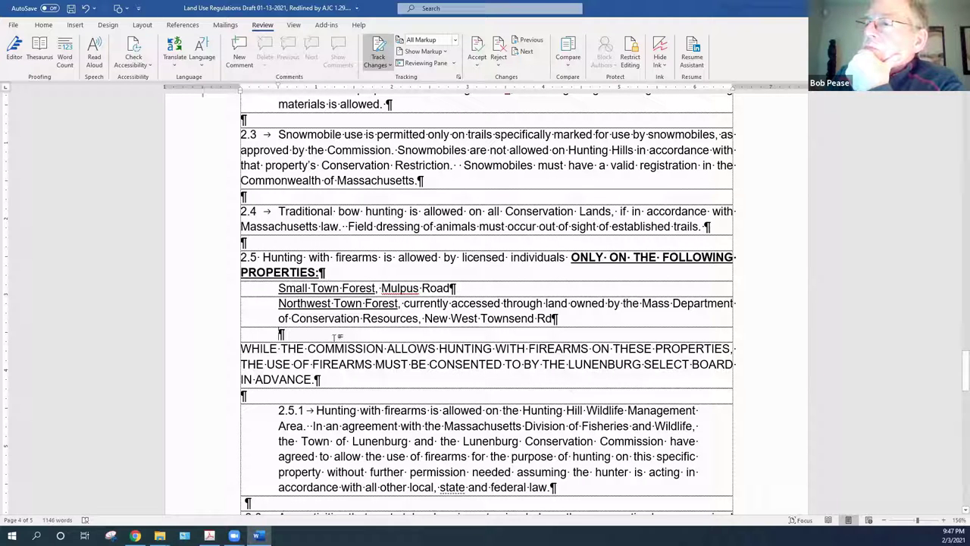
pyautogui.rightClick(294, 334)
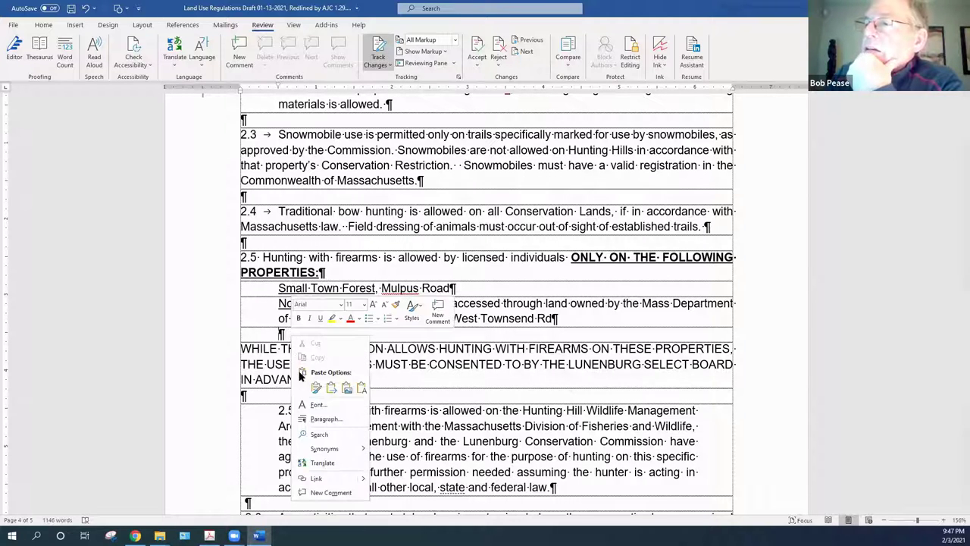
pyautogui.click(361, 388)
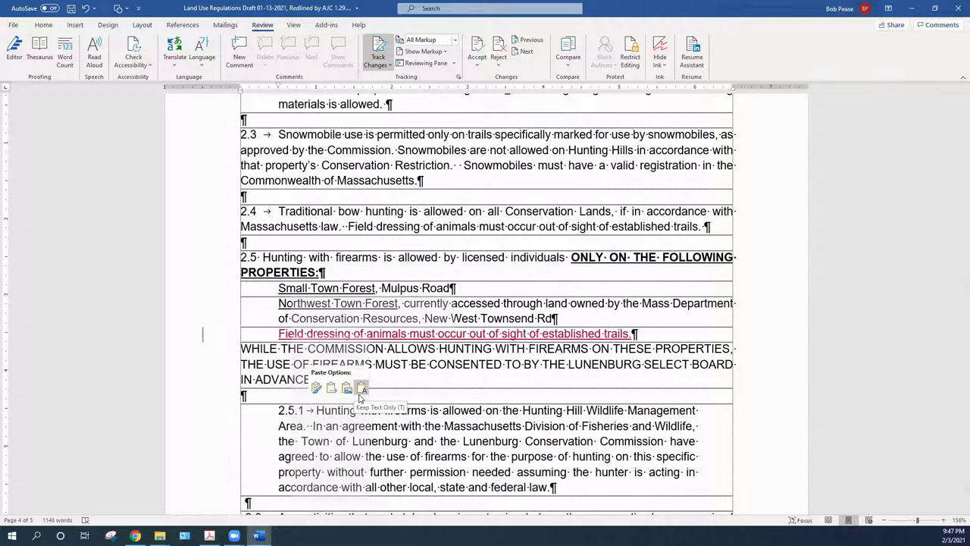
pyautogui.hotkey('ctrl', 'z')
pyautogui.hotkey('shift', 'F10')
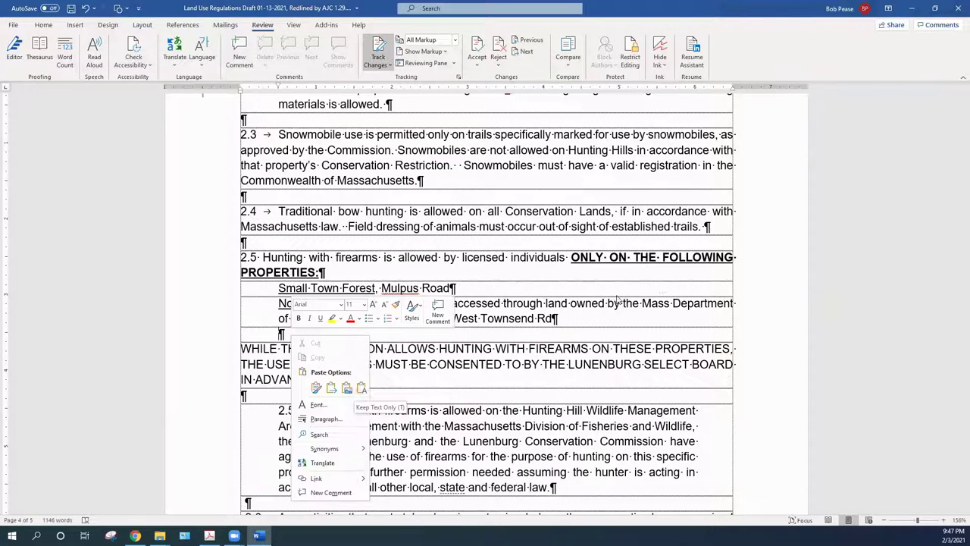
pyautogui.press('Escape')
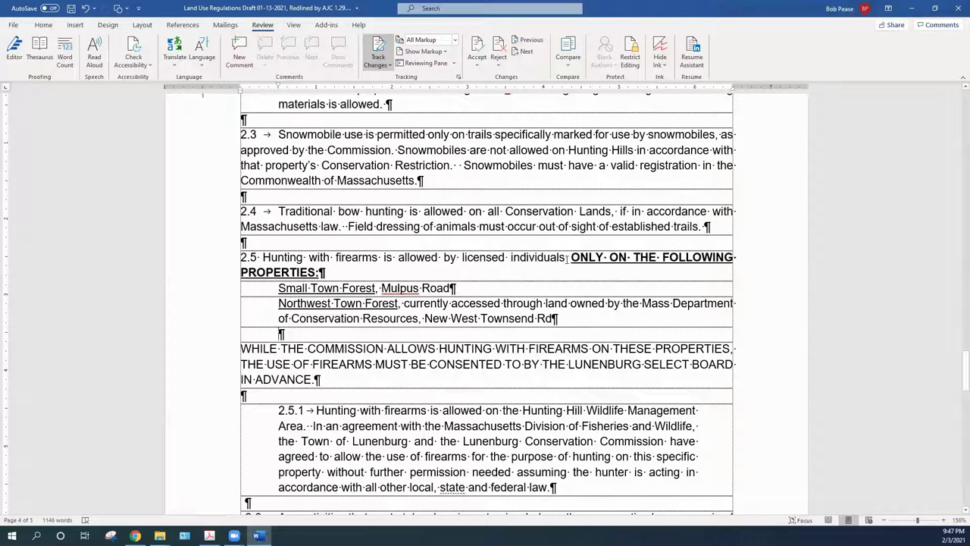
# Paste the field-dressing sentence as text only after 'individuals.' in 2.5 and accept it
pyautogui.click(565, 259)
pyautogui.write('.')
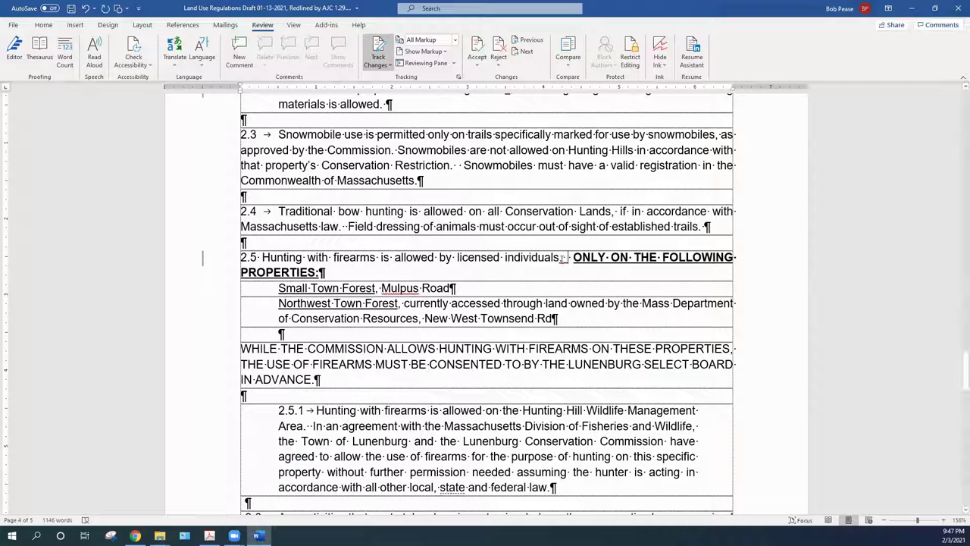
pyautogui.rightClick(567, 256)
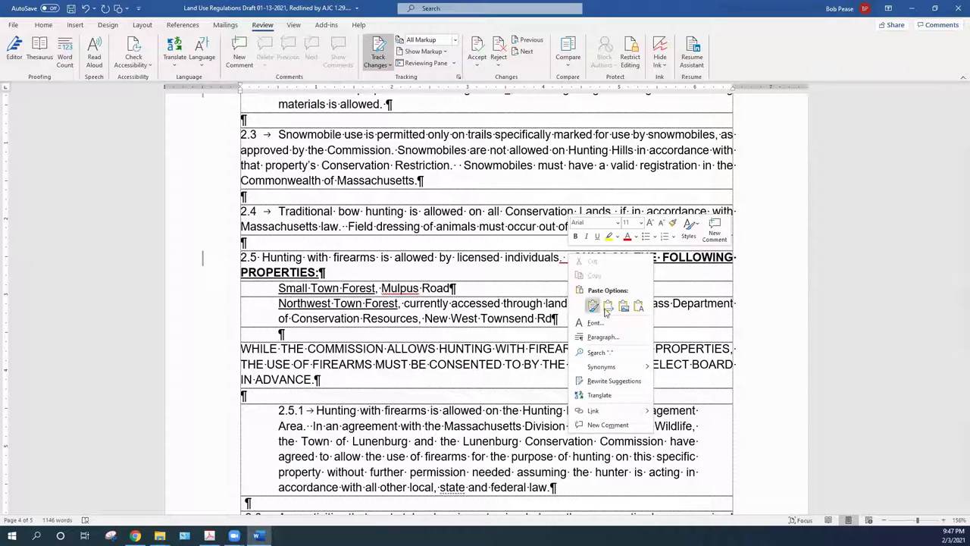
pyautogui.click(637, 305)
pyautogui.click(640, 306)
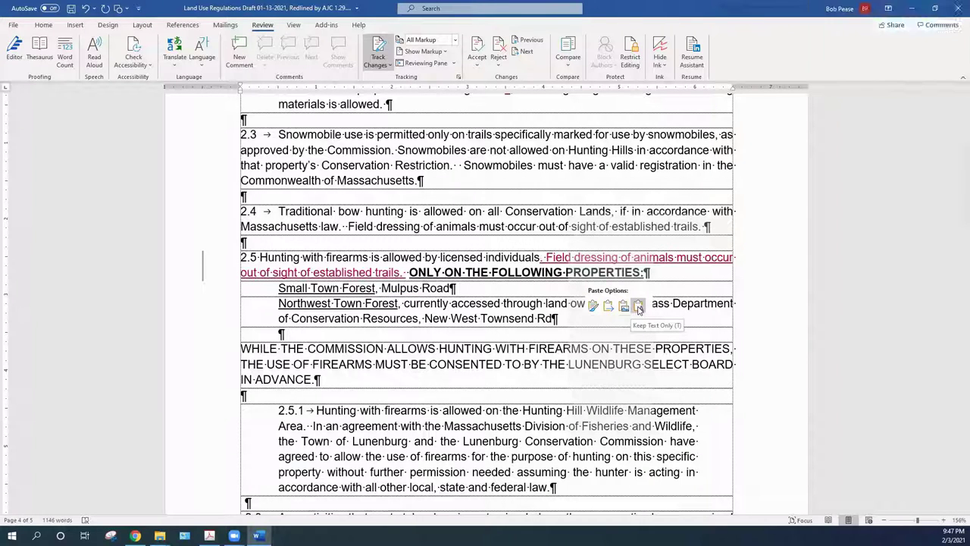
pyautogui.click(639, 306)
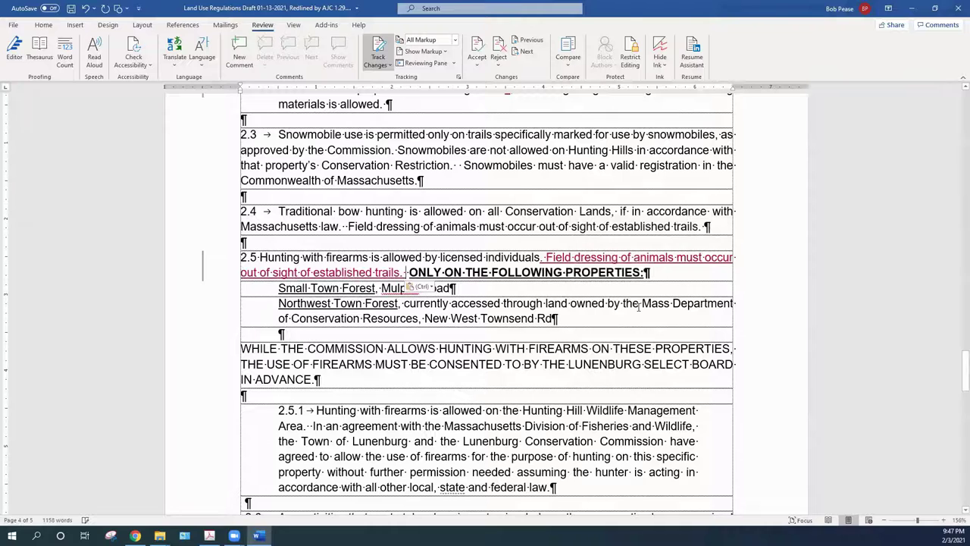
pyautogui.rightClick(665, 261)
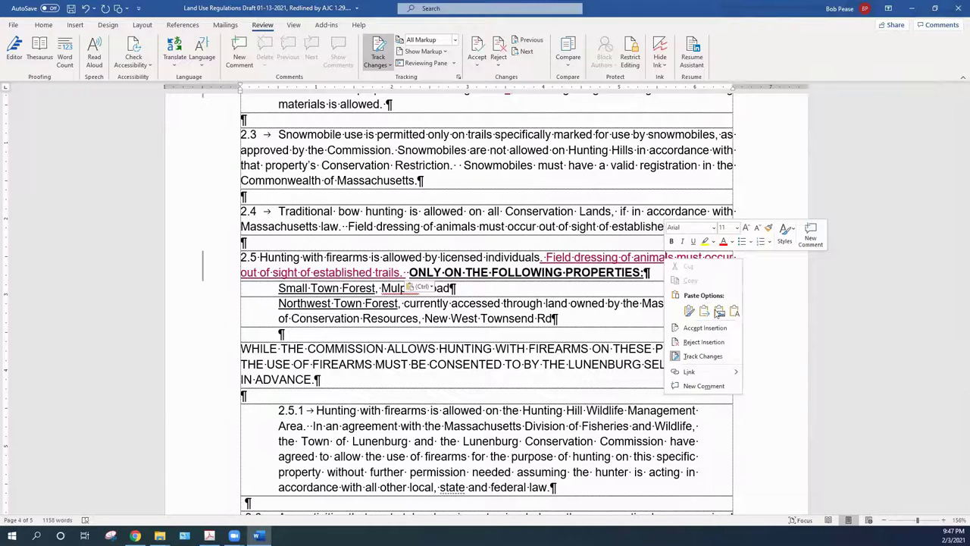
pyautogui.click(670, 324)
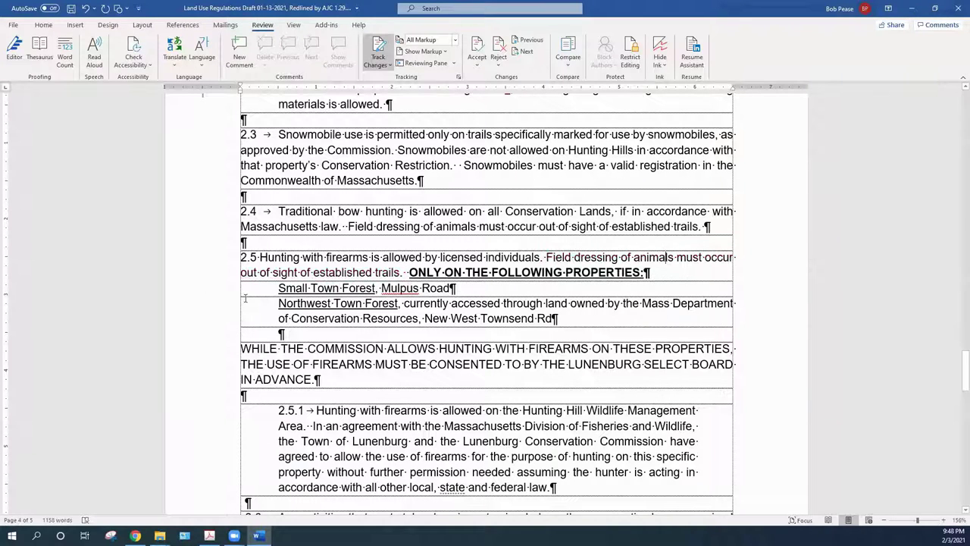
pyautogui.click(409, 272)
# Insert and accept 'FIREARM HUNTING IS ALLOWED' before 'ONLY ON THE FOLLOWING PROPERTIES' in 2.5
pyautogui.write('FIR')
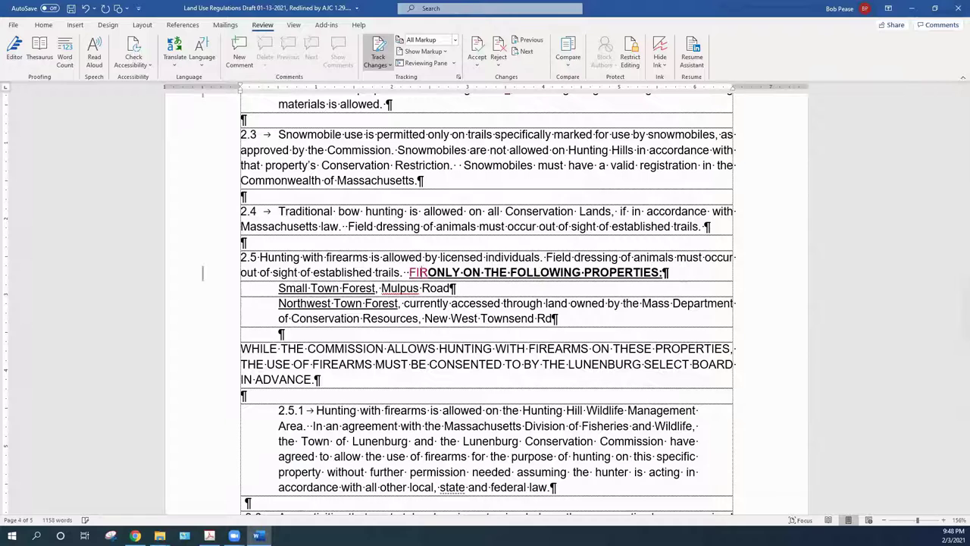
pyautogui.write('EARM ')
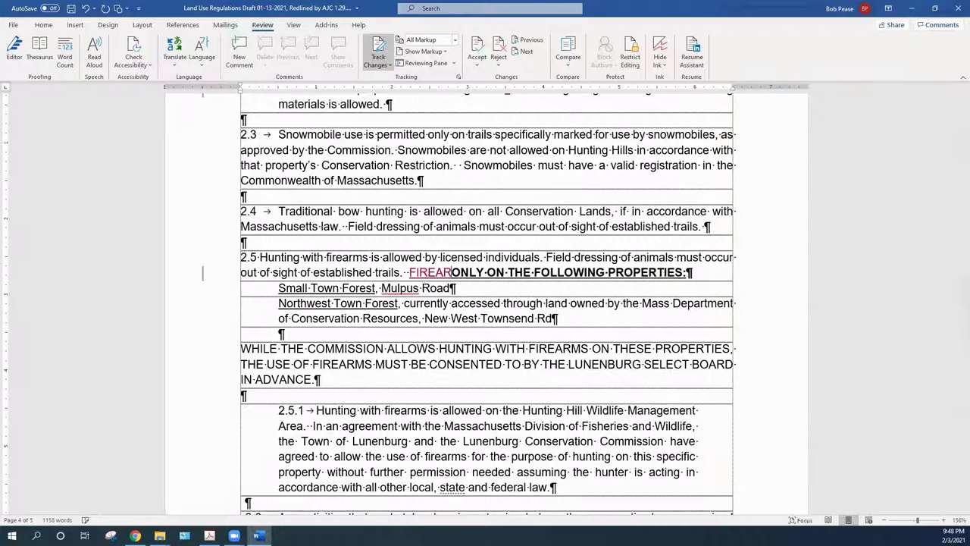
pyautogui.write('HUNT')
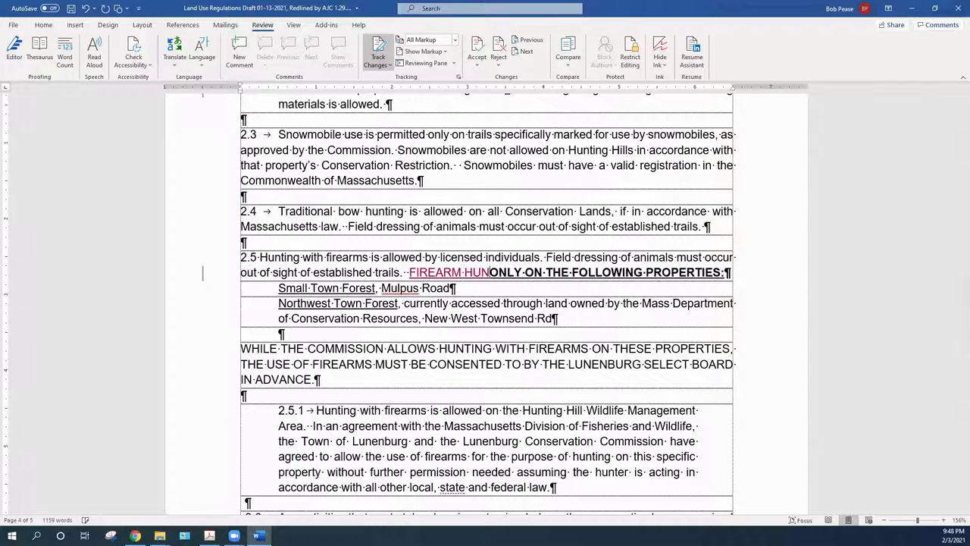
pyautogui.write('ING')
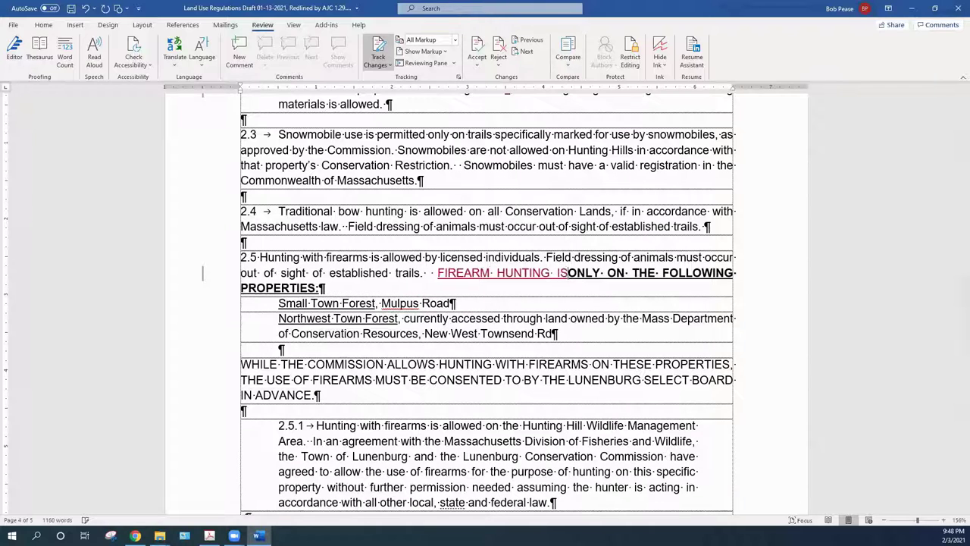
pyautogui.write(' IS ALLOWED')
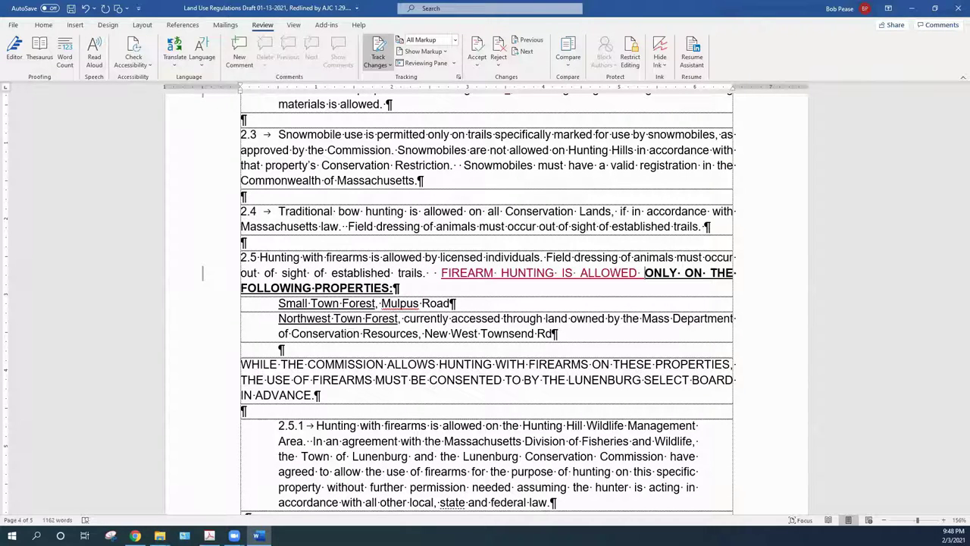
pyautogui.rightClick(554, 276)
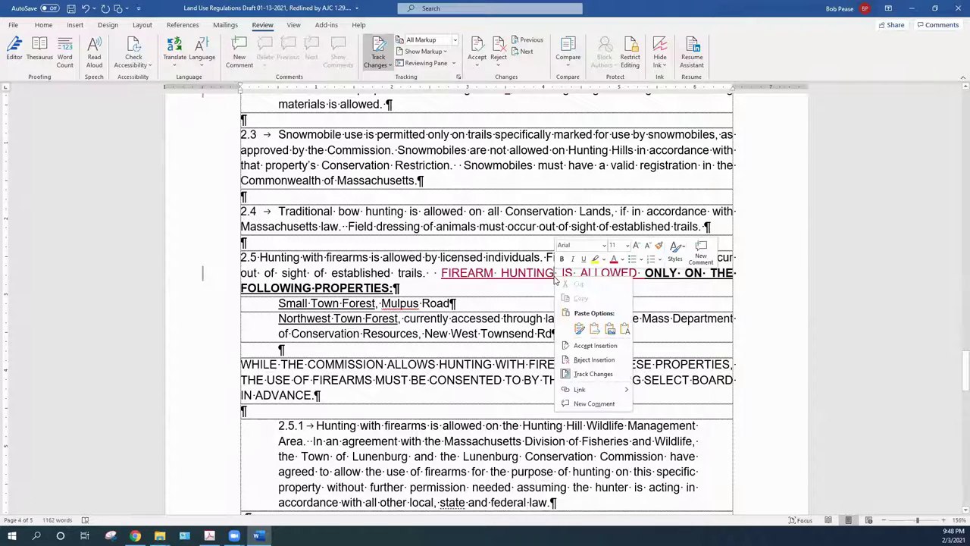
pyautogui.click(587, 346)
pyautogui.moveTo(644, 274); pyautogui.dragTo(456, 273)
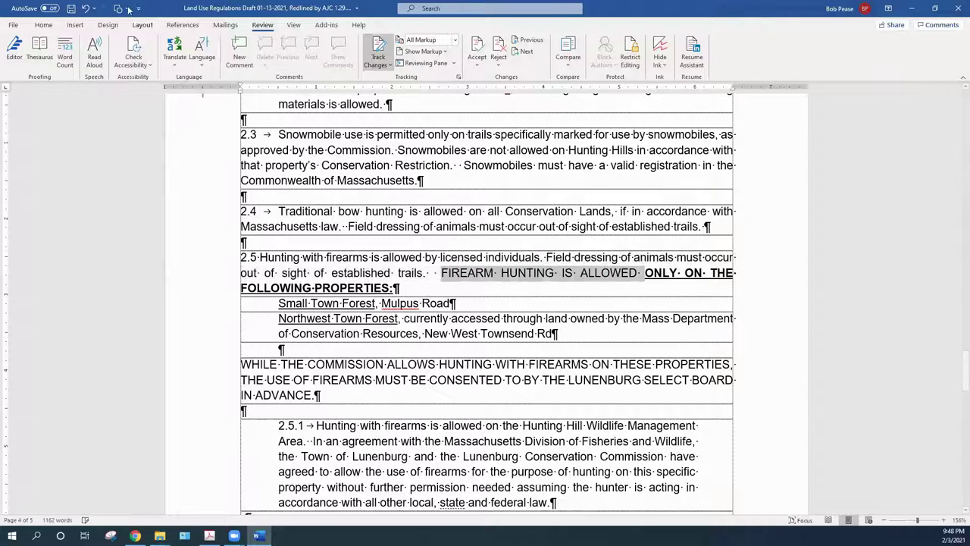
# Make 'FIREARM HUNTING IS ALLOWED' bold and underlined and accept the format change
pyautogui.click(43, 25)
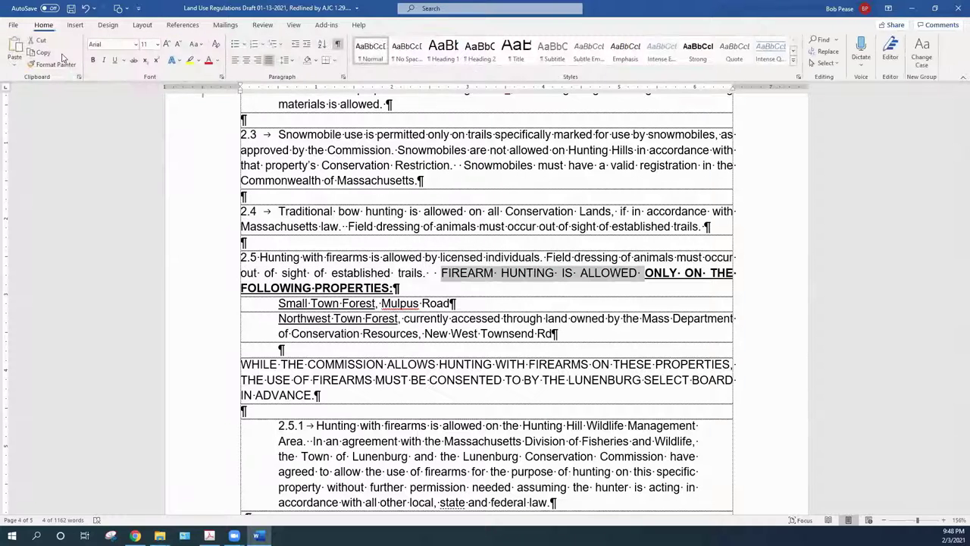
pyautogui.click(93, 60)
pyautogui.click(114, 60)
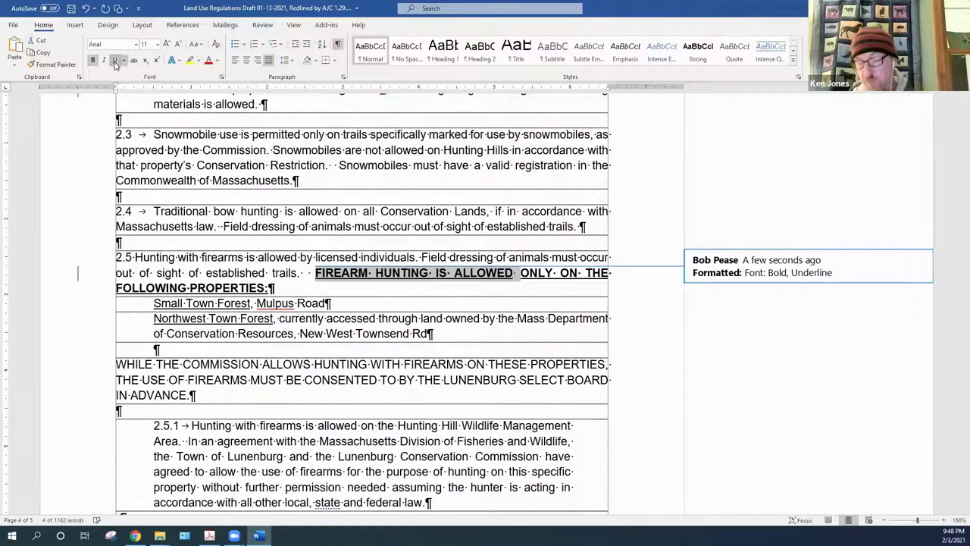
pyautogui.rightClick(899, 272)
pyautogui.click(855, 337)
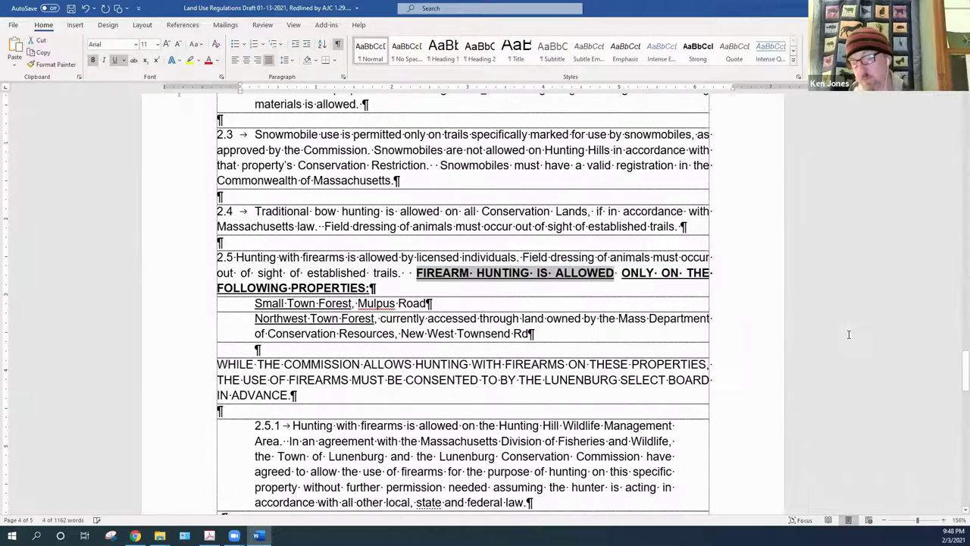
# Underline the space between ALLOWED and ONLY and accept its tracked change
pyautogui.click(635, 279)
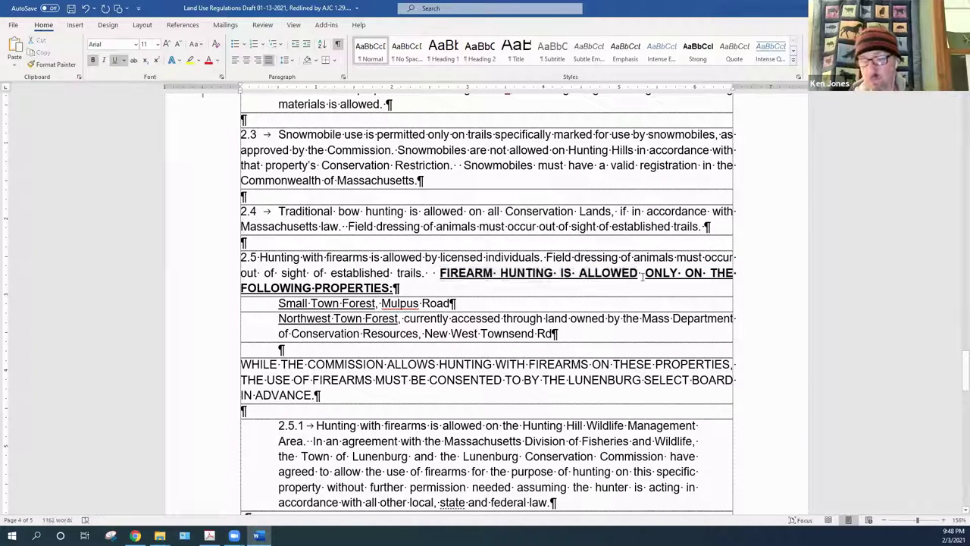
pyautogui.press('BackSpace')
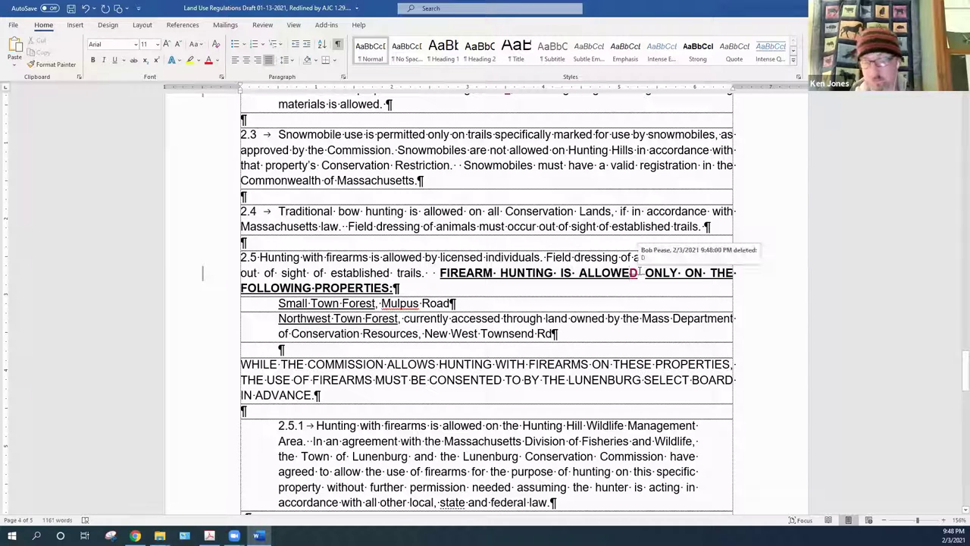
pyautogui.hotkey('ctrl', 'z')
pyautogui.rightClick(642, 278)
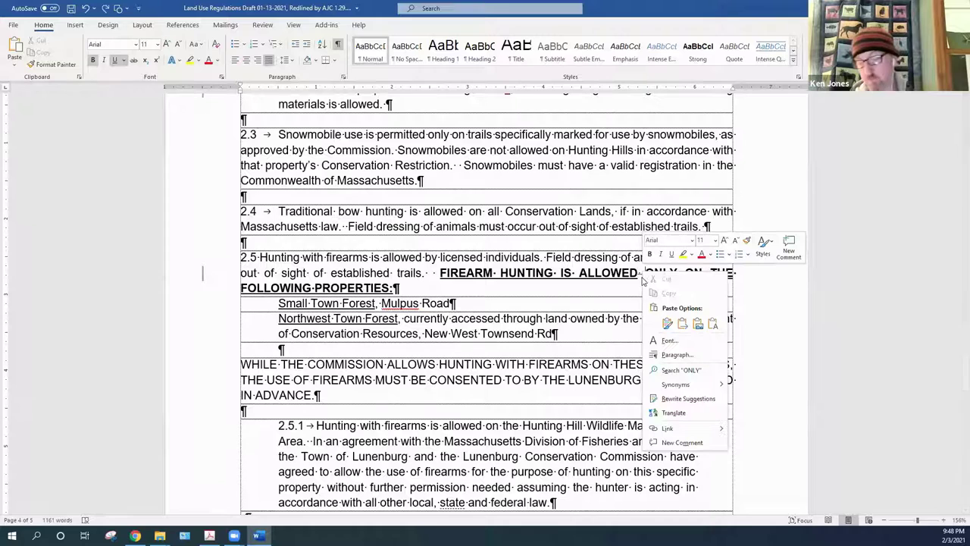
pyautogui.click(640, 279)
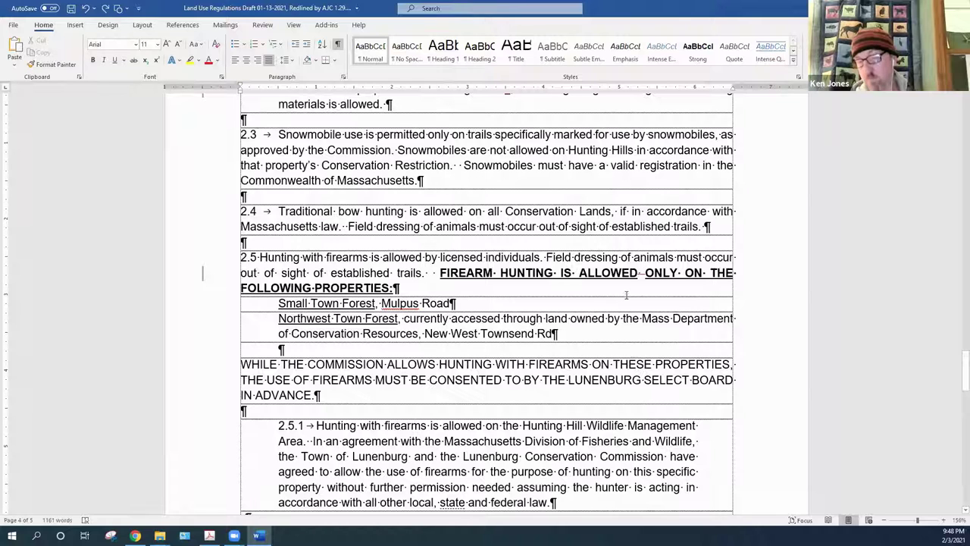
pyautogui.moveTo(639, 273); pyautogui.dragTo(645, 273)
pyautogui.click(114, 60)
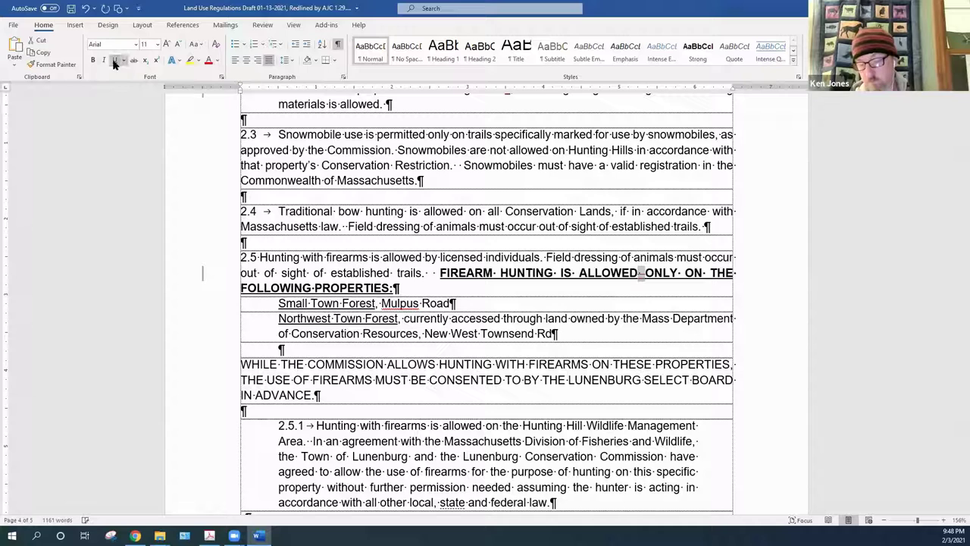
pyautogui.rightClick(643, 276)
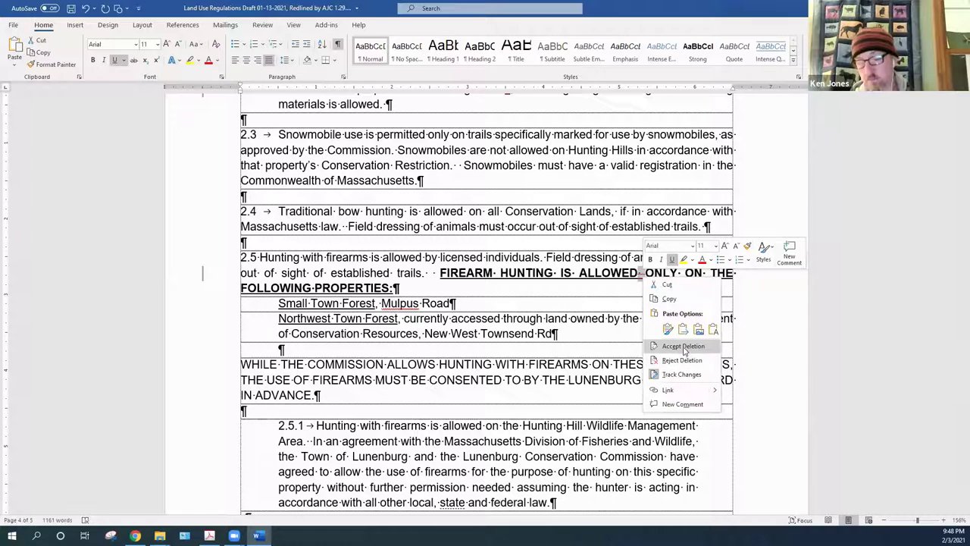
pyautogui.click(682, 346)
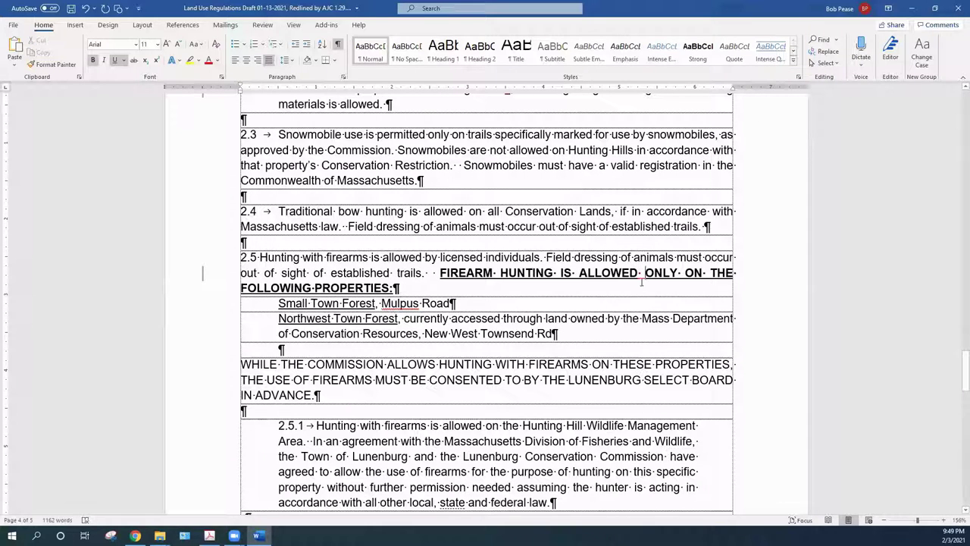
pyautogui.rightClick(641, 280)
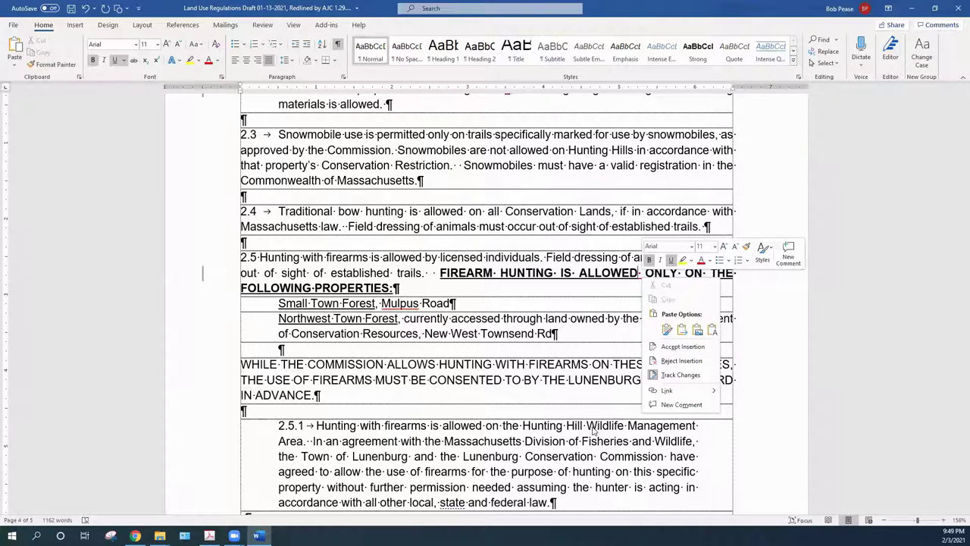
# Accept the remaining insertion beside ALLOWED and scroll down to section 3.0
pyautogui.click(683, 347)
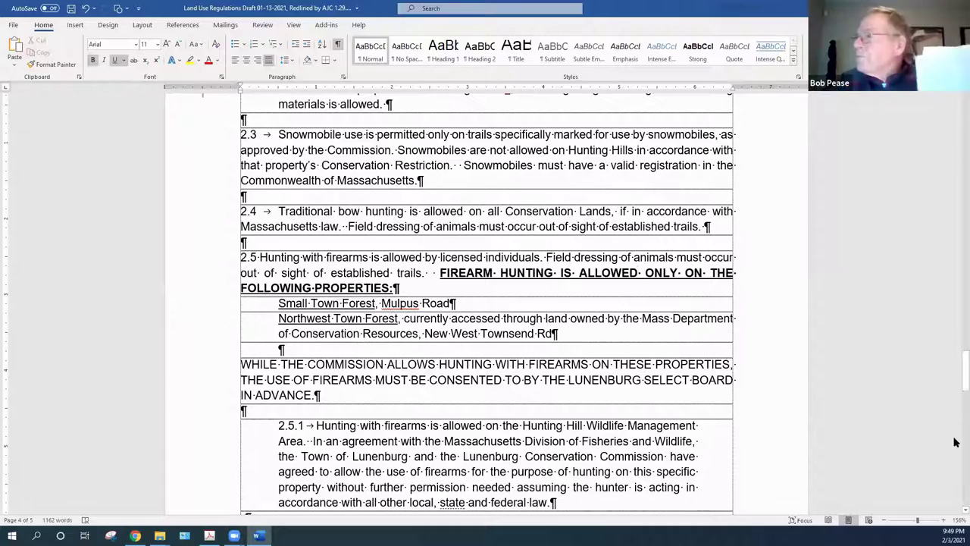
pyautogui.moveTo(954, 389); pyautogui.dragTo(954, 415)
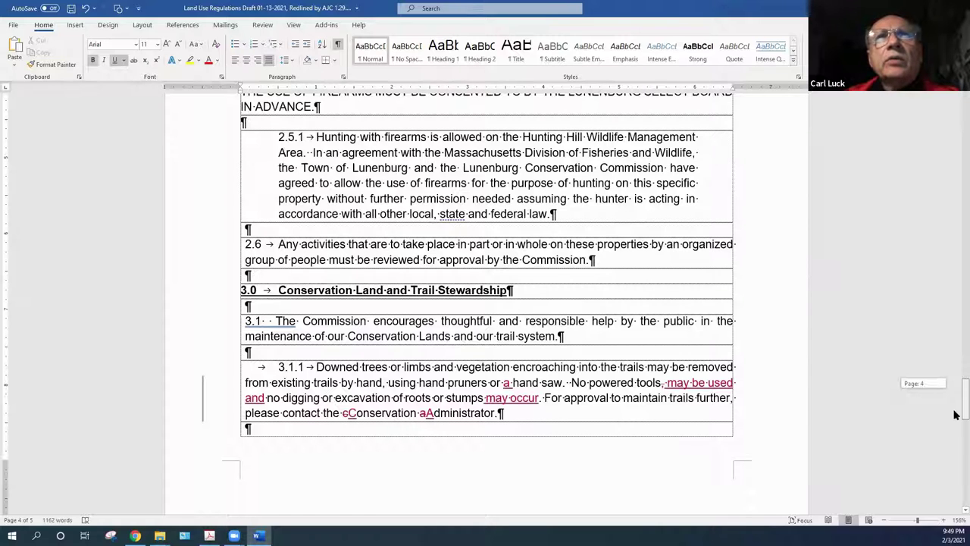
pyautogui.moveTo(955, 414); pyautogui.dragTo(954, 413)
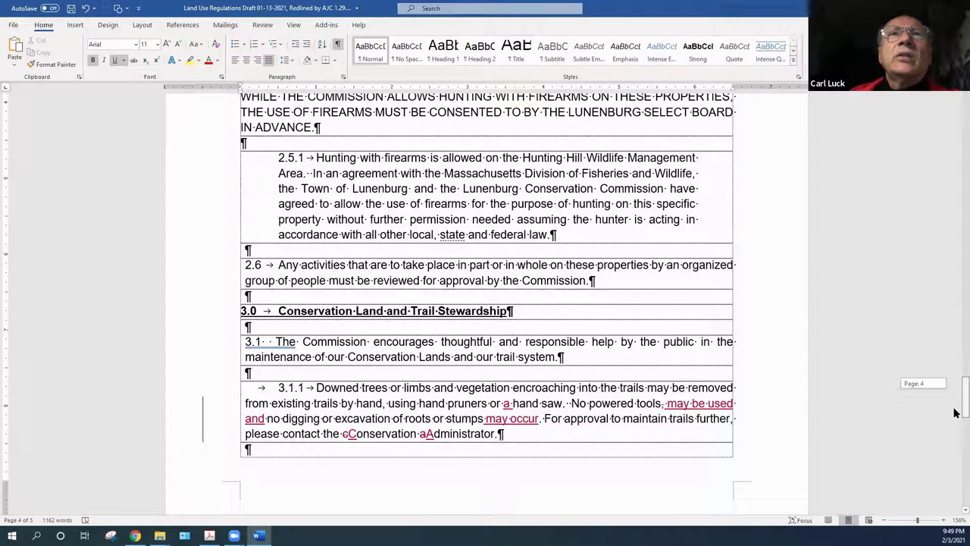
pyautogui.moveTo(954, 413); pyautogui.dragTo(955, 411)
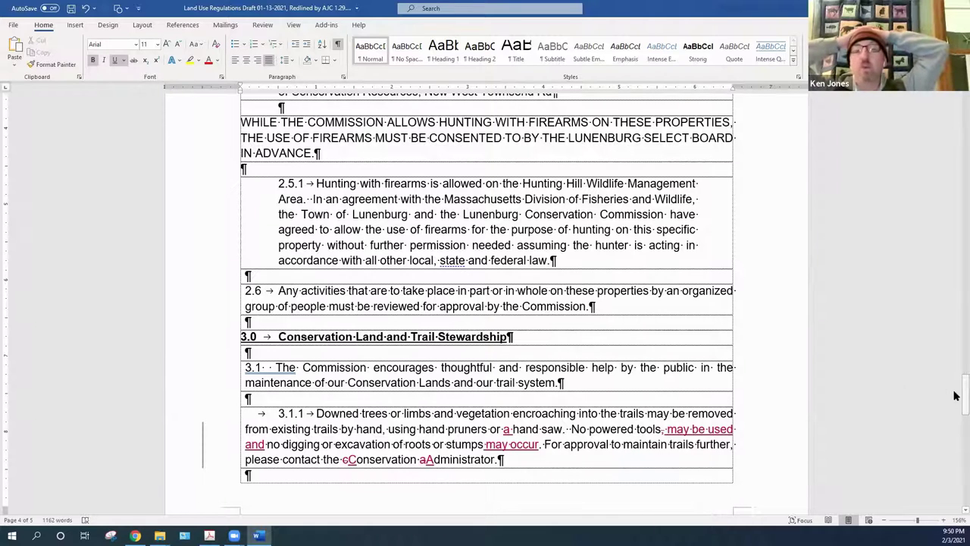
pyautogui.click(573, 458)
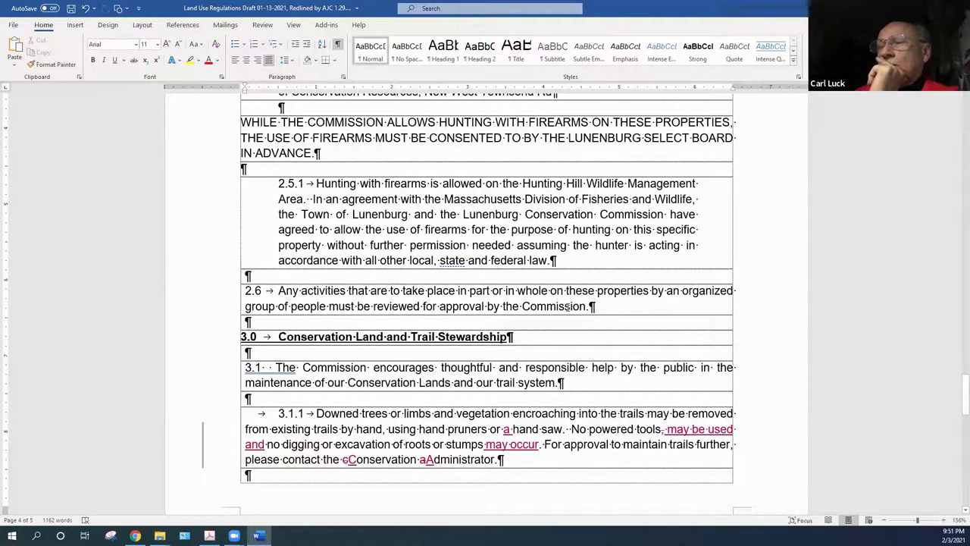
# Accept the inserted 'may be used', 'a' before hand saw, and 'may occur' in 3.1.1
pyautogui.rightClick(699, 427)
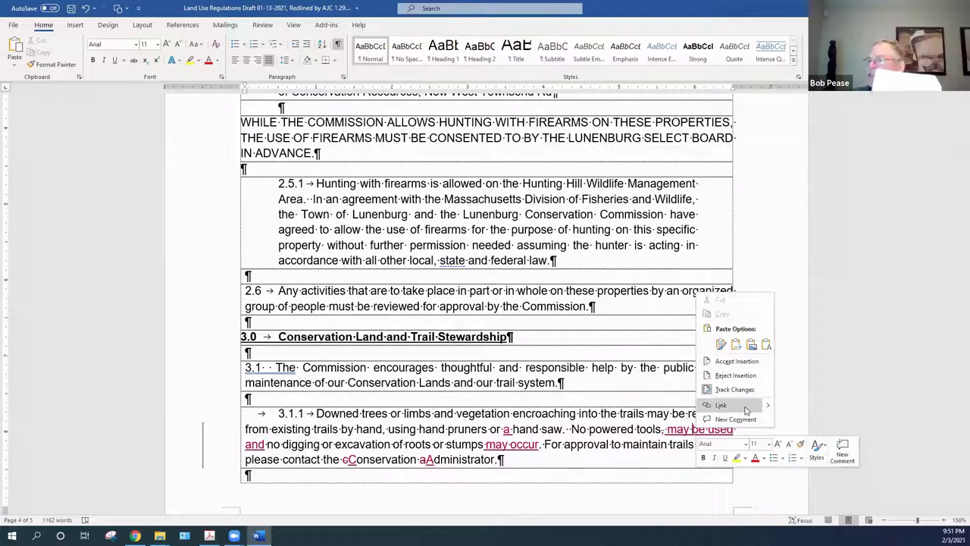
pyautogui.click(737, 363)
pyautogui.rightClick(507, 430)
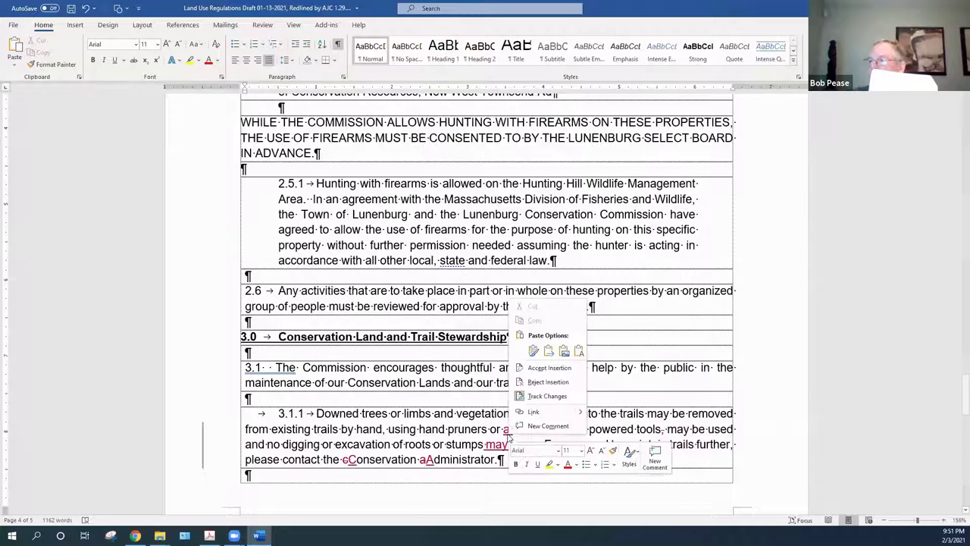
pyautogui.click(547, 370)
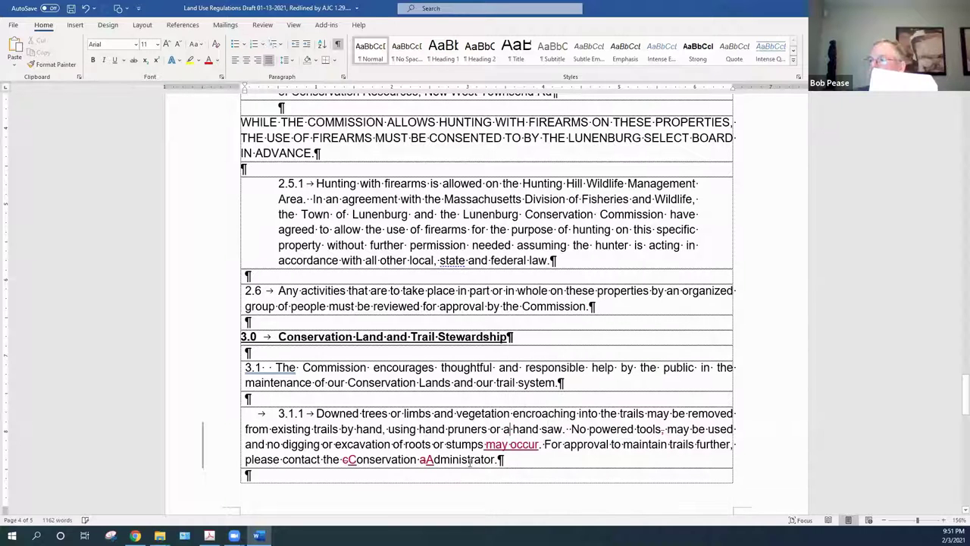
pyautogui.rightClick(525, 450)
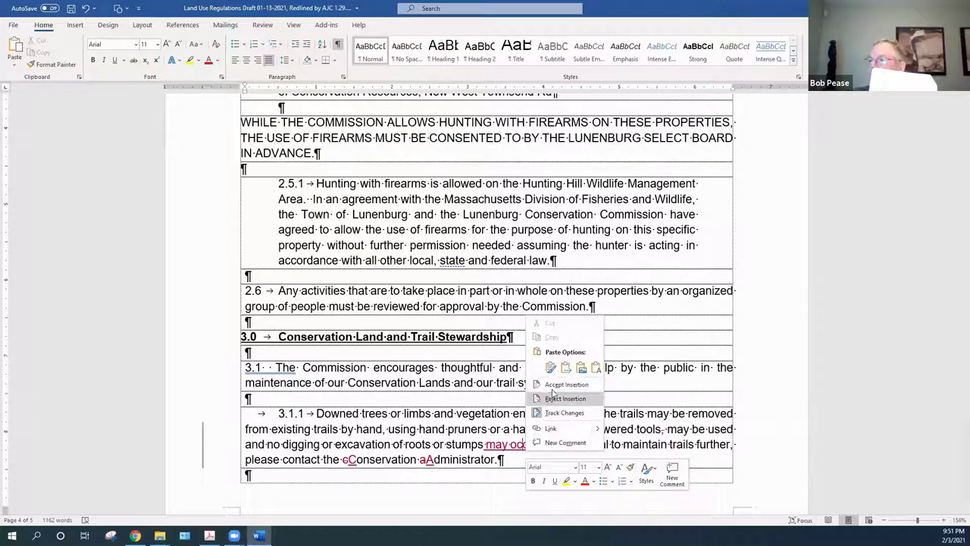
pyautogui.click(556, 387)
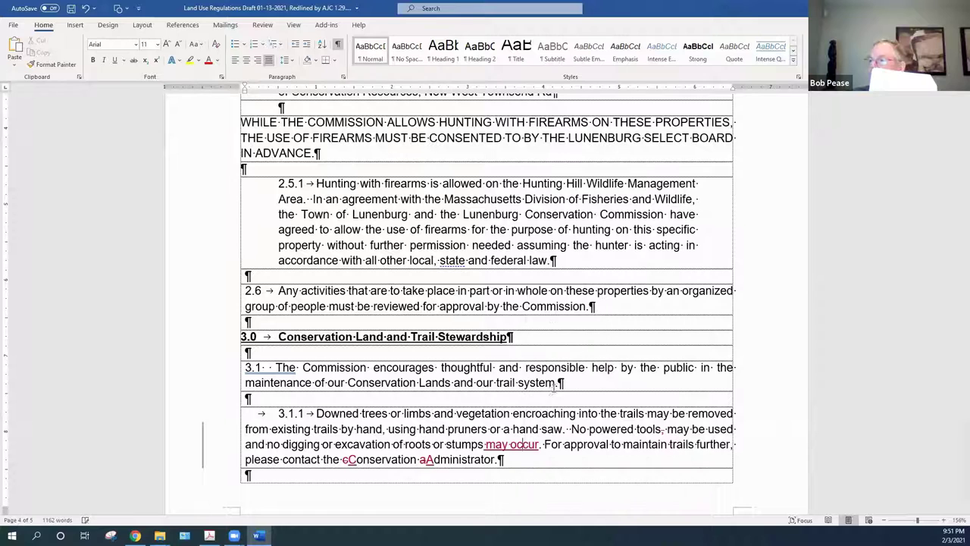
# Accept the capitalisation changes making 'Conservation Administrator' in 3.1.1
pyautogui.rightClick(431, 462)
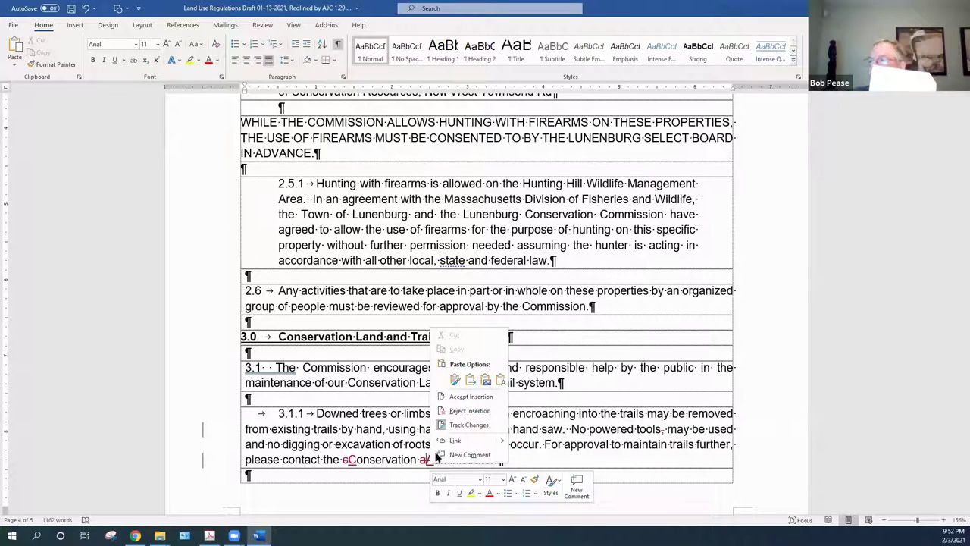
pyautogui.click(478, 397)
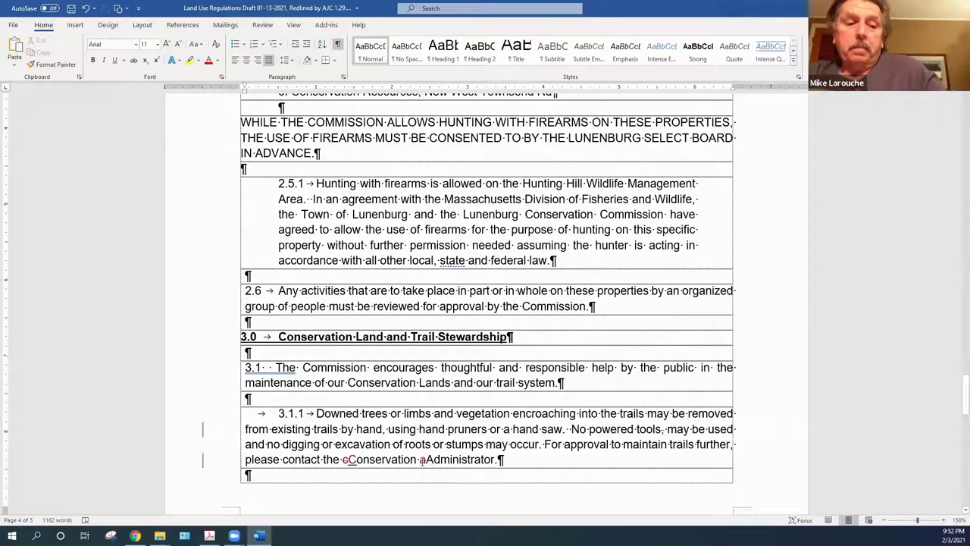
pyautogui.rightClick(422, 461)
pyautogui.click(455, 397)
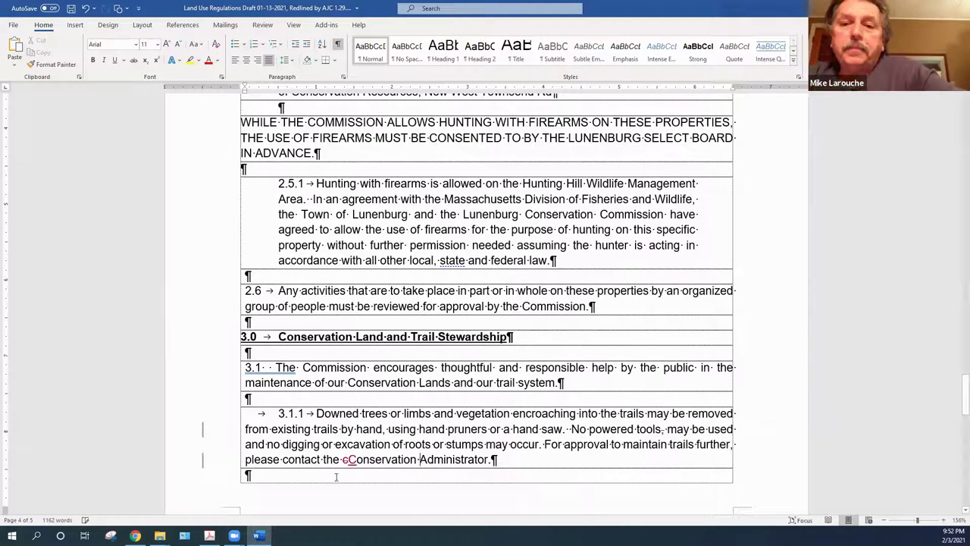
pyautogui.rightClick(354, 462)
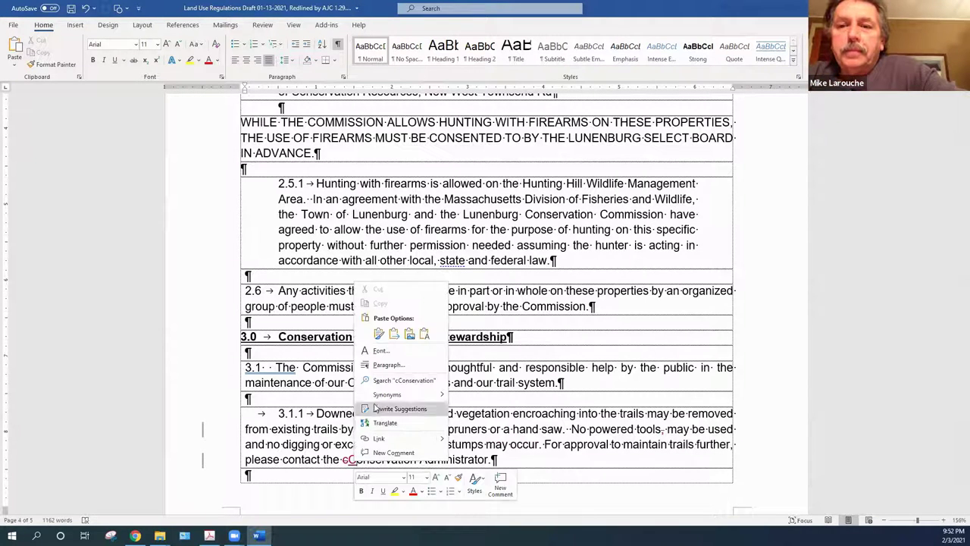
pyautogui.click(354, 461)
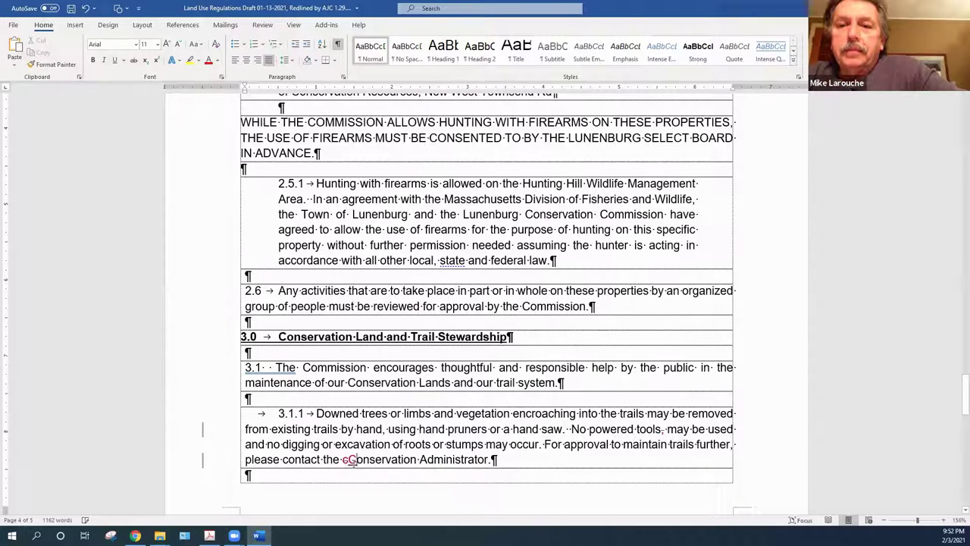
pyautogui.rightClick(353, 460)
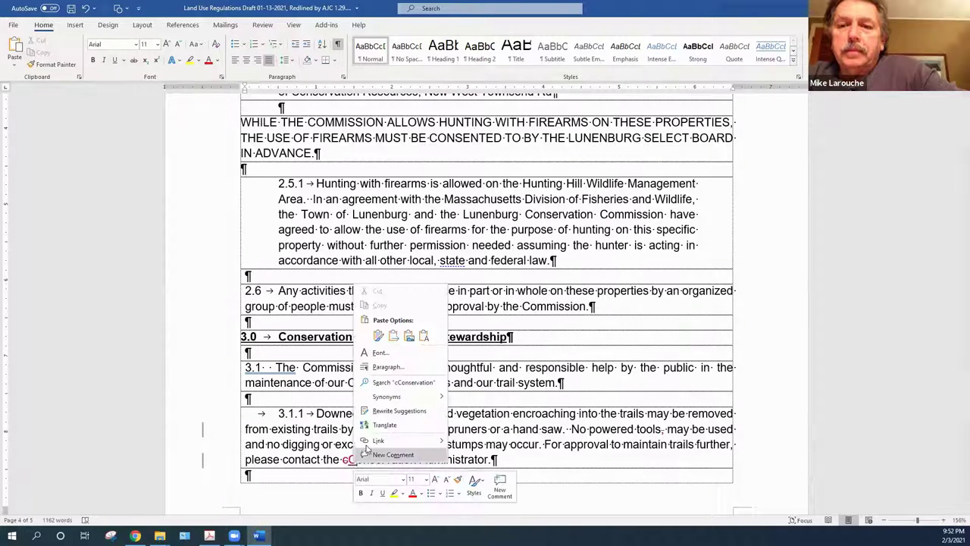
pyautogui.click(348, 463)
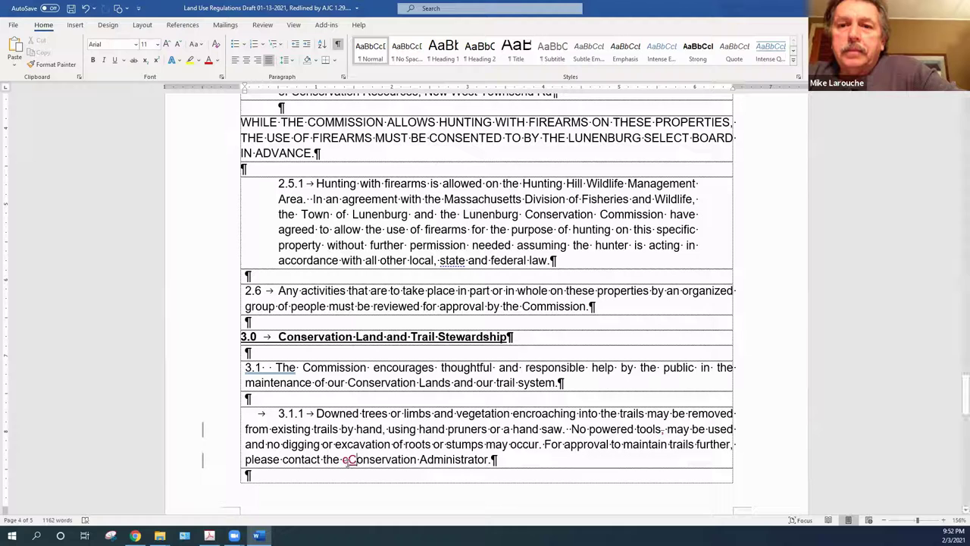
pyautogui.rightClick(347, 460)
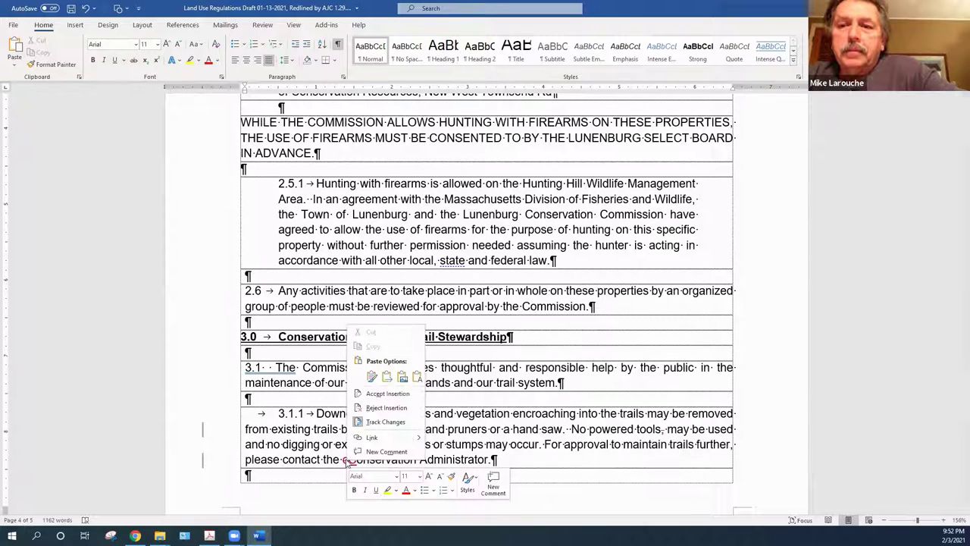
pyautogui.click(378, 393)
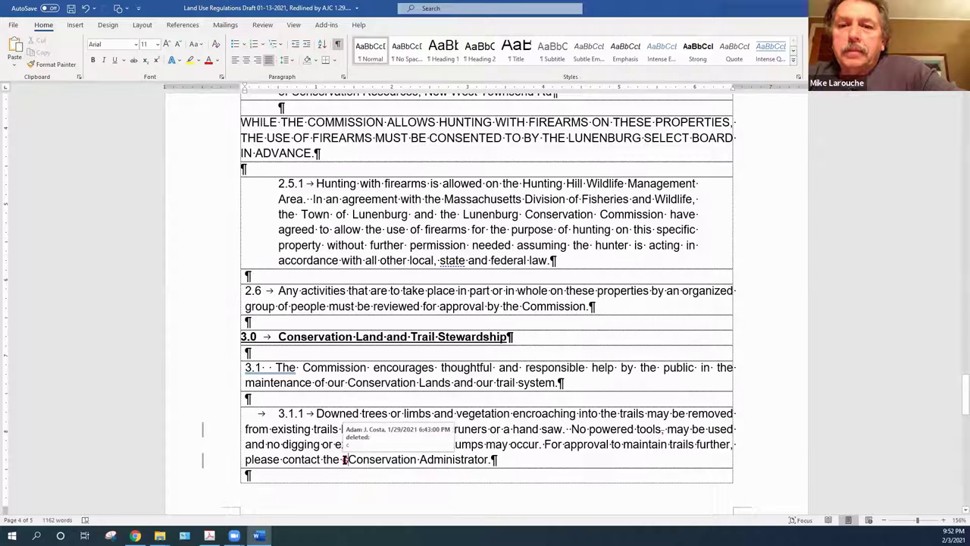
pyautogui.rightClick(345, 459)
pyautogui.click(383, 394)
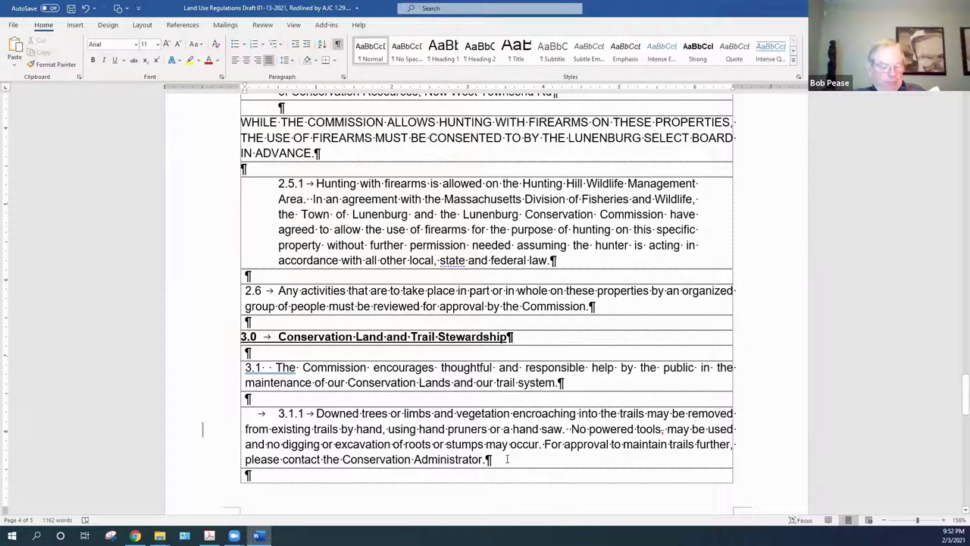
# Accept the capital C change in 'Commission' in clause 3.1.2
pyautogui.moveTo(954, 393); pyautogui.dragTo(954, 438)
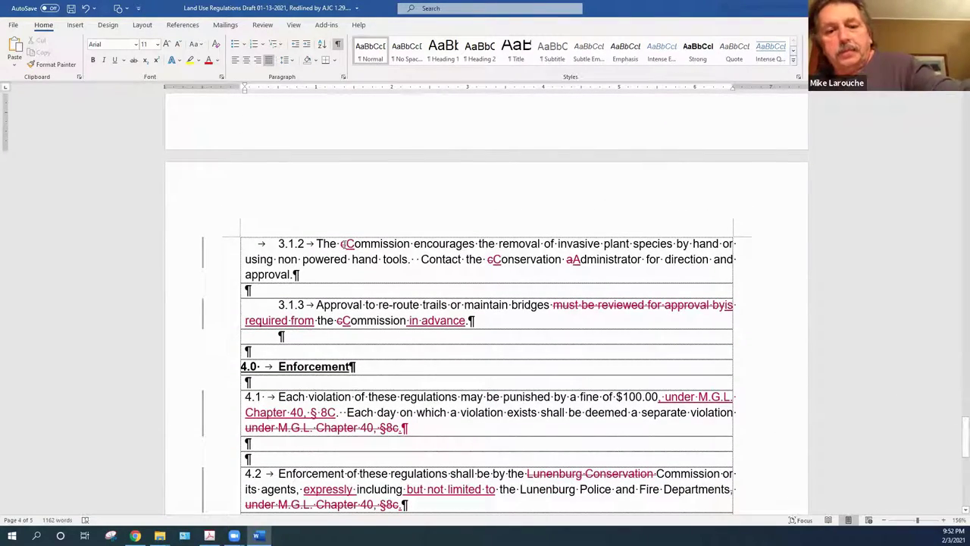
pyautogui.rightClick(345, 244)
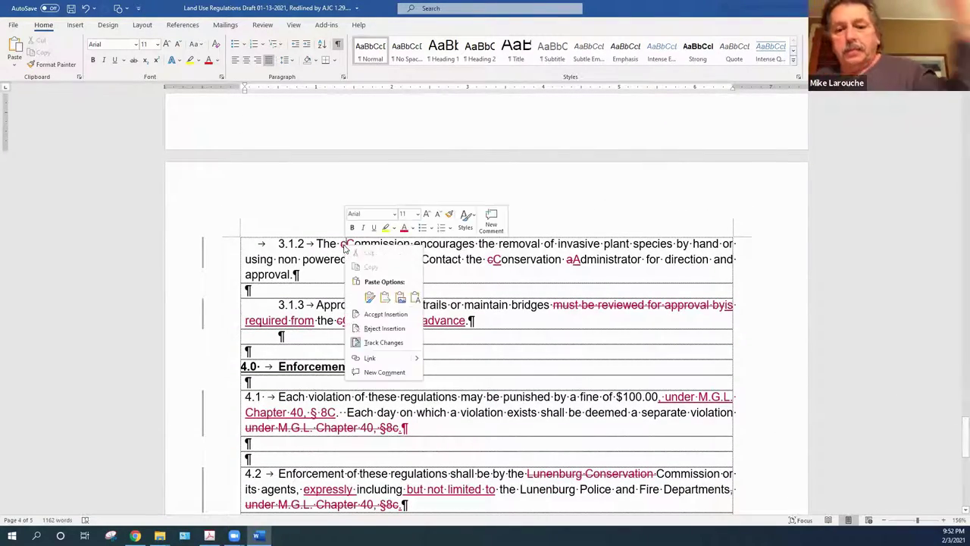
pyautogui.click(384, 318)
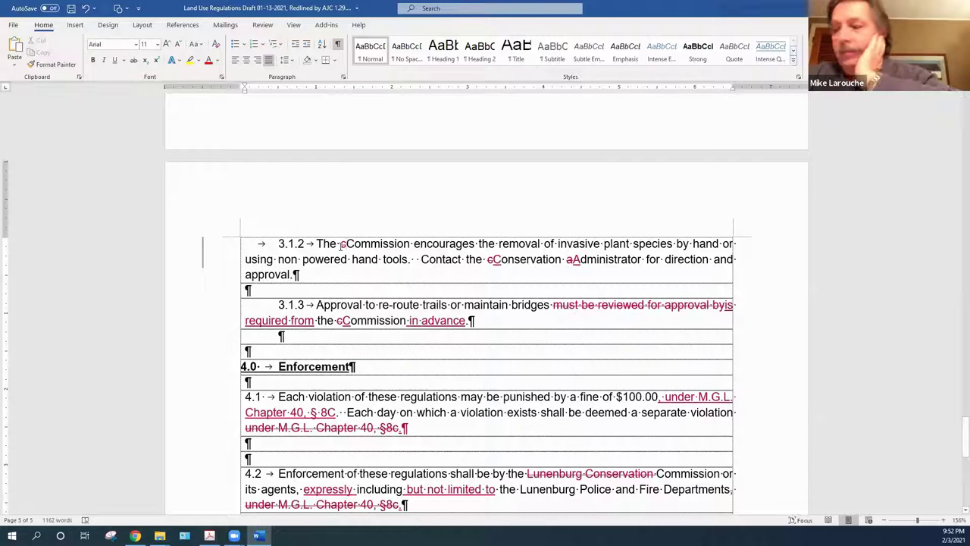
pyautogui.rightClick(343, 245)
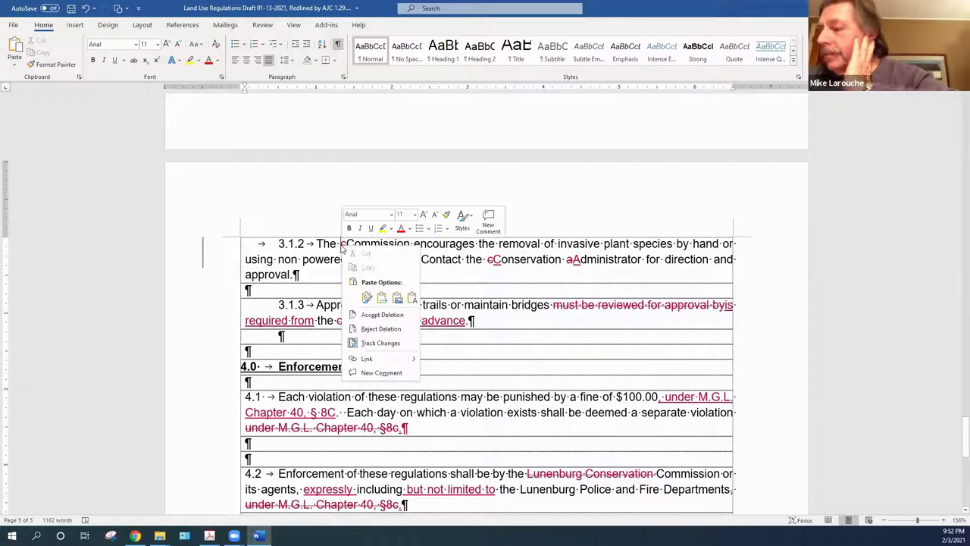
pyautogui.click(375, 315)
# Accept the capital C and A changes in 'Conservation Administrator' in 3.1.2
pyautogui.rightClick(493, 261)
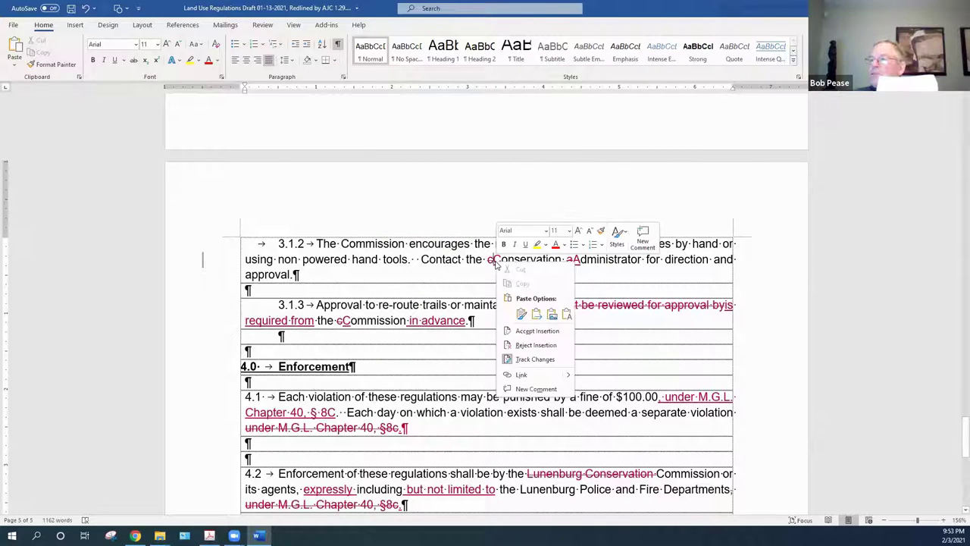
pyautogui.click(536, 331)
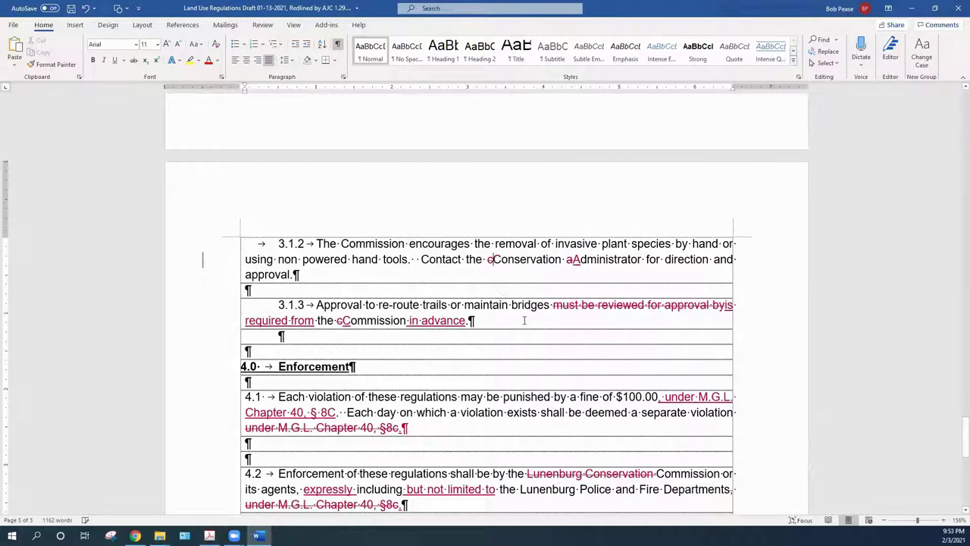
pyautogui.rightClick(490, 261)
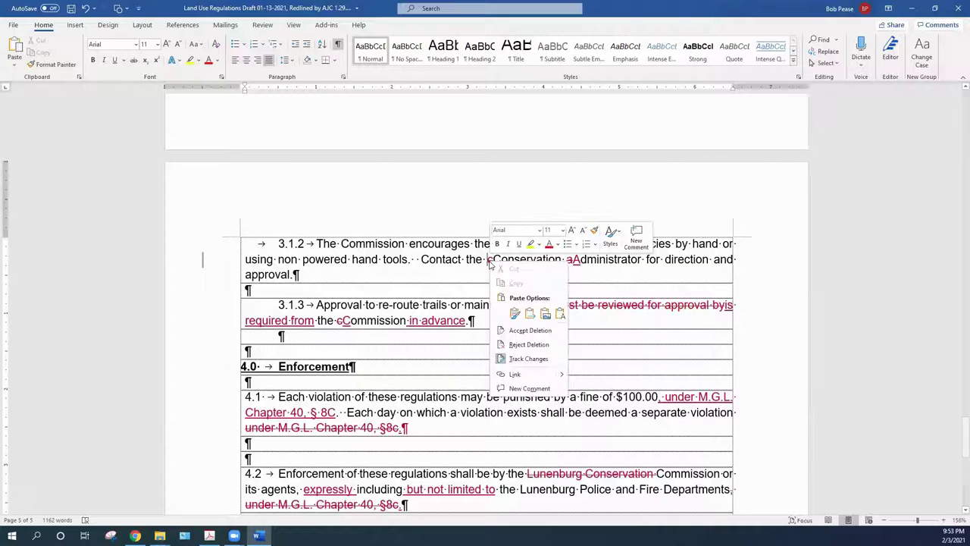
pyautogui.click(511, 332)
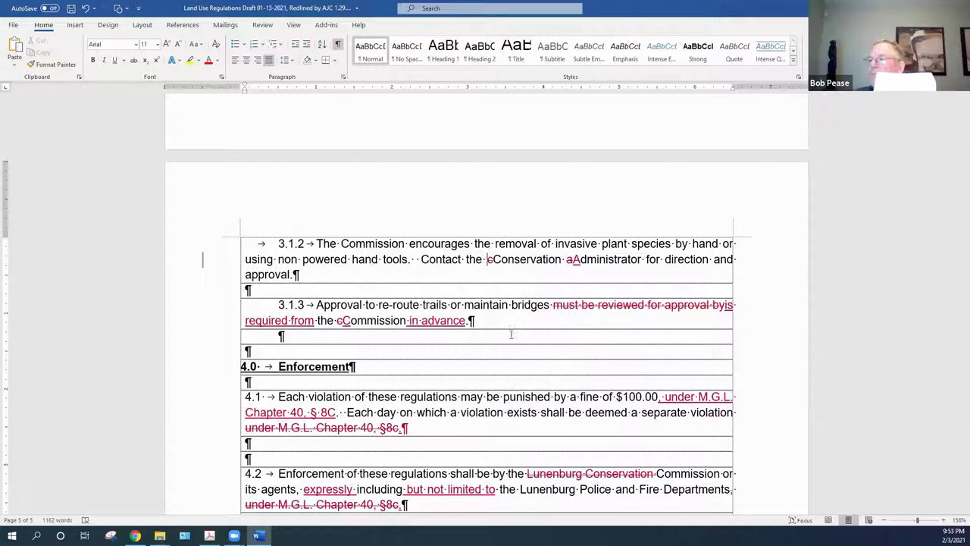
pyautogui.rightClick(574, 262)
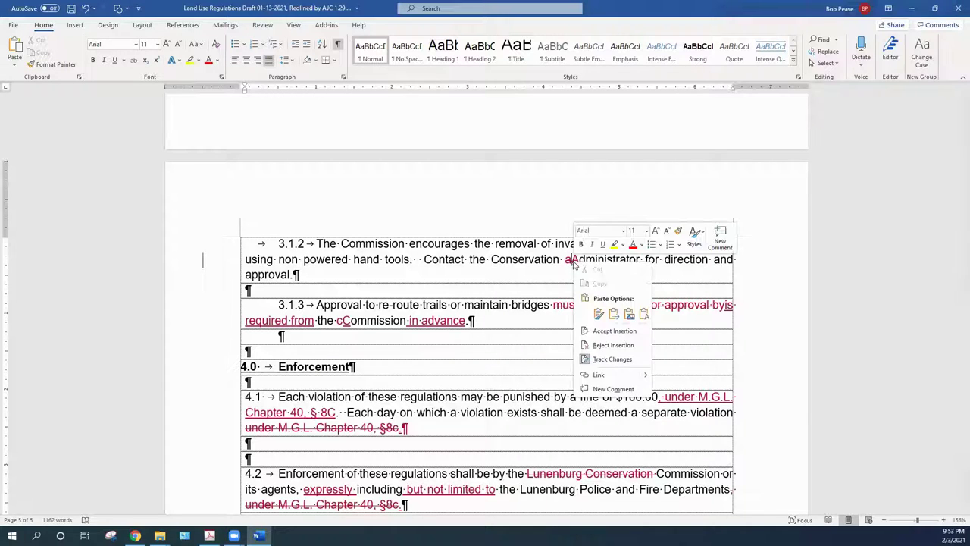
pyautogui.click(611, 331)
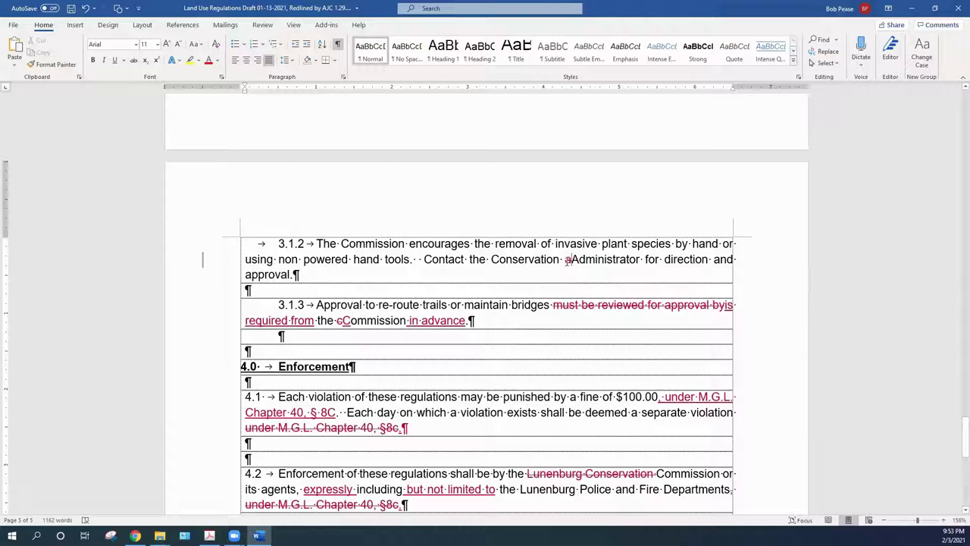
pyautogui.rightClick(567, 260)
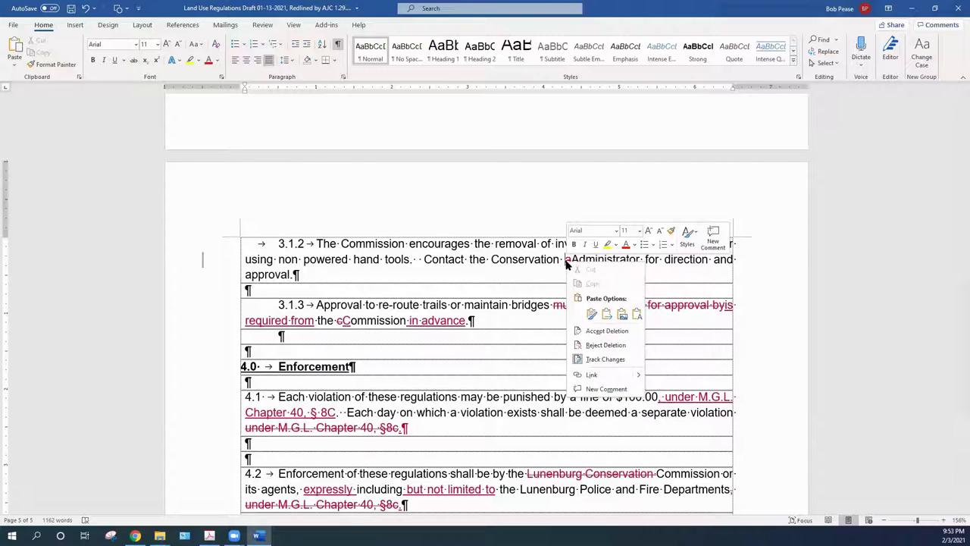
pyautogui.click(600, 334)
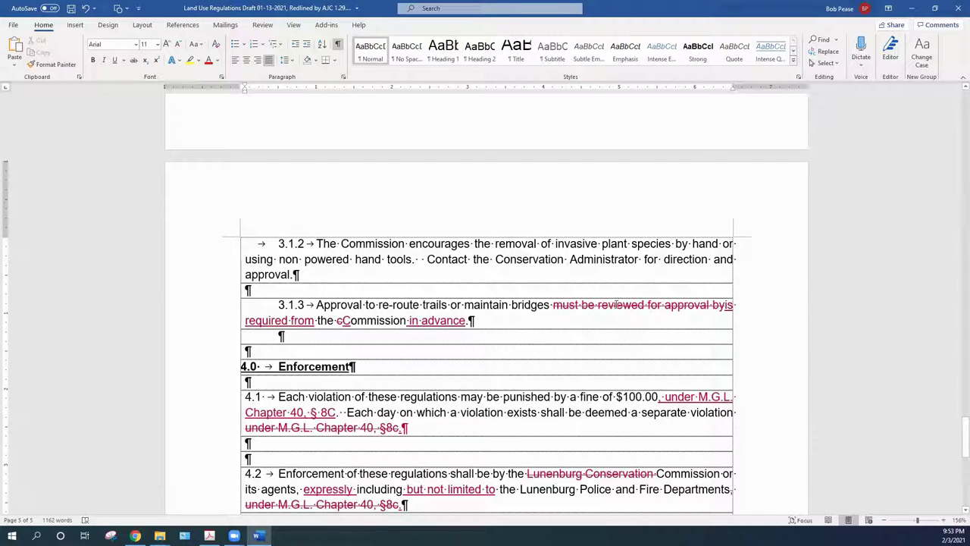
pyautogui.moveTo(615, 304)
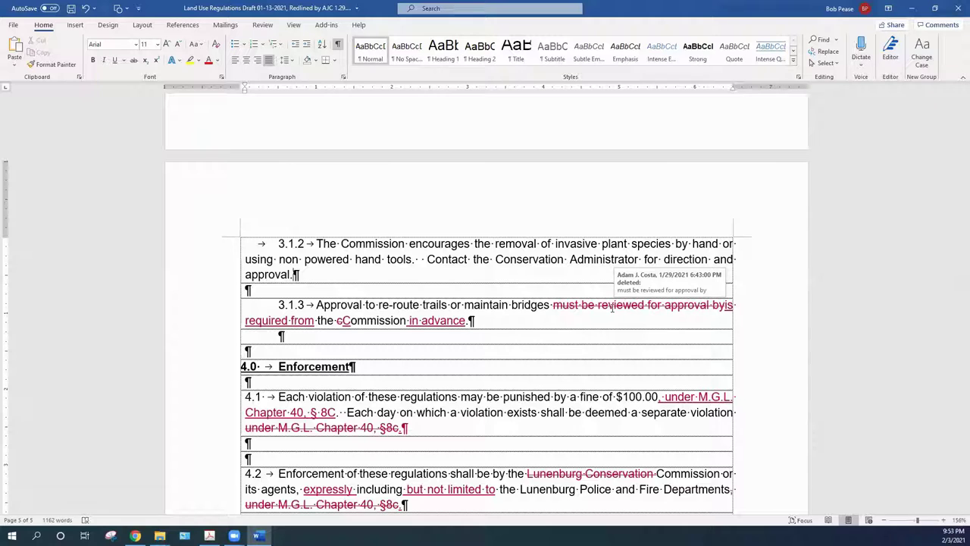
# Accept the deletion of the struck-out review wording in item 3.1.3
pyautogui.rightClick(610, 306)
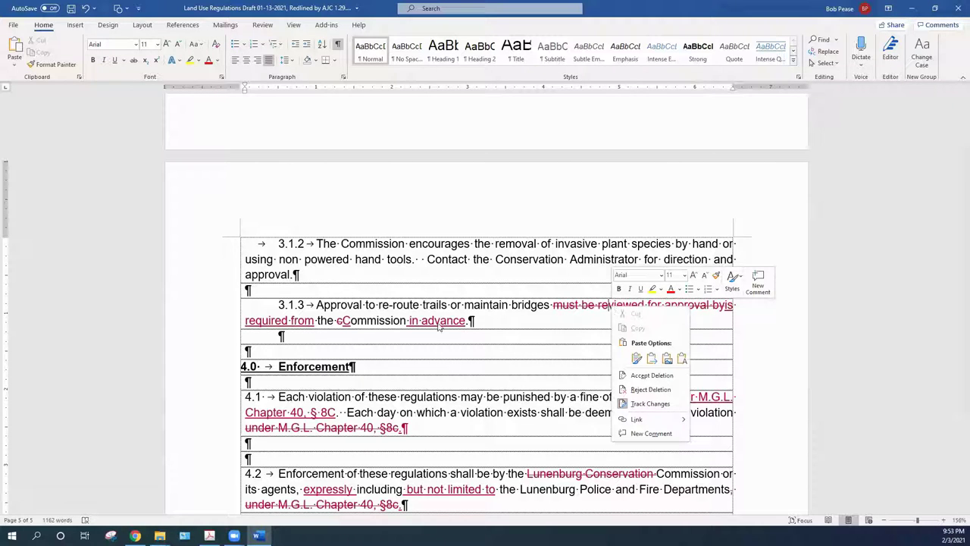
pyautogui.press('Escape')
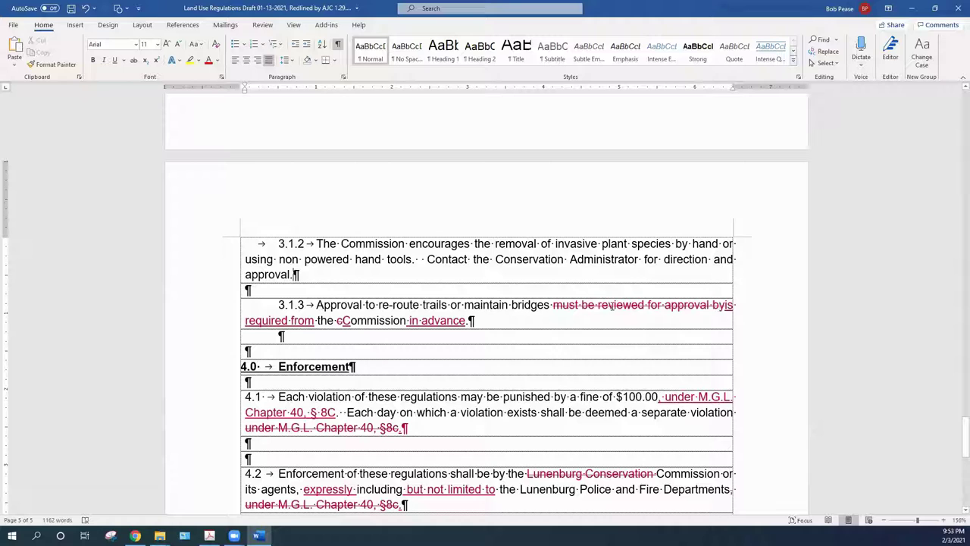
pyautogui.moveTo(611, 306)
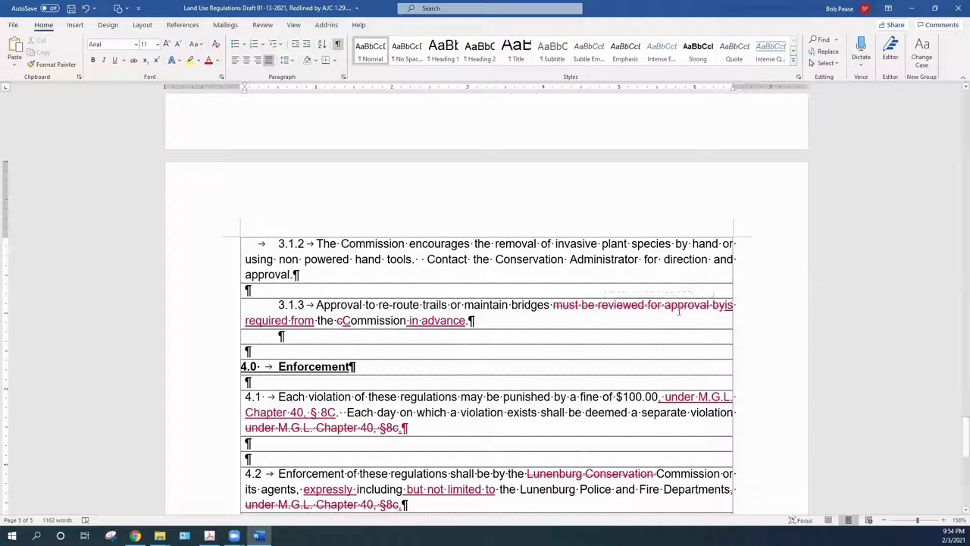
pyautogui.rightClick(647, 304)
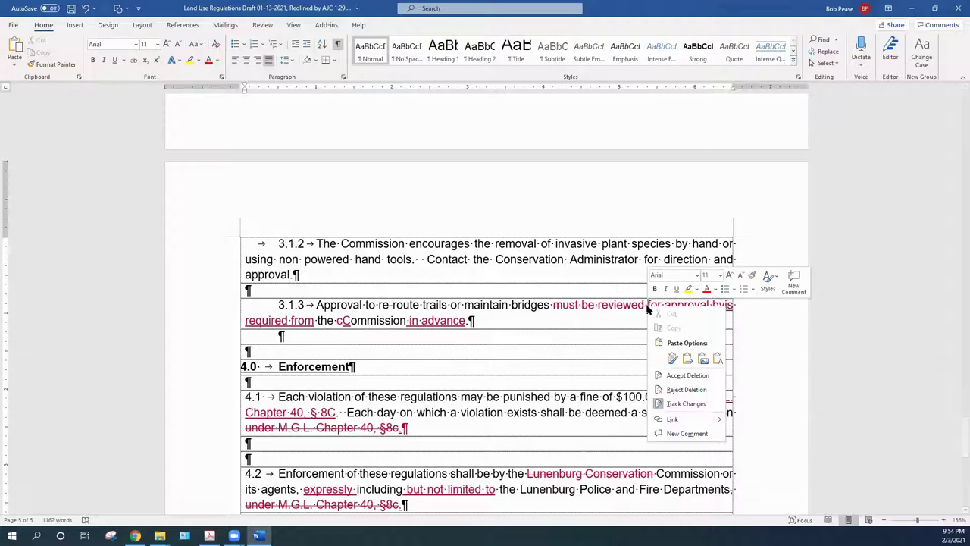
pyautogui.click(675, 375)
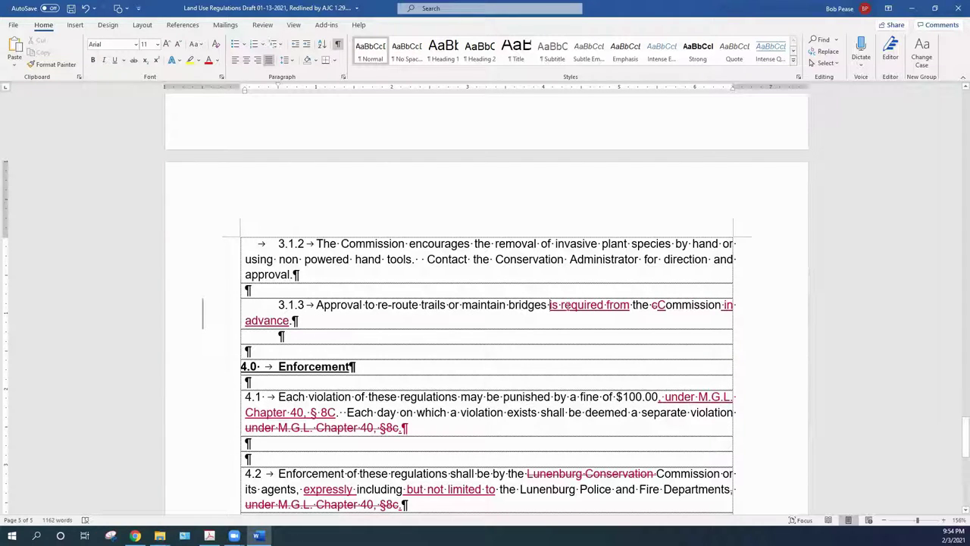
# Accept 'is required from', the capital C in 'Commission', and 'in advance' in 3.1.3
pyautogui.rightClick(567, 305)
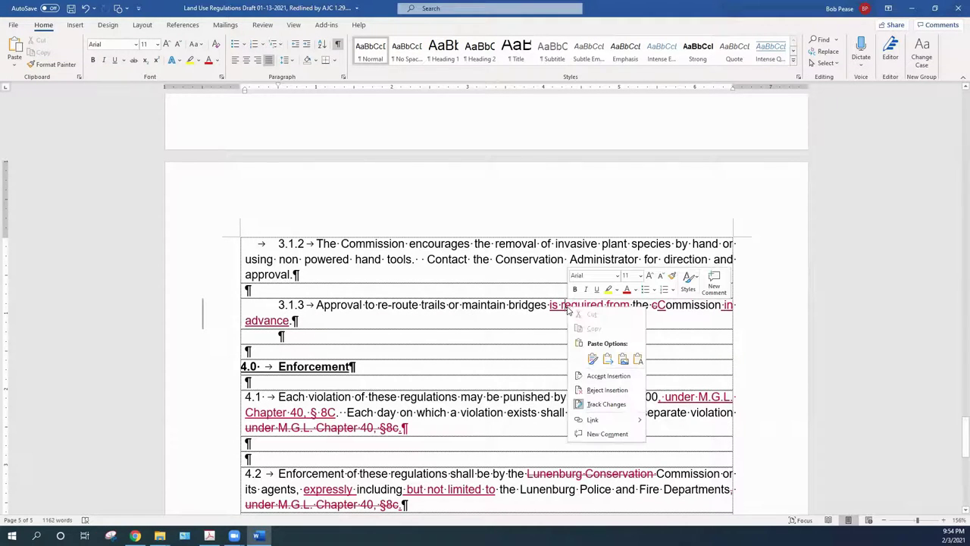
pyautogui.click(608, 375)
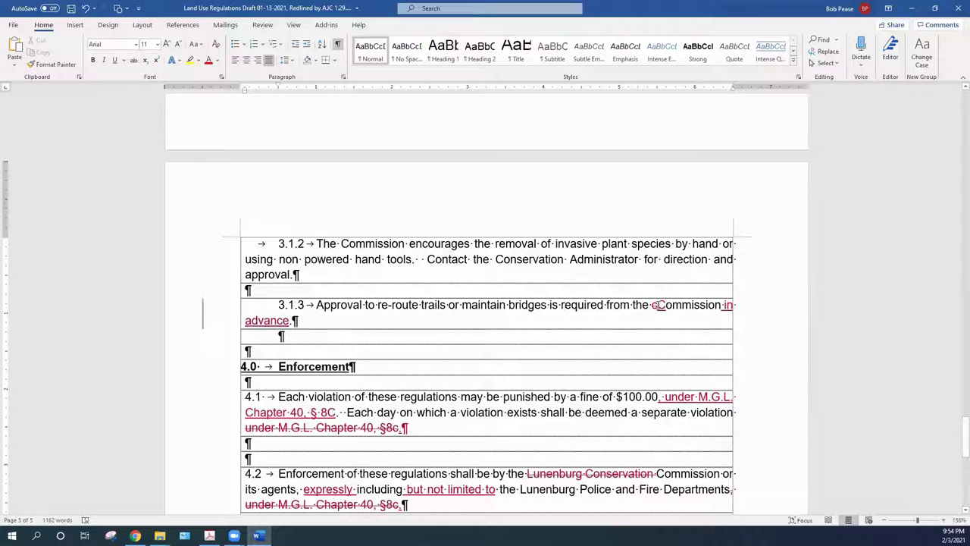
pyautogui.rightClick(659, 304)
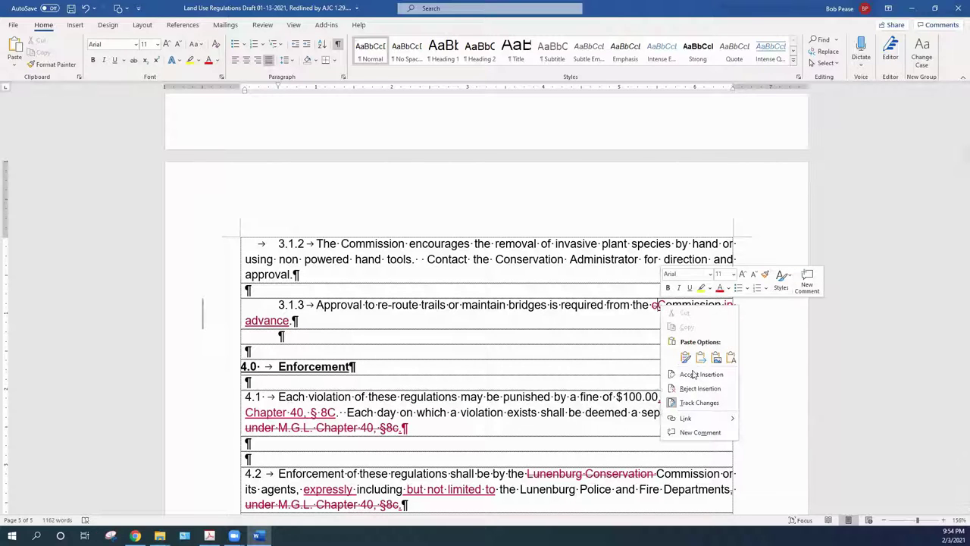
pyautogui.click(693, 376)
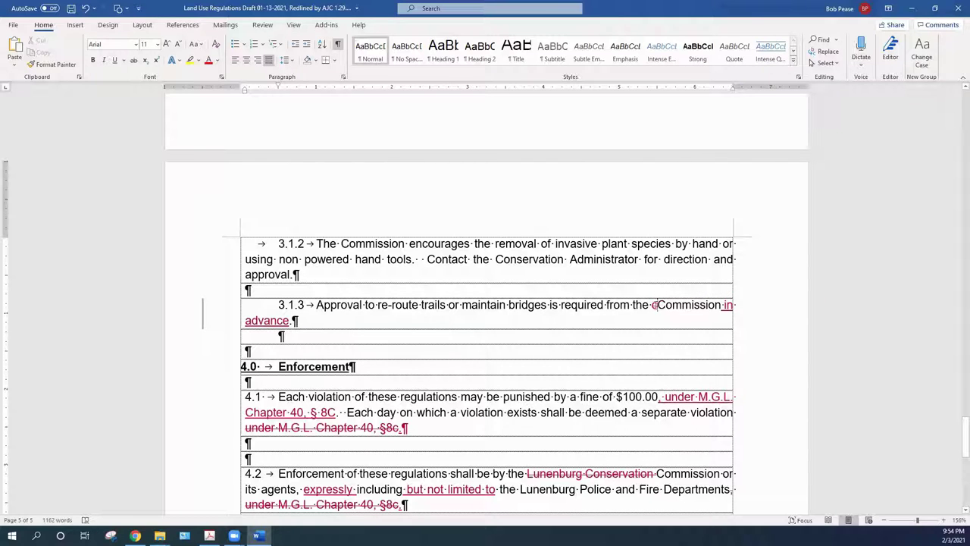
pyautogui.rightClick(656, 305)
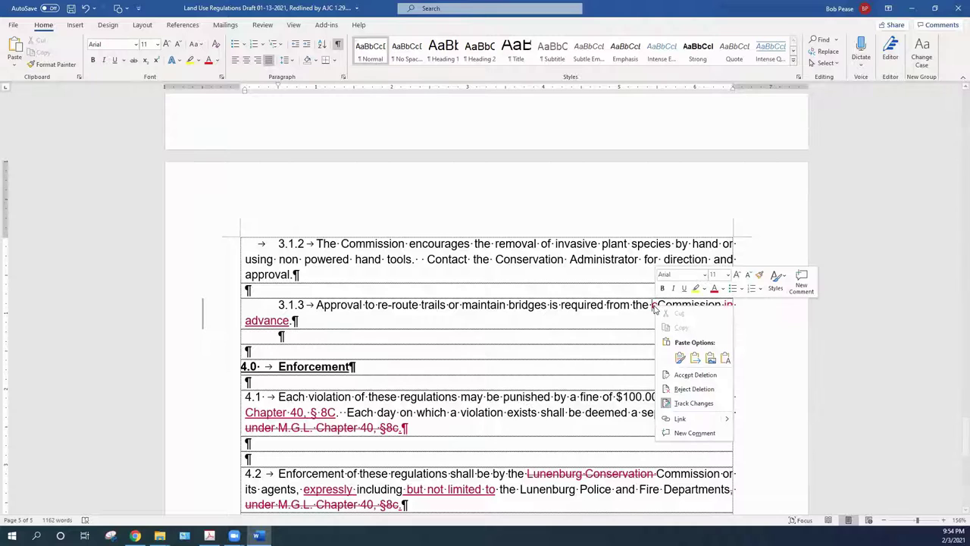
pyautogui.click(685, 376)
pyautogui.rightClick(727, 306)
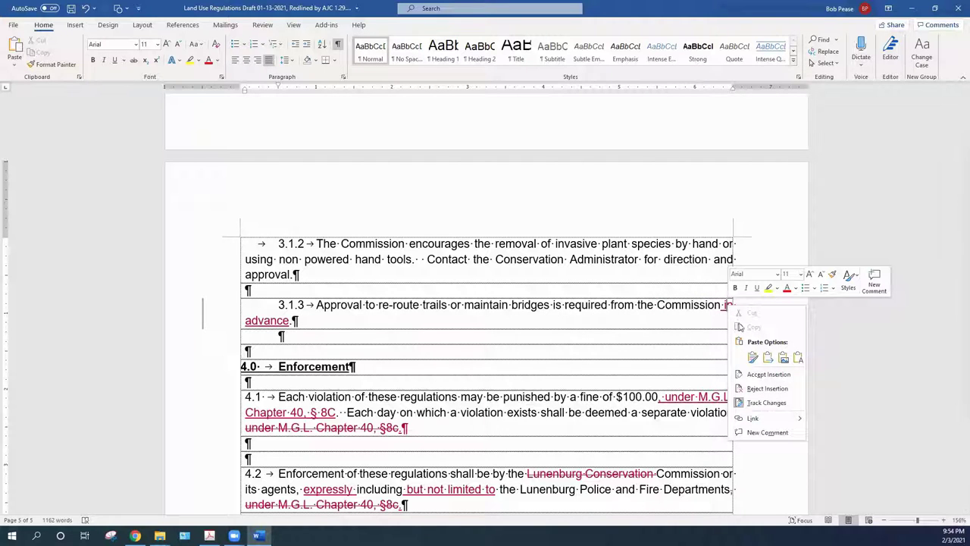
pyautogui.click(753, 375)
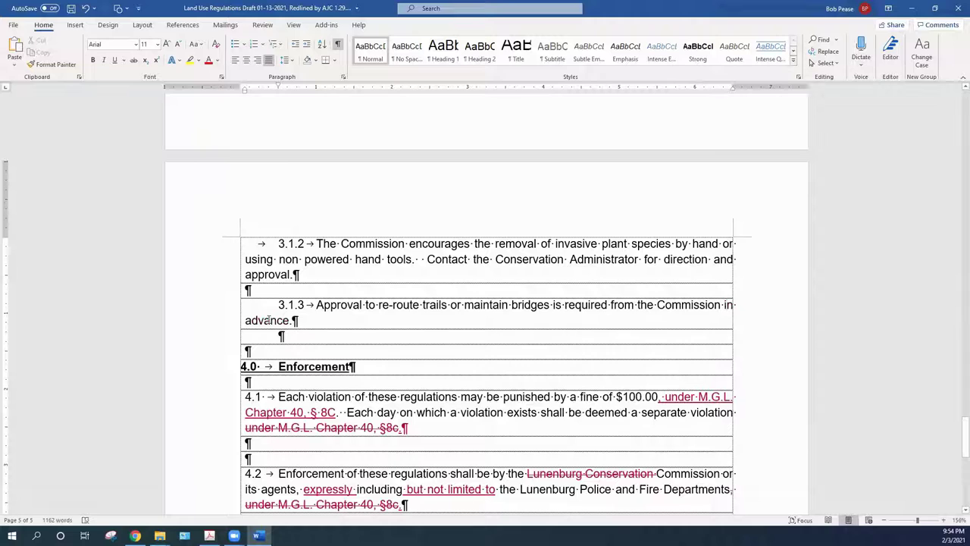
pyautogui.click(363, 325)
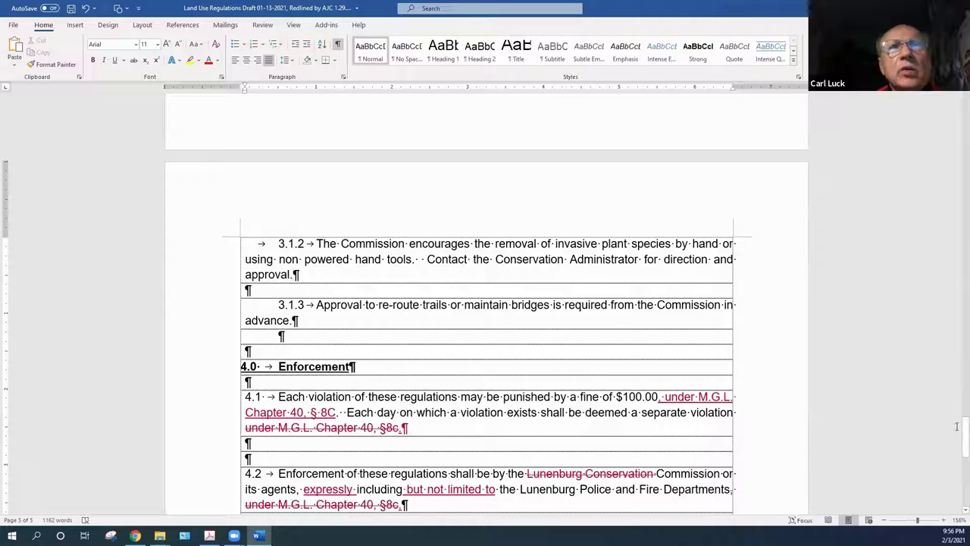
# Delete 'be reviewed for' in item 2.6 and accept the tracked deletion
pyautogui.moveTo(956, 447); pyautogui.dragTo(954, 399)
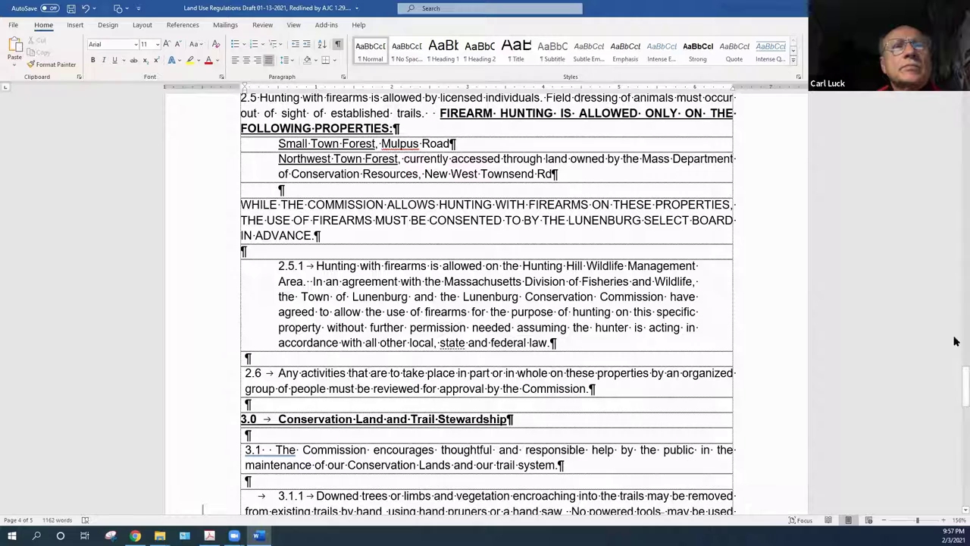
pyautogui.moveTo(957, 376); pyautogui.dragTo(955, 418)
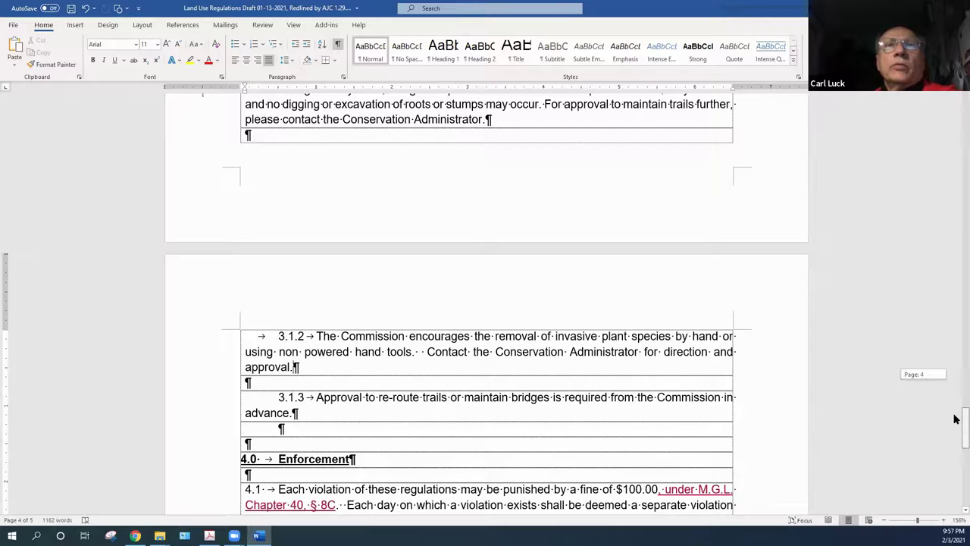
pyautogui.moveTo(954, 419); pyautogui.dragTo(955, 396)
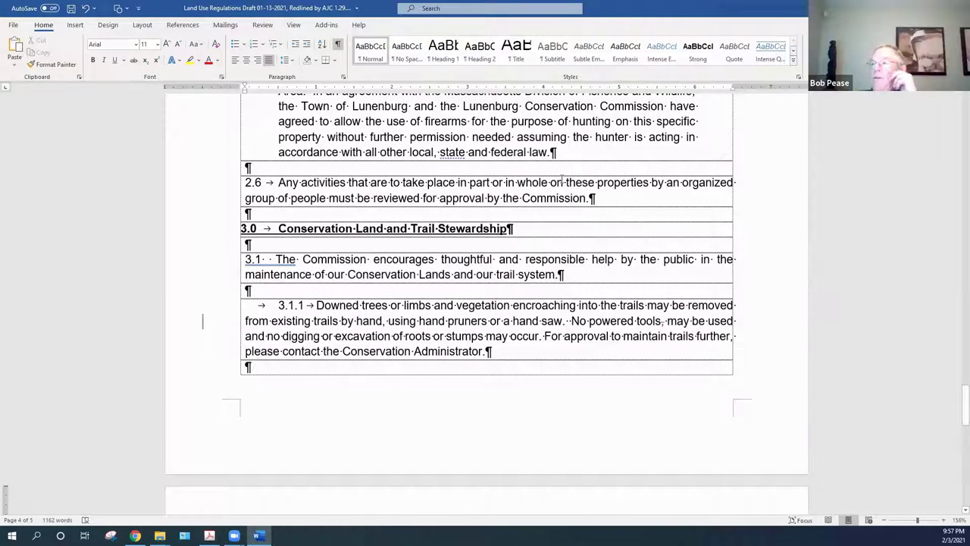
pyautogui.moveTo(357, 199); pyautogui.dragTo(428, 206)
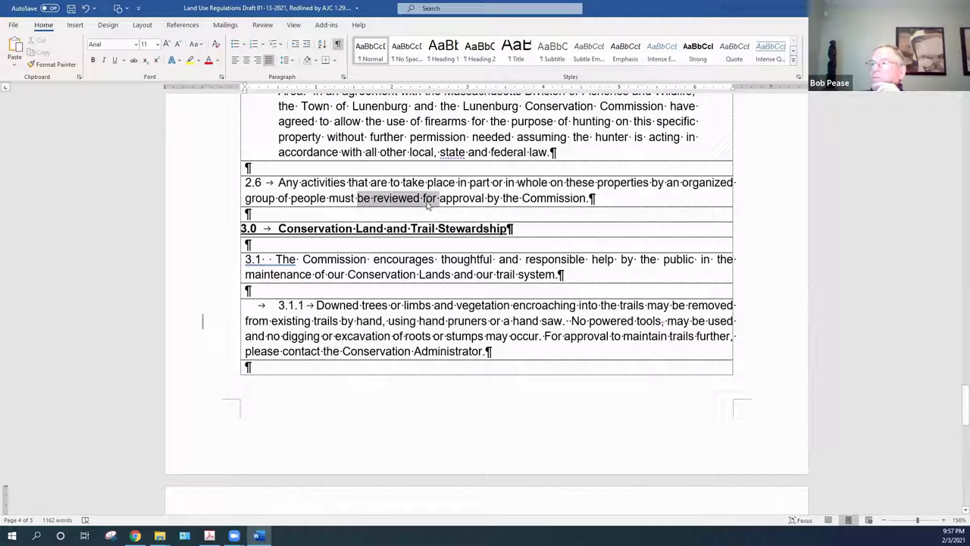
pyautogui.press('Delete')
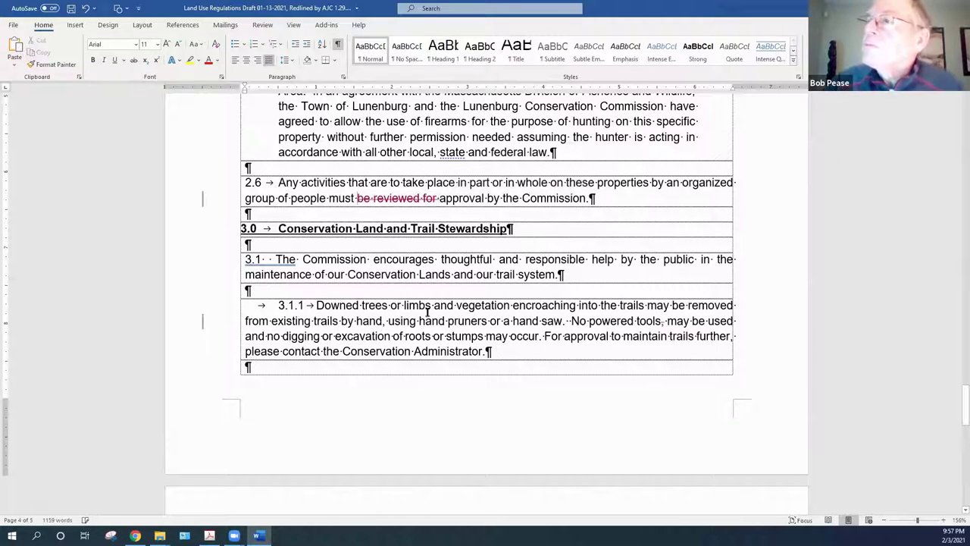
pyautogui.rightClick(385, 200)
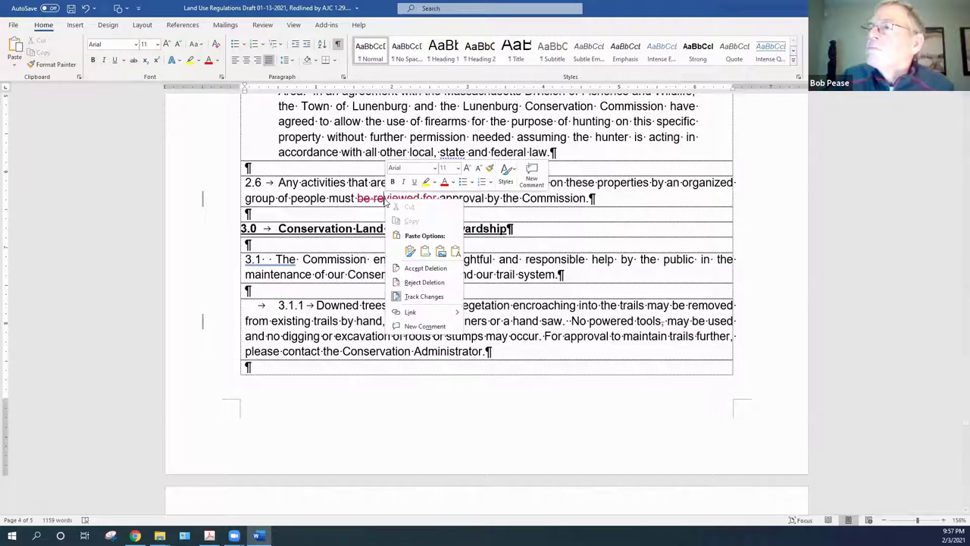
pyautogui.click(410, 269)
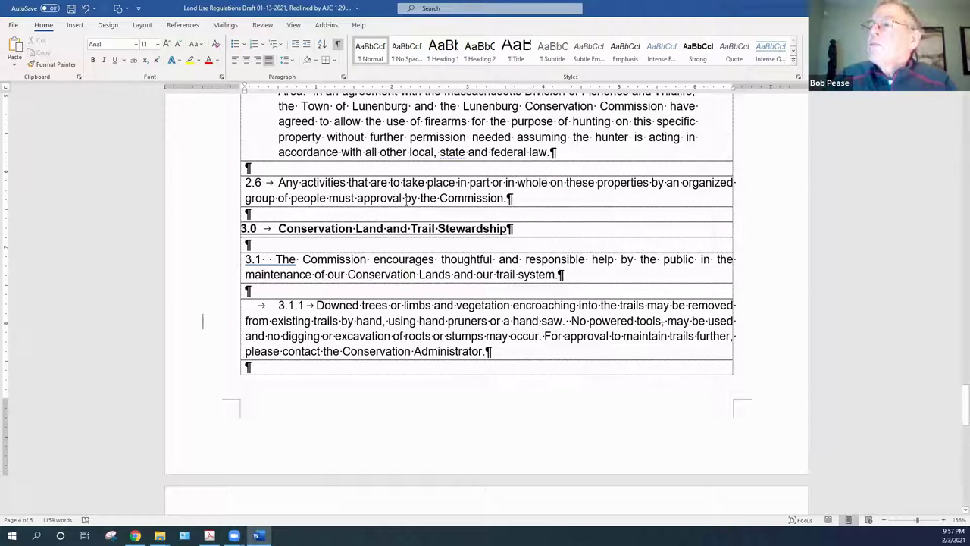
# Insert the word 'be' before 'approval' in item 2.6, fixing a capitalised typo
pyautogui.click(358, 198)
pyautogui.write('BE')
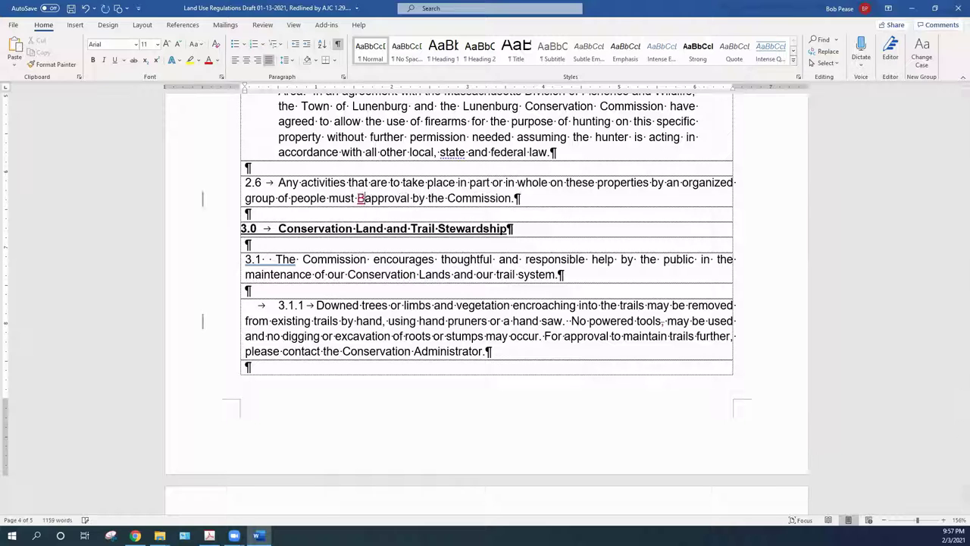
pyautogui.hotkey('ctrl', 'shift', 'Left')
pyautogui.press('BackSpace')
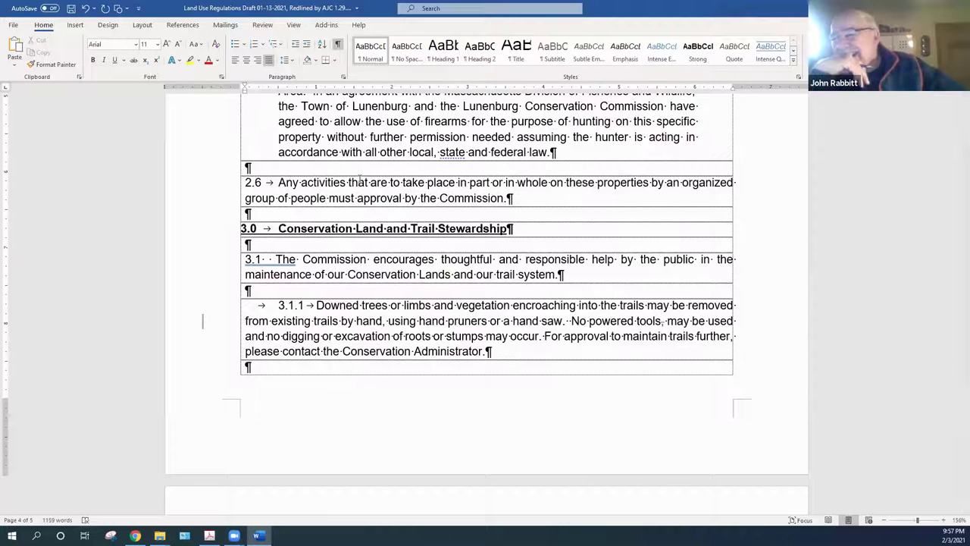
pyautogui.write('be')
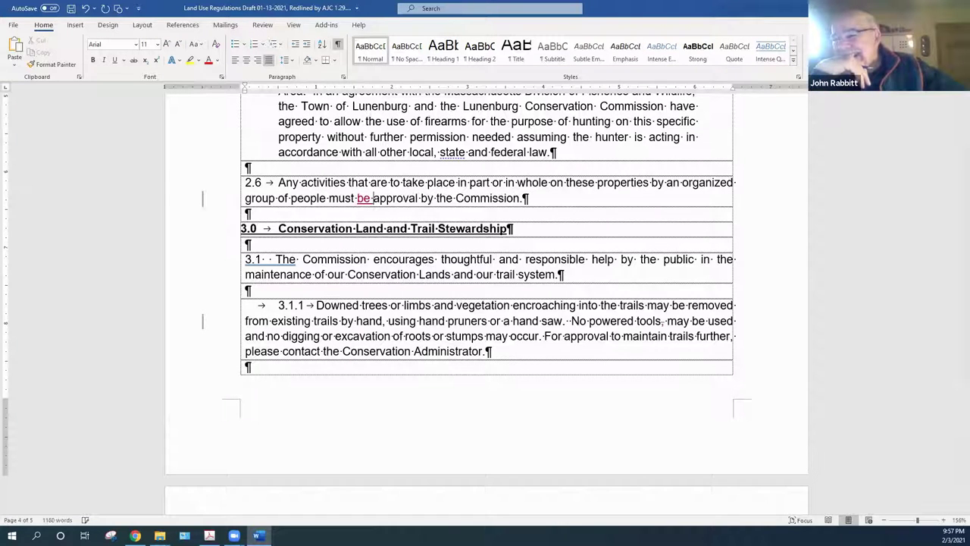
# Replace 'approval' with 'approved' and accept both the removal and the insertion
pyautogui.doubleClick(406, 199)
pyautogui.write('approve d')
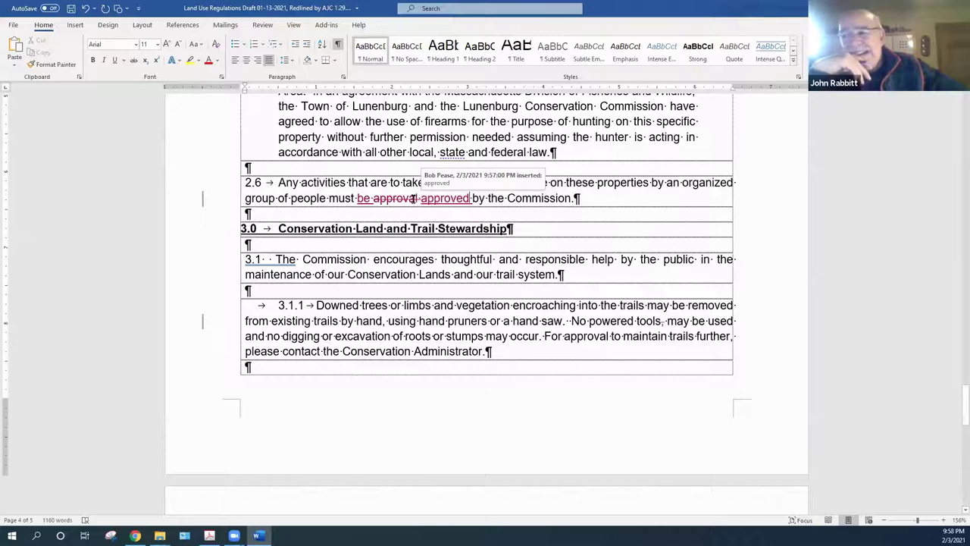
pyautogui.rightClick(365, 199)
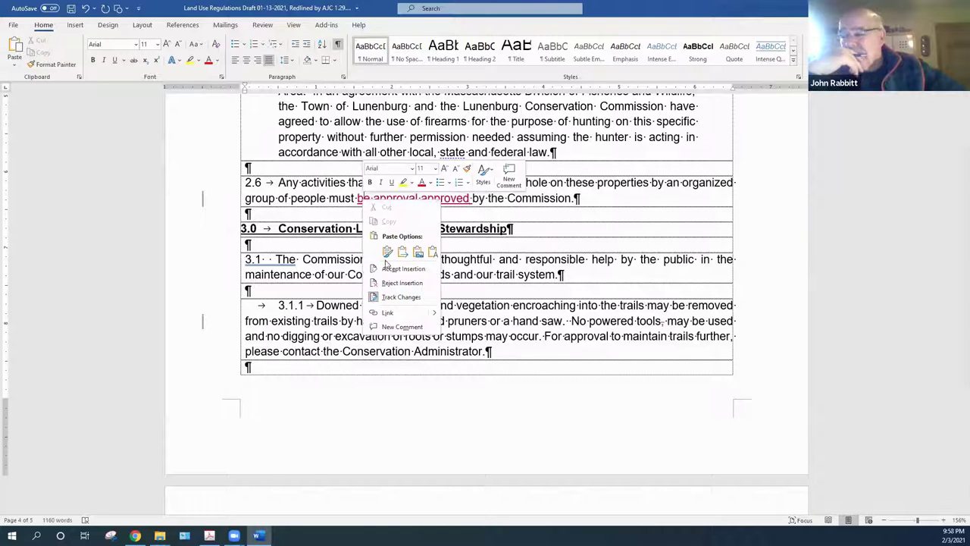
pyautogui.press('Escape')
pyautogui.rightClick(401, 192)
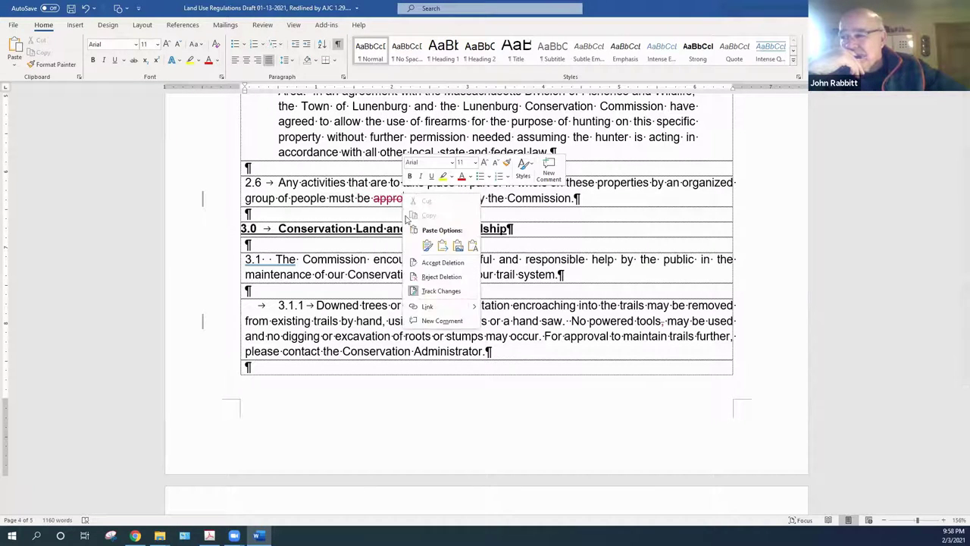
pyautogui.click(421, 265)
pyautogui.rightClick(406, 199)
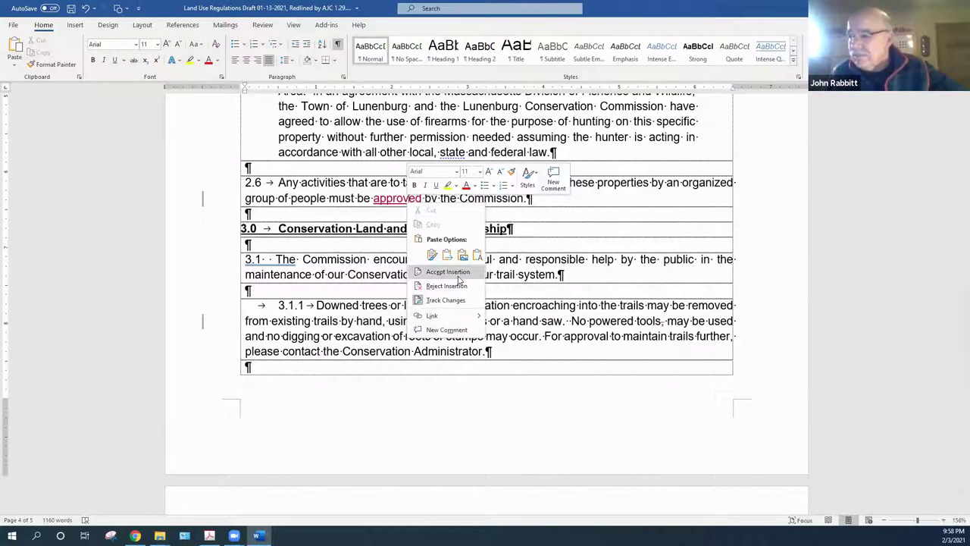
pyautogui.click(447, 272)
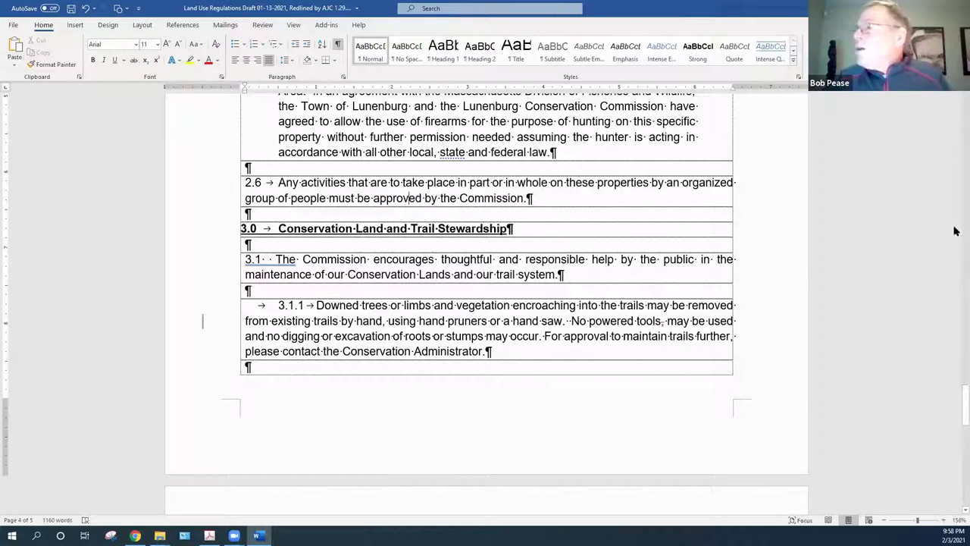
# Accept the inserted ', under M.G.L. Chapter 40, § 8C' and the old citation's deletion in 4.1
pyautogui.moveTo(954, 402); pyautogui.dragTo(955, 444)
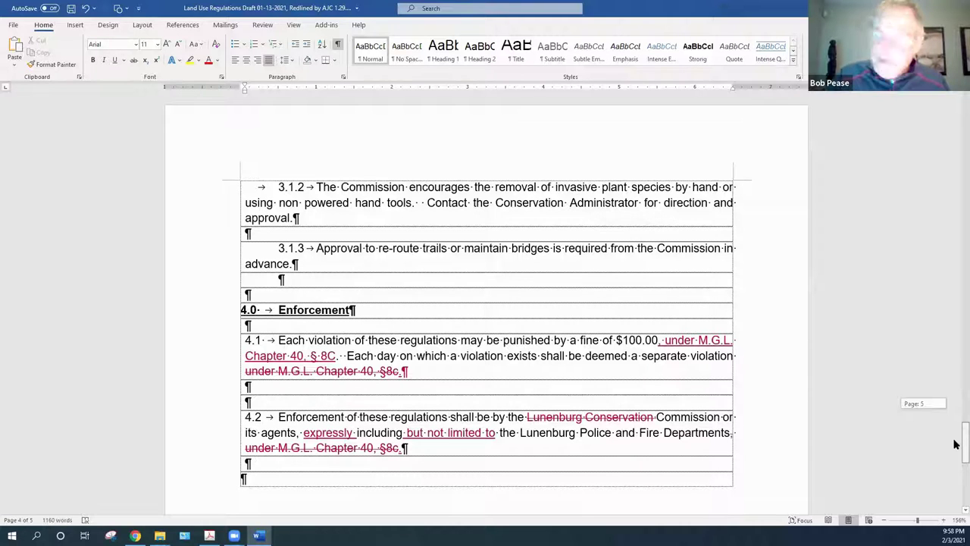
pyautogui.moveTo(955, 444); pyautogui.dragTo(956, 447)
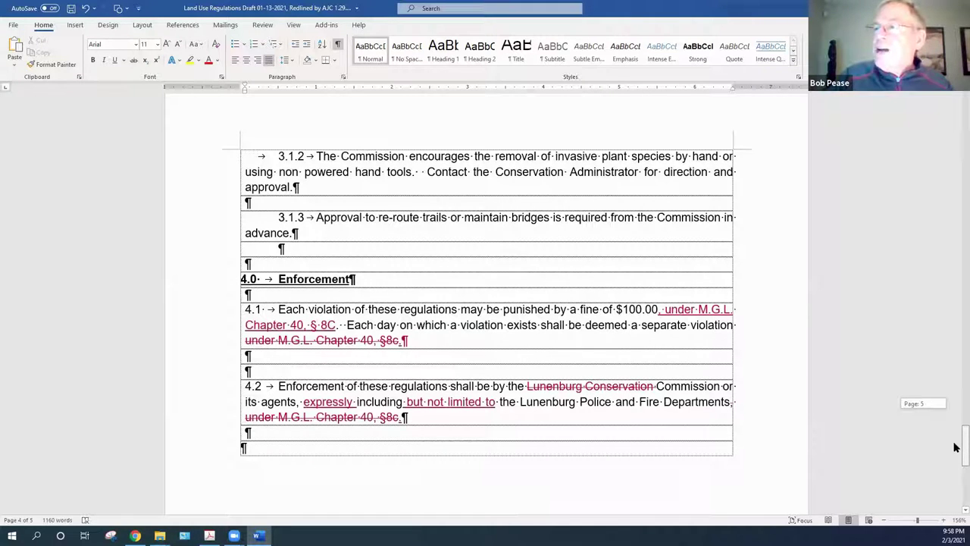
pyautogui.moveTo(955, 447); pyautogui.dragTo(956, 447)
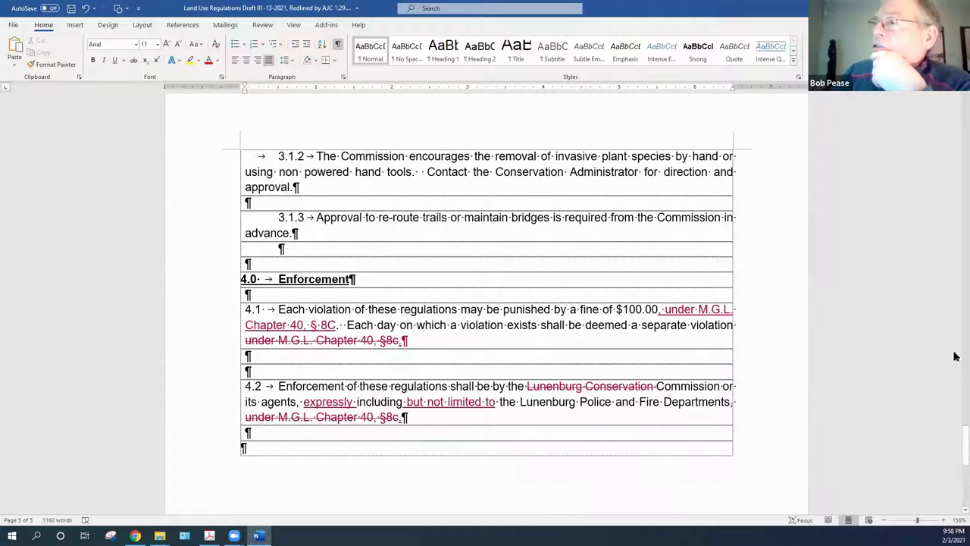
pyautogui.rightClick(710, 311)
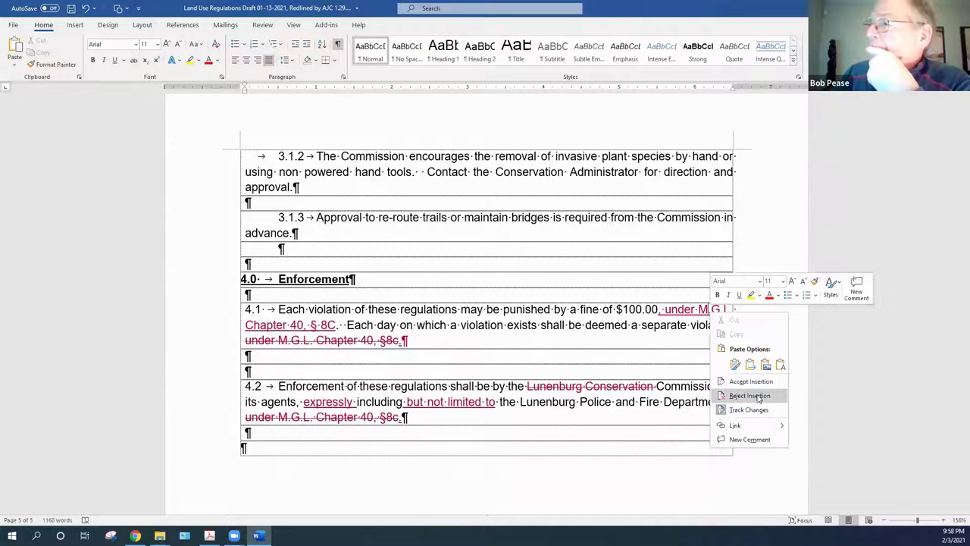
pyautogui.click(758, 381)
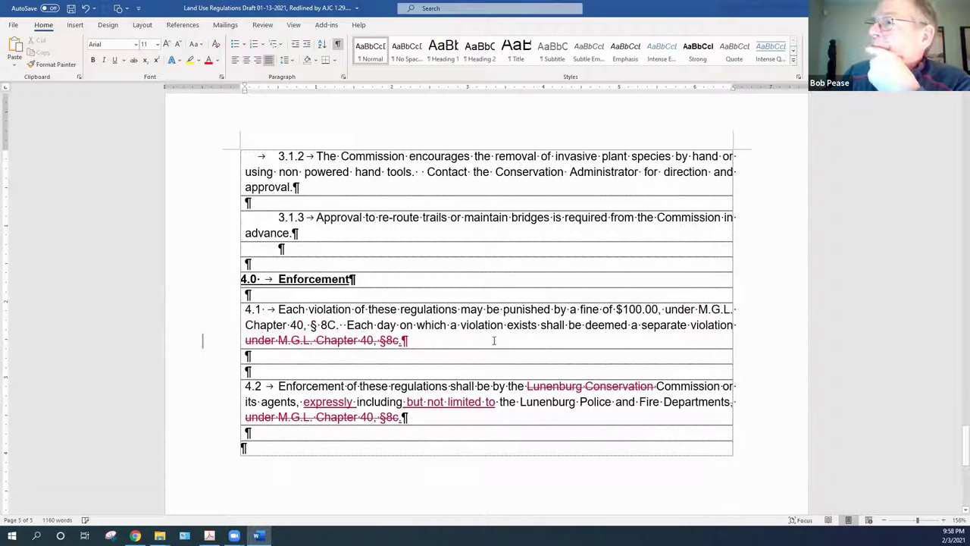
pyautogui.rightClick(285, 343)
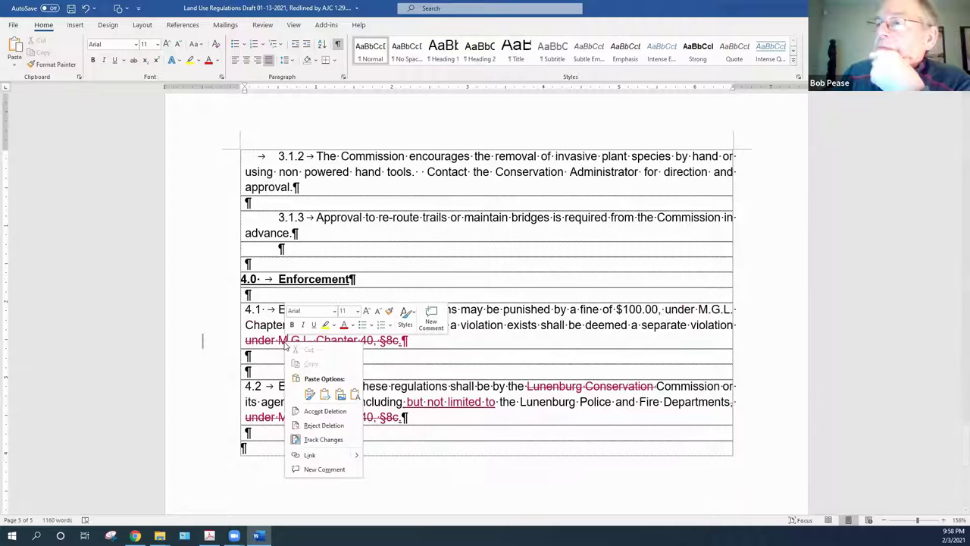
pyautogui.click(324, 410)
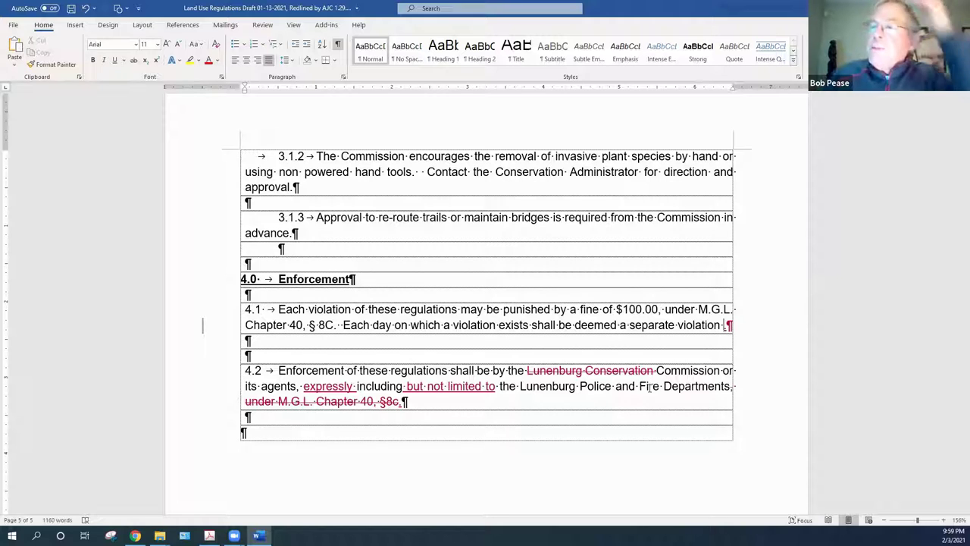
# Accept 4.2's edits: delete 'Lunenburg Conservation' and the old citation, insert 'expressly', 'but not limited to' and the closing period
pyautogui.rightClick(590, 373)
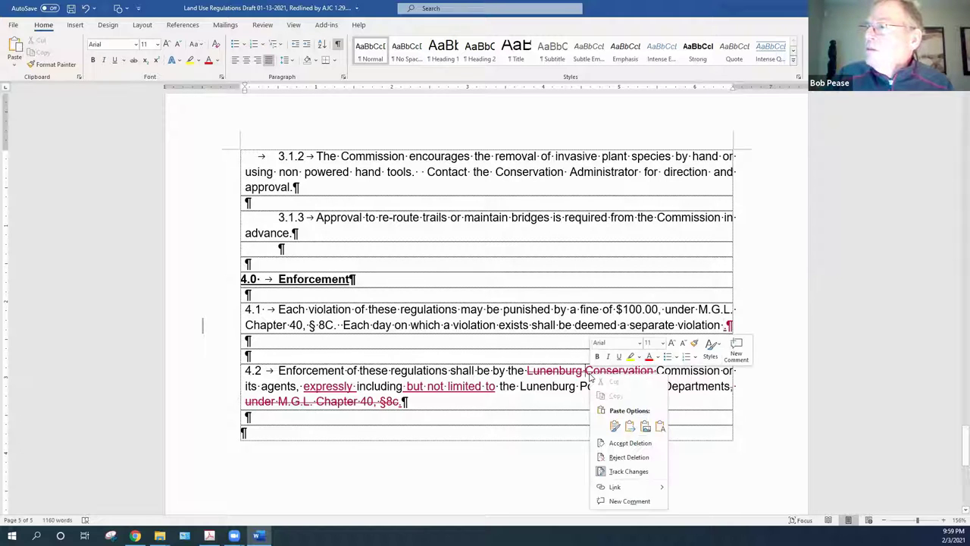
pyautogui.click(619, 444)
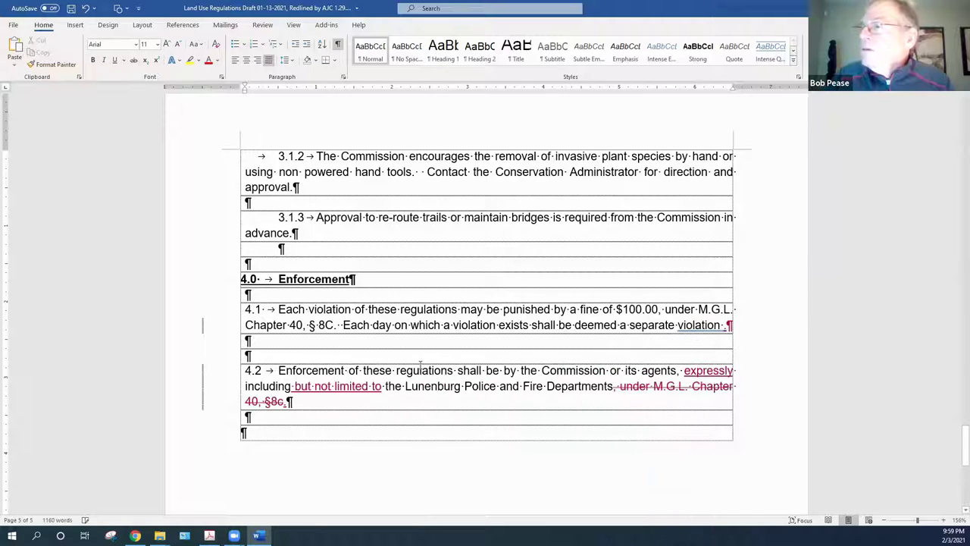
pyautogui.rightClick(703, 372)
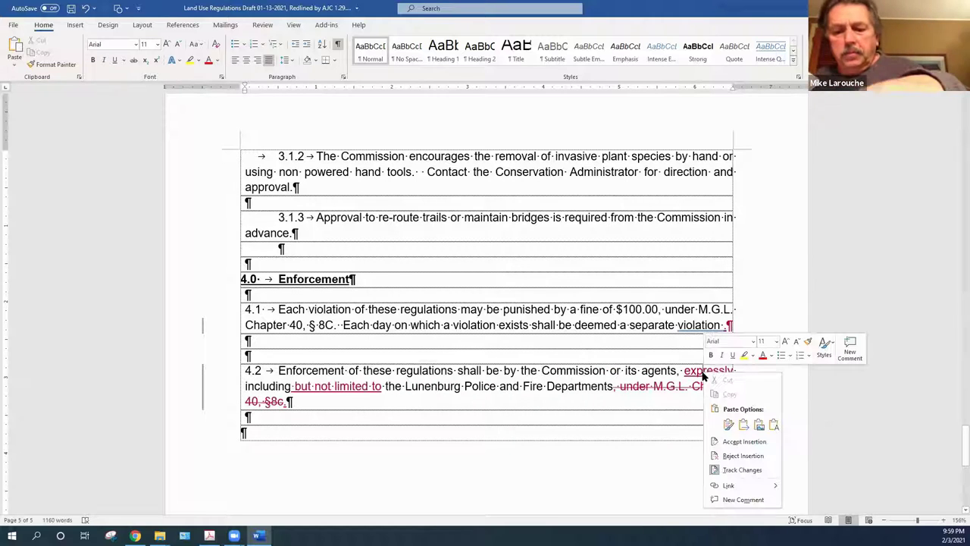
pyautogui.click(731, 441)
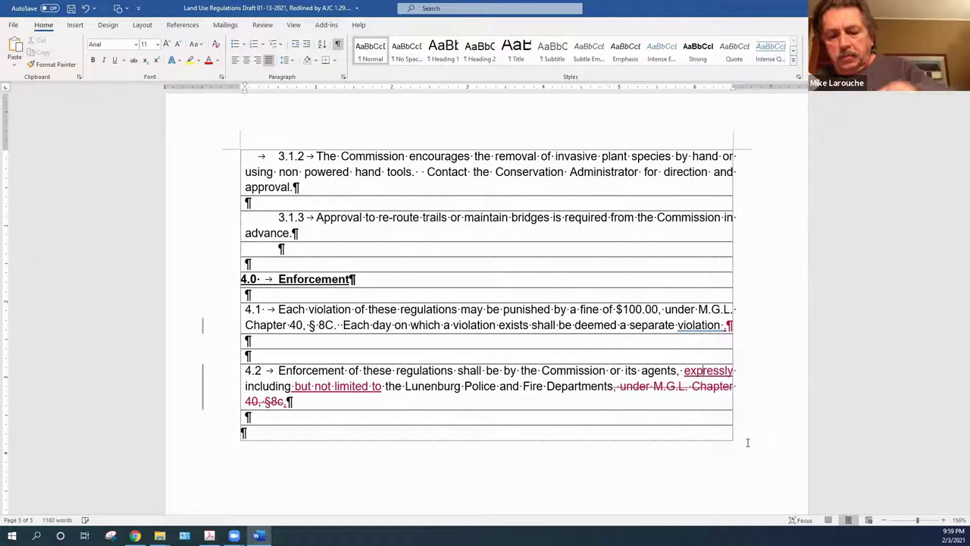
pyautogui.rightClick(691, 386)
pyautogui.click(730, 453)
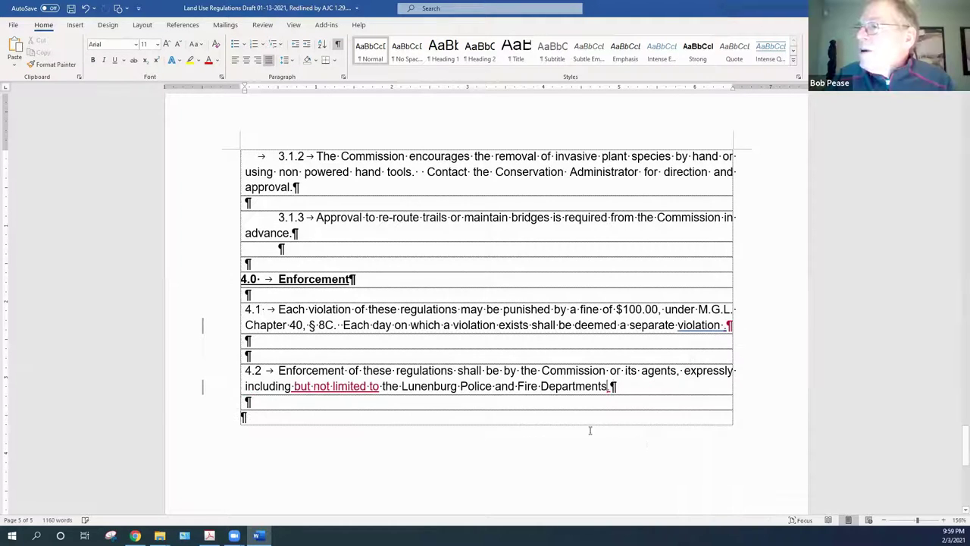
pyautogui.rightClick(322, 386)
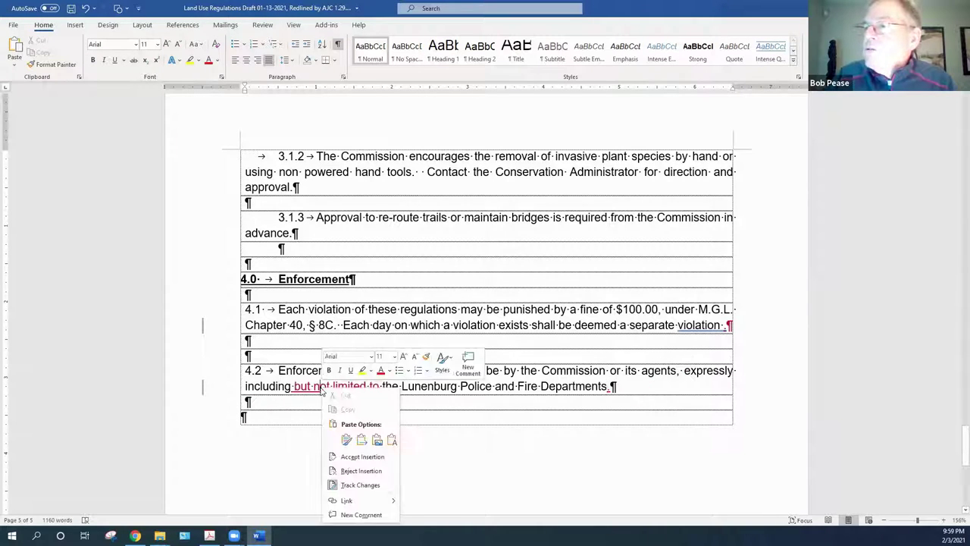
pyautogui.click(364, 457)
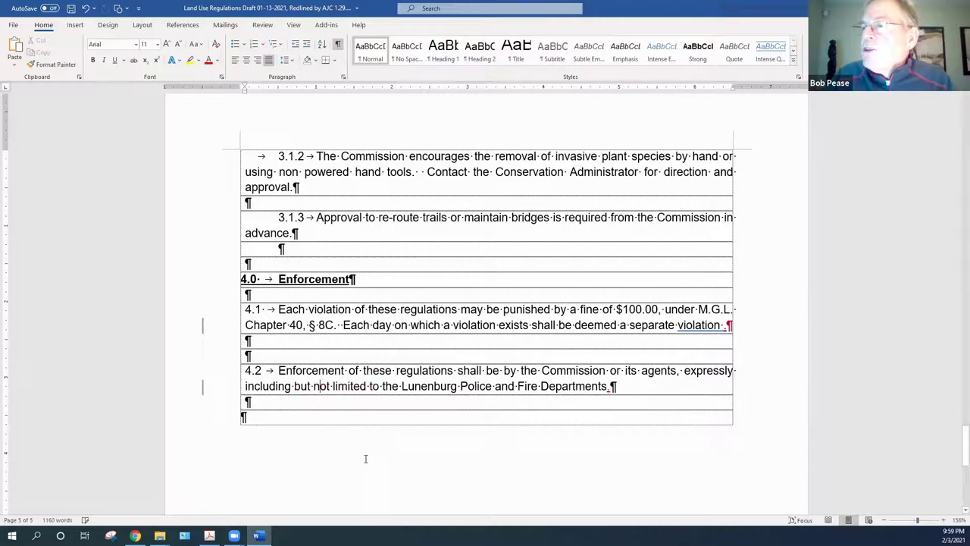
pyautogui.rightClick(606, 391)
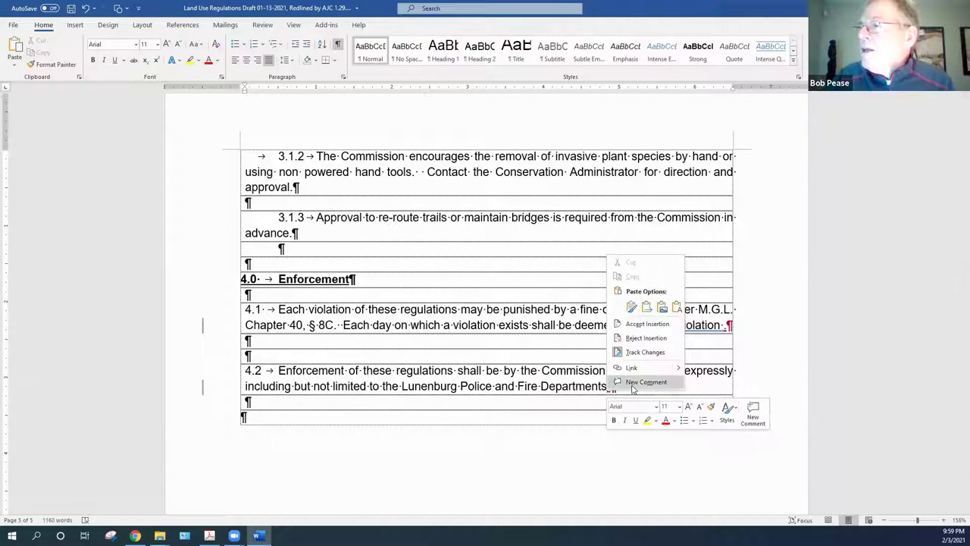
pyautogui.click(646, 326)
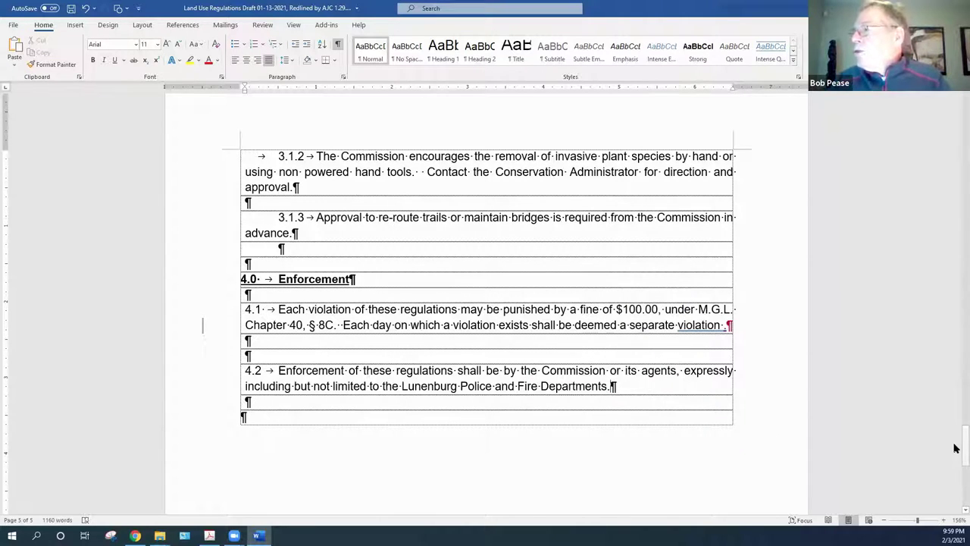
# Accept the inserted e-mail address line on the title page
pyautogui.scroll(-5, 953, 447)
pyautogui.moveTo(955, 432); pyautogui.dragTo(954, 136)
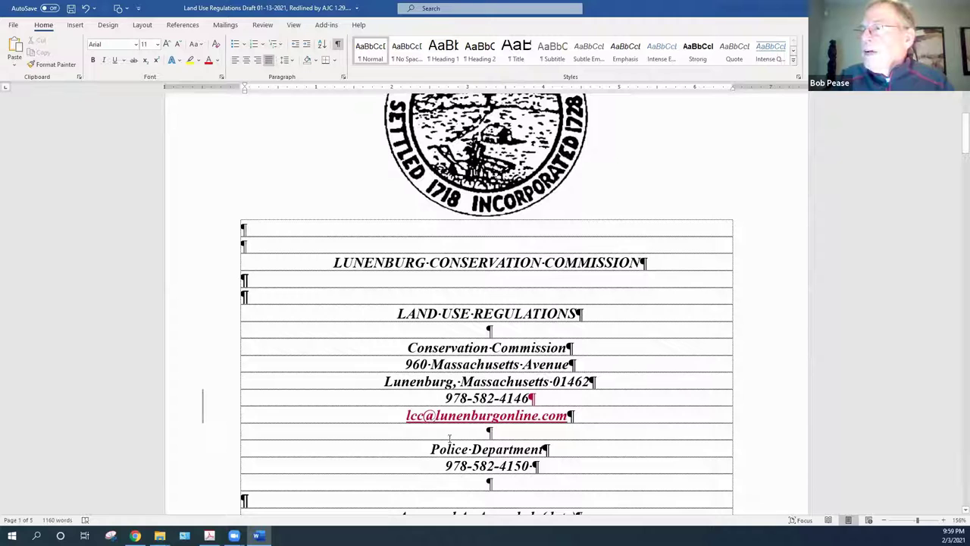
pyautogui.rightClick(475, 418)
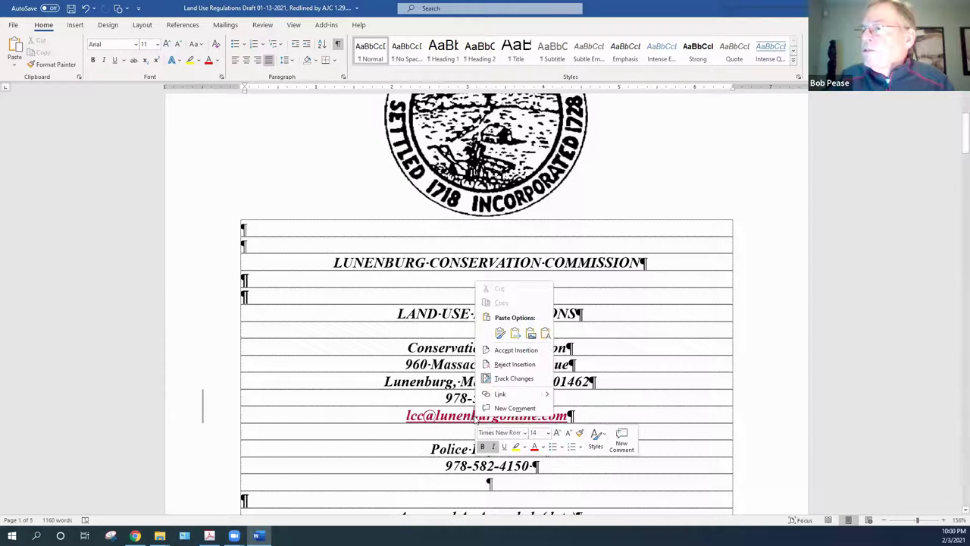
pyautogui.click(516, 351)
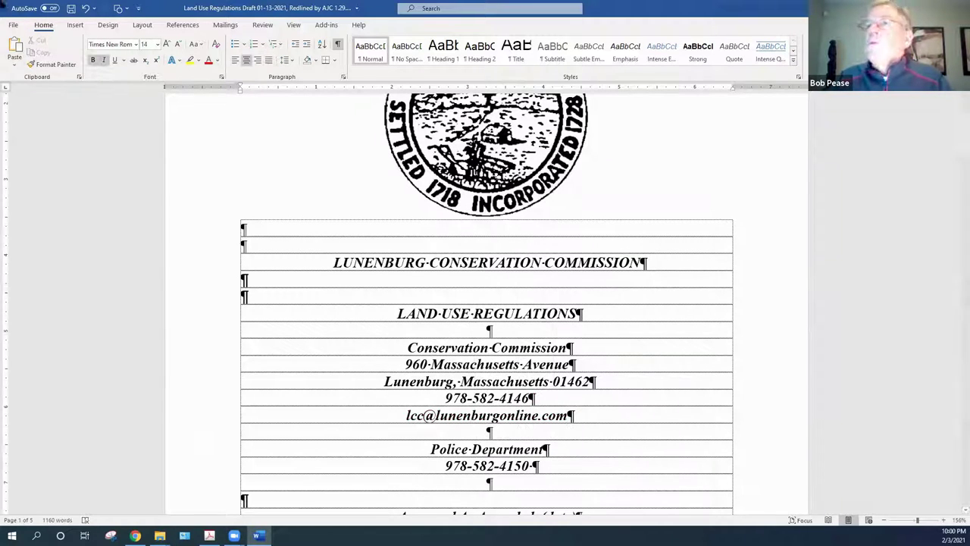
# Save a copy as 'Land Use Regulations Draft 02-03-2021' and exit Word
pyautogui.click(13, 25)
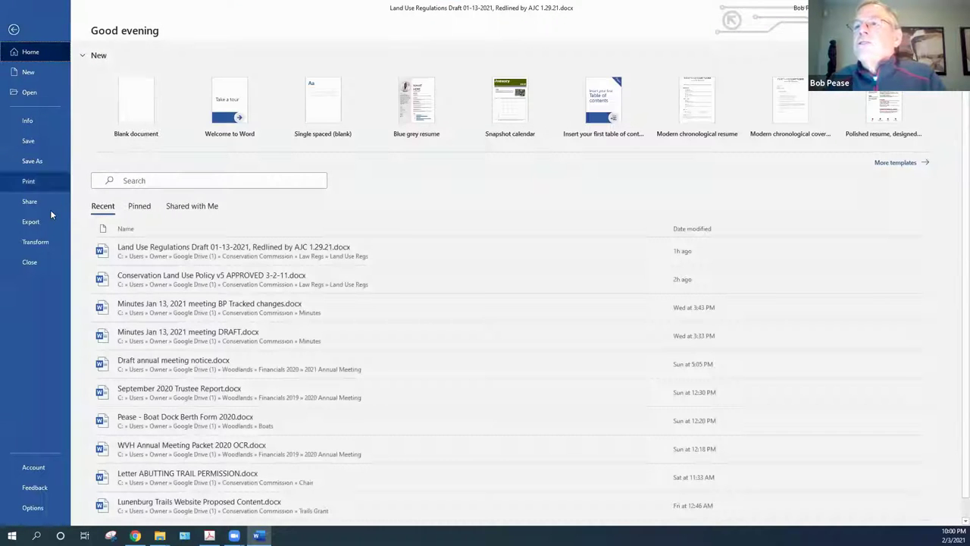
pyautogui.click(37, 162)
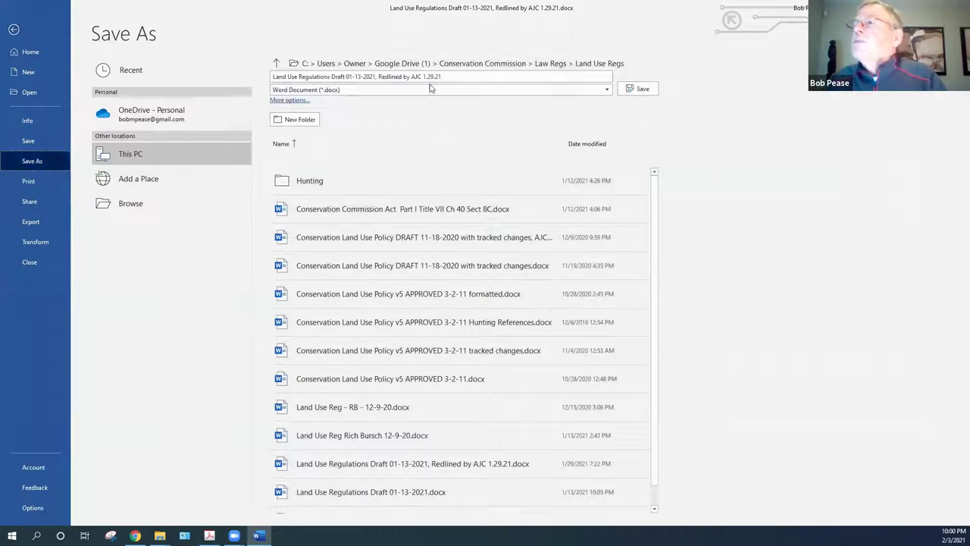
pyautogui.click(464, 77)
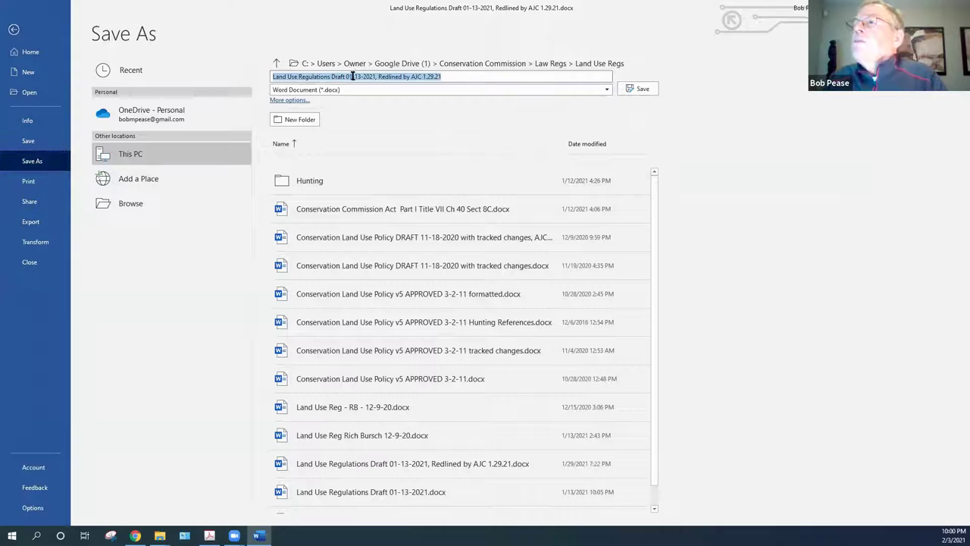
pyautogui.moveTo(346, 77); pyautogui.dragTo(443, 77)
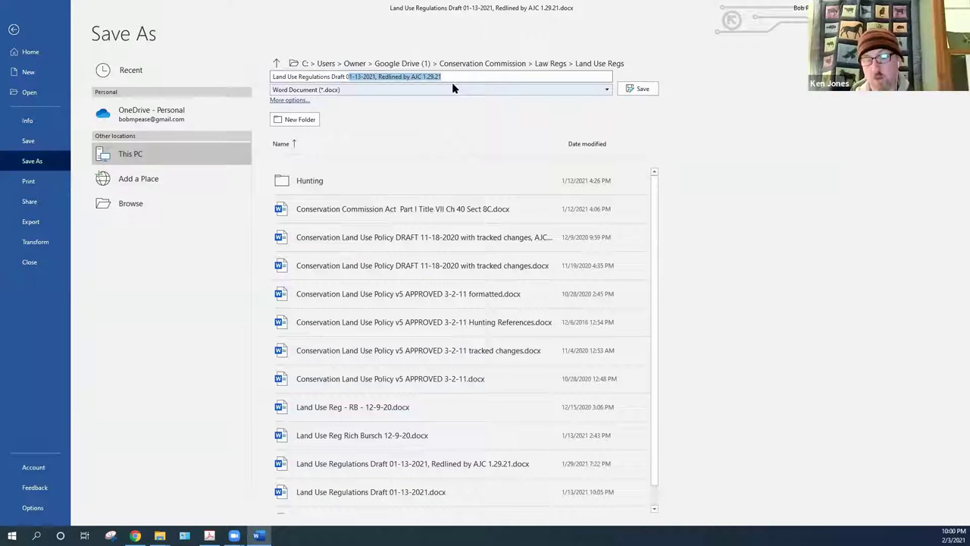
pyautogui.write('02-03-2020')
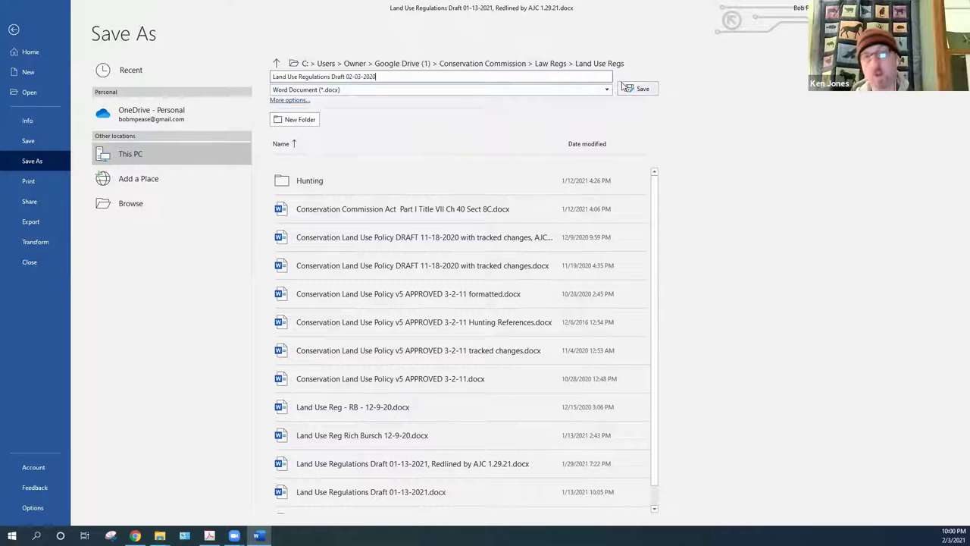
pyautogui.press('BackSpace')
pyautogui.write('1')
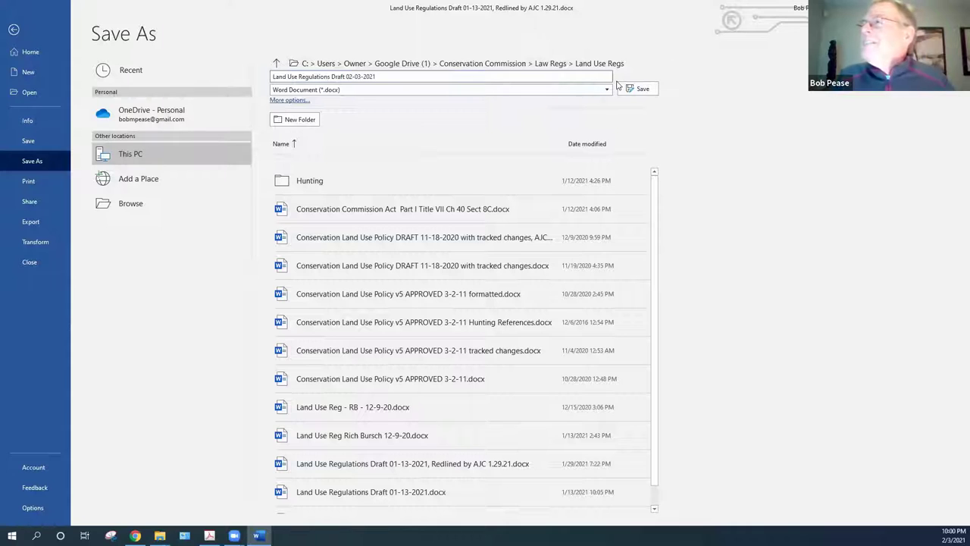
pyautogui.click(641, 90)
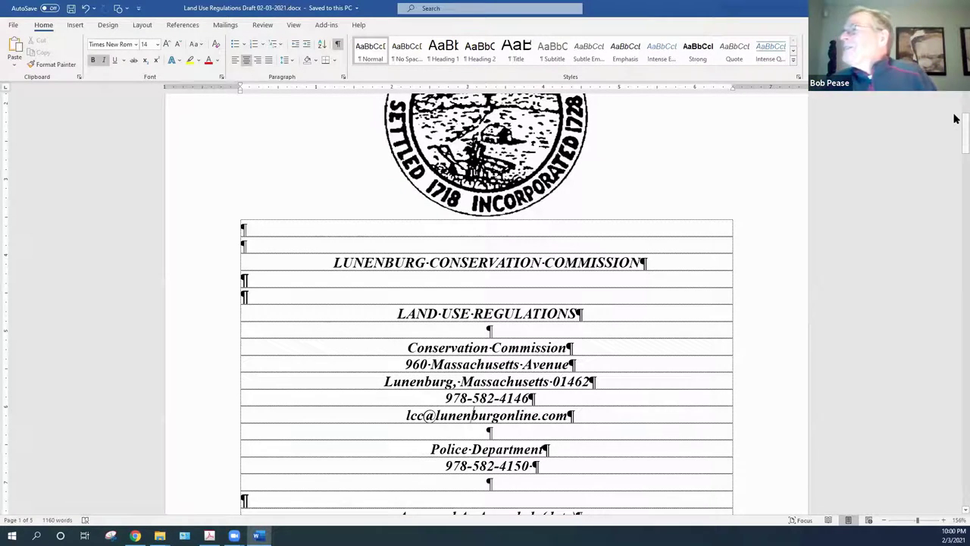
pyautogui.scroll(5, 955, 119)
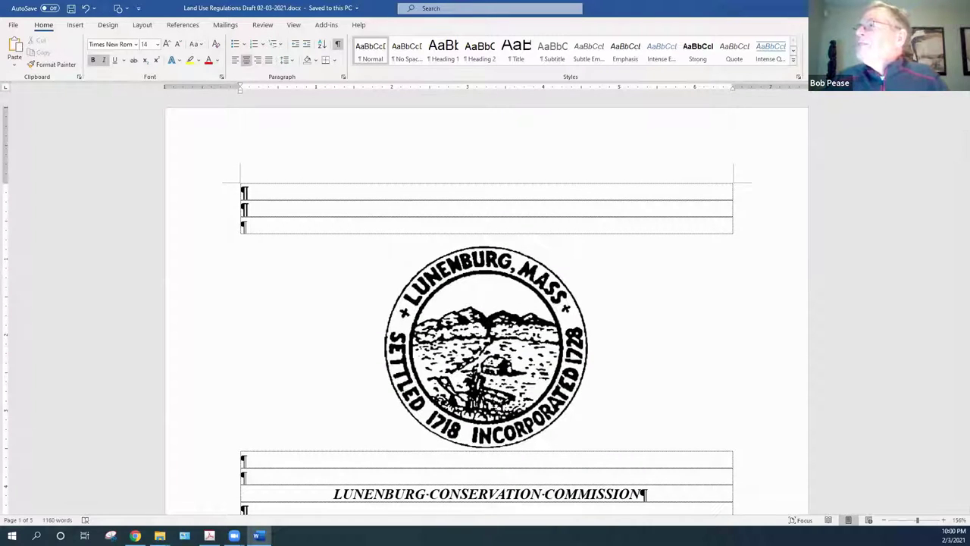
pyautogui.click(957, 8)
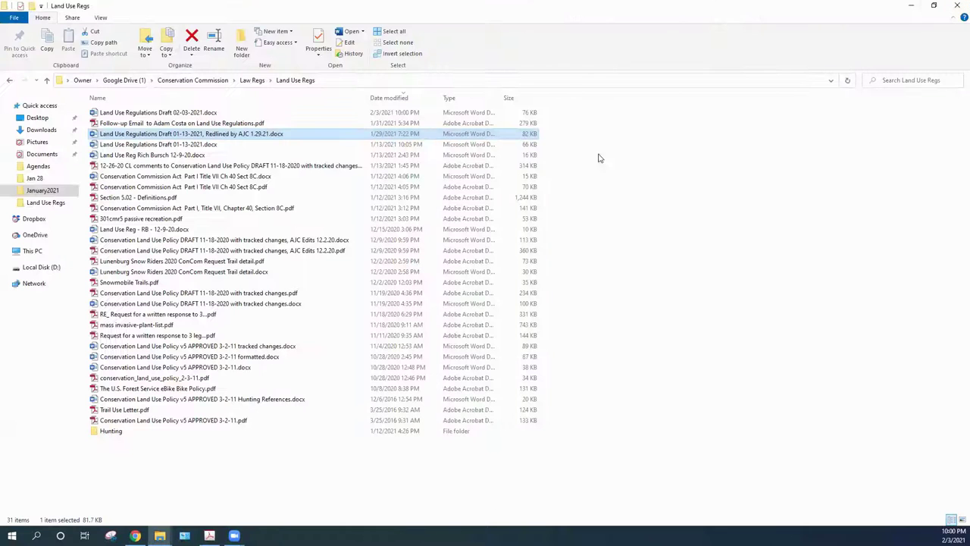